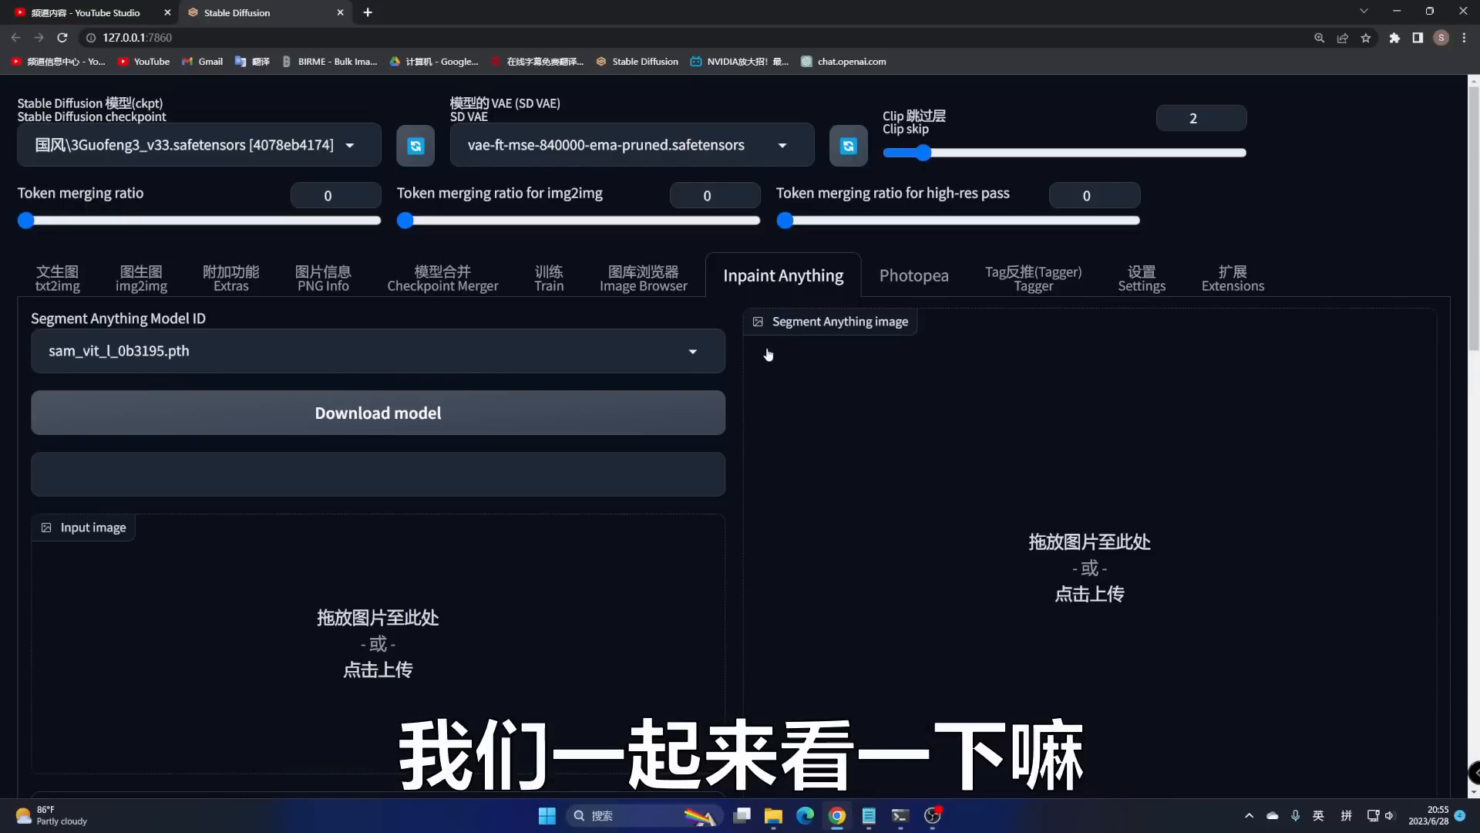
- Load 女仆装3.jpg into the img2img Segment Anything image box
left_click(143, 286)
scroll(330, 634, "down", 20)
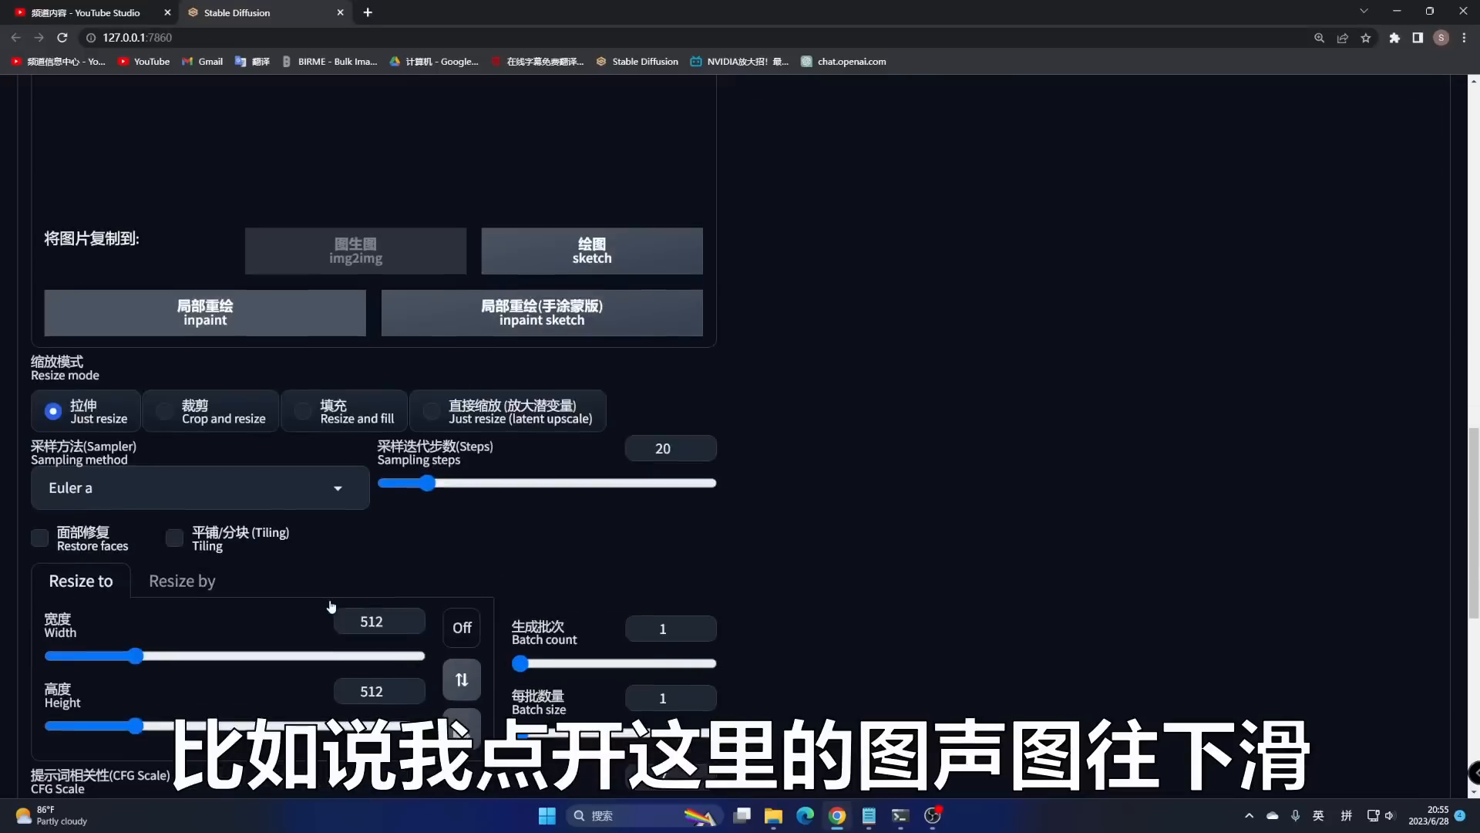
left_click(136, 571)
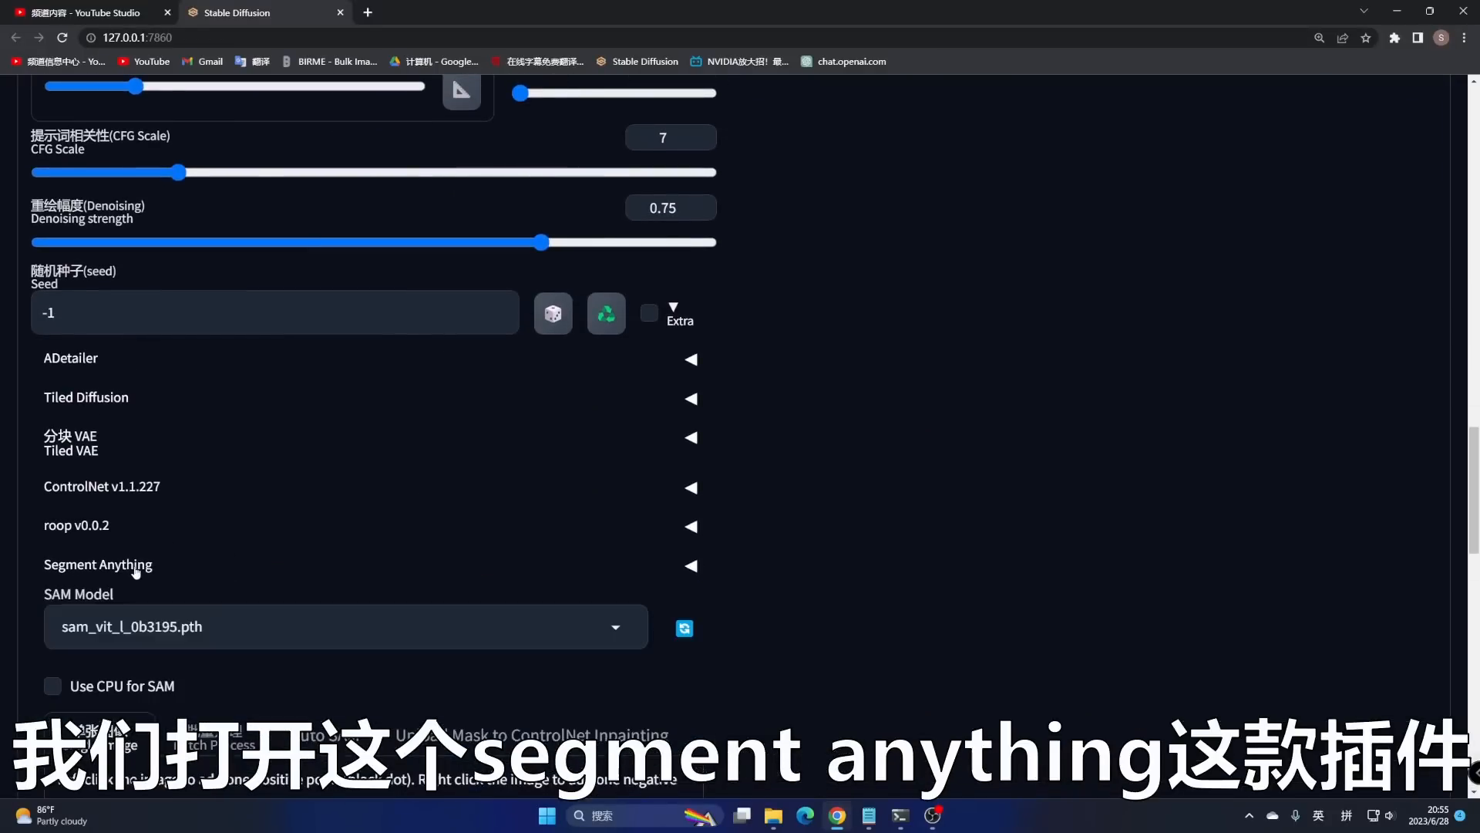
scroll(424, 621, "down", 5)
left_click(423, 621)
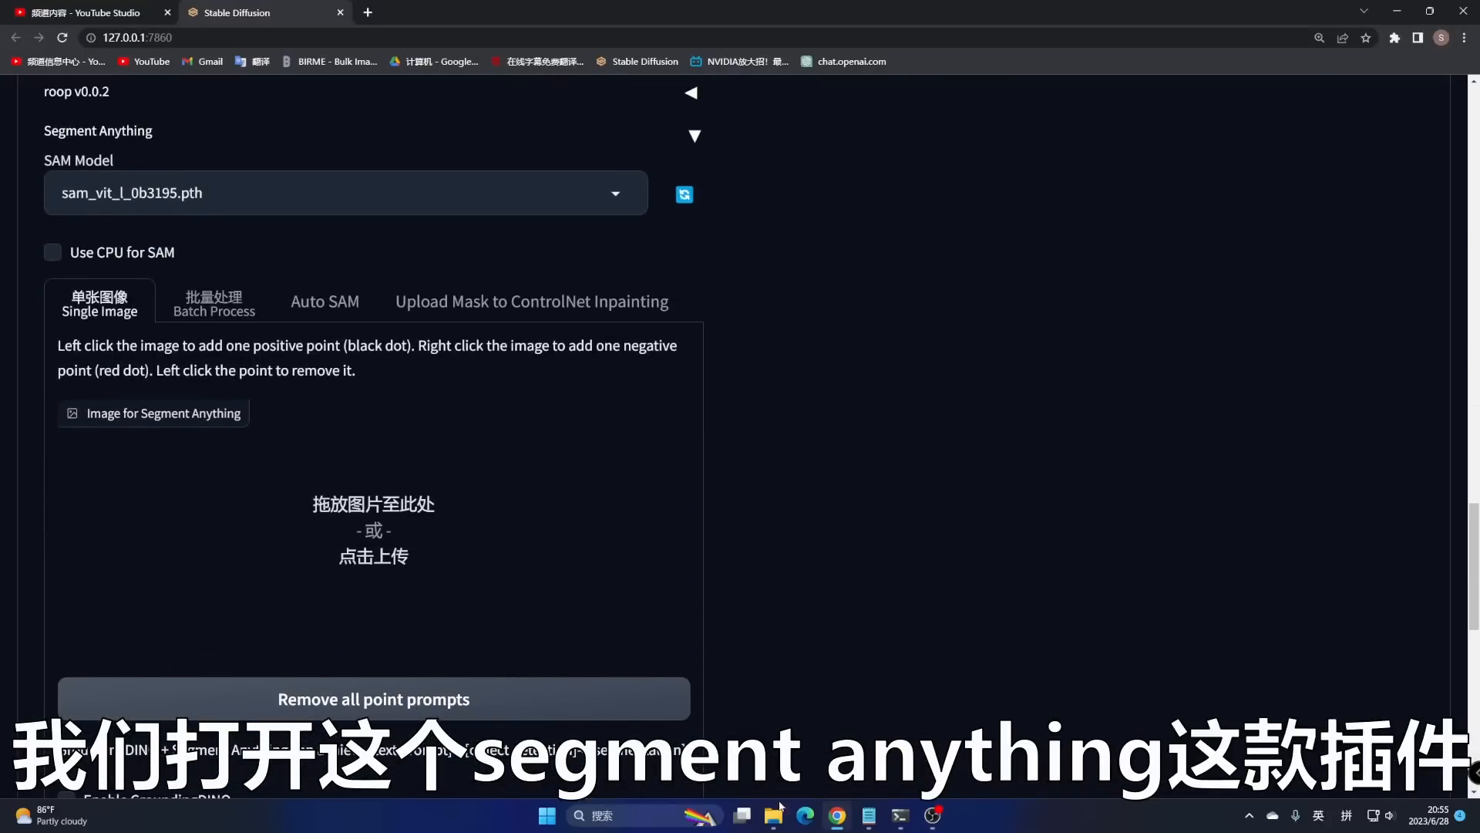
left_click_drag(794, 432, 452, 555)
- Enable GroundingDINO and set its detection prompt to 'clothing'
scroll(446, 479, "down", 4)
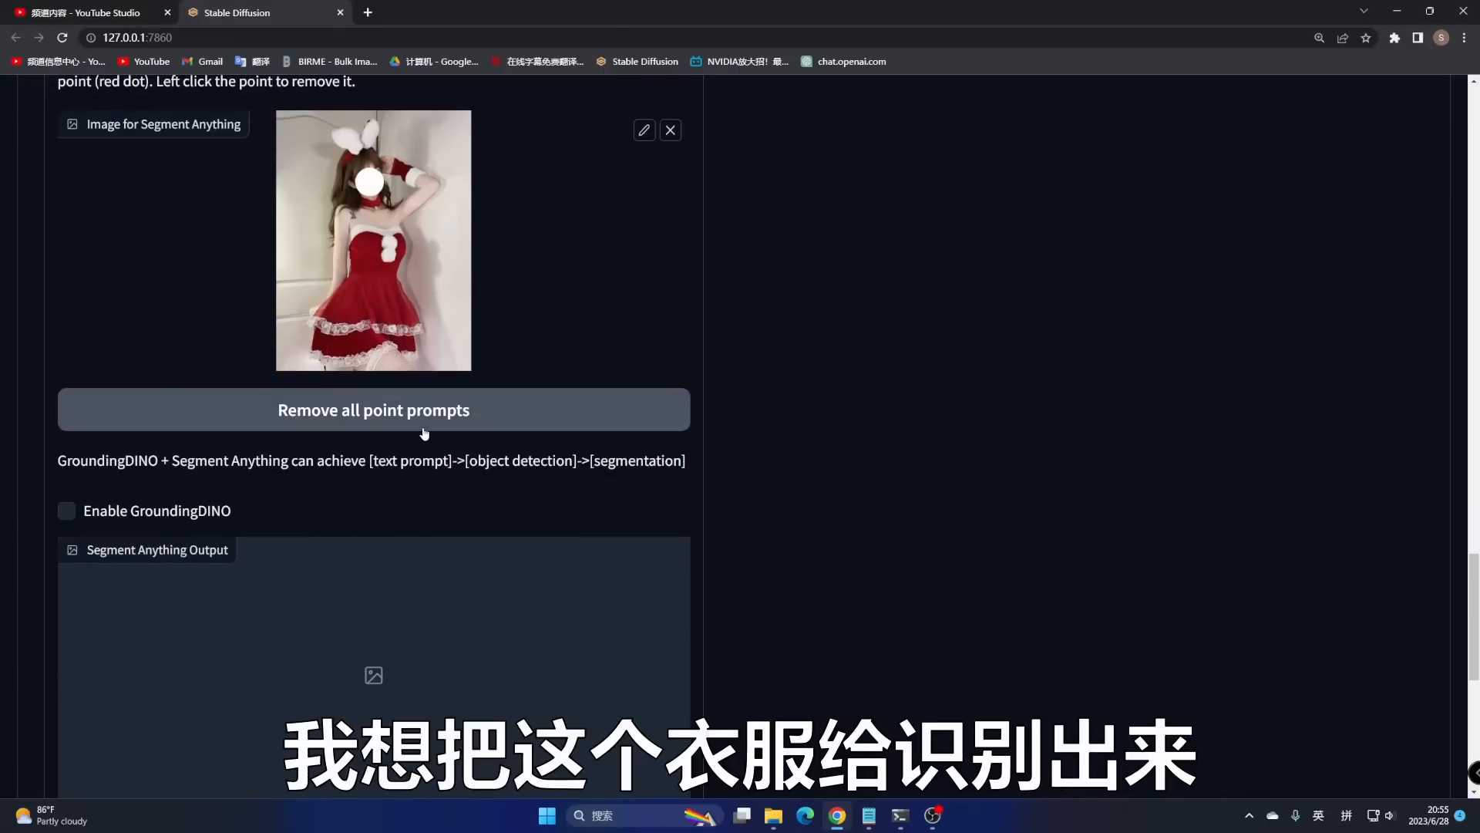
left_click(67, 511)
scroll(156, 448, "down", 4)
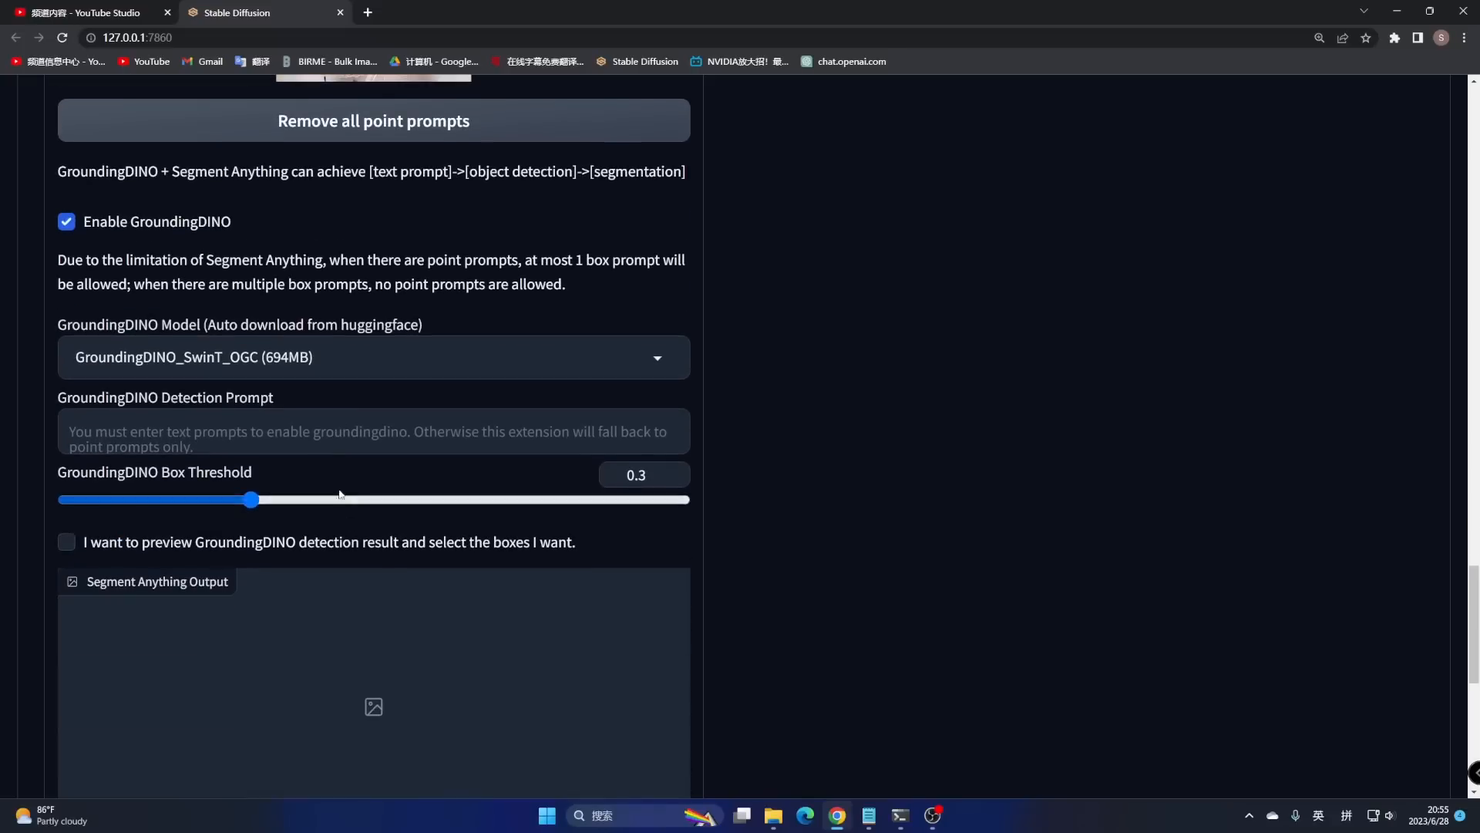
left_click(156, 448)
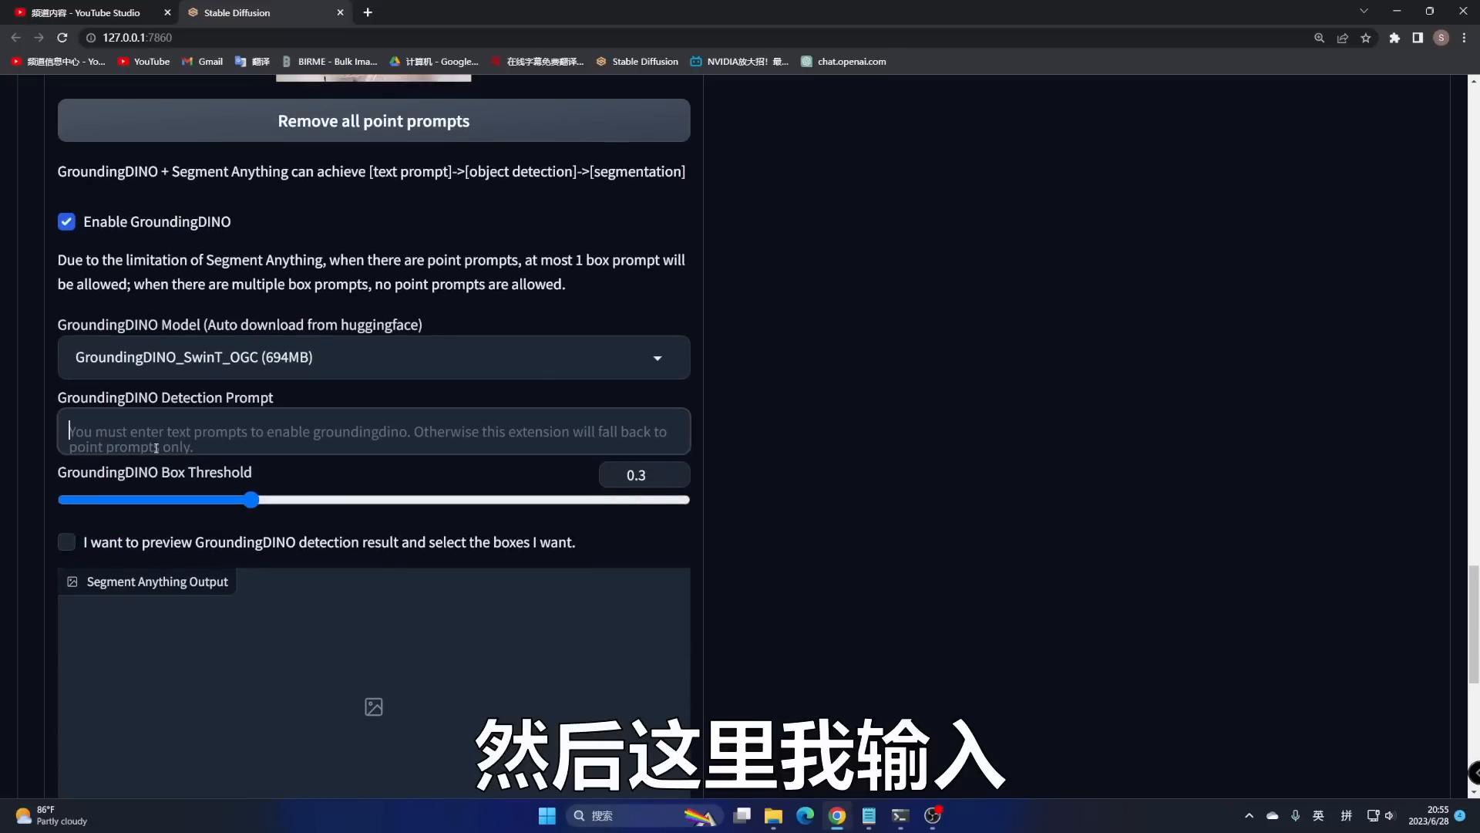
type("clothing")
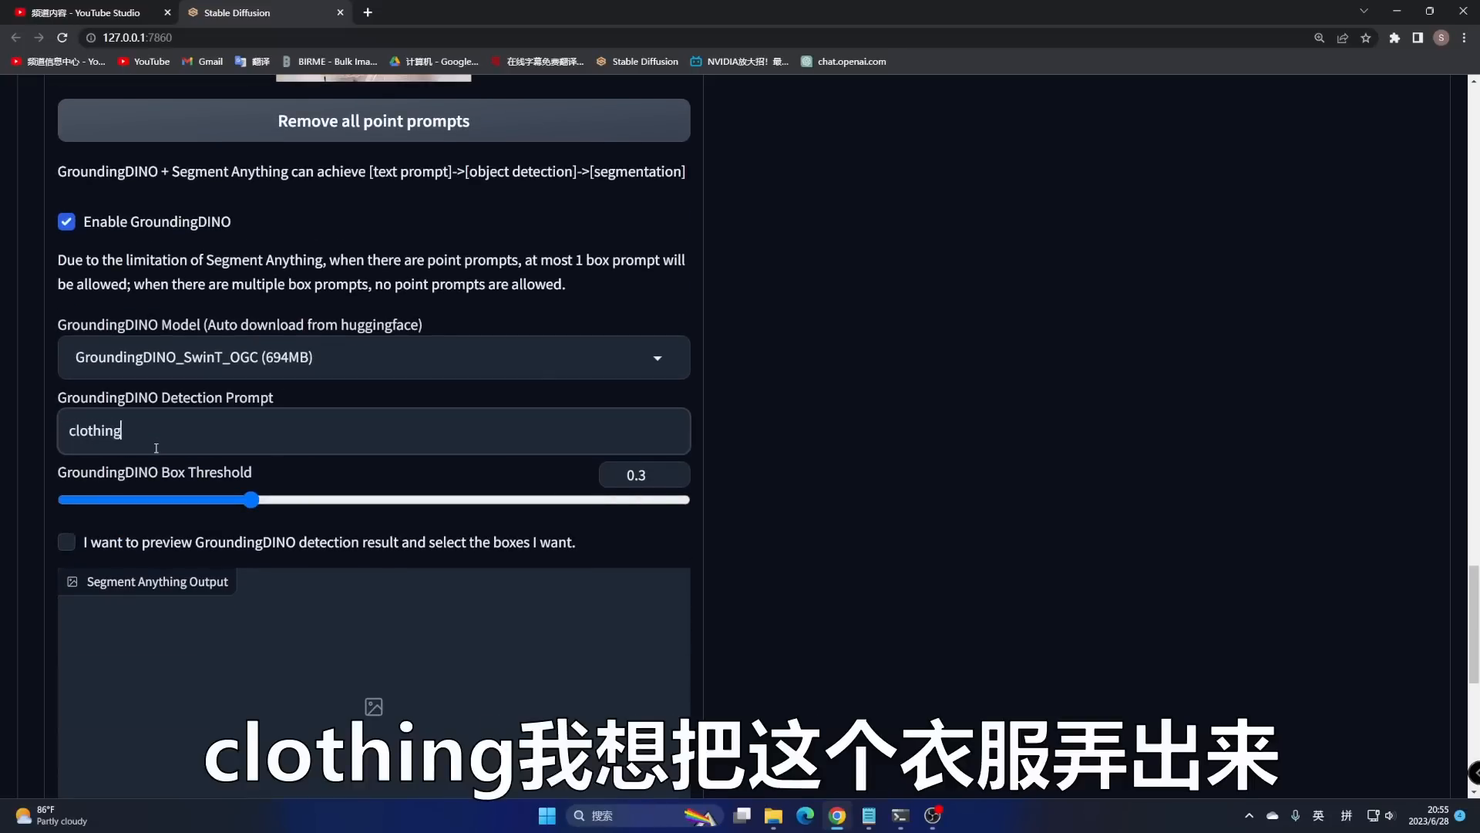
scroll(324, 494, "down", 5)
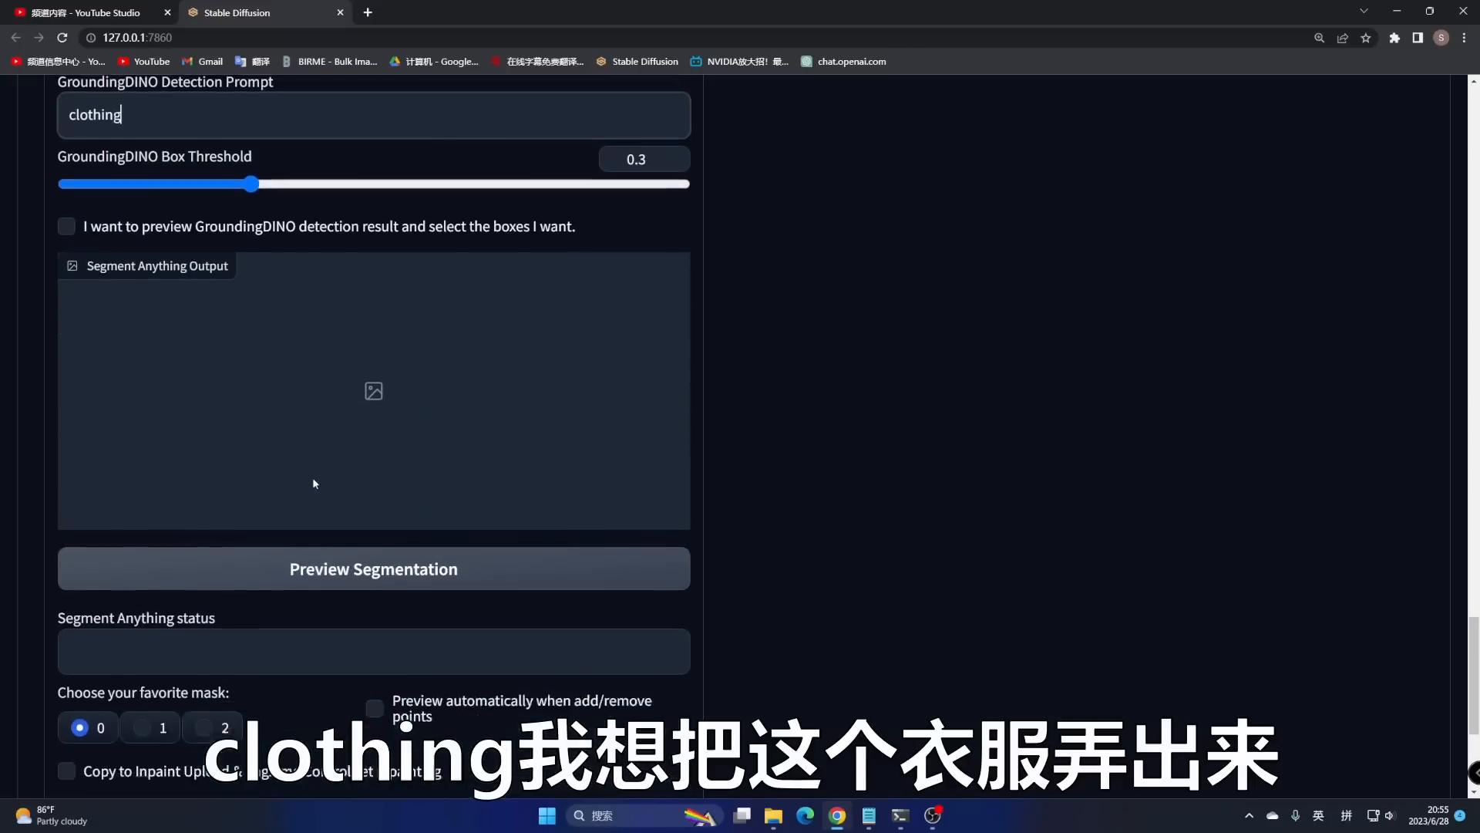
- Generate the clothing segmentation previews for the red dress
left_click(340, 526)
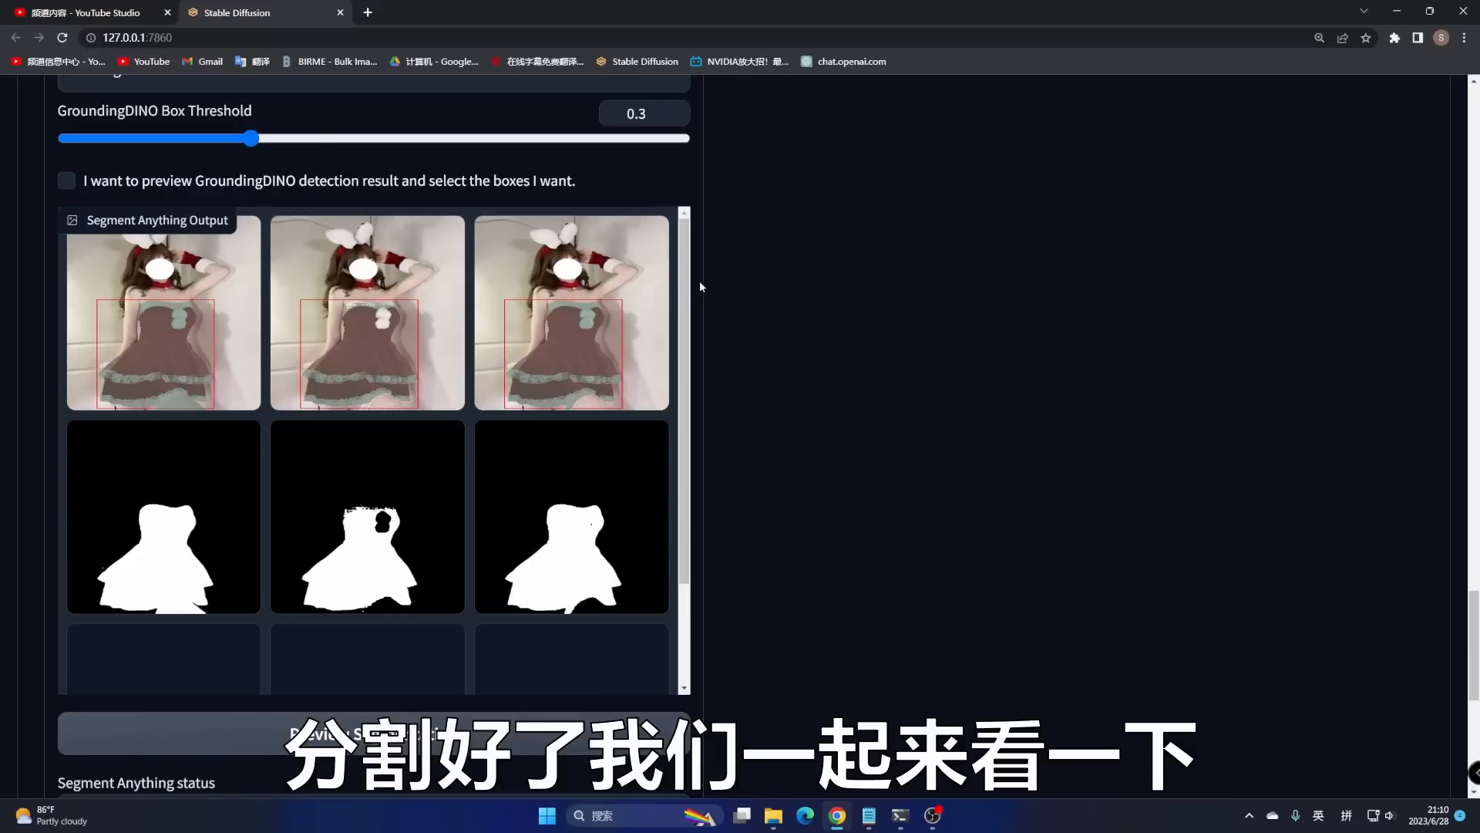
left_click_drag(687, 284, 693, 422)
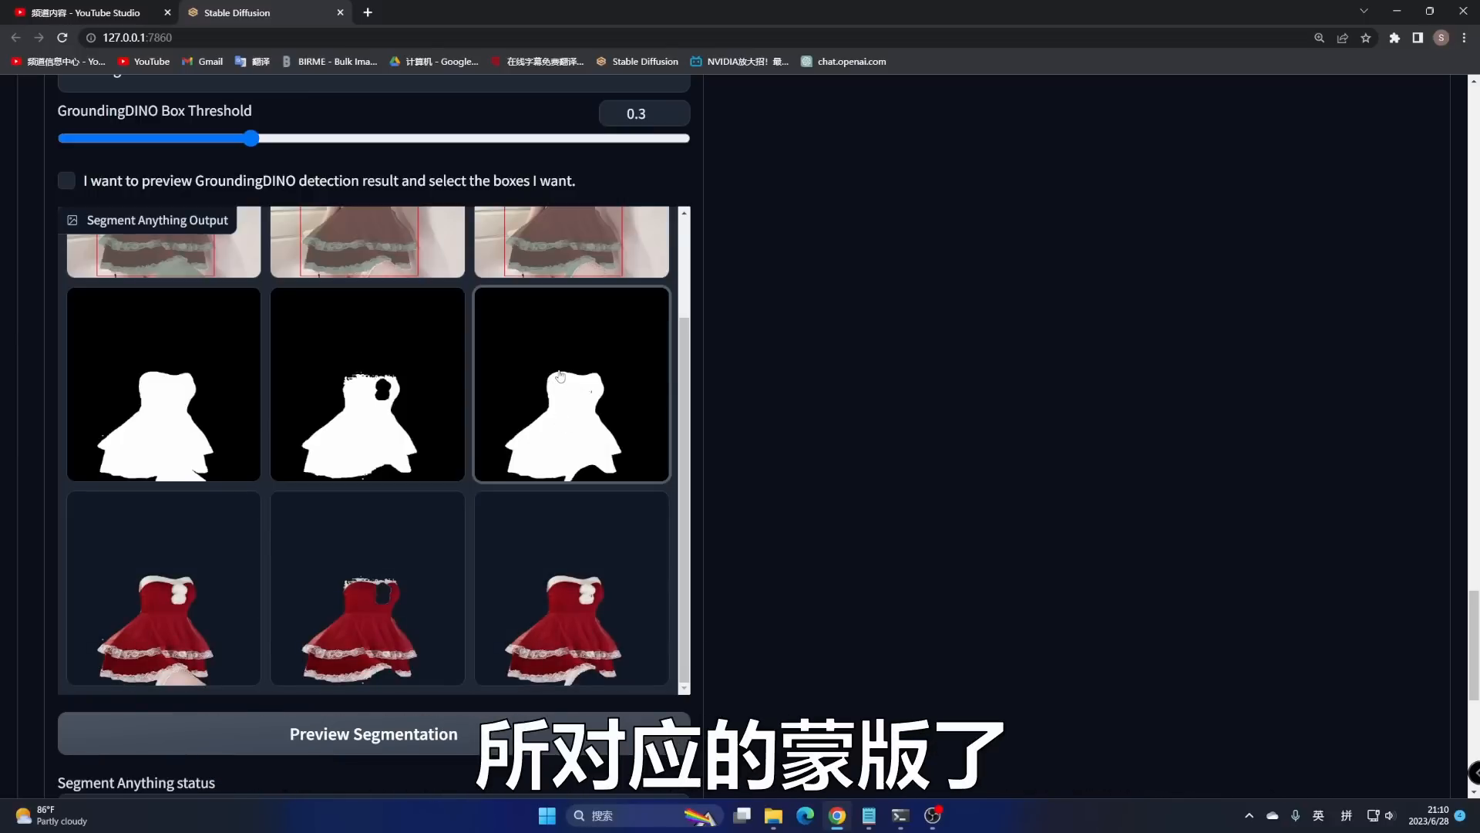
scroll(567, 577, "down", 6)
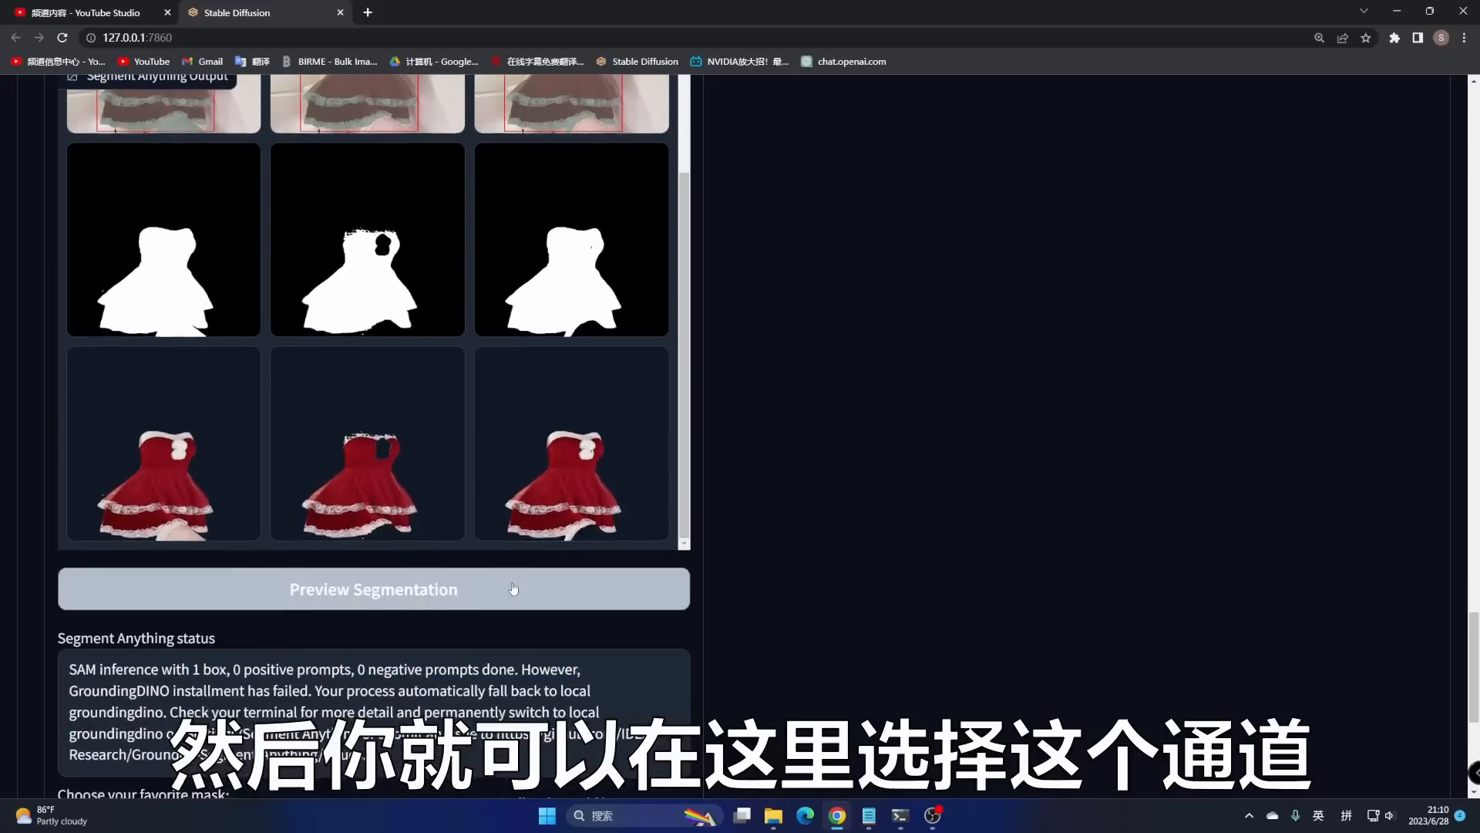
- Choose mask 2 as the favourite and enlarge the third dress cutout to inspect it
left_click(205, 541)
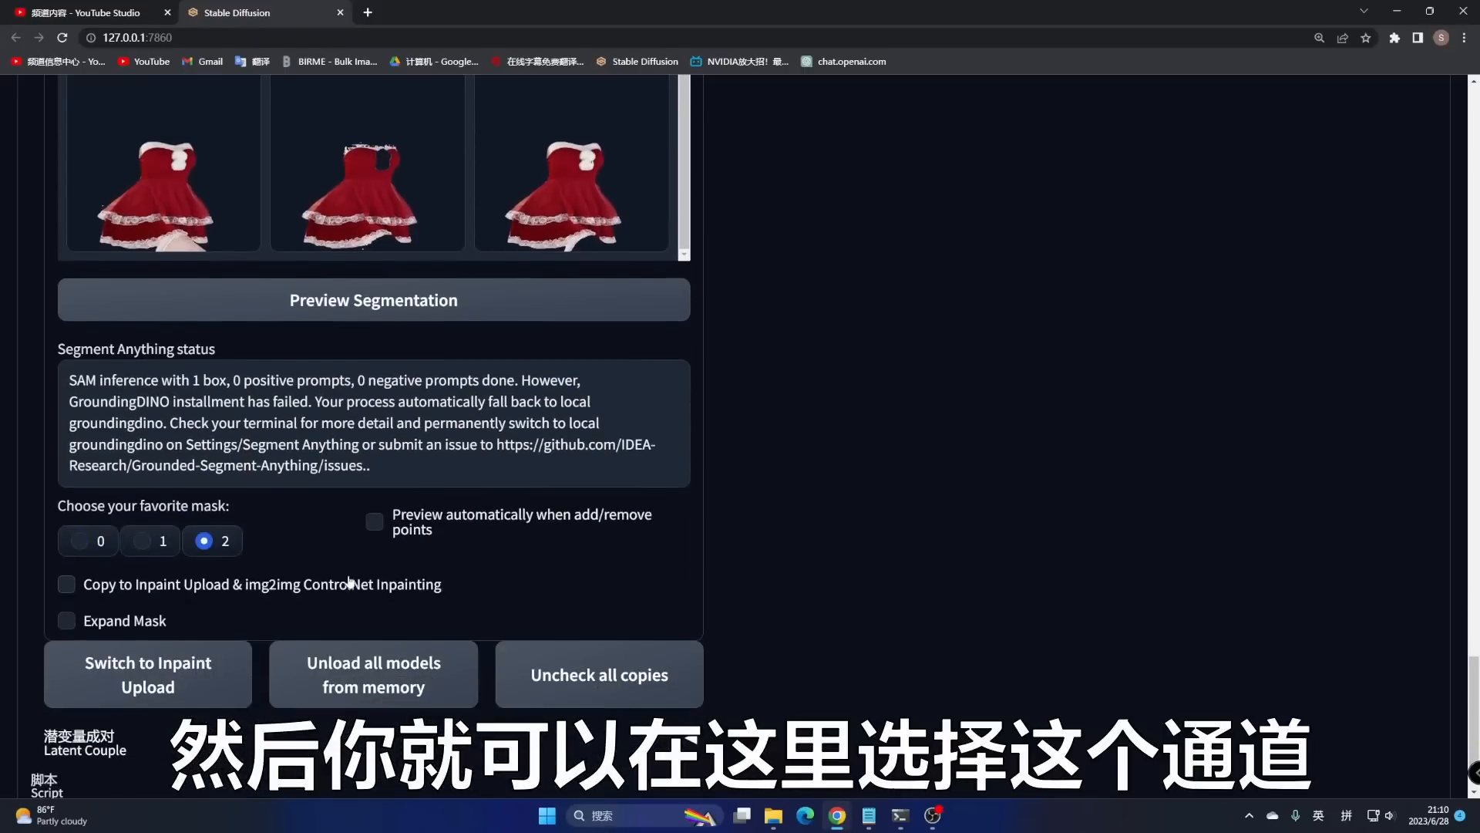
scroll(386, 583, "up", 3)
left_click(566, 395)
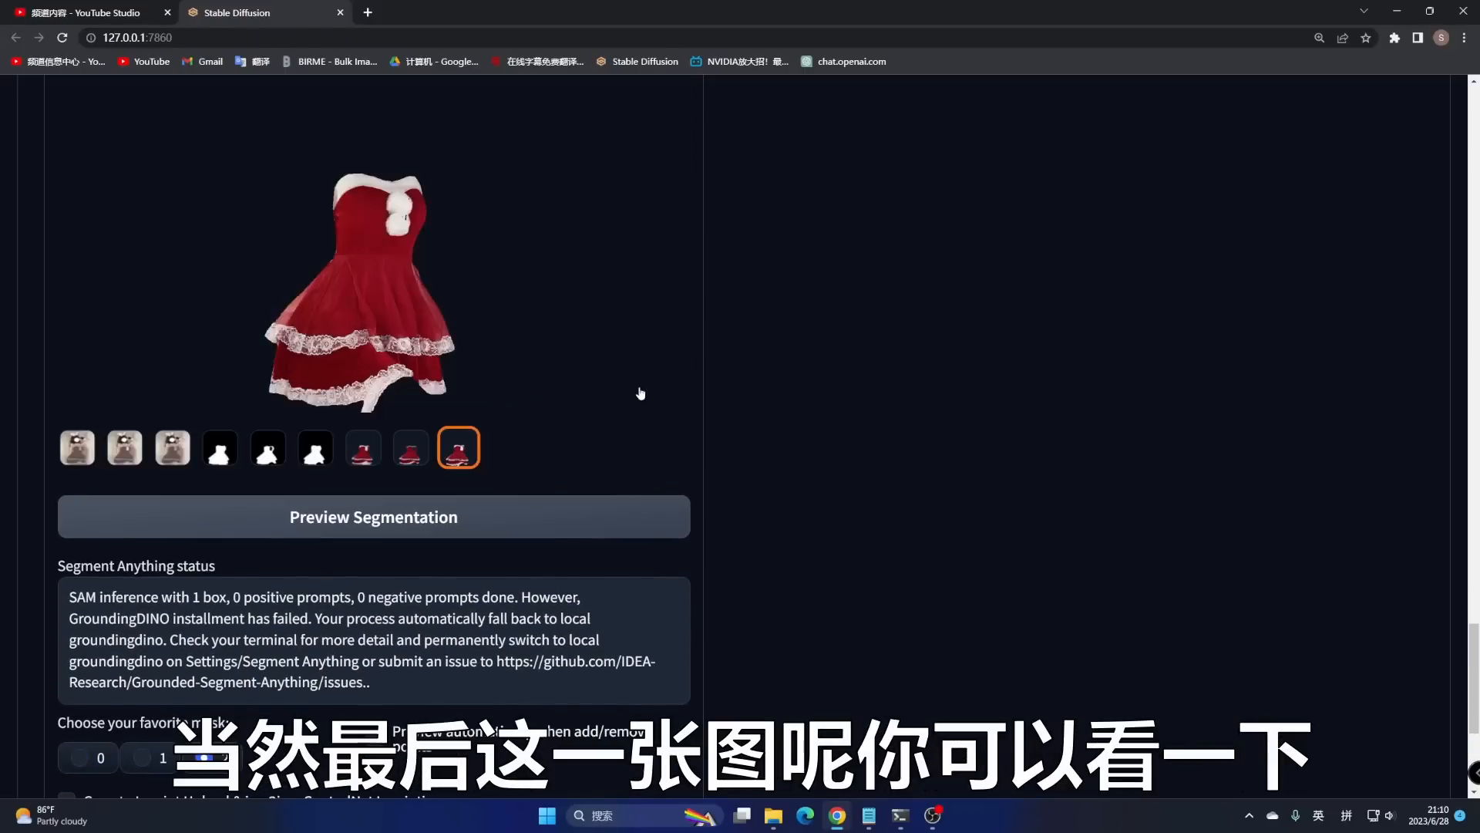
scroll(628, 390, "up", 4)
scroll(588, 397, "down", 1)
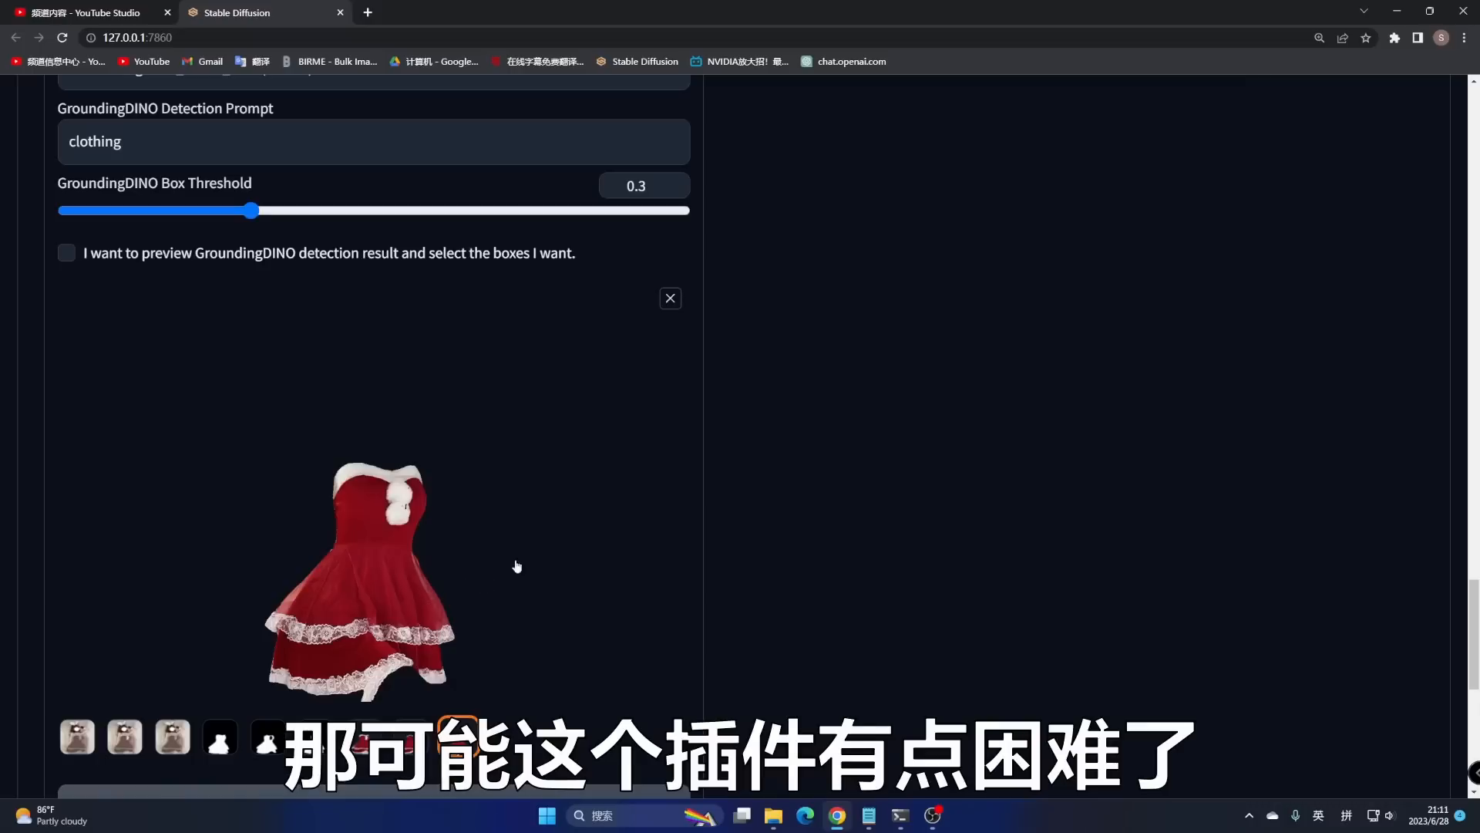
scroll(780, 554, "up", 20)
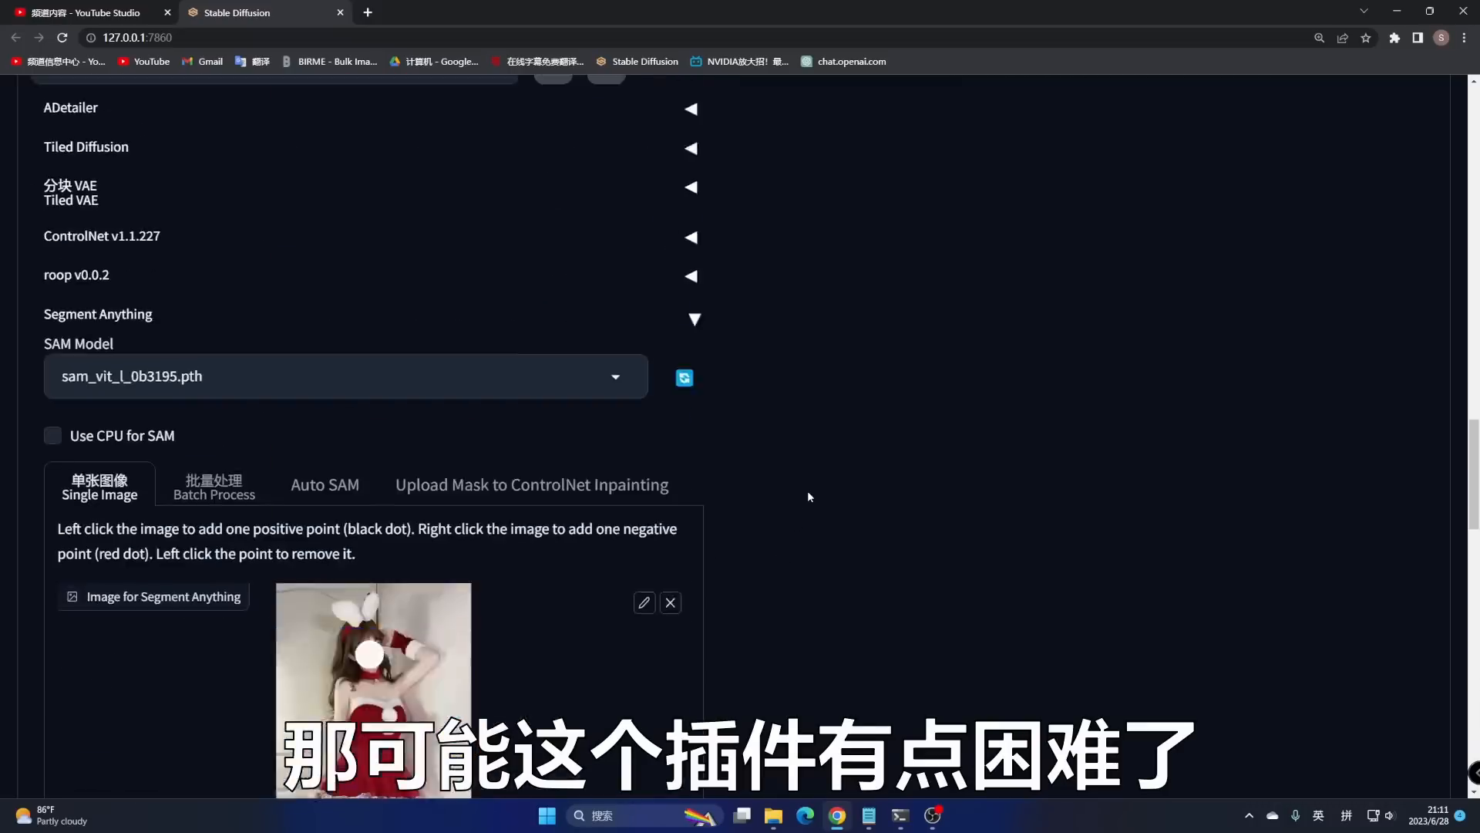
- Load 女仆装3.jpg into Inpaint Anything and run Segment Anything to get its region map
scroll(807, 490, "up", 5)
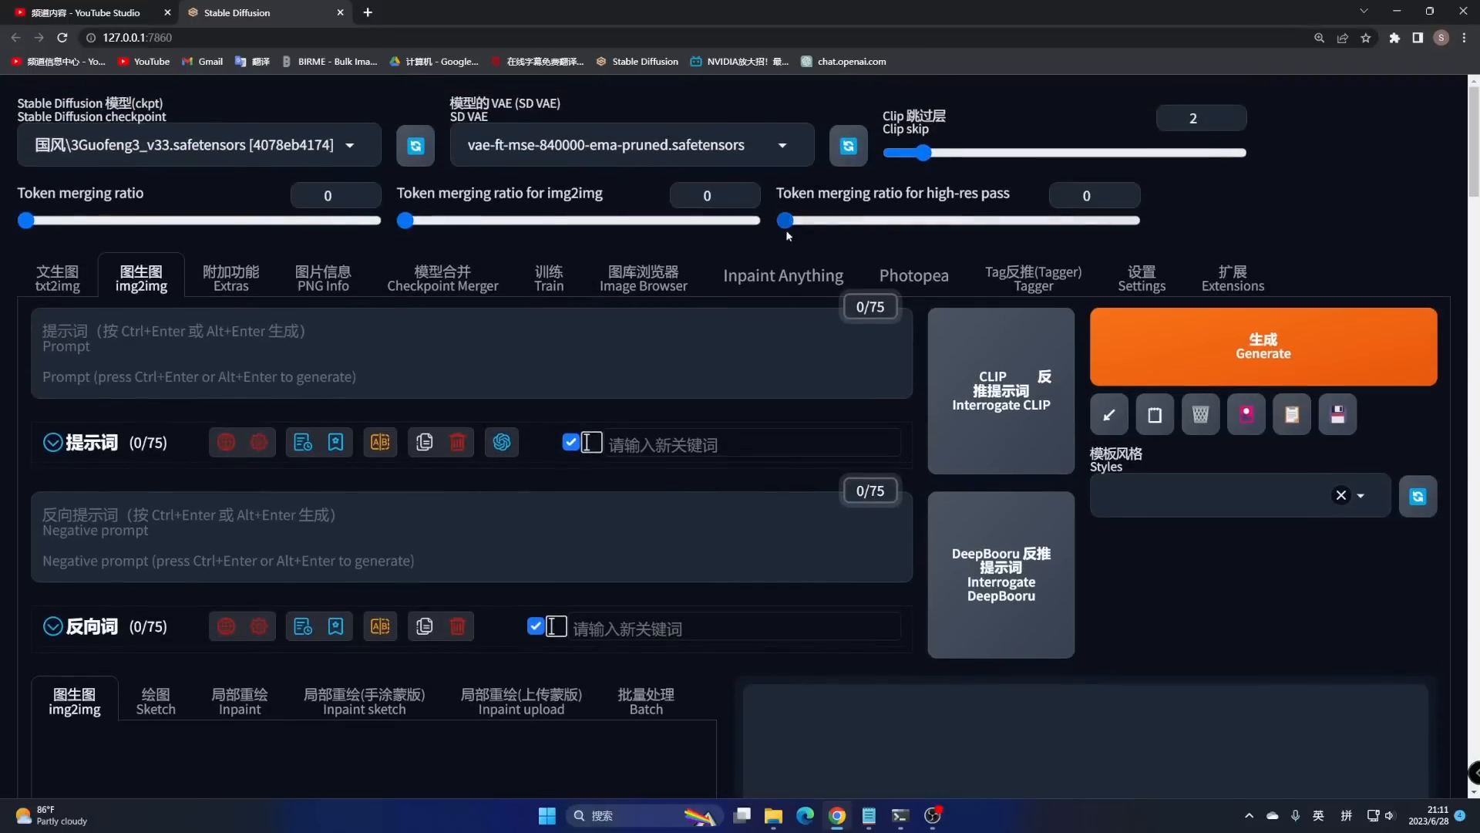
left_click(784, 277)
scroll(791, 379, "down", 5)
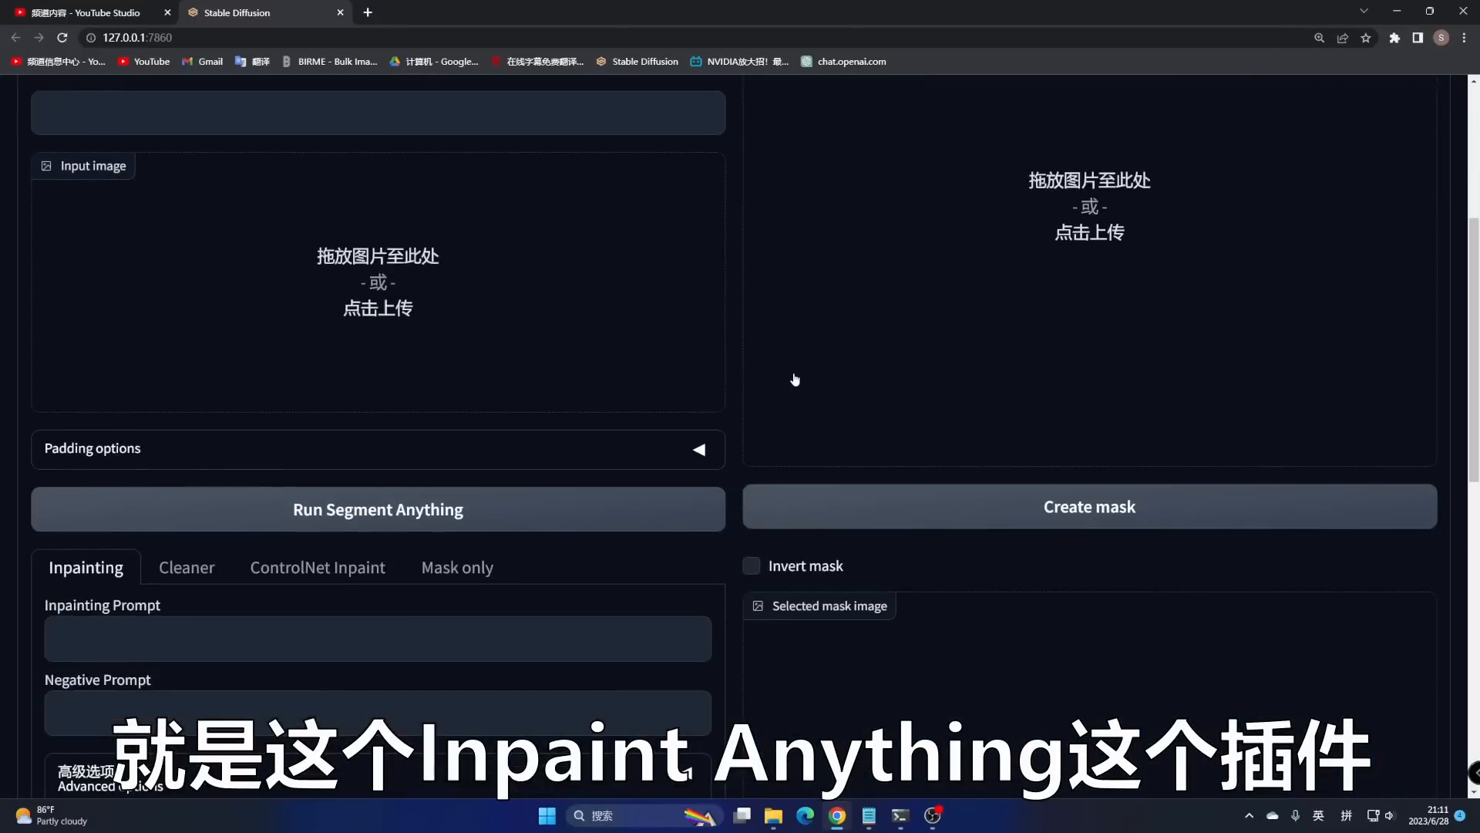
left_click(774, 816)
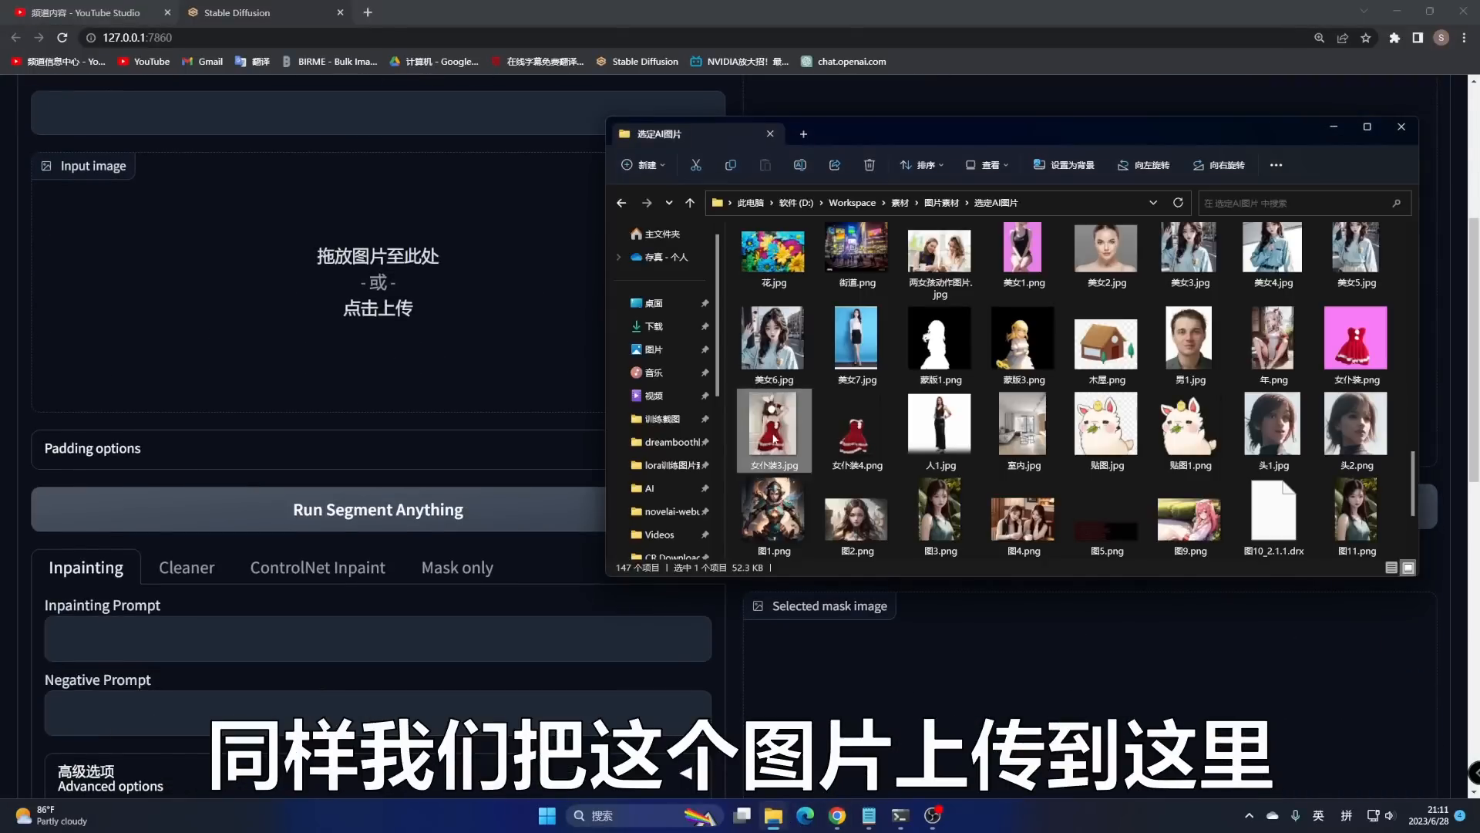
left_click_drag(775, 425, 378, 293)
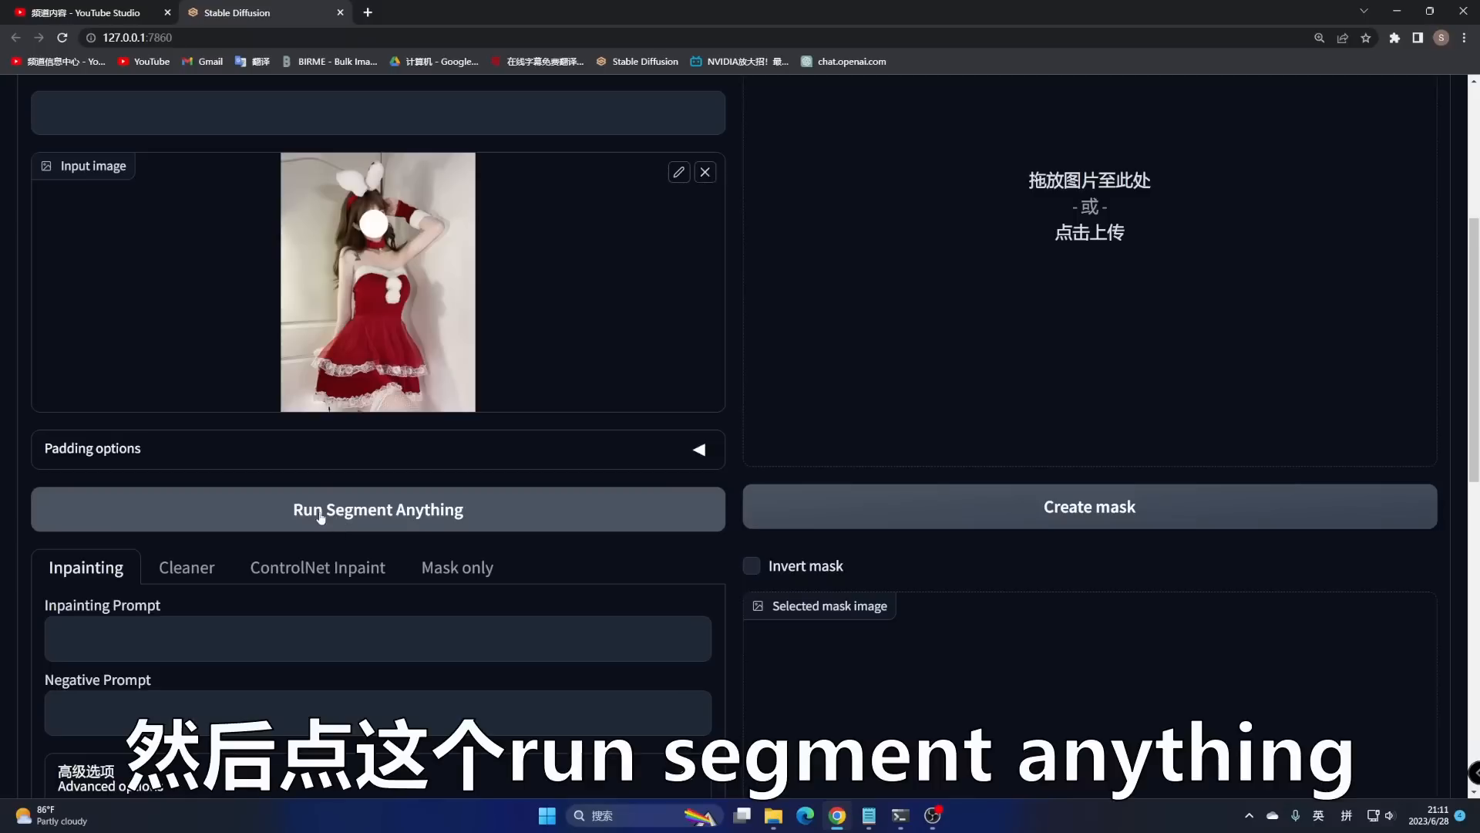
left_click(354, 510)
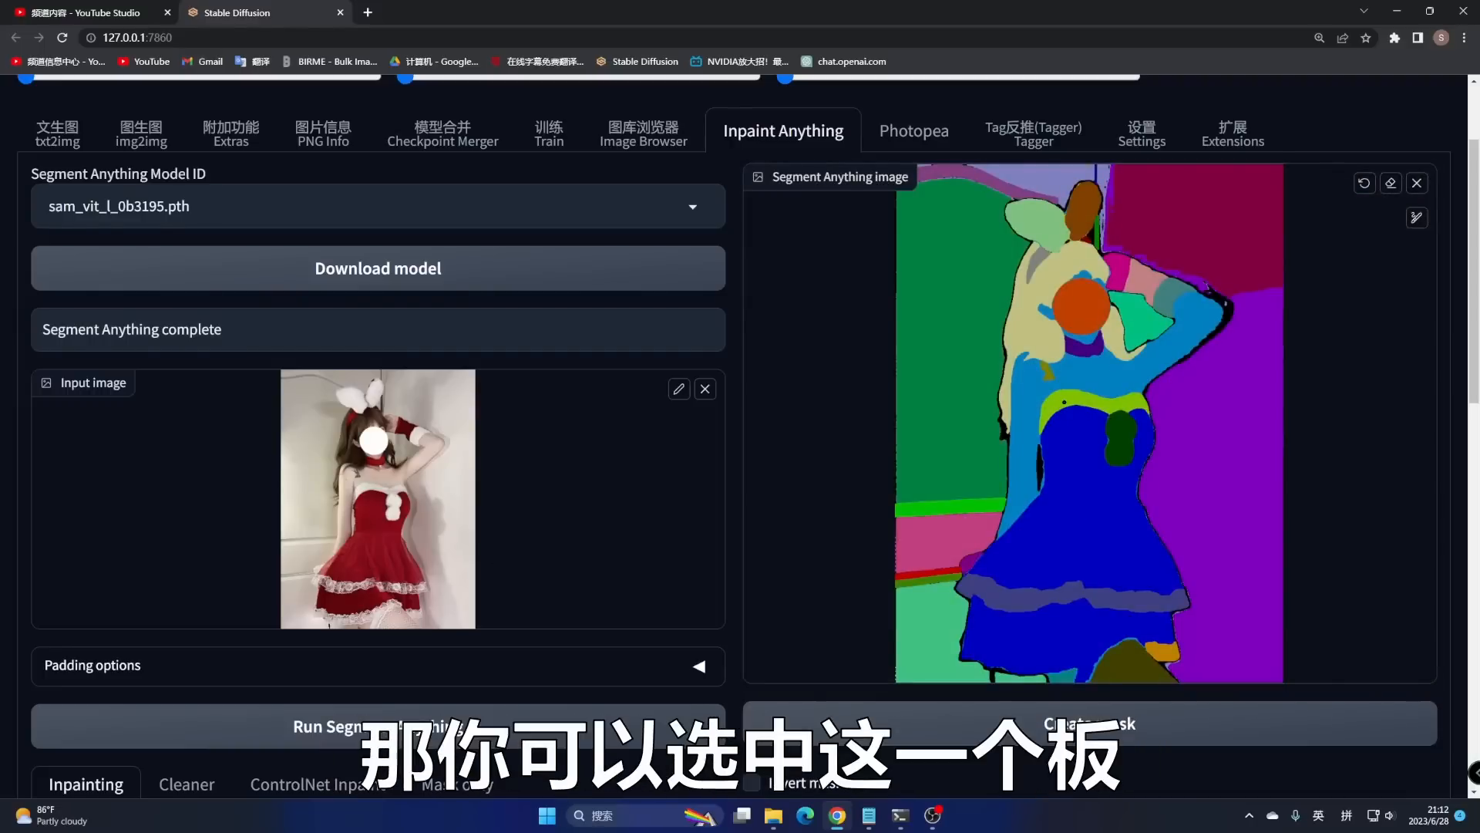
- Shrink the brush and mark the bodice, middle and lower skirt regions of the dress
left_click(1417, 218)
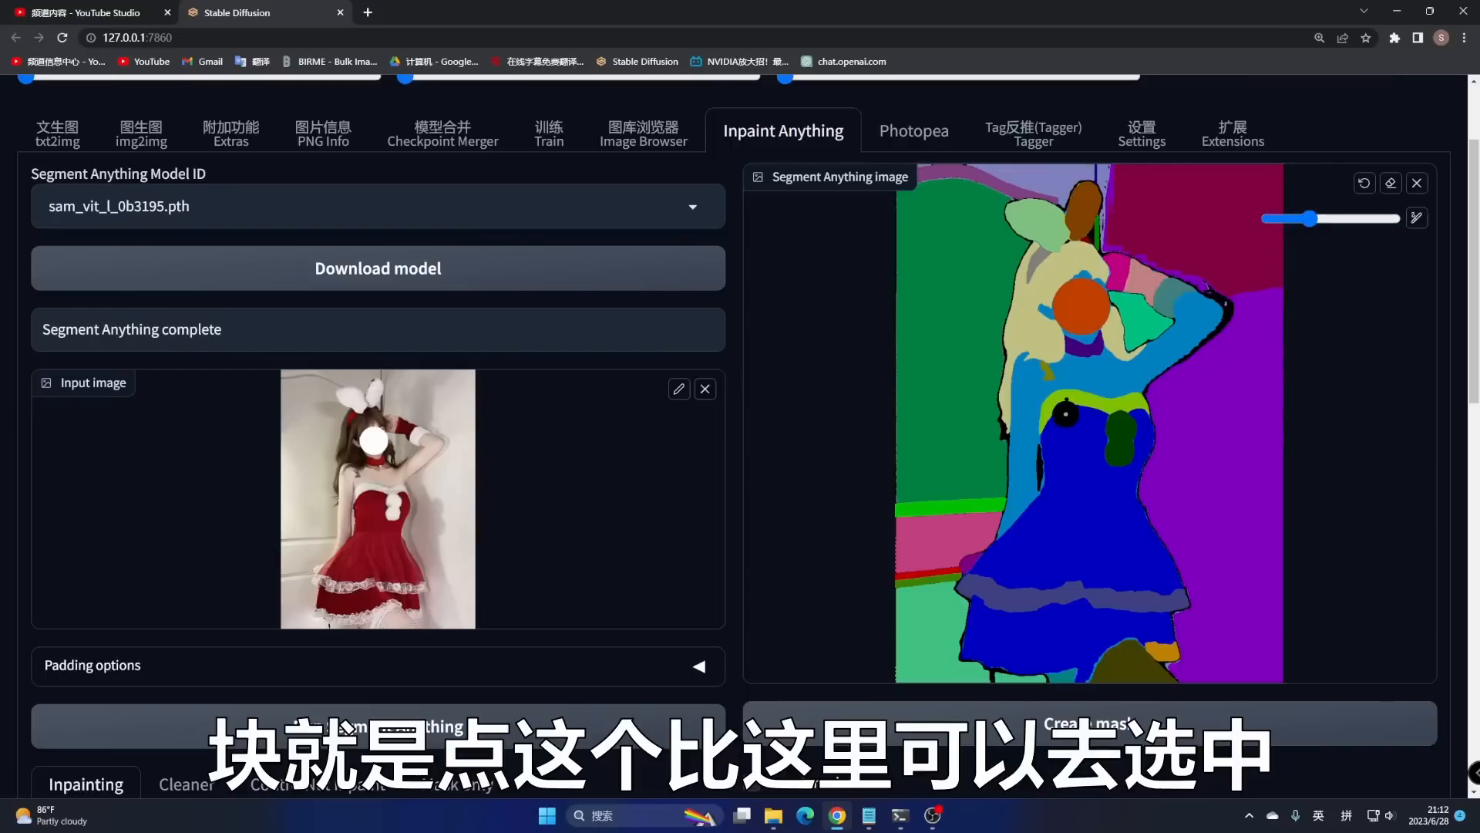
left_click_drag(1310, 219, 1294, 221)
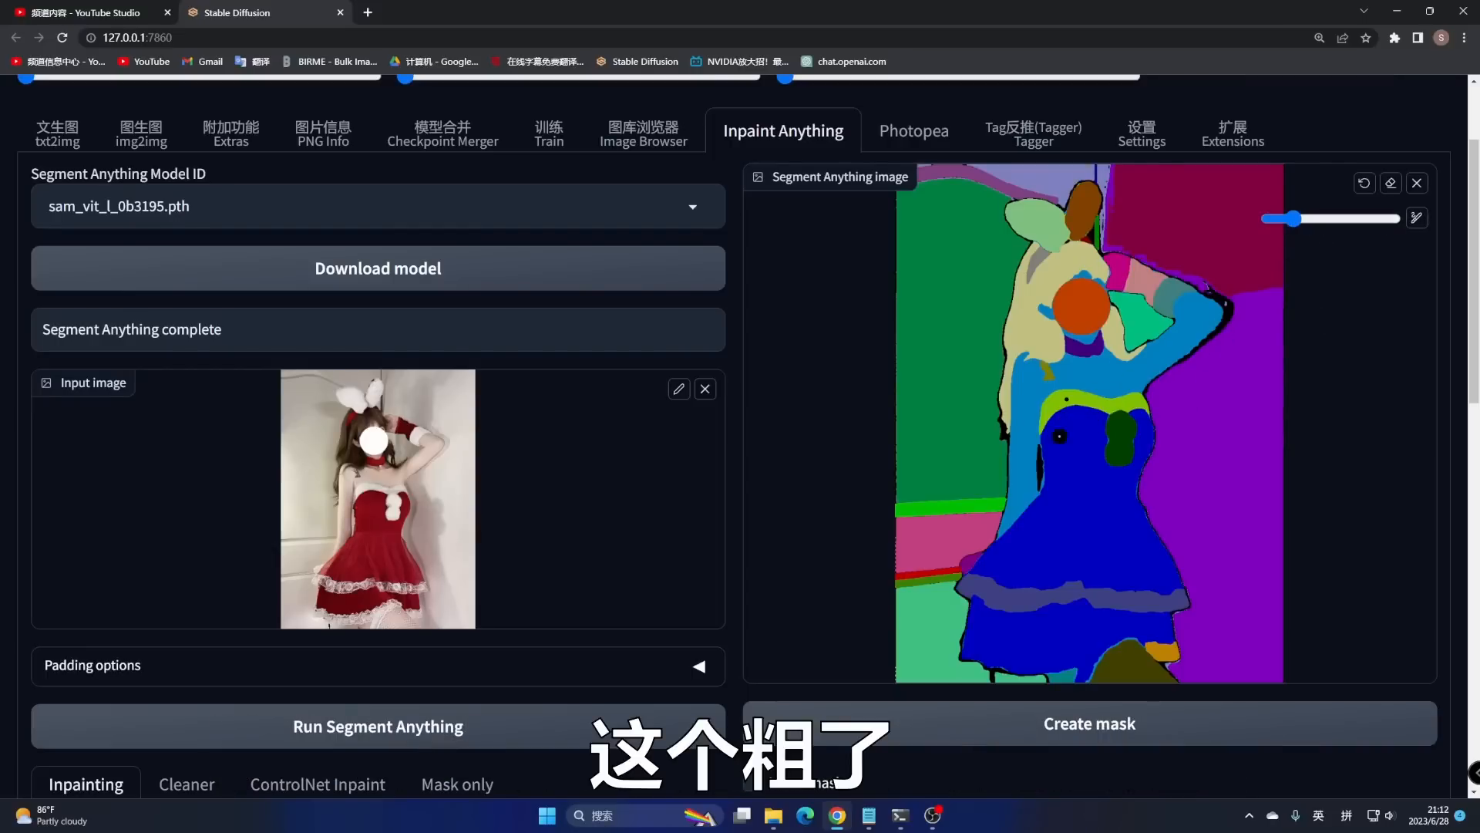
left_click(1064, 399)
left_click(1077, 465)
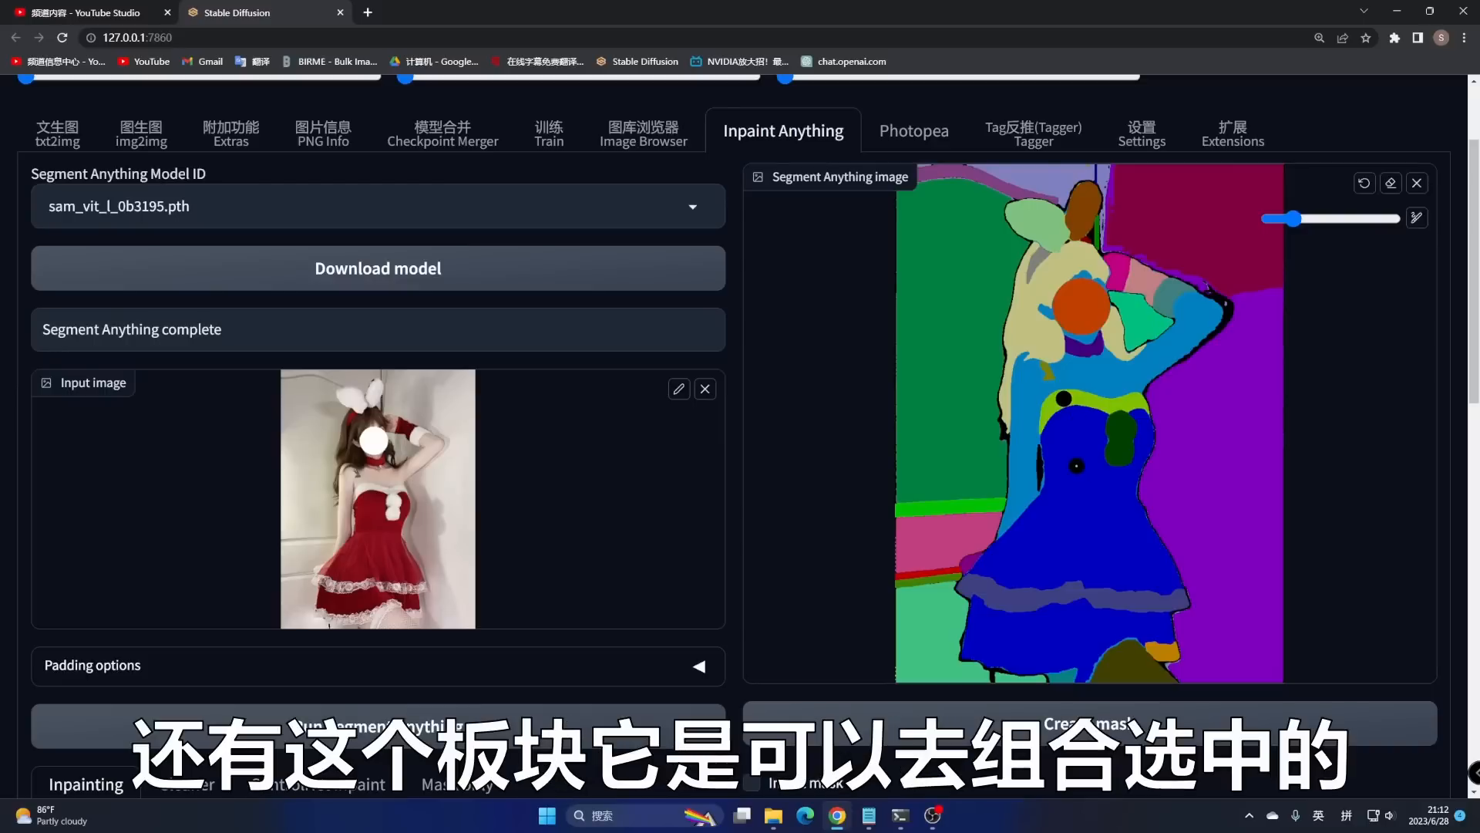
left_click(1118, 437)
left_click(1063, 622)
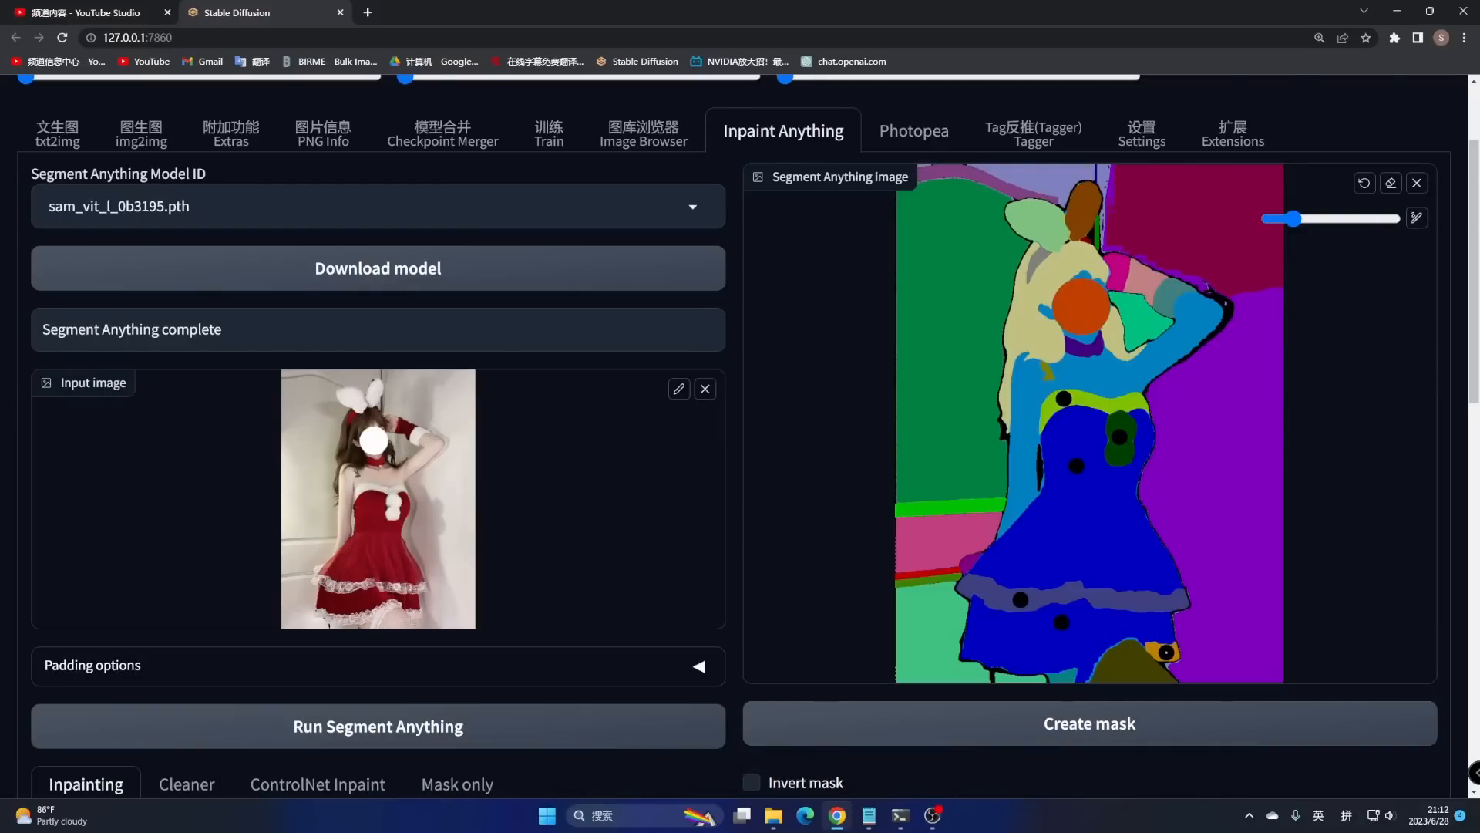
- Create the mask from the marked regions and expand it to cover the whole dress
scroll(1106, 518, "down", 5)
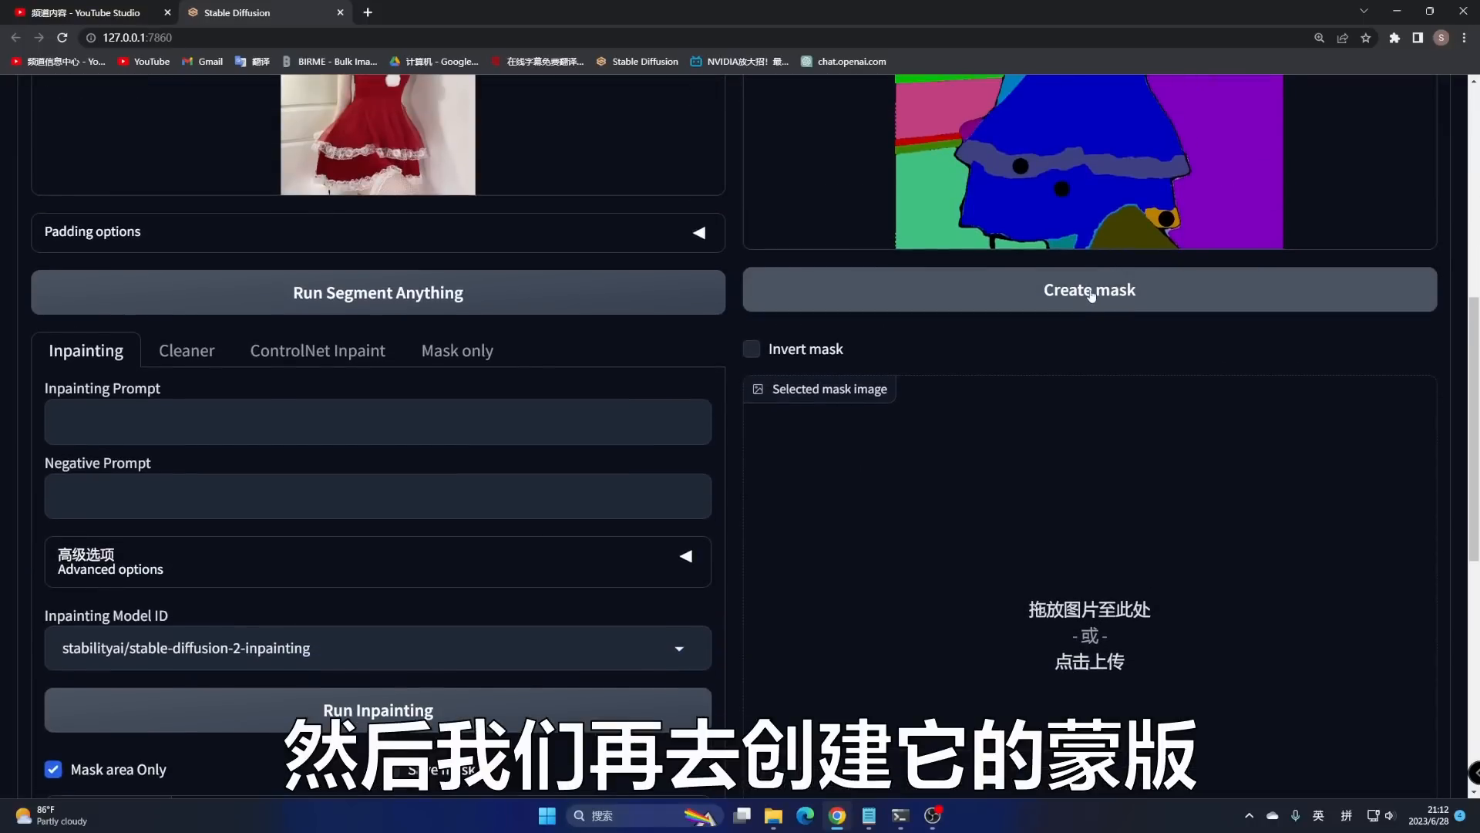
left_click(1091, 293)
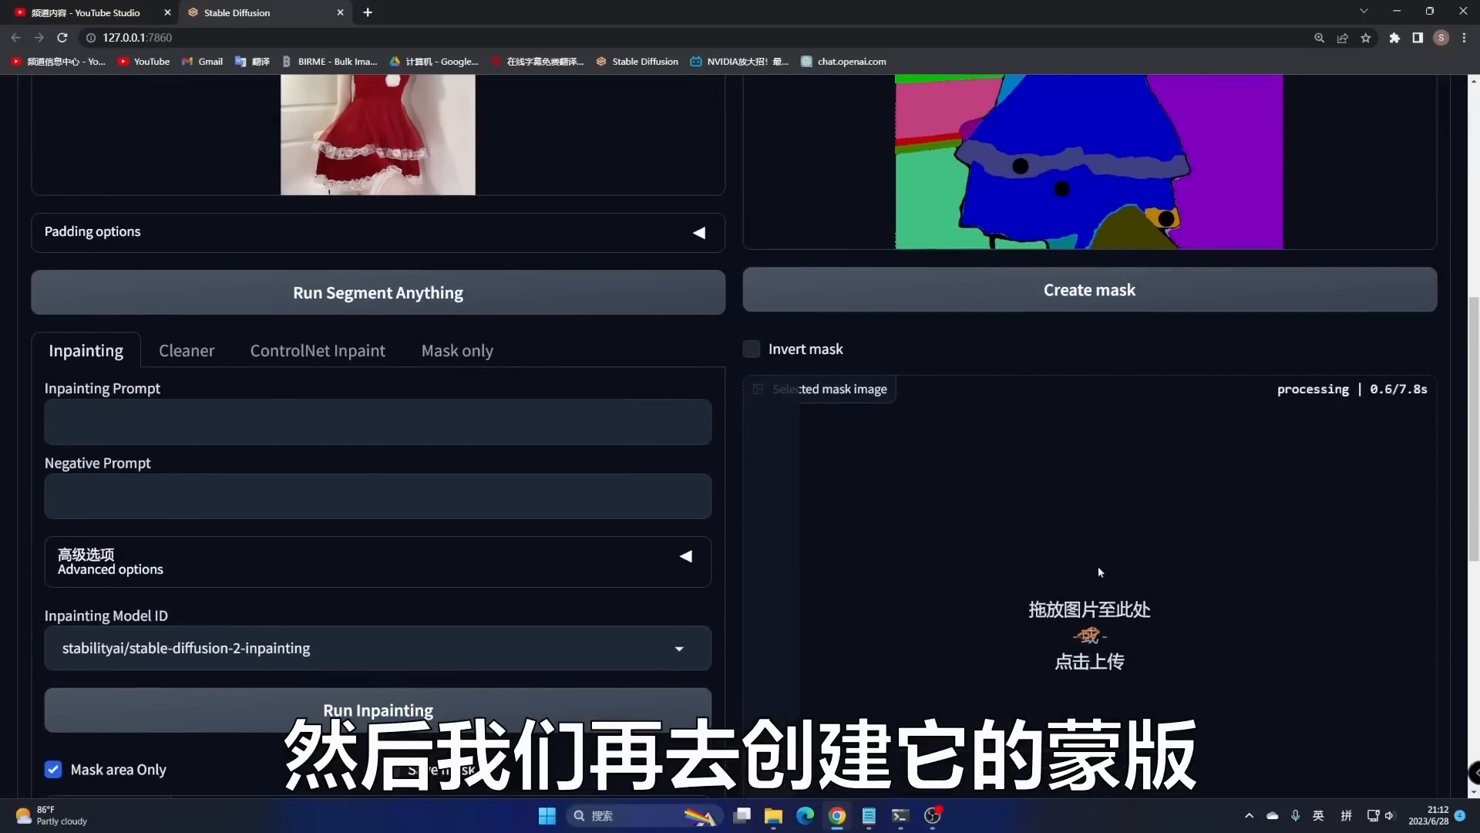
scroll(1118, 547, "down", 3)
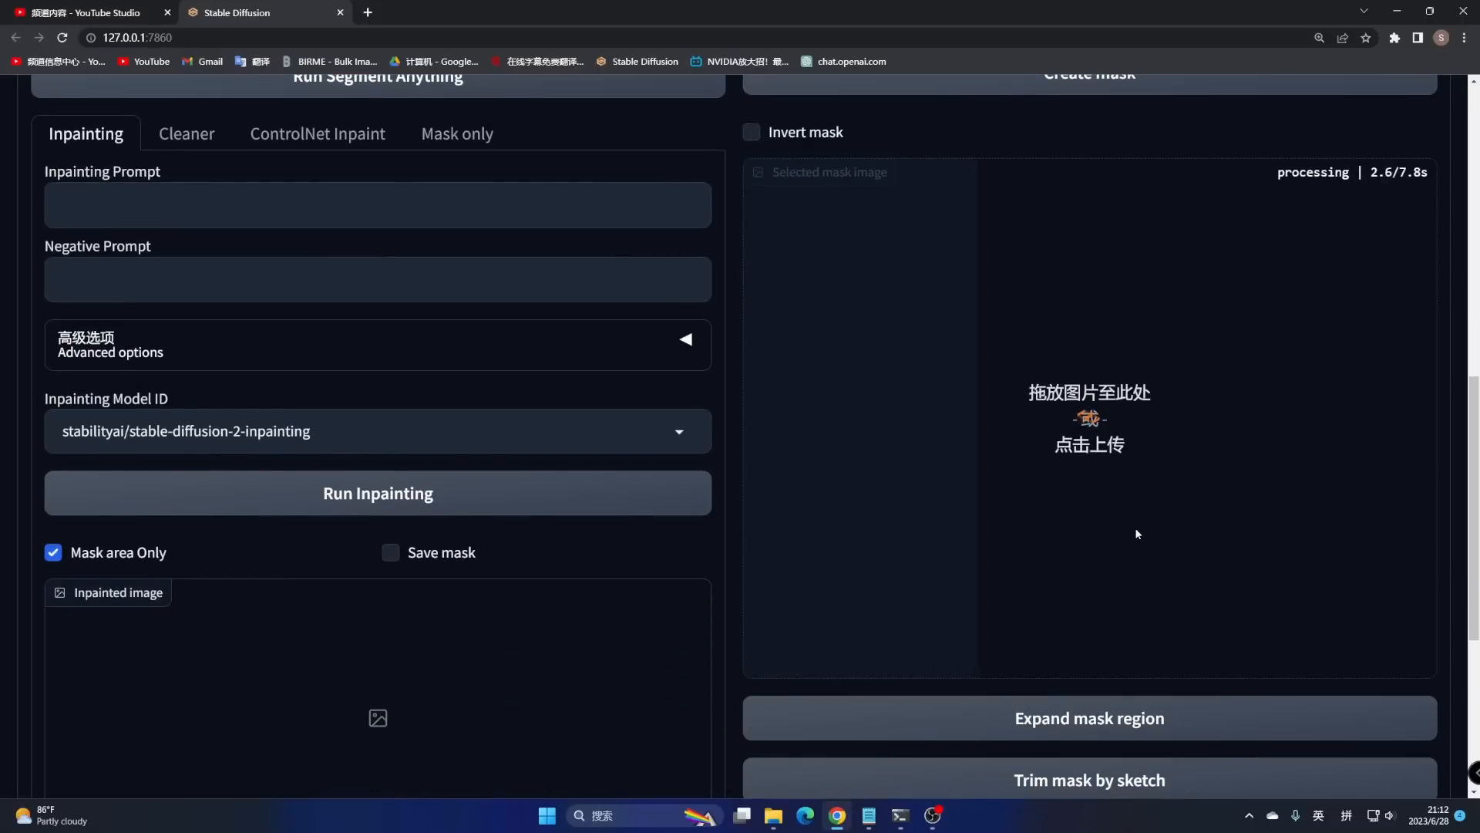
left_click(1088, 717)
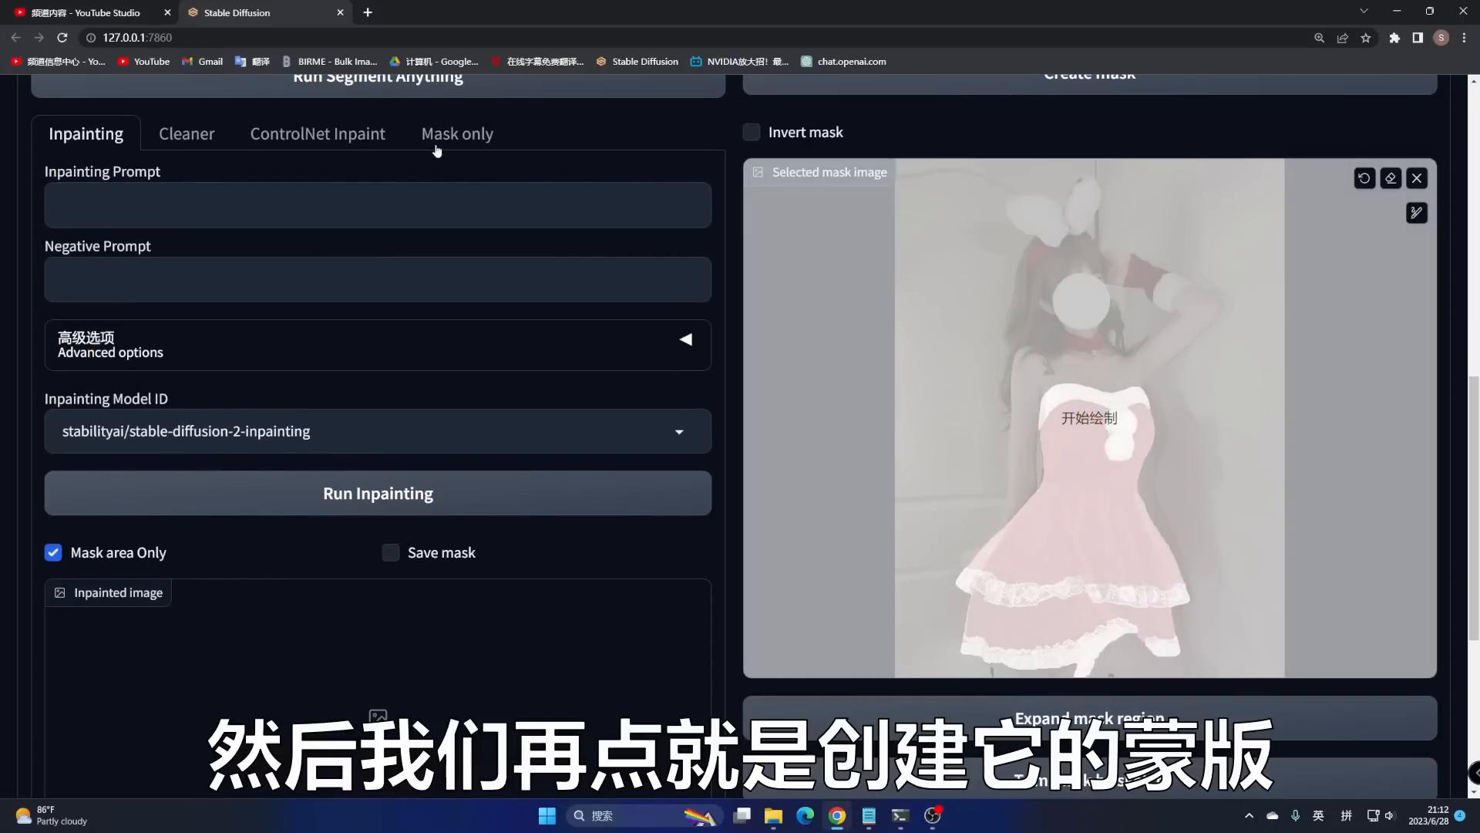
left_click(467, 136)
left_click(443, 245)
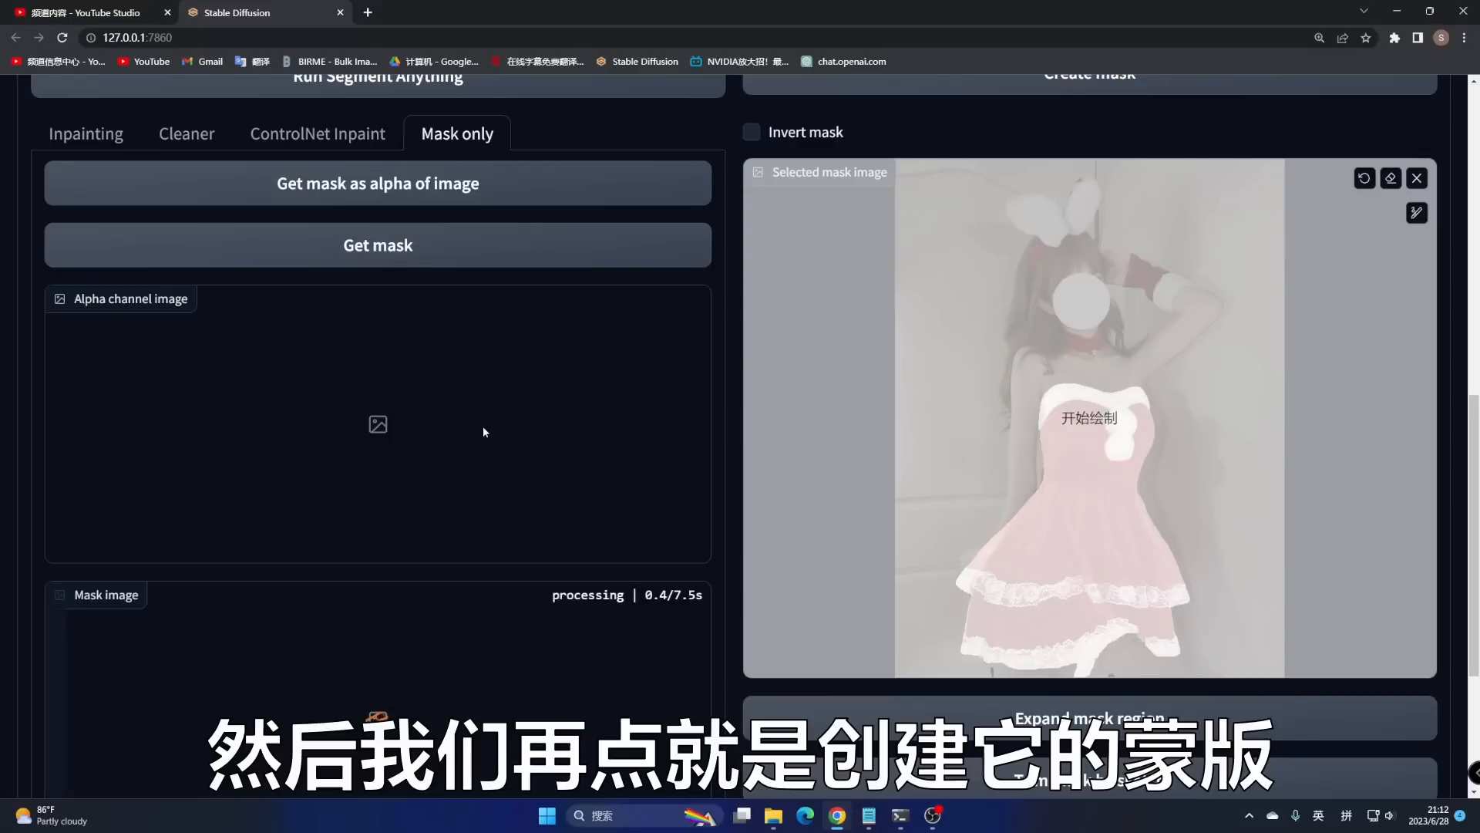
scroll(486, 428, "down", 3)
scroll(489, 432, "down", 7)
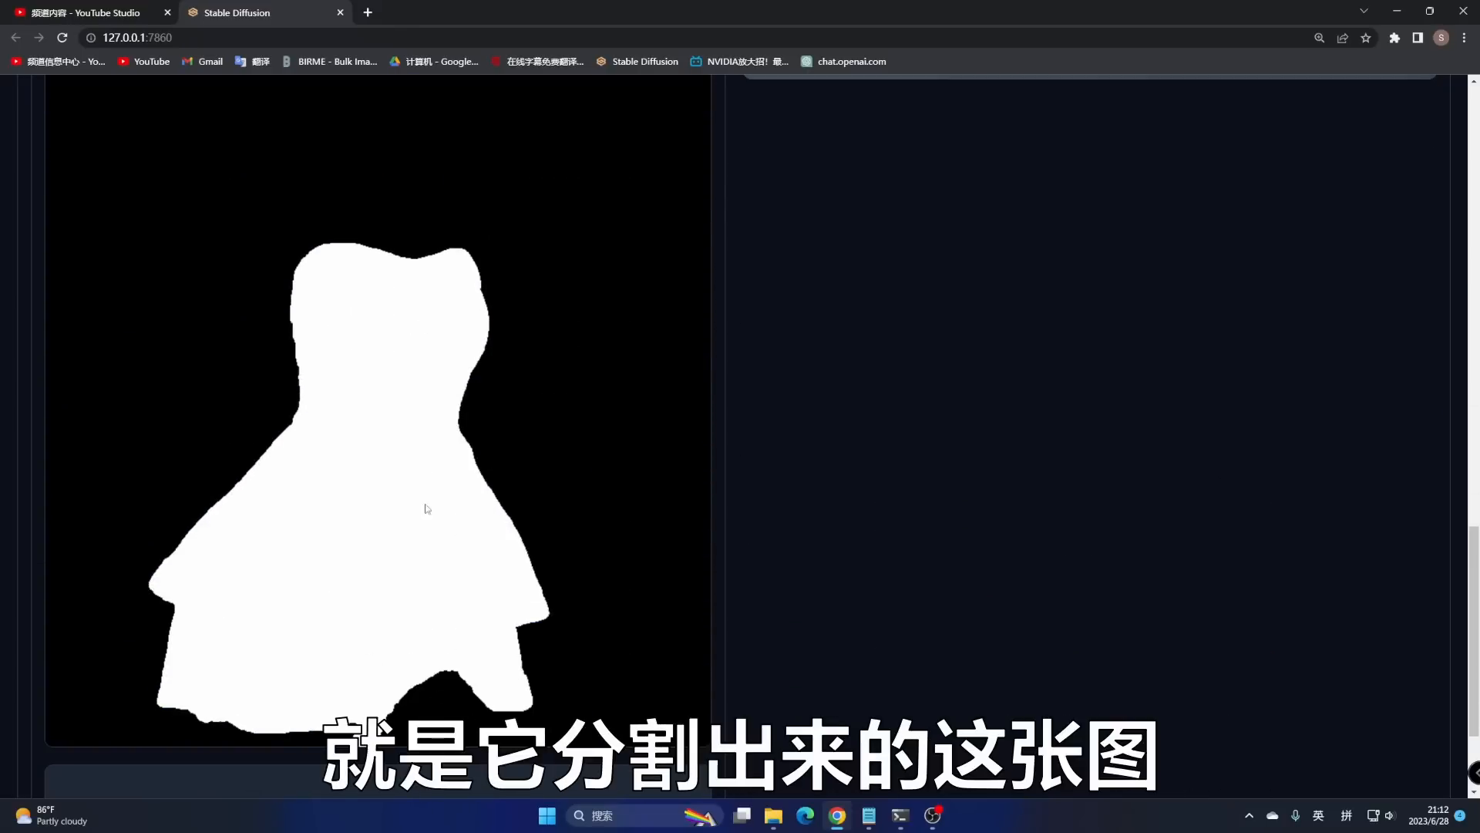
scroll(1134, 422, "up", 12)
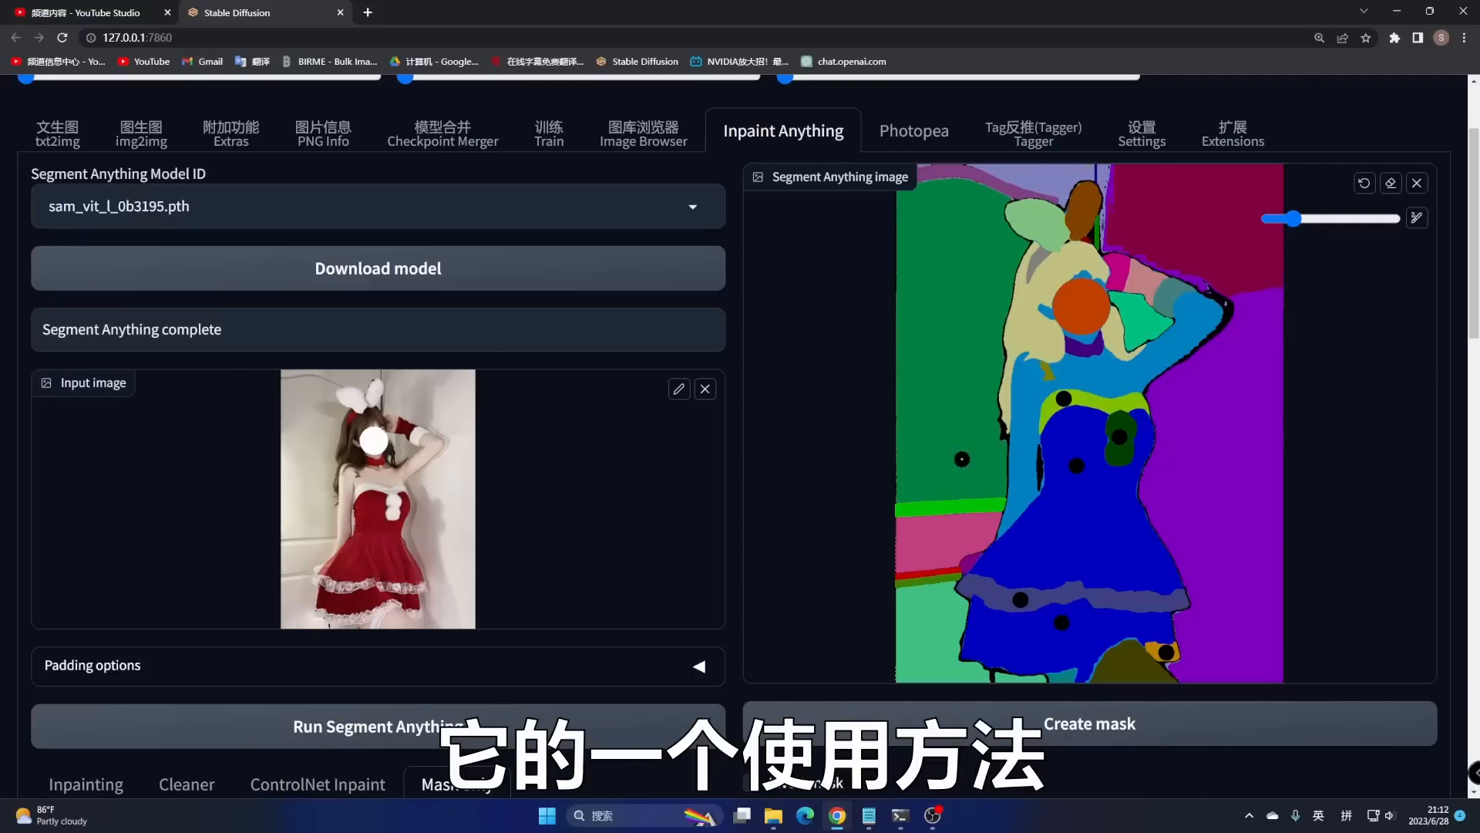
scroll(646, 568, "up", 2)
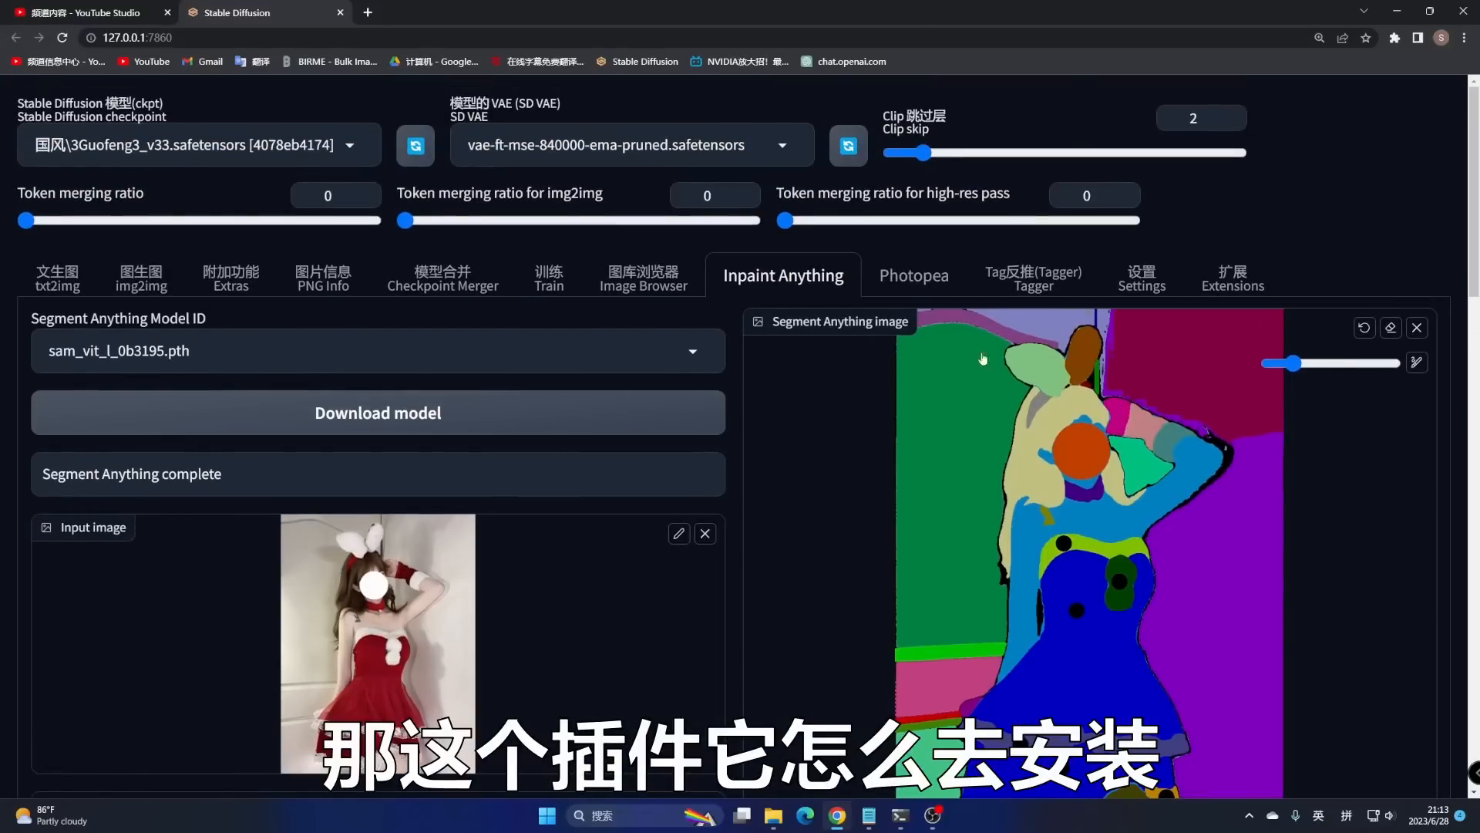
- Open the Install from URL section of the Extensions page
left_click(1236, 279)
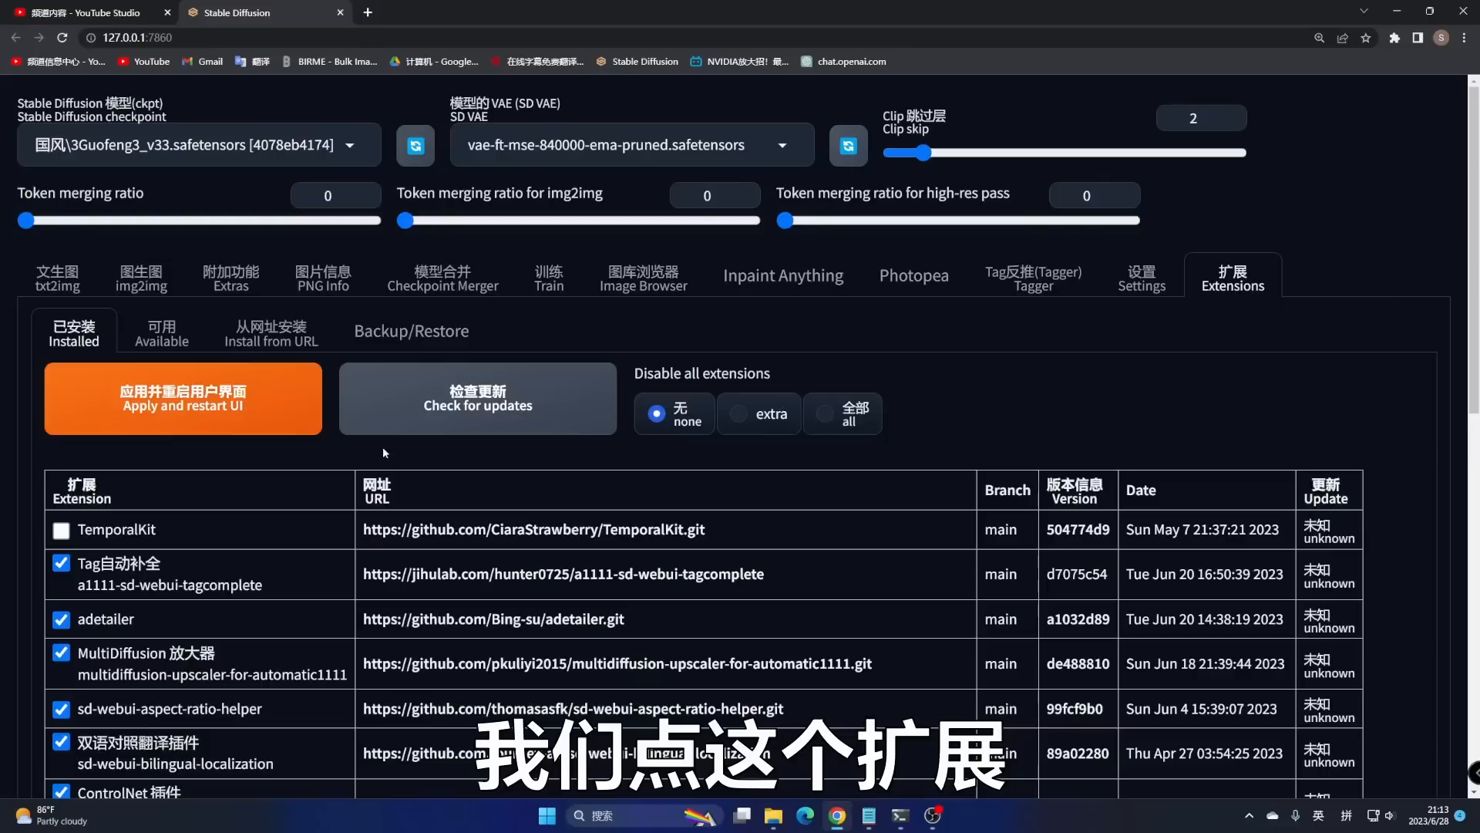
left_click(278, 336)
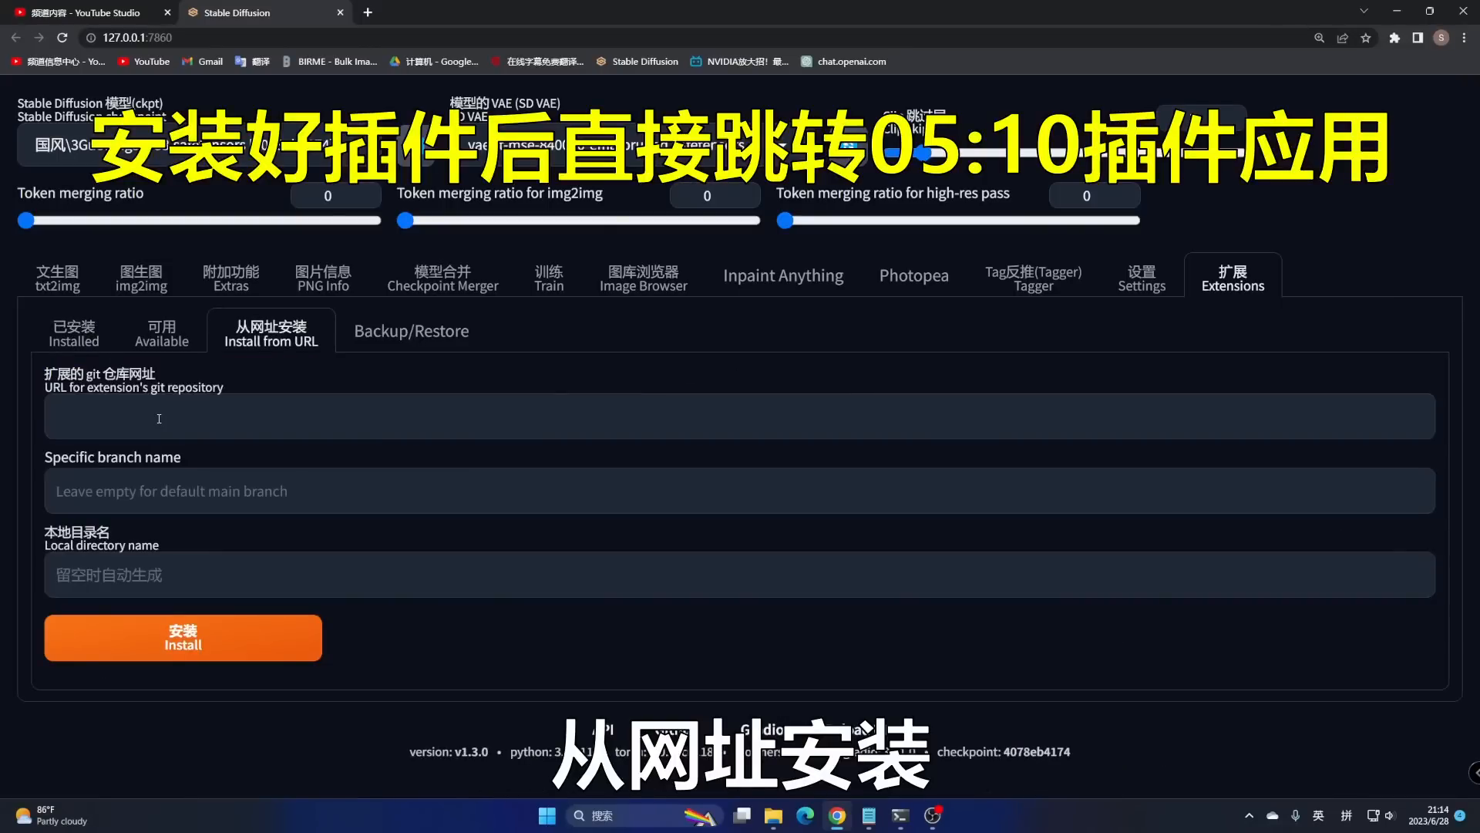
left_click(162, 421)
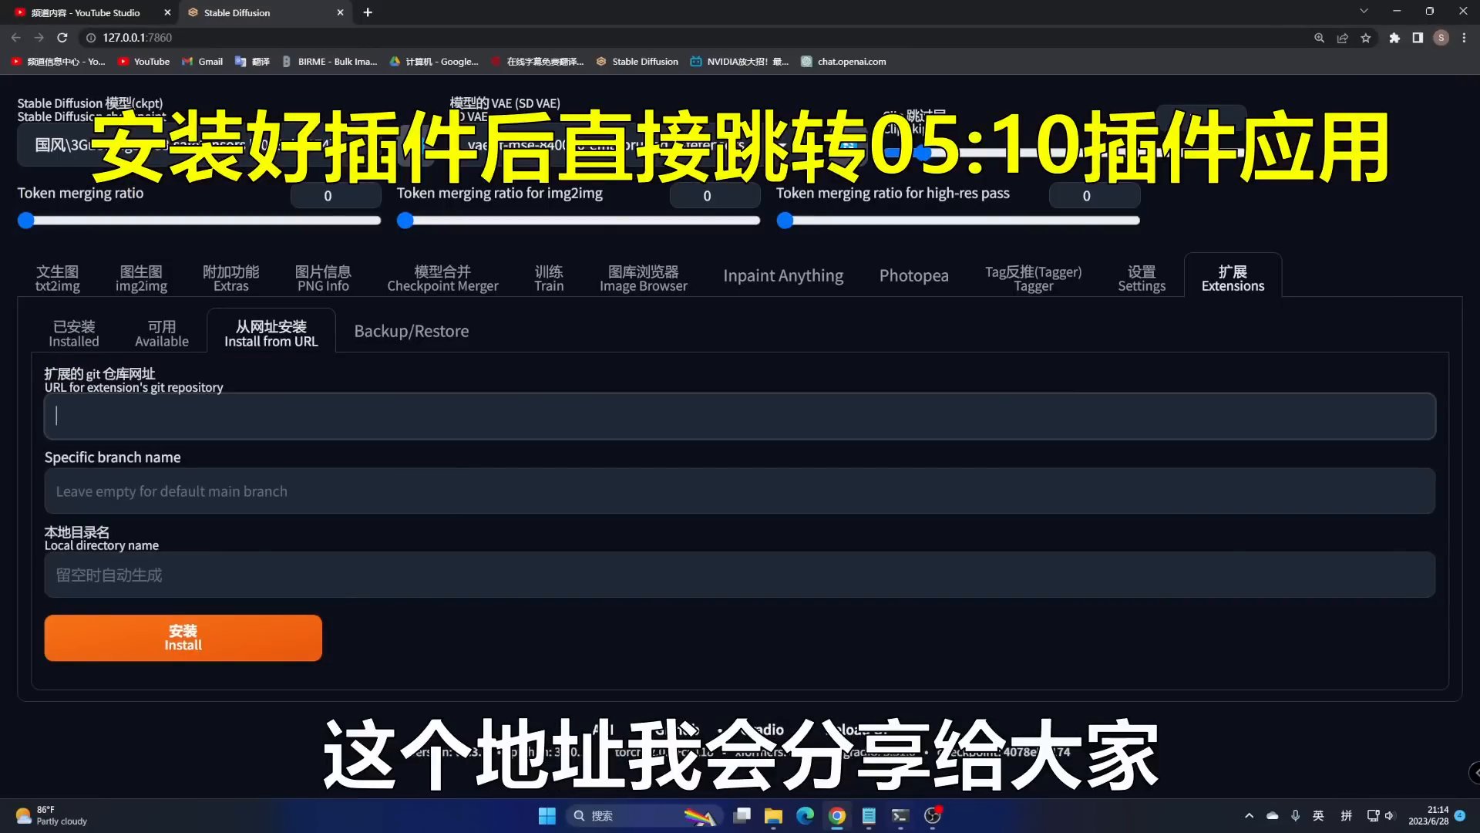
- Copy the inpaint-anything GitHub address from the Notepad note and open a new Chrome tab
left_click(869, 815)
left_click(673, 329)
left_click_drag(673, 328, 245, 334)
key("ctrl+c")
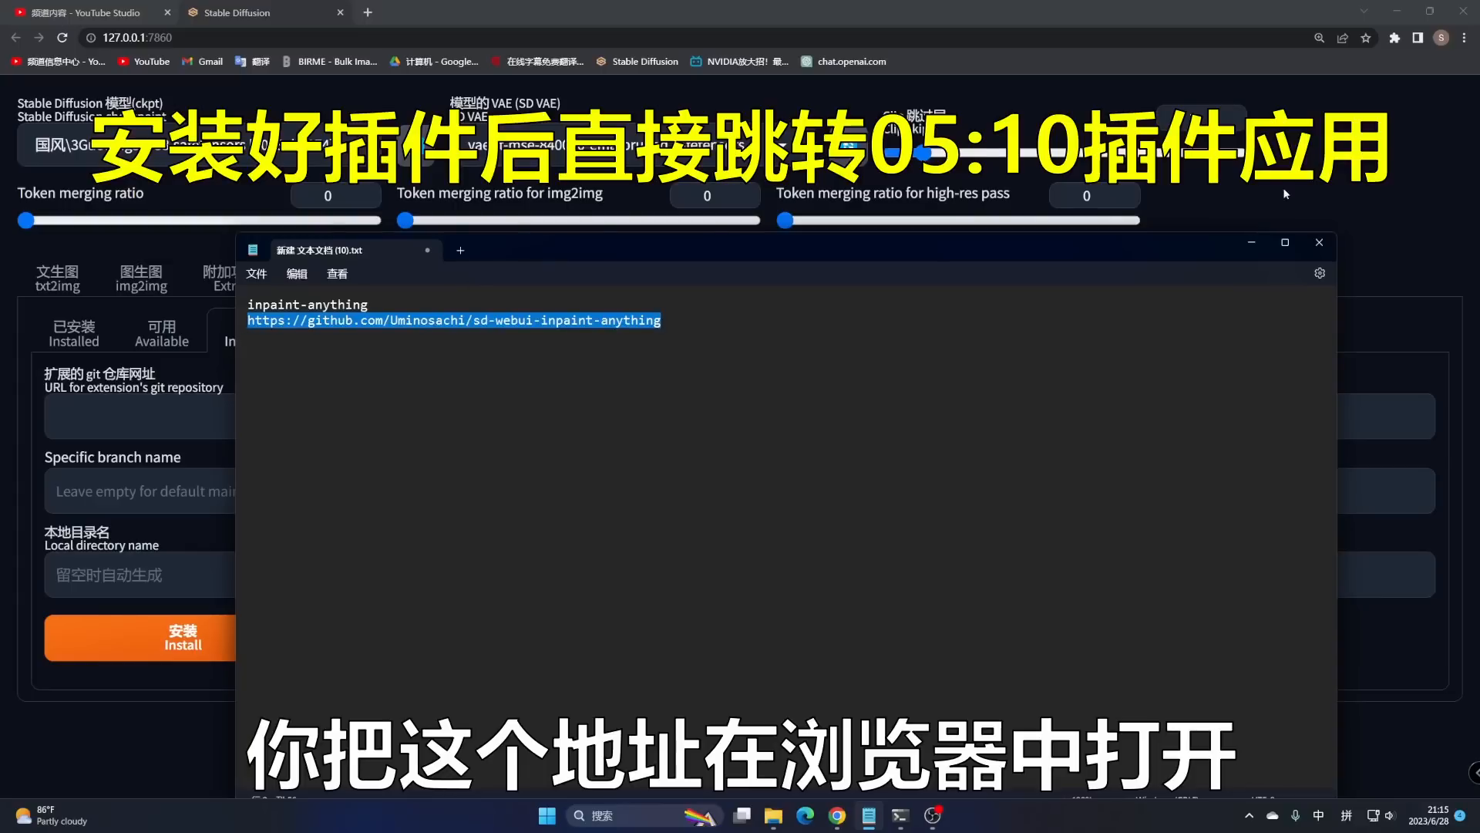
left_click(1252, 243)
left_click(368, 13)
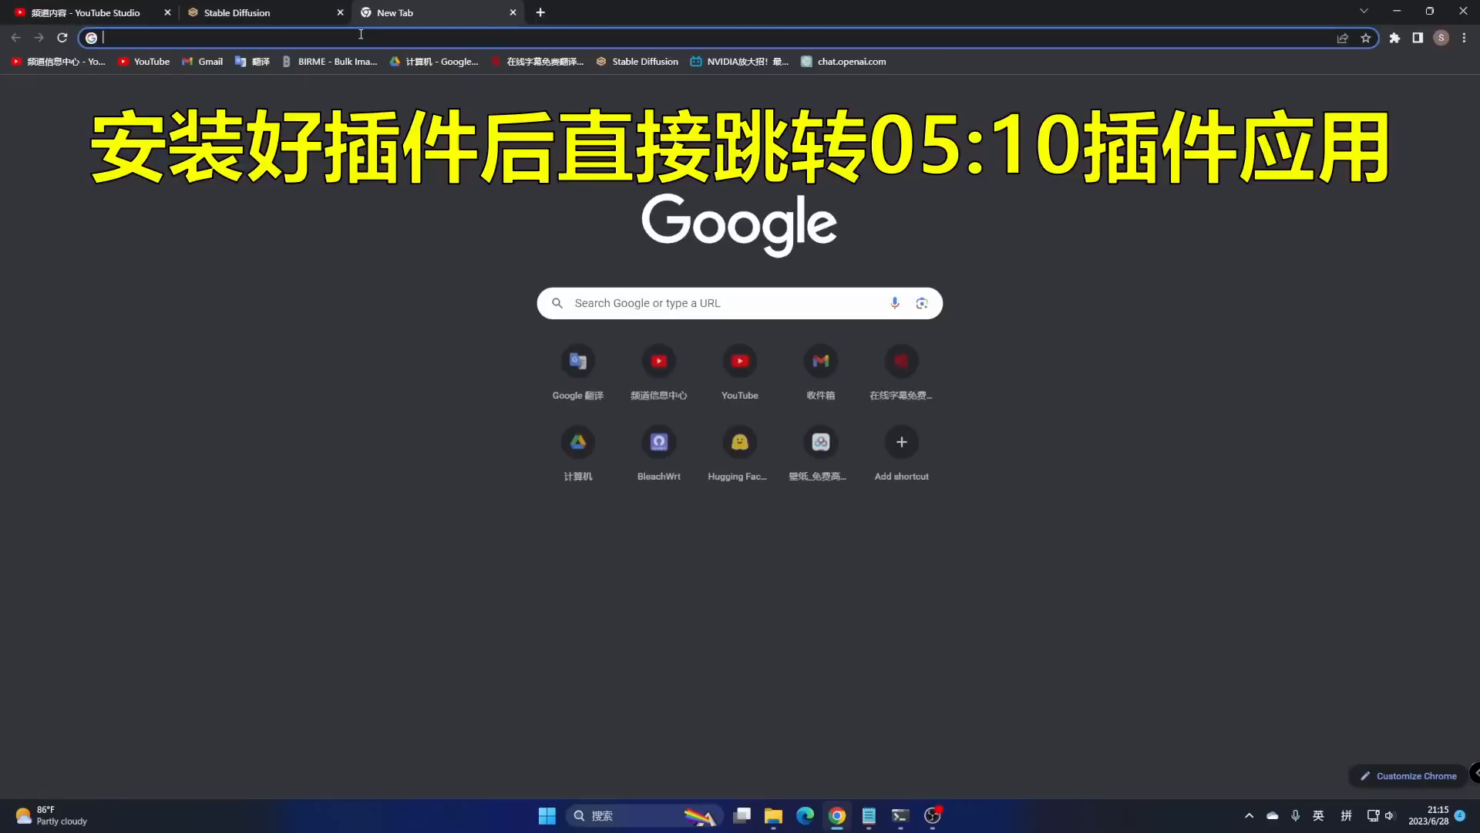
- Go to the sd-webui-inpaint-anything GitHub repo and copy its clone URL from the Code menu
key("ctrl+v")
key("Return")
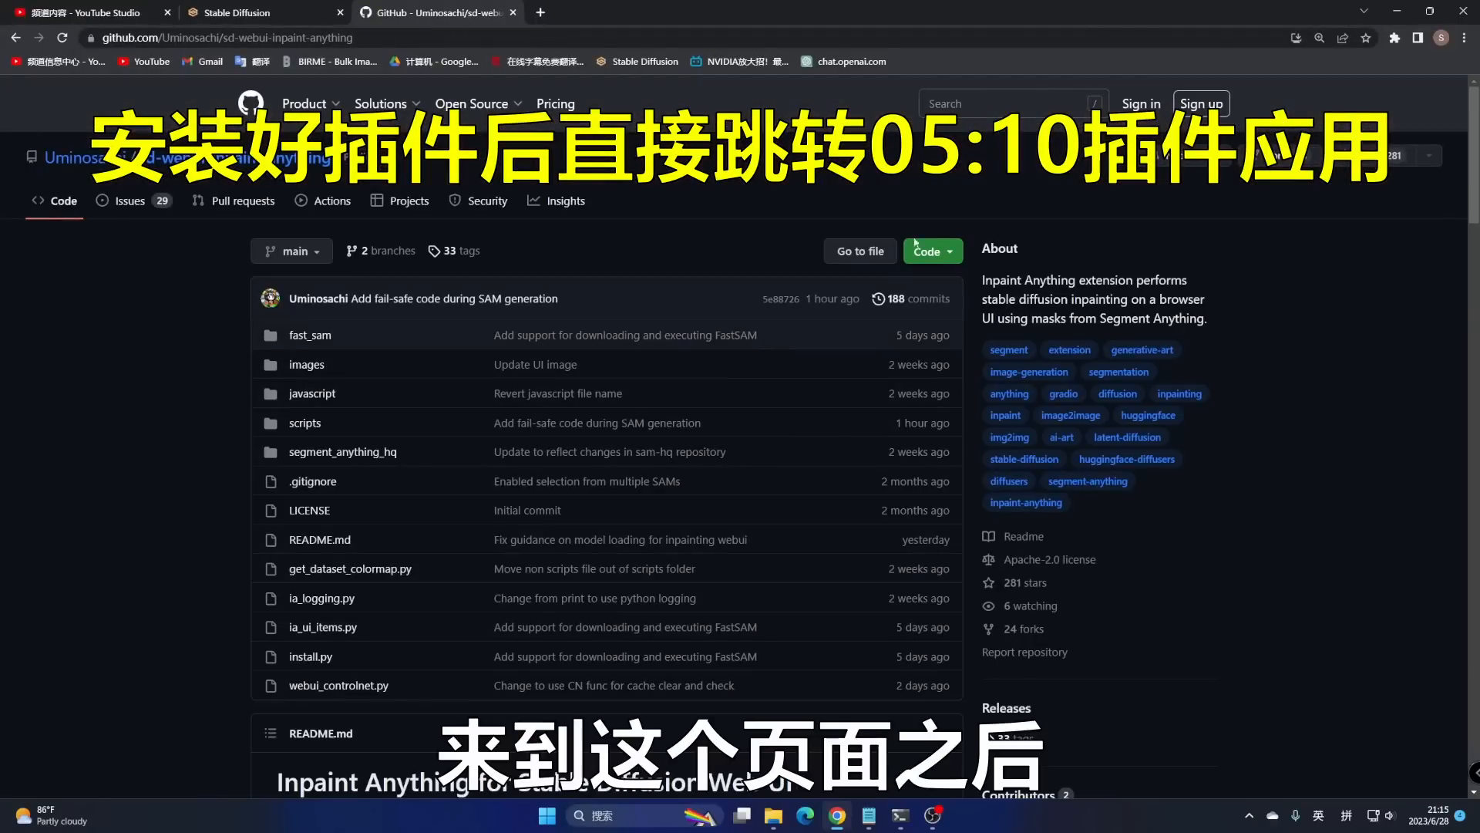
left_click(940, 255)
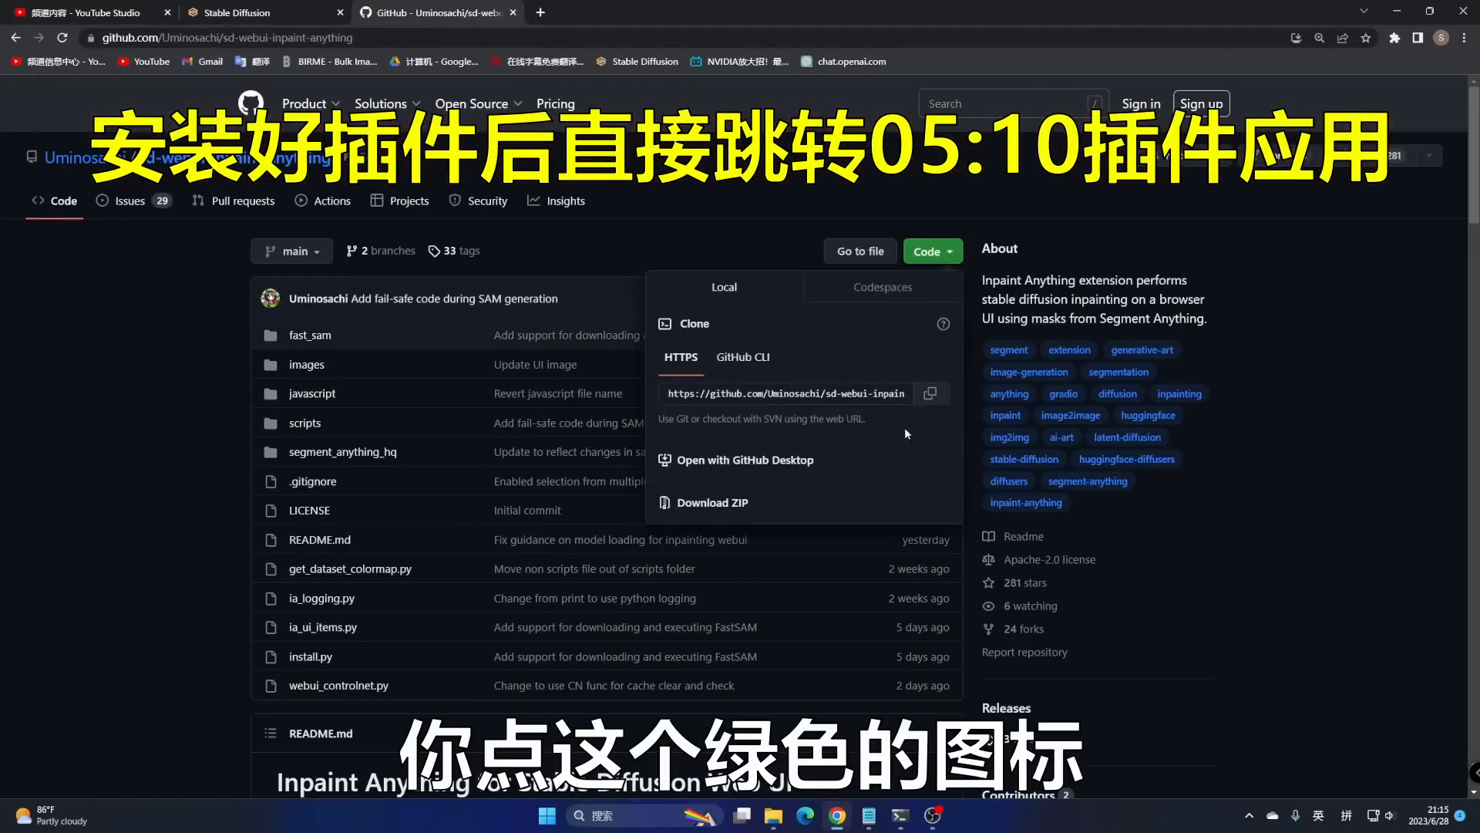
left_click(931, 394)
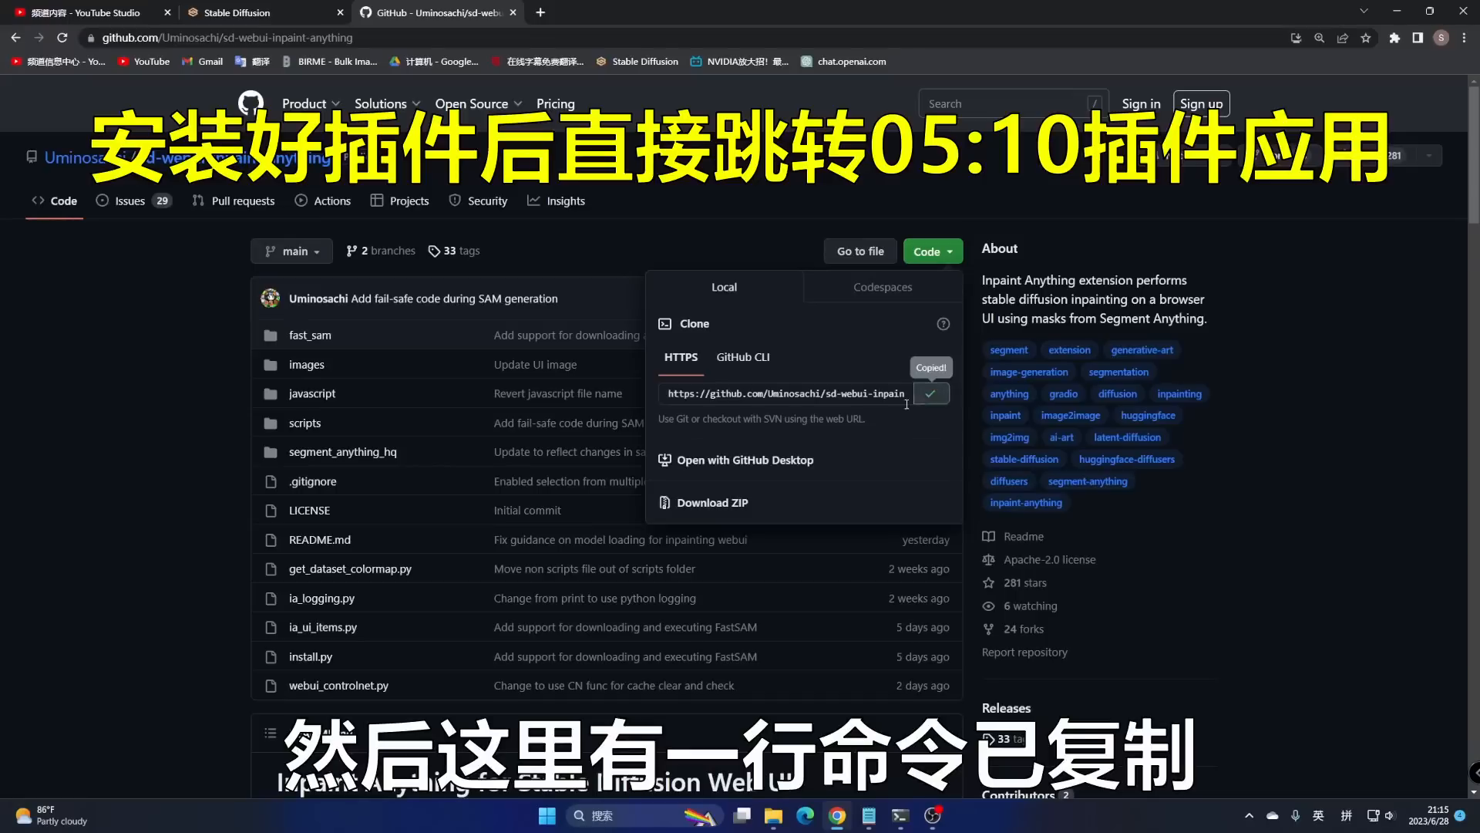
left_click(263, 17)
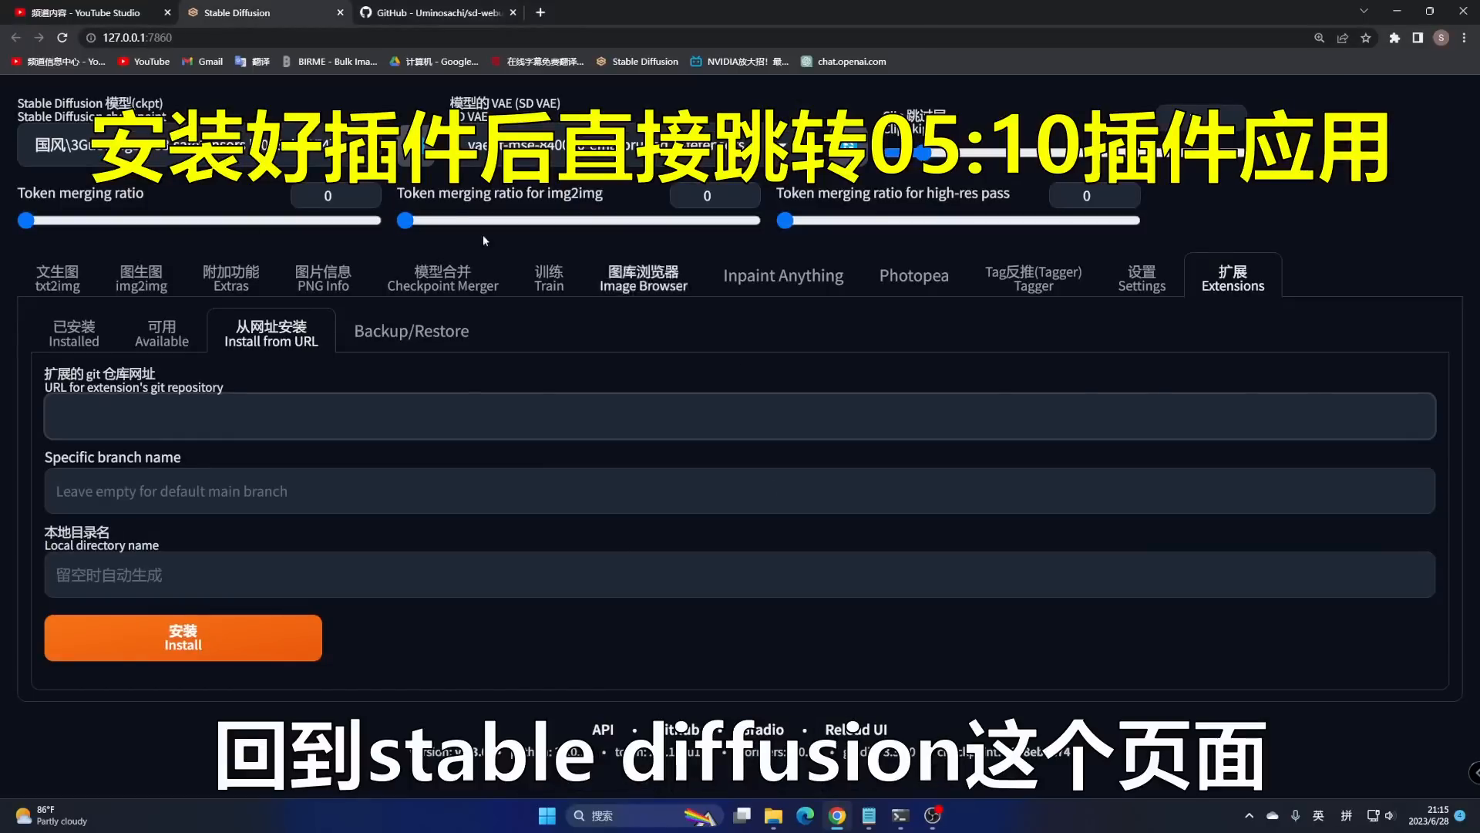
- Paste the inpaint-anything clone URL into the git repository URL field, then view Installed extensions
left_click(85, 409)
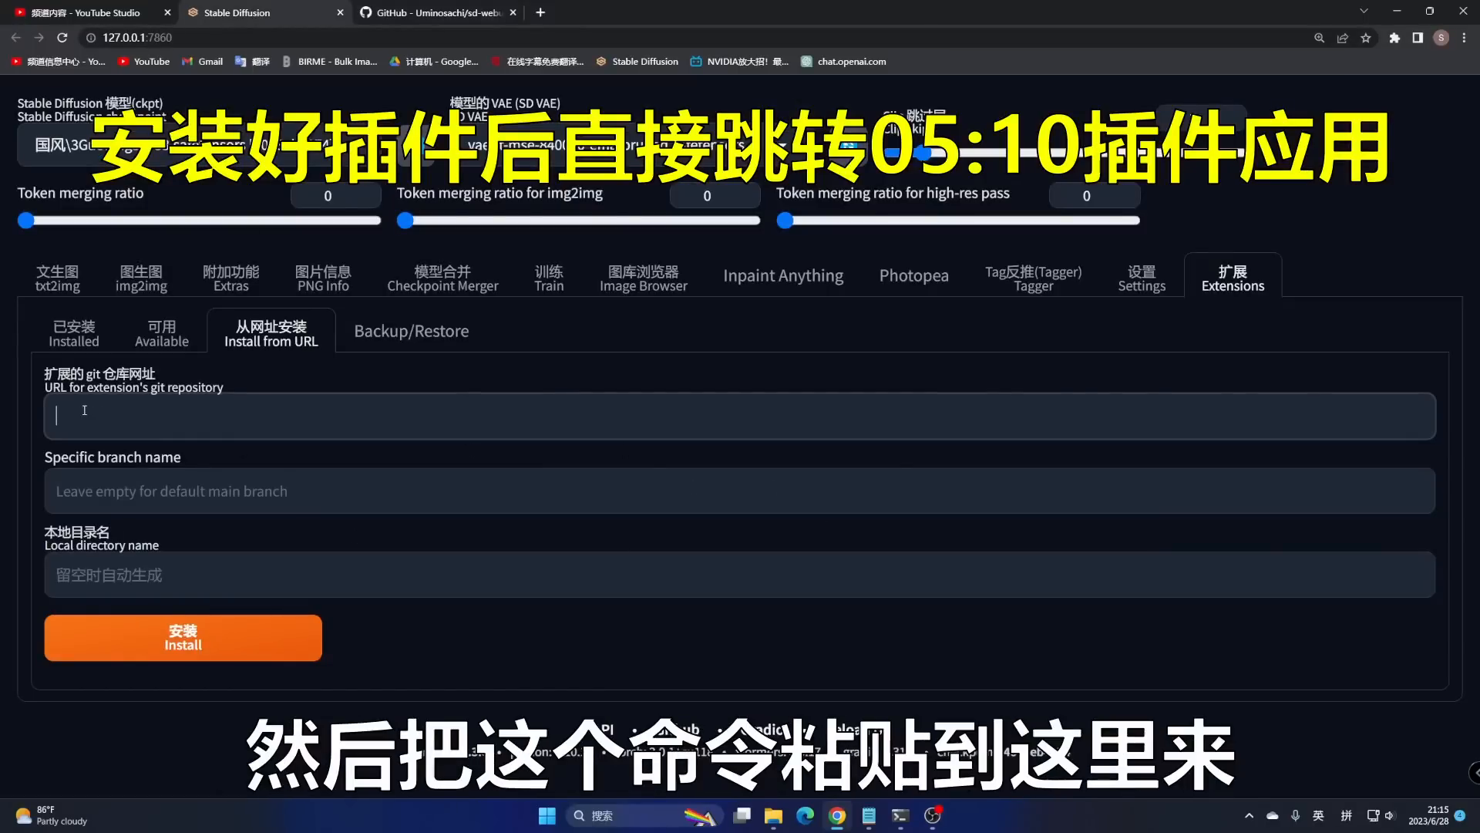
key("ctrl+v")
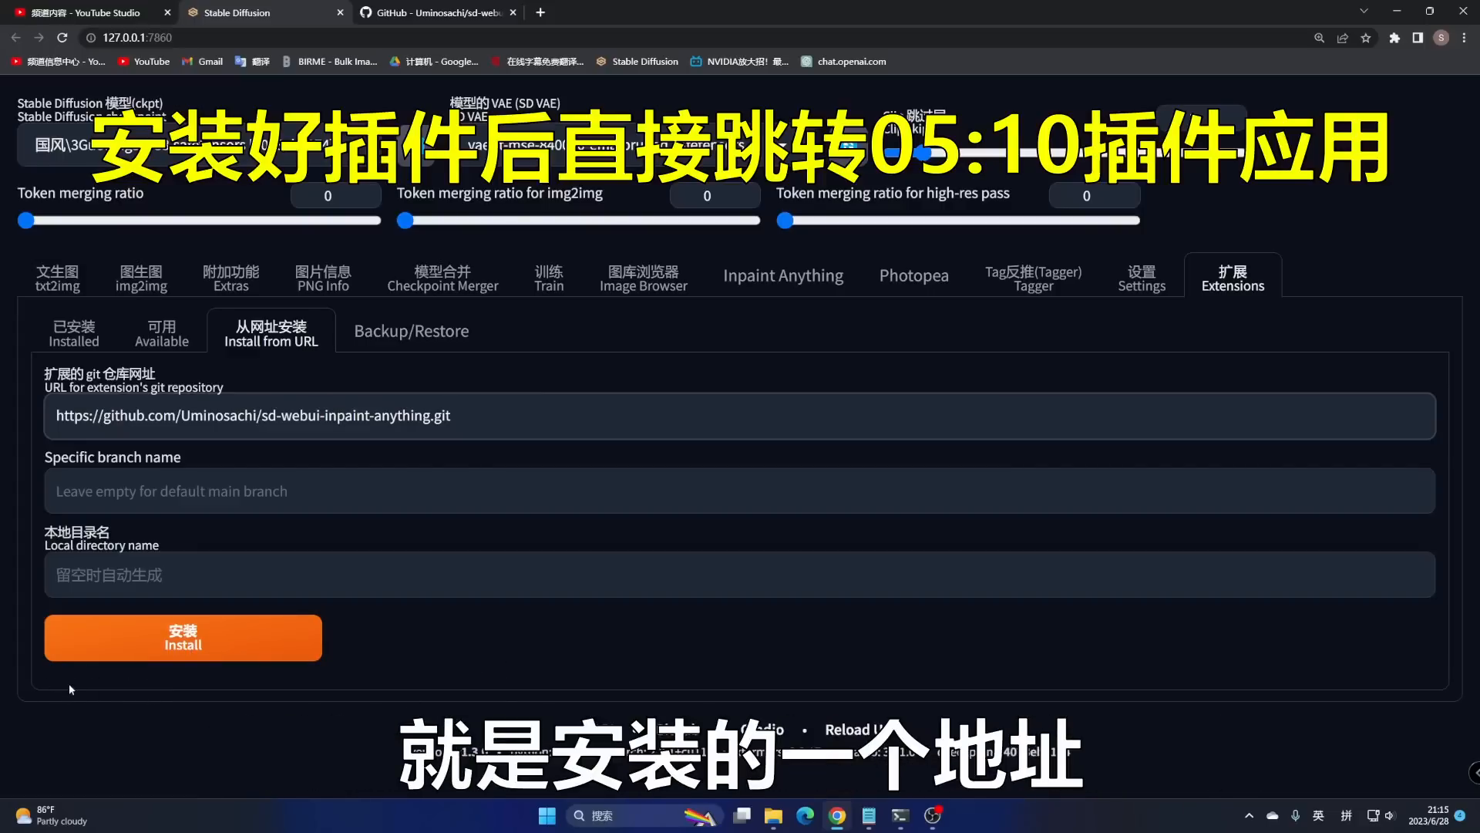
left_click(73, 338)
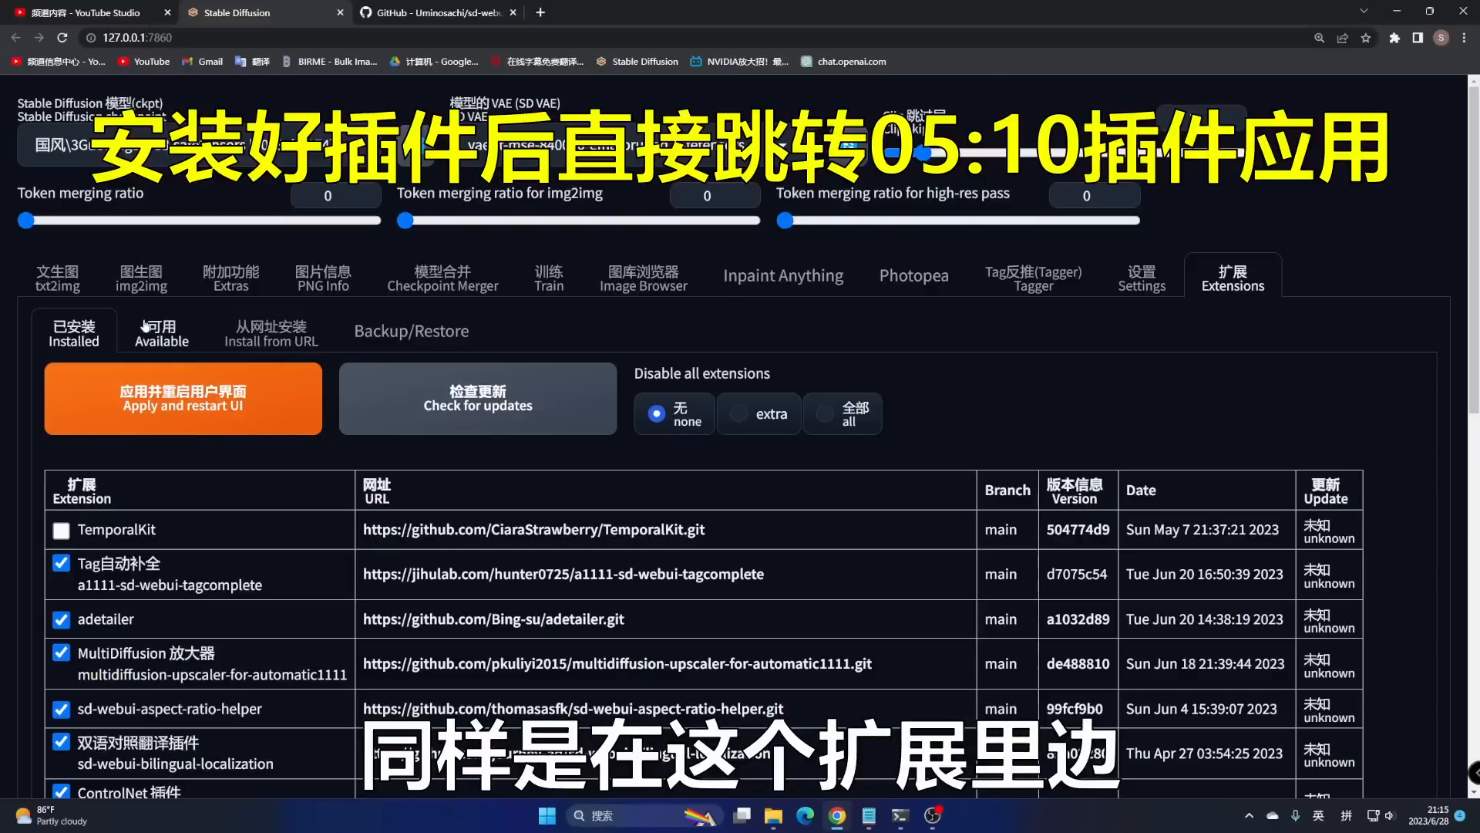
- Load the Available extensions index with installed ones shown and search for Inpaint Anything
left_click(168, 337)
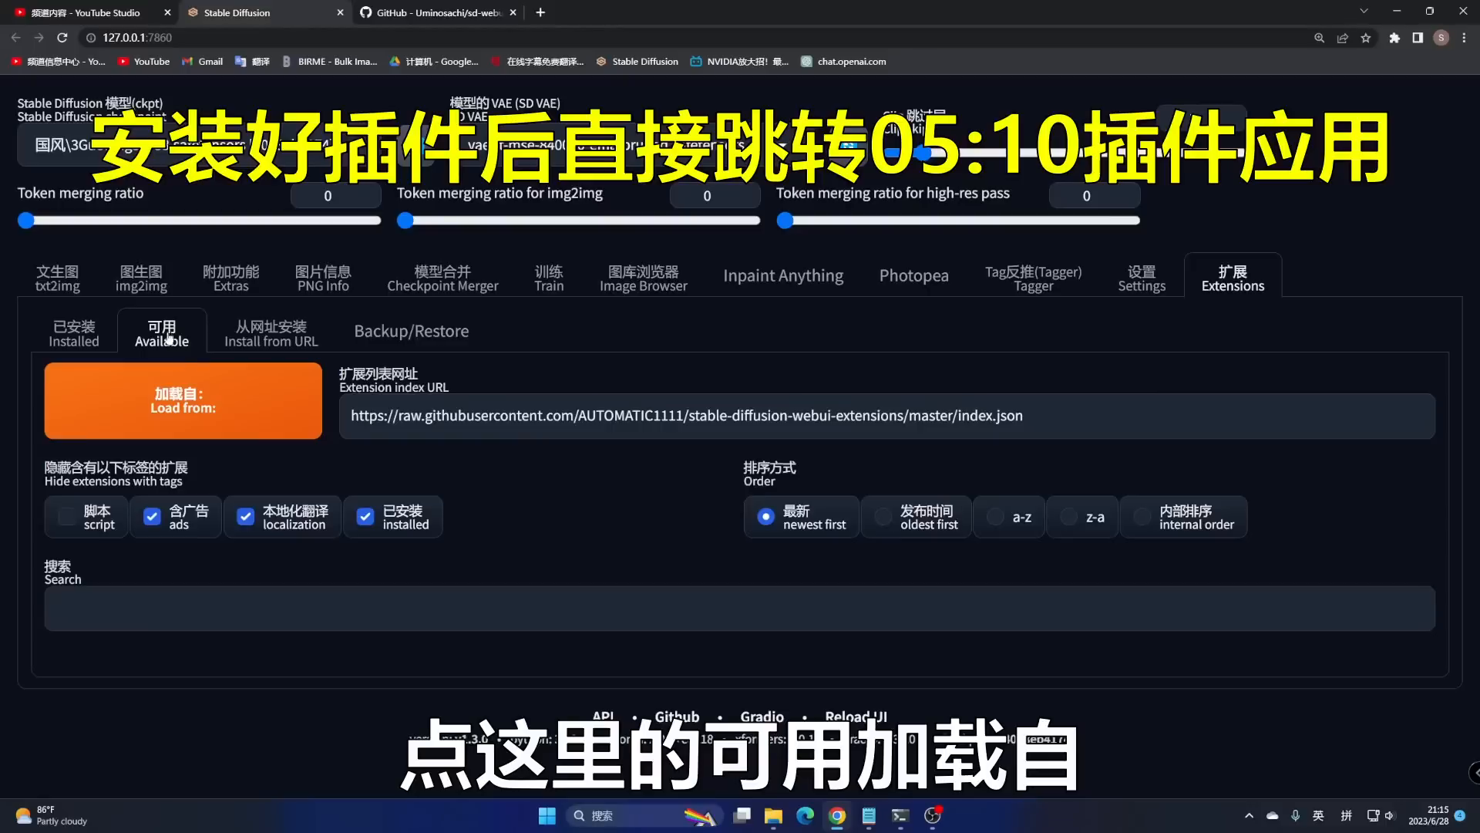
left_click(195, 422)
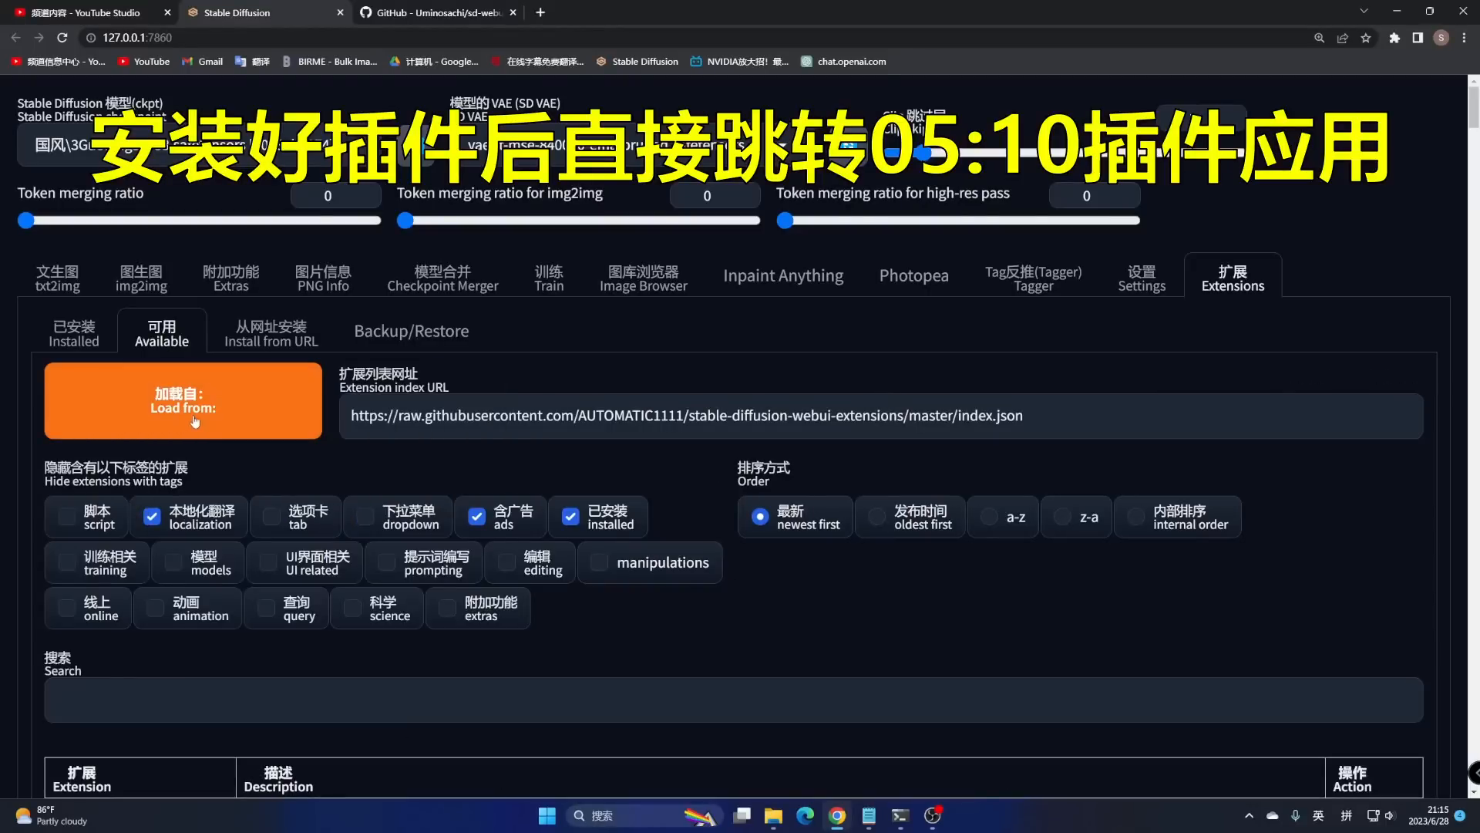
left_click(574, 520)
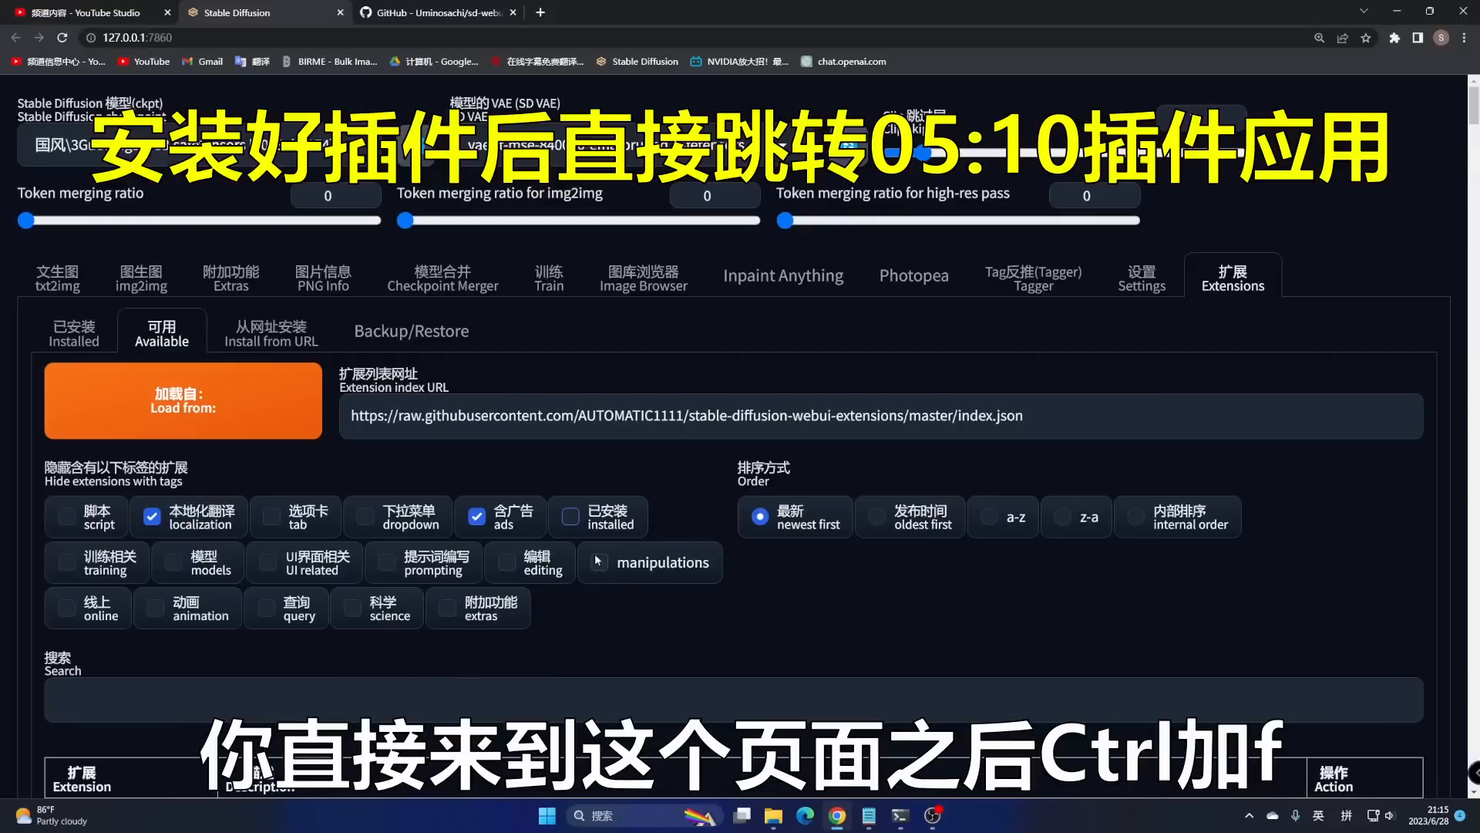
key("ctrl+f")
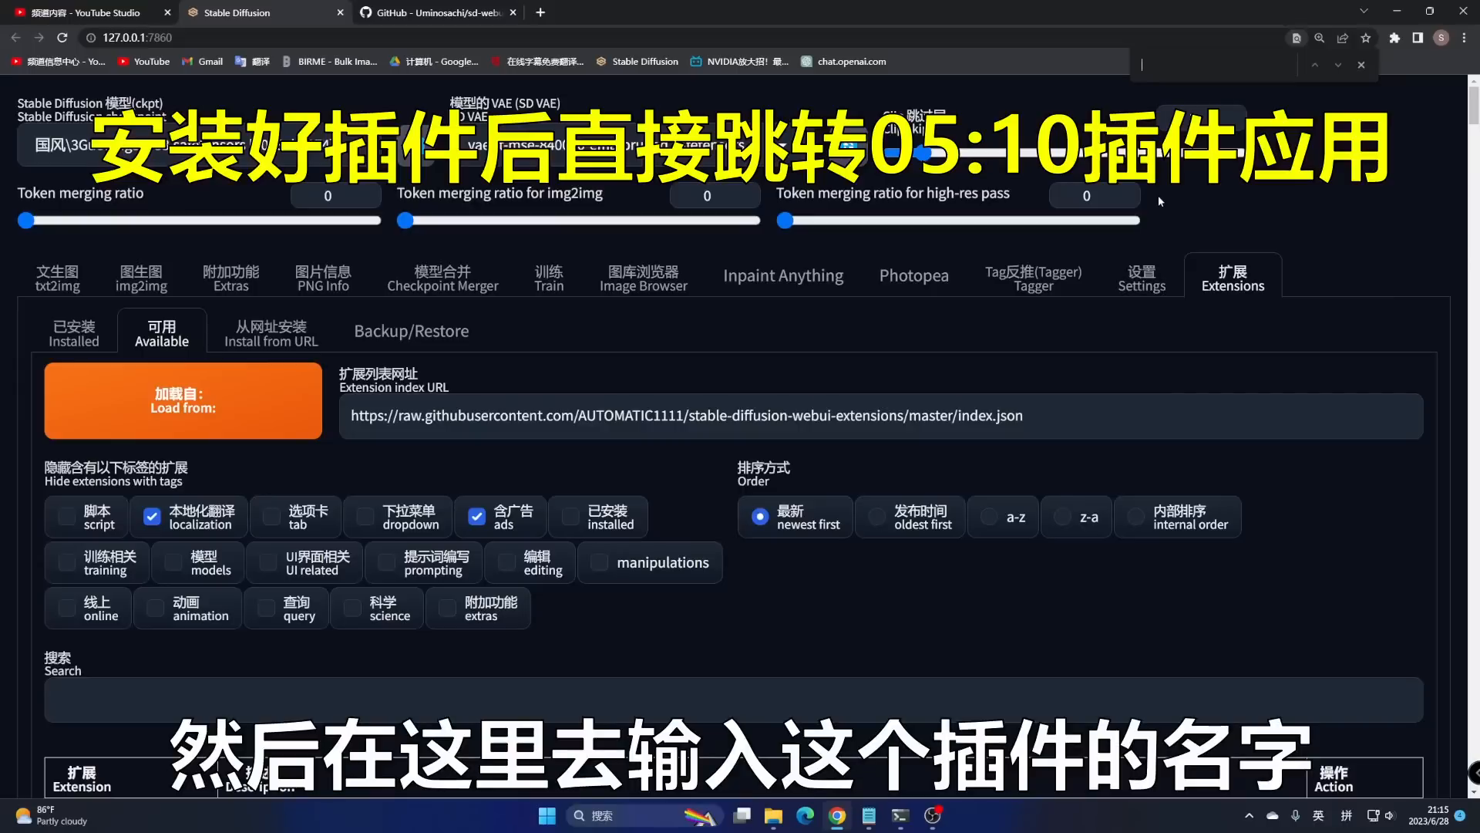
type("inpaint")
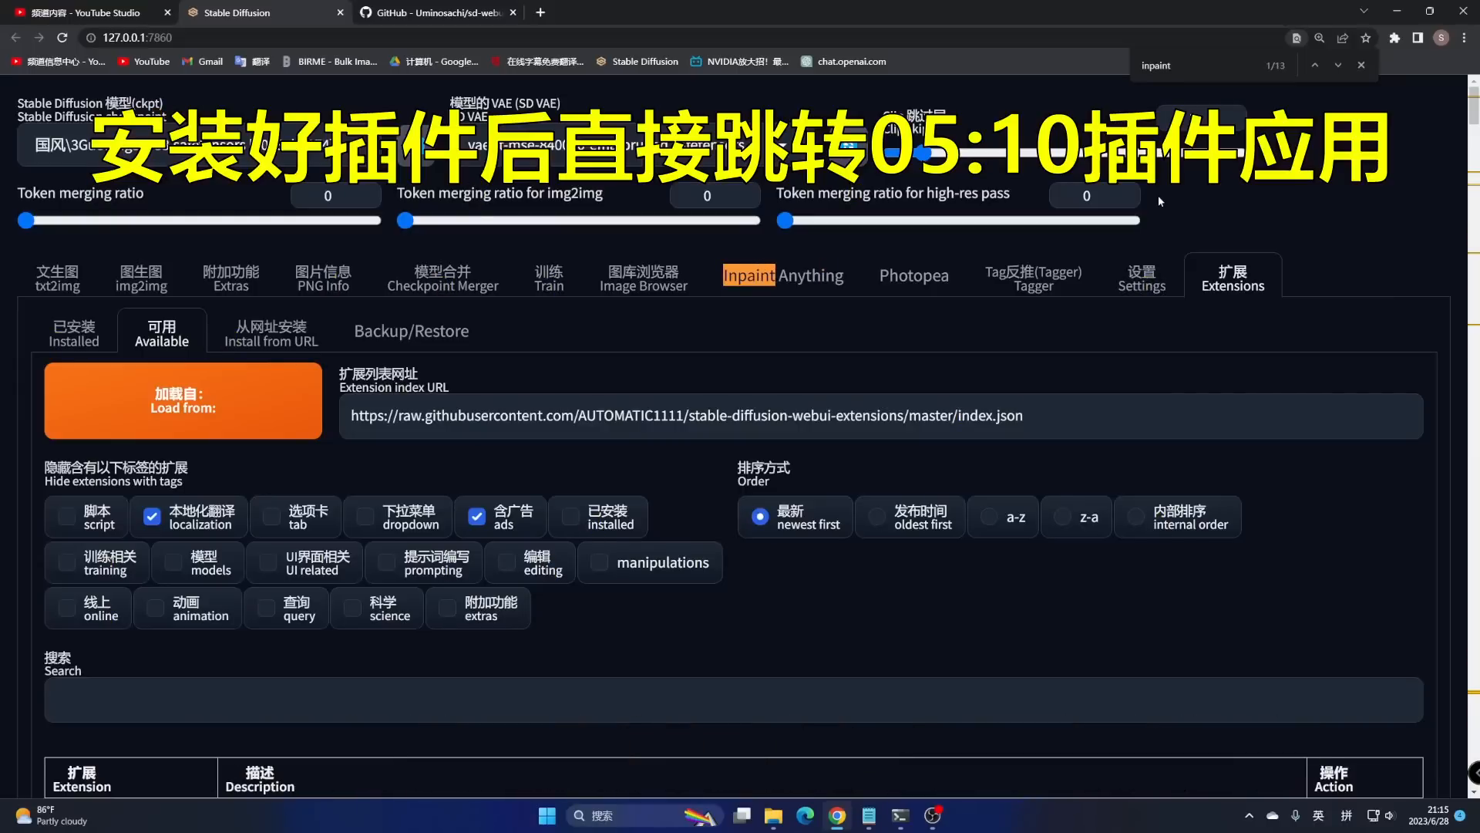
left_click(1340, 65)
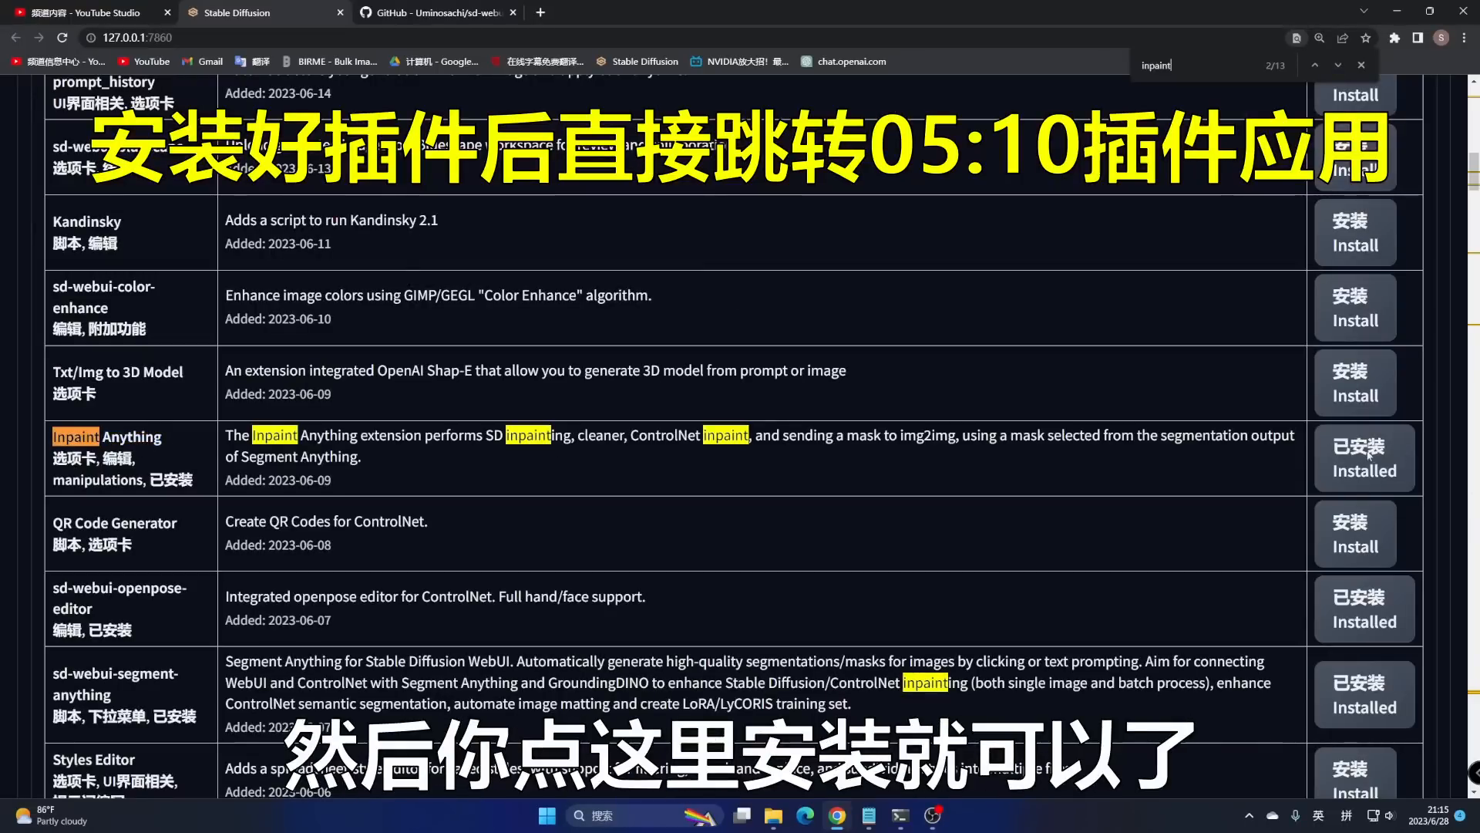
- Apply the extension changes and restart the UI from the Installed list
scroll(821, 494, "up", 20)
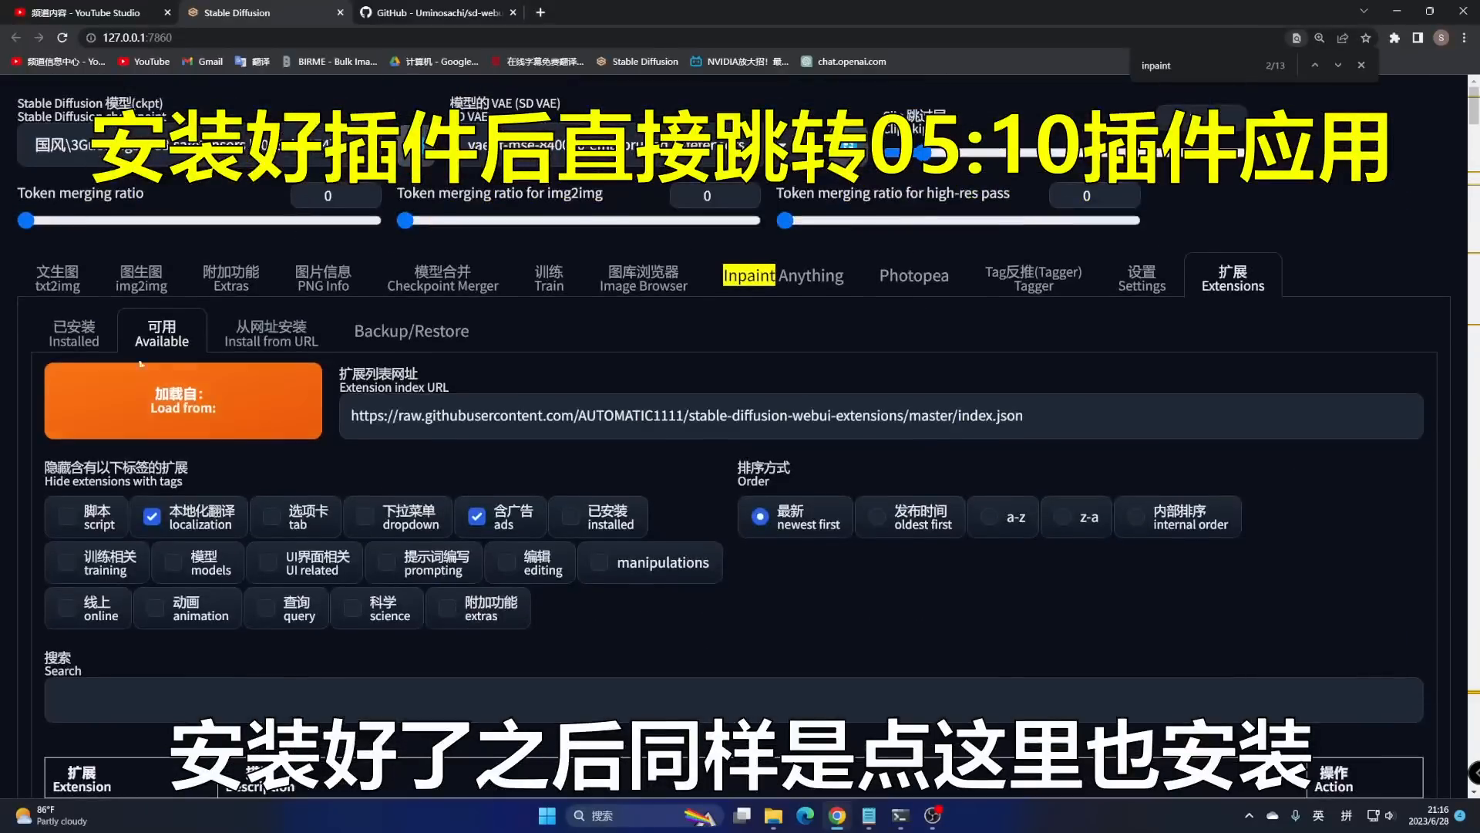
left_click(81, 337)
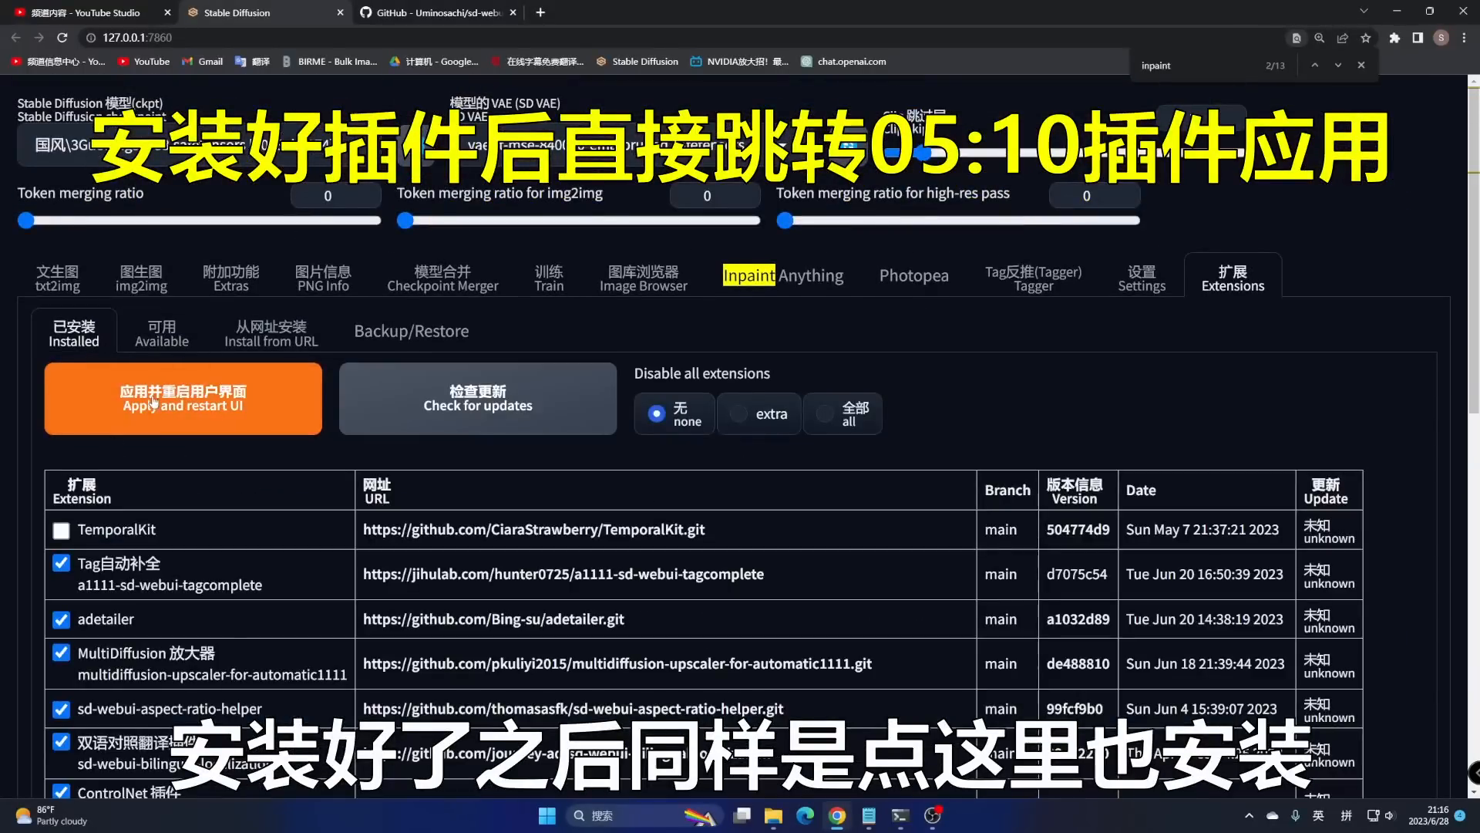
left_click(152, 401)
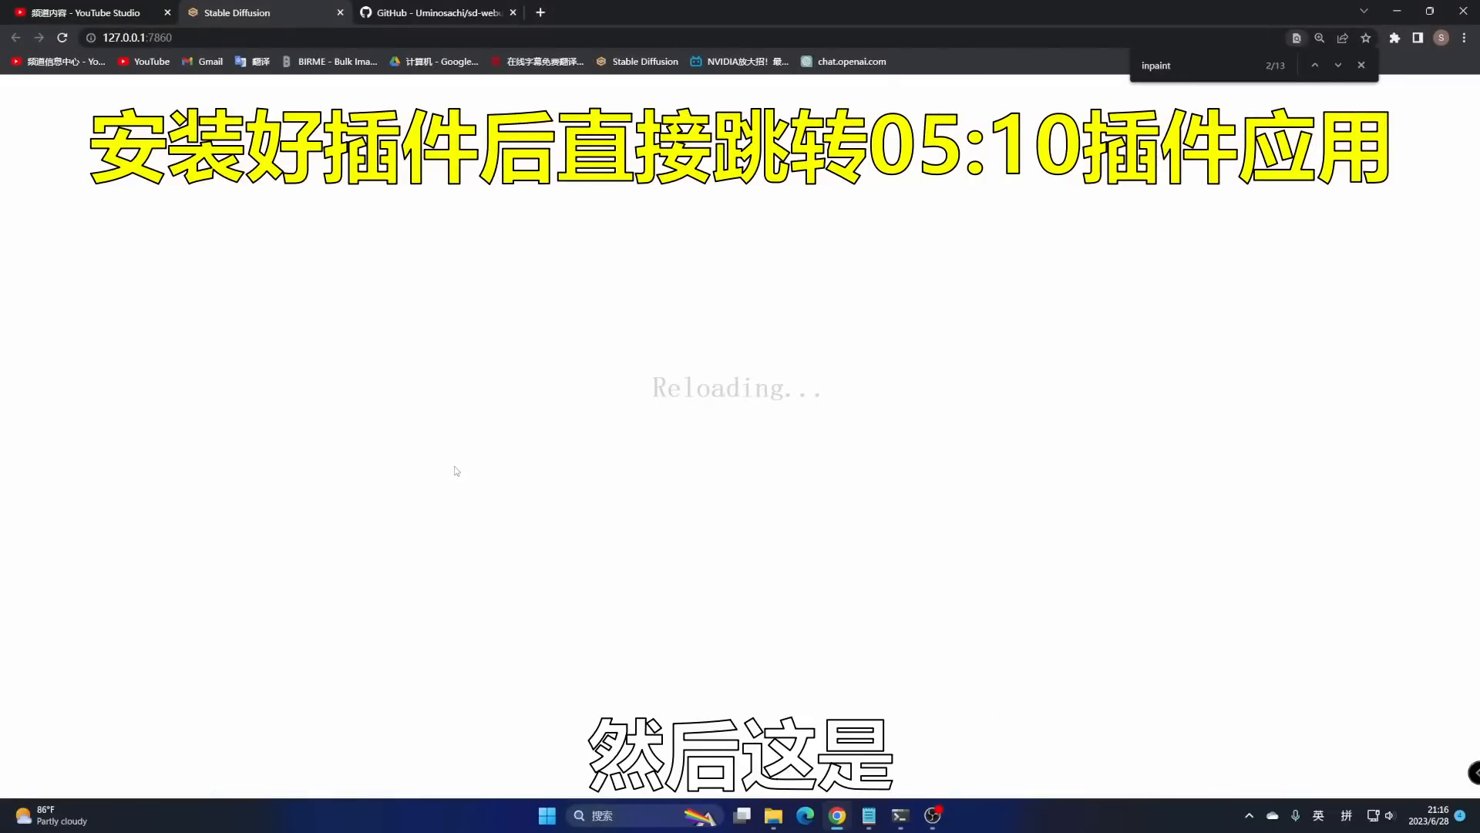
left_click(446, 11)
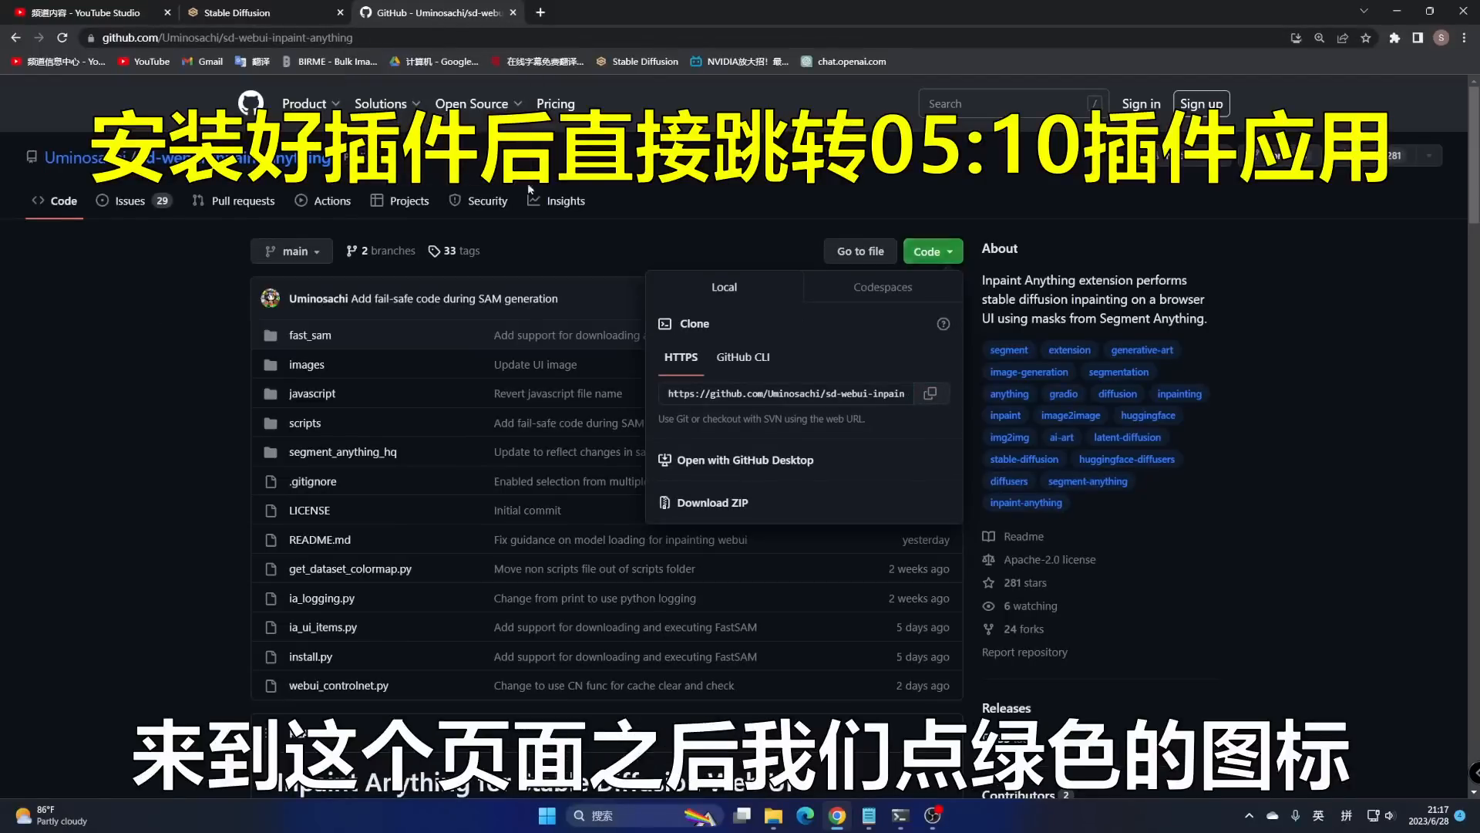
- Copy the inpaint-anything clone URL again from GitHub and open a maximized File Explorer
left_click(935, 259)
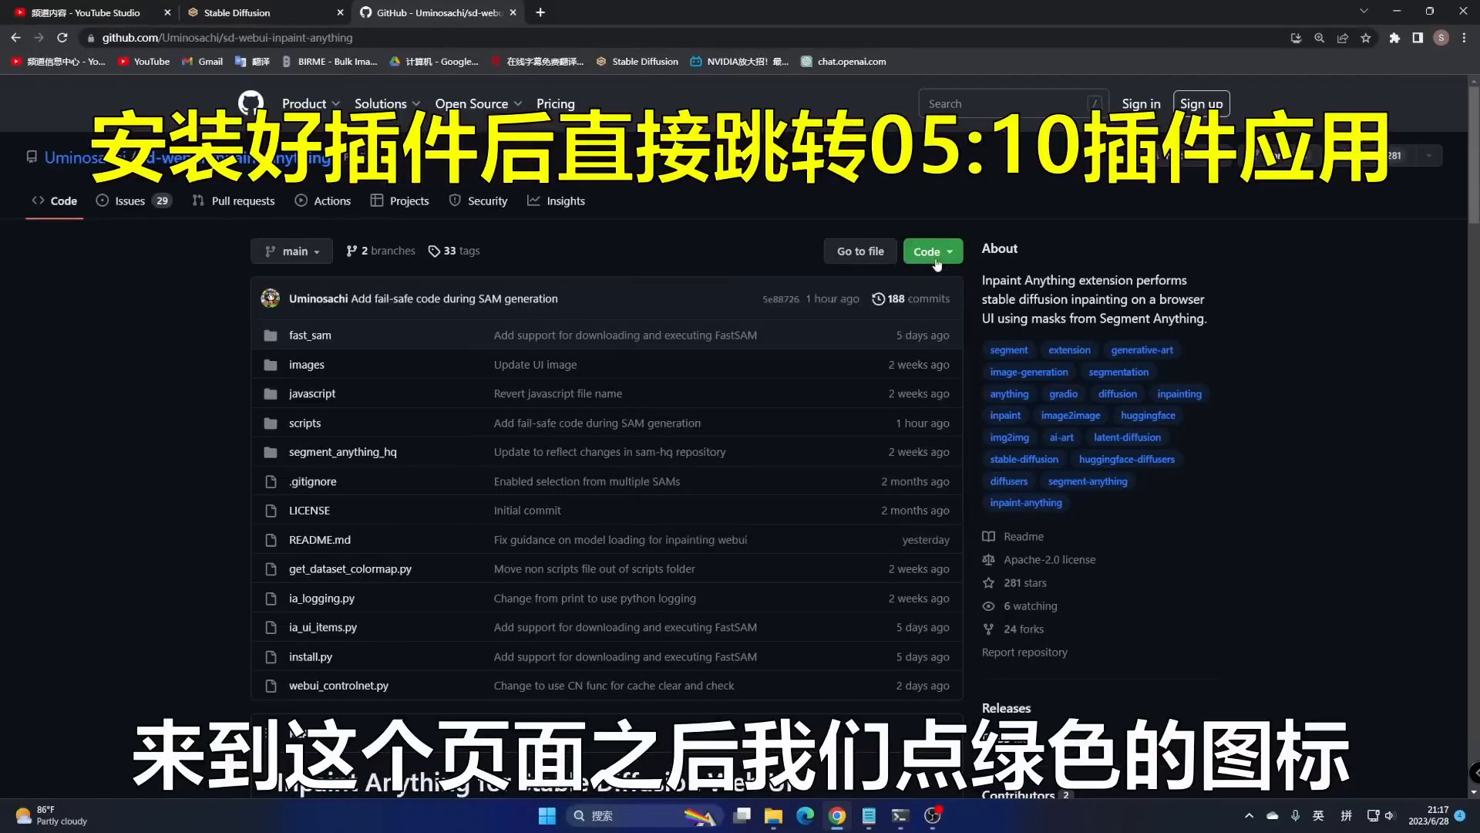
left_click(935, 256)
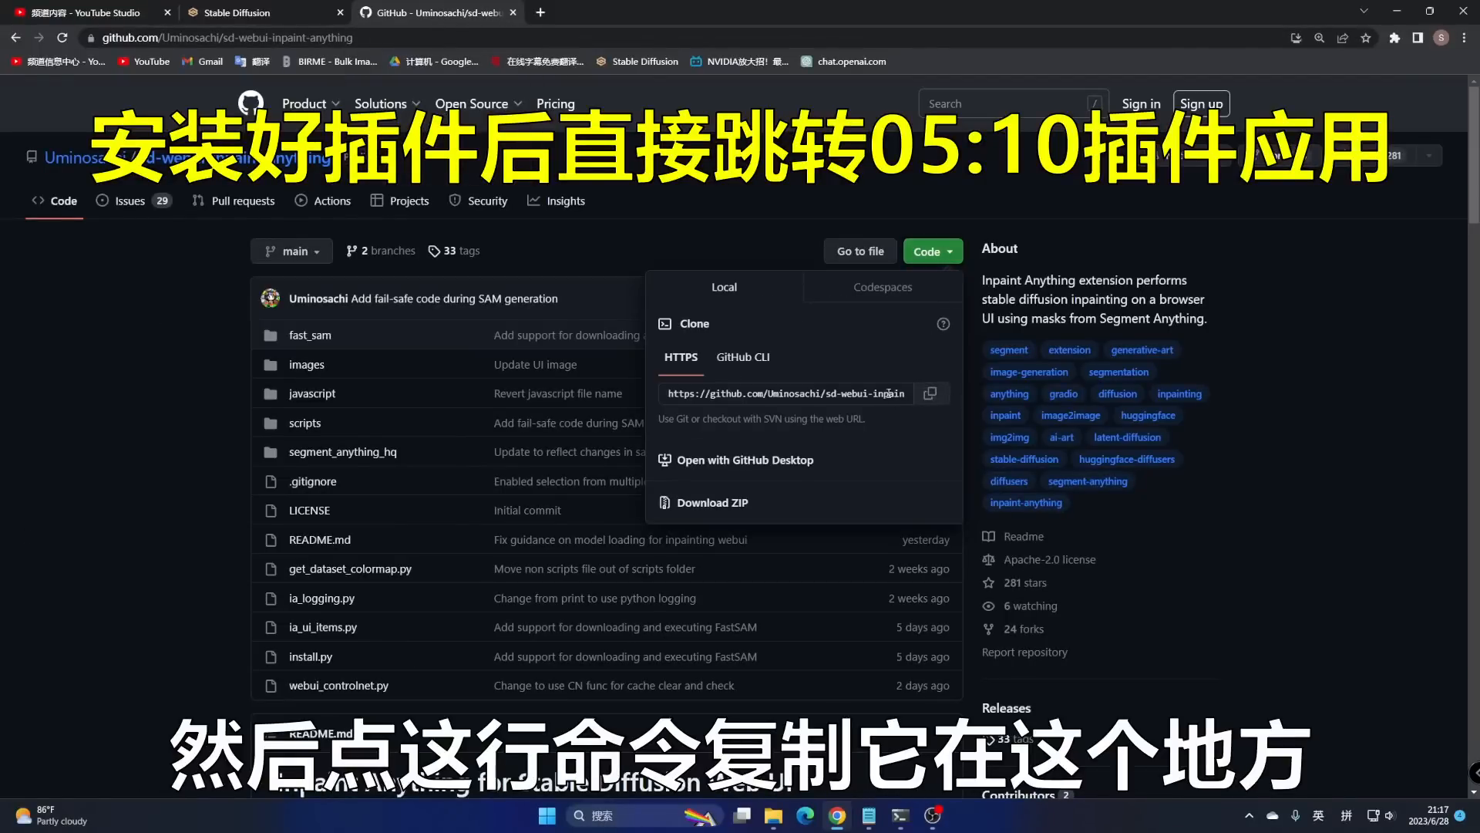
left_click(934, 398)
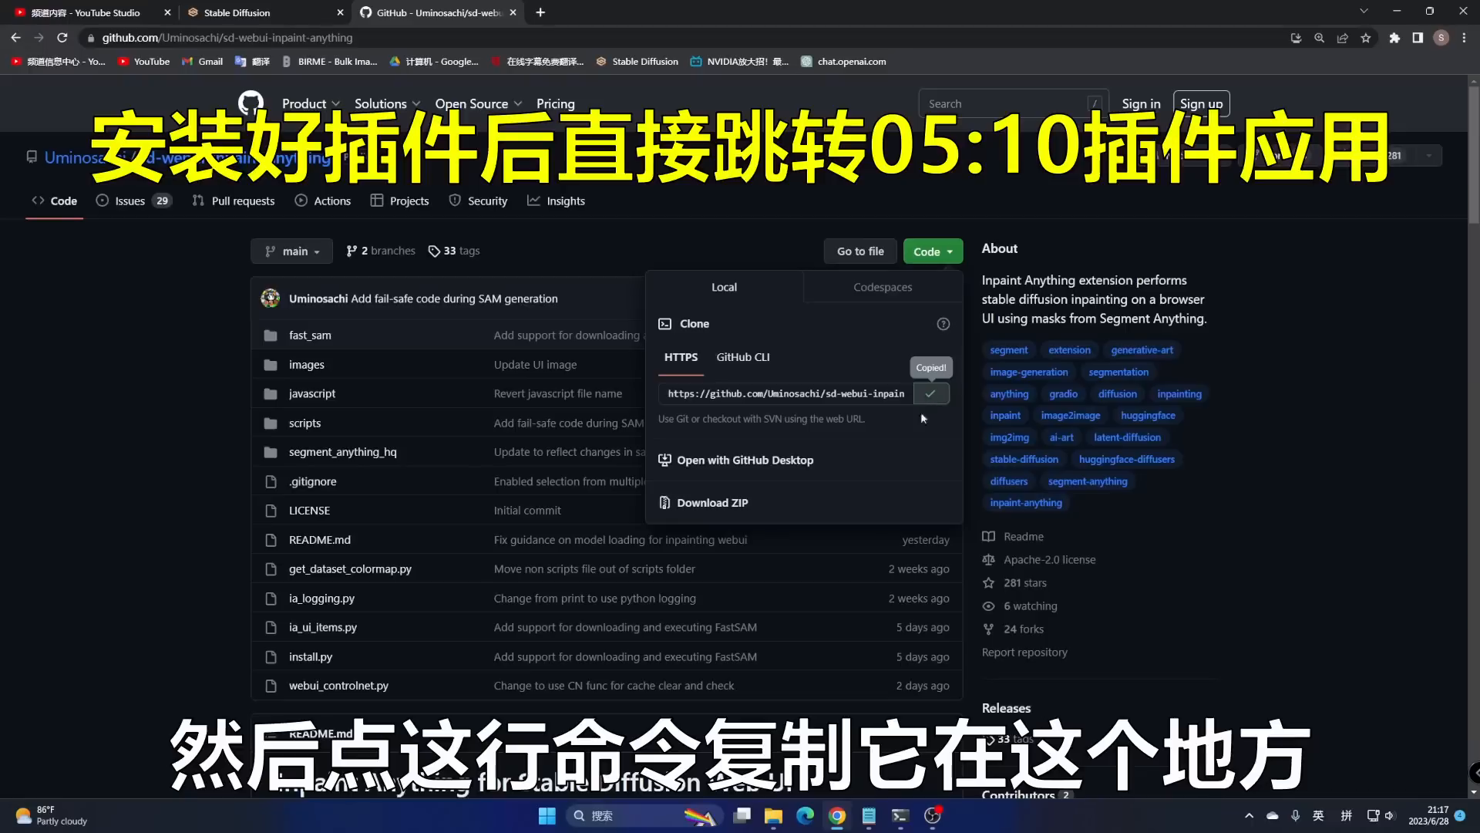
left_click(773, 815)
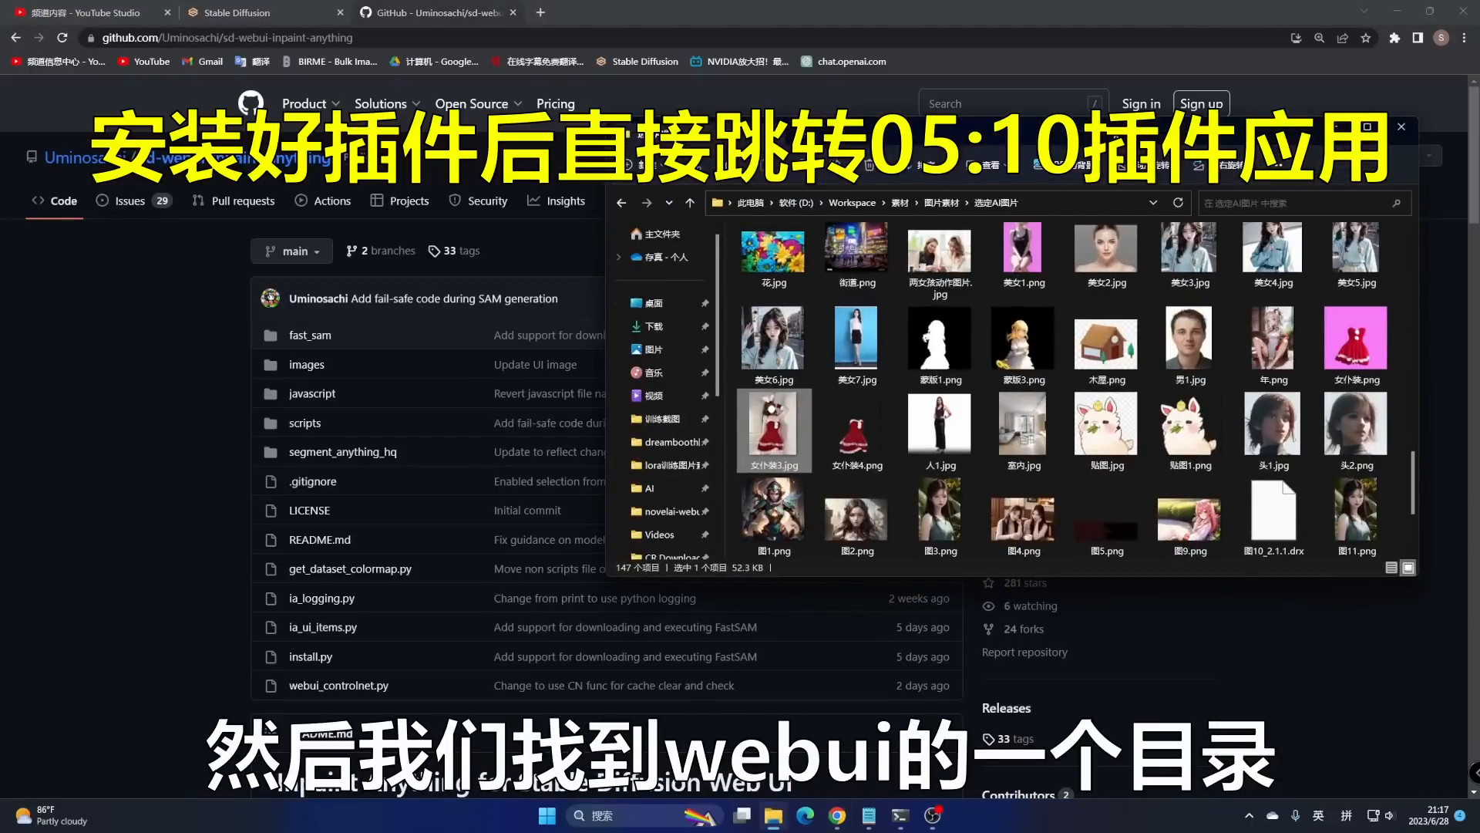
double_click(926, 130)
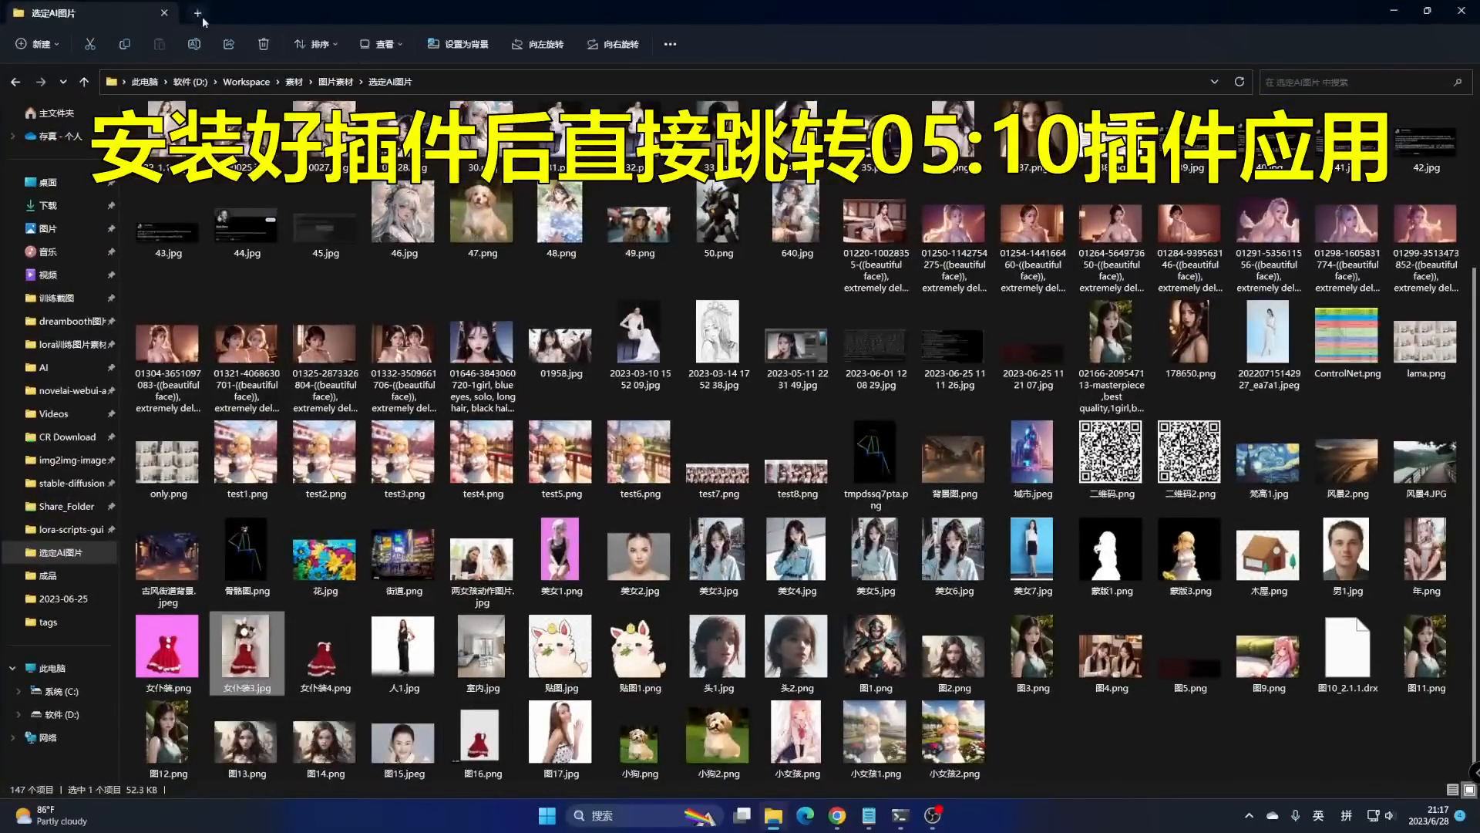
- Open the stable-diffusion-webui\extensions folder in File Explorer
left_click(199, 14)
left_click(71, 483)
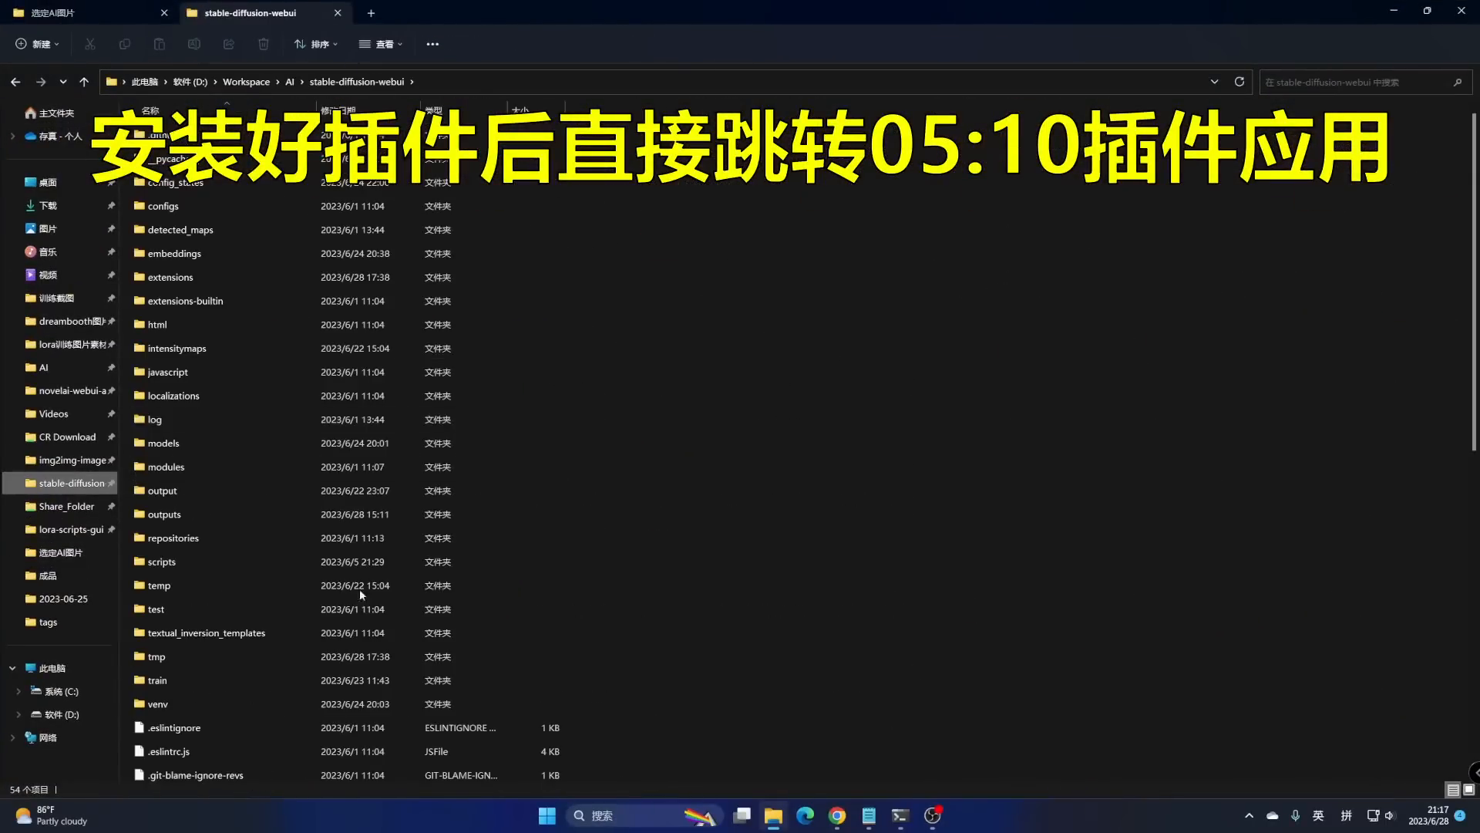
double_click(208, 279)
- Launch PowerShell in the extensions folder by entering 'powershell' in the address bar
right_click(679, 357)
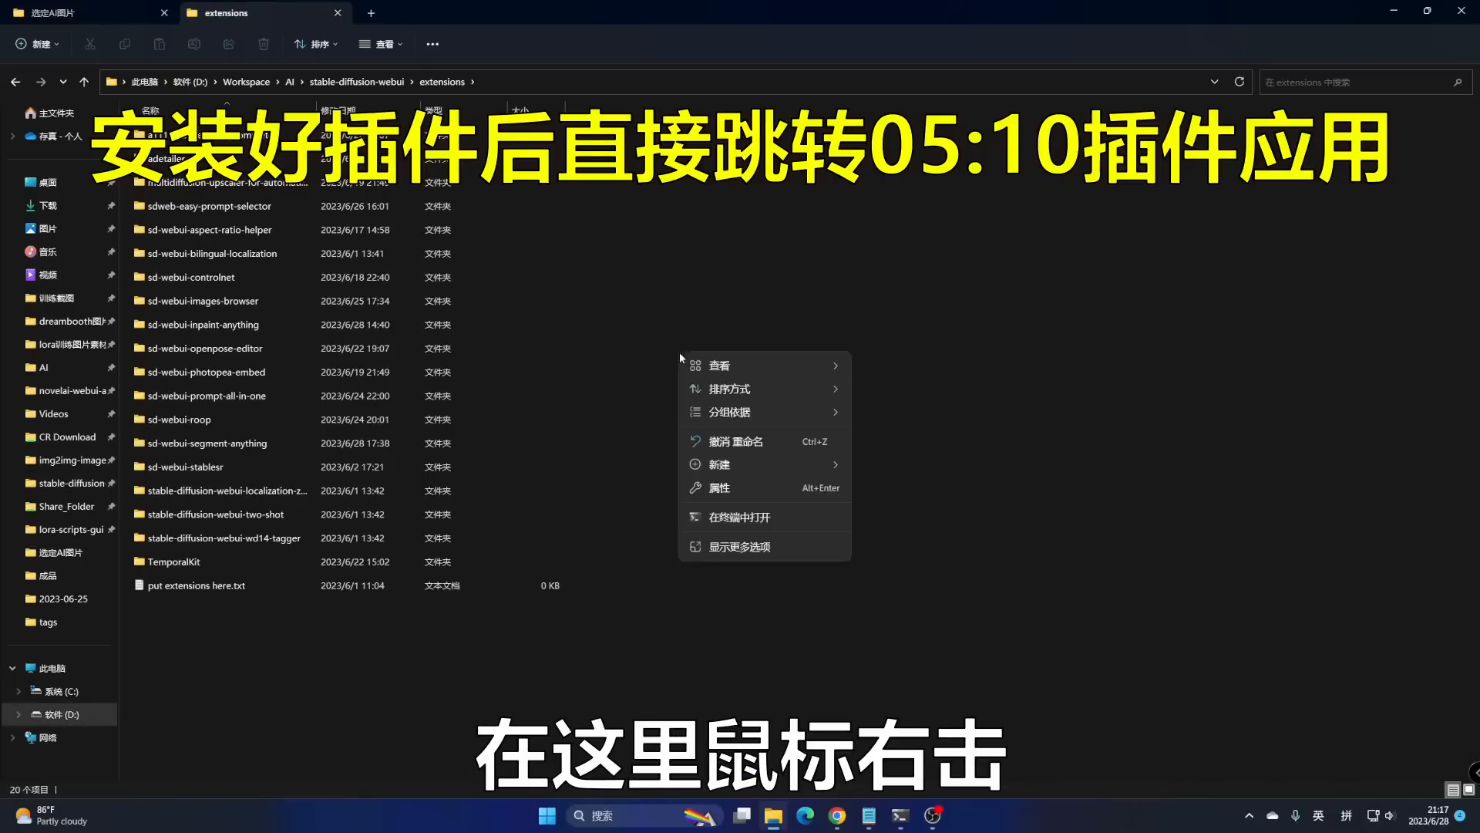
left_click(740, 516)
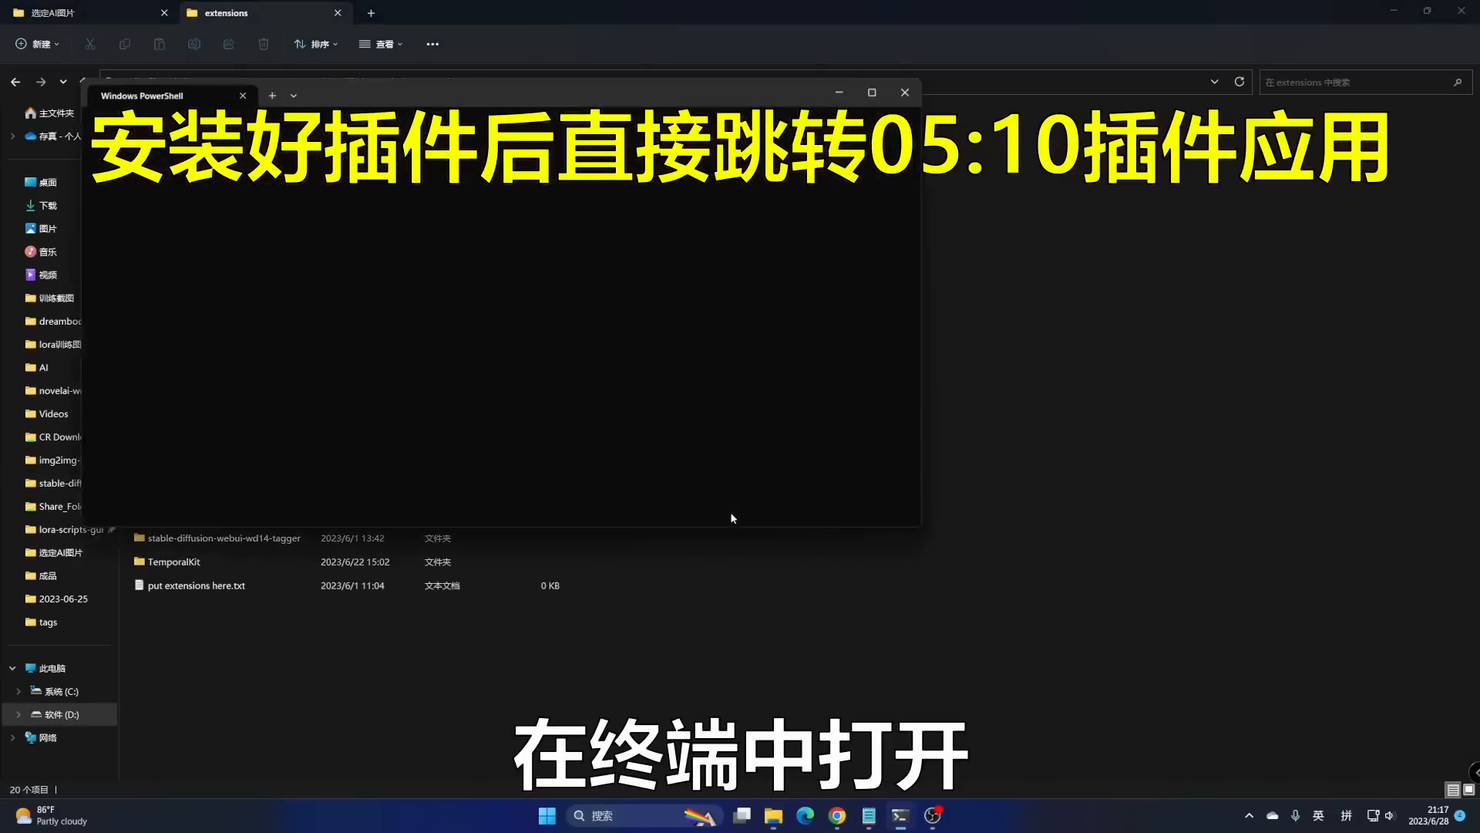
left_click(913, 89)
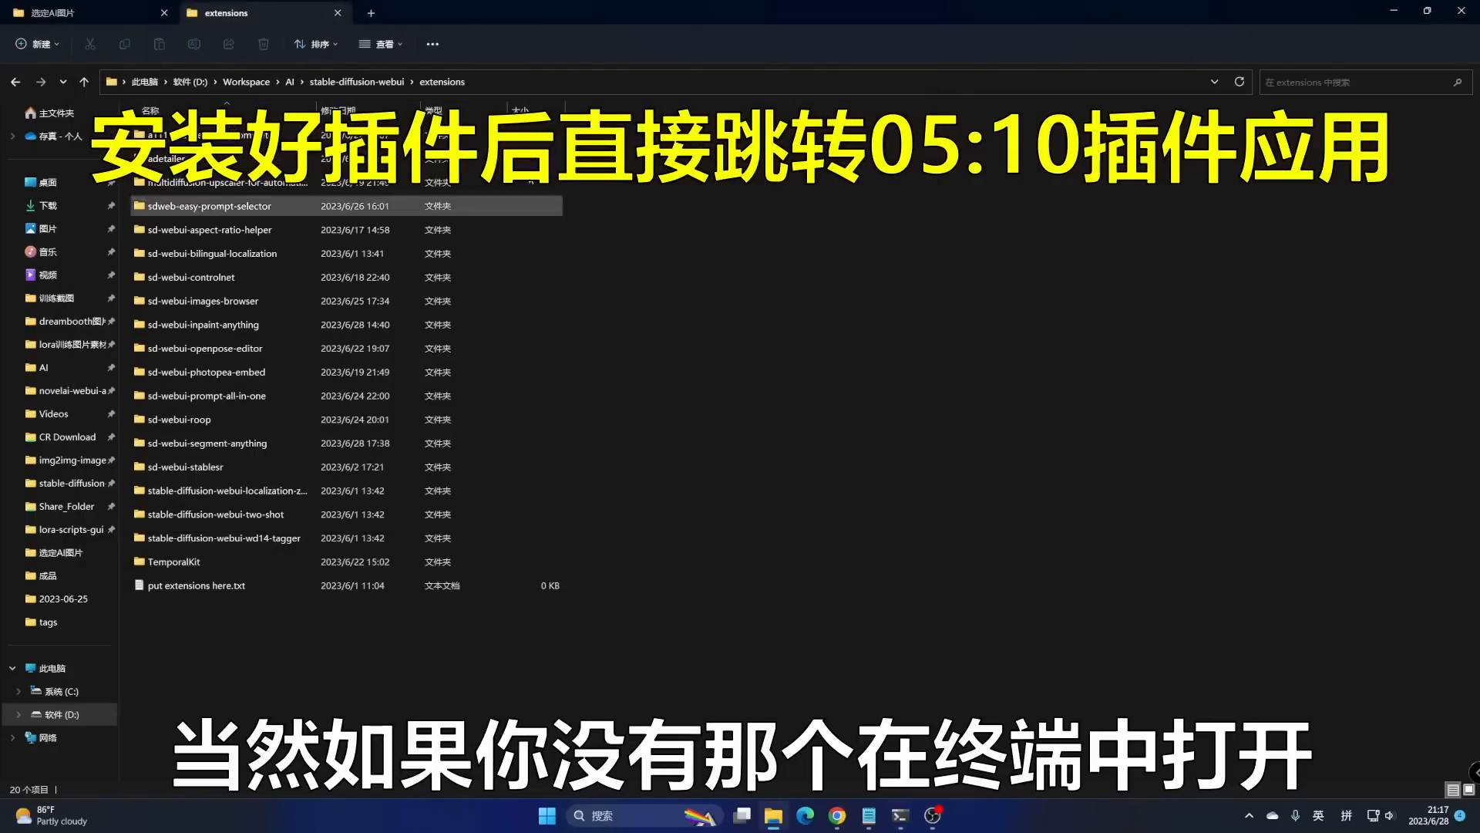
left_click(483, 80)
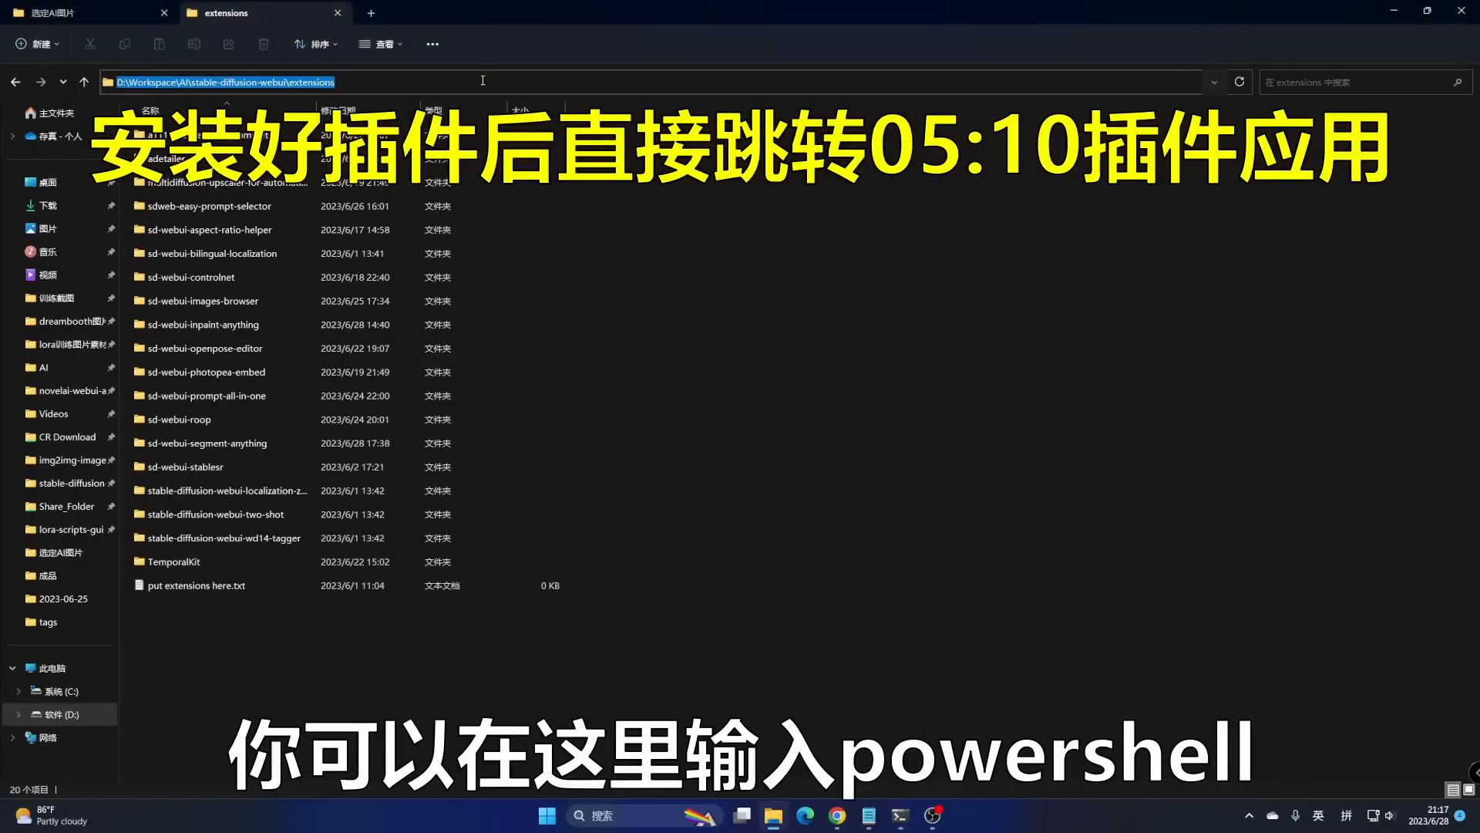
type("powershell")
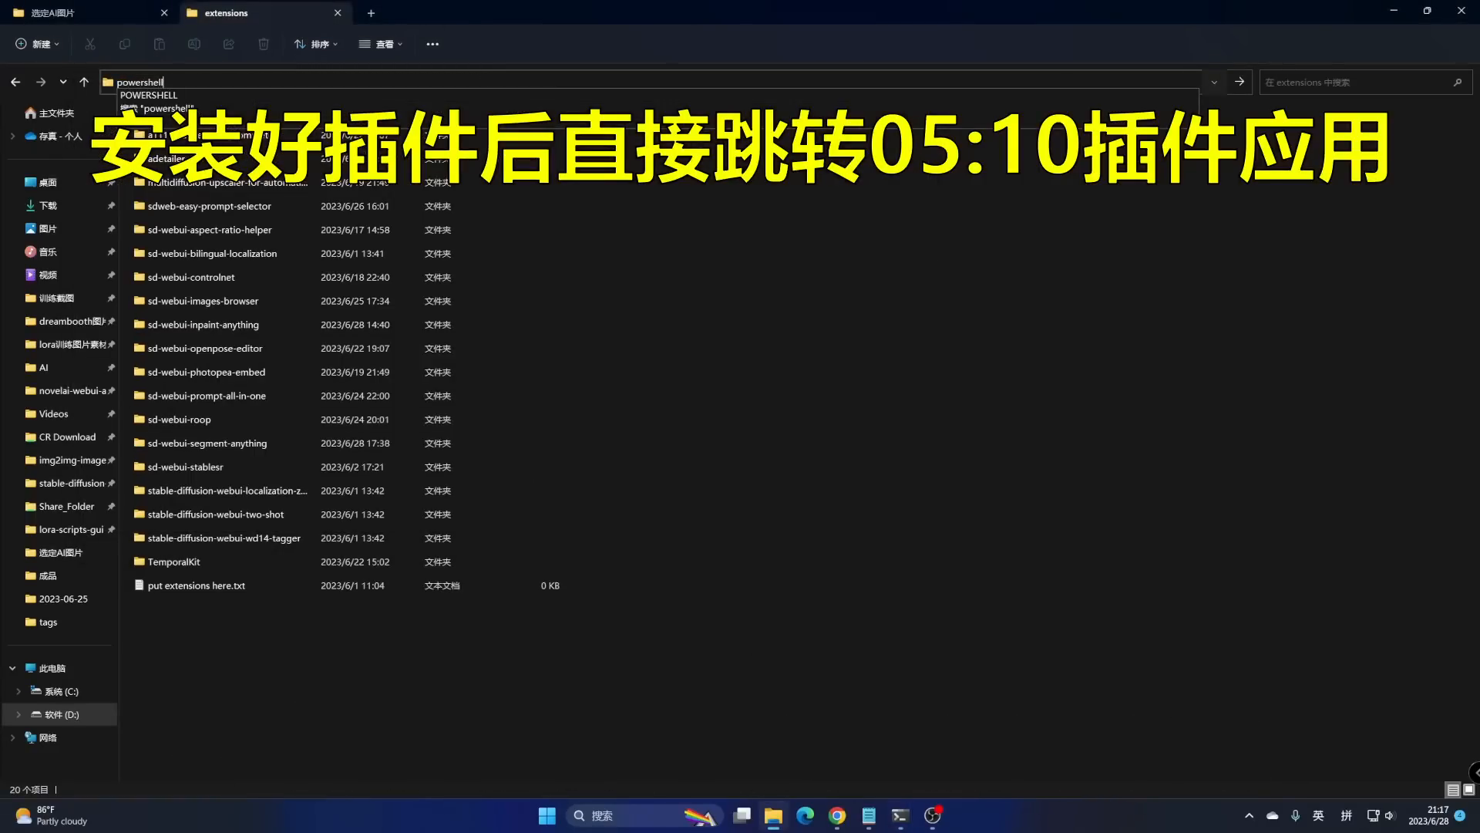
key("Return")
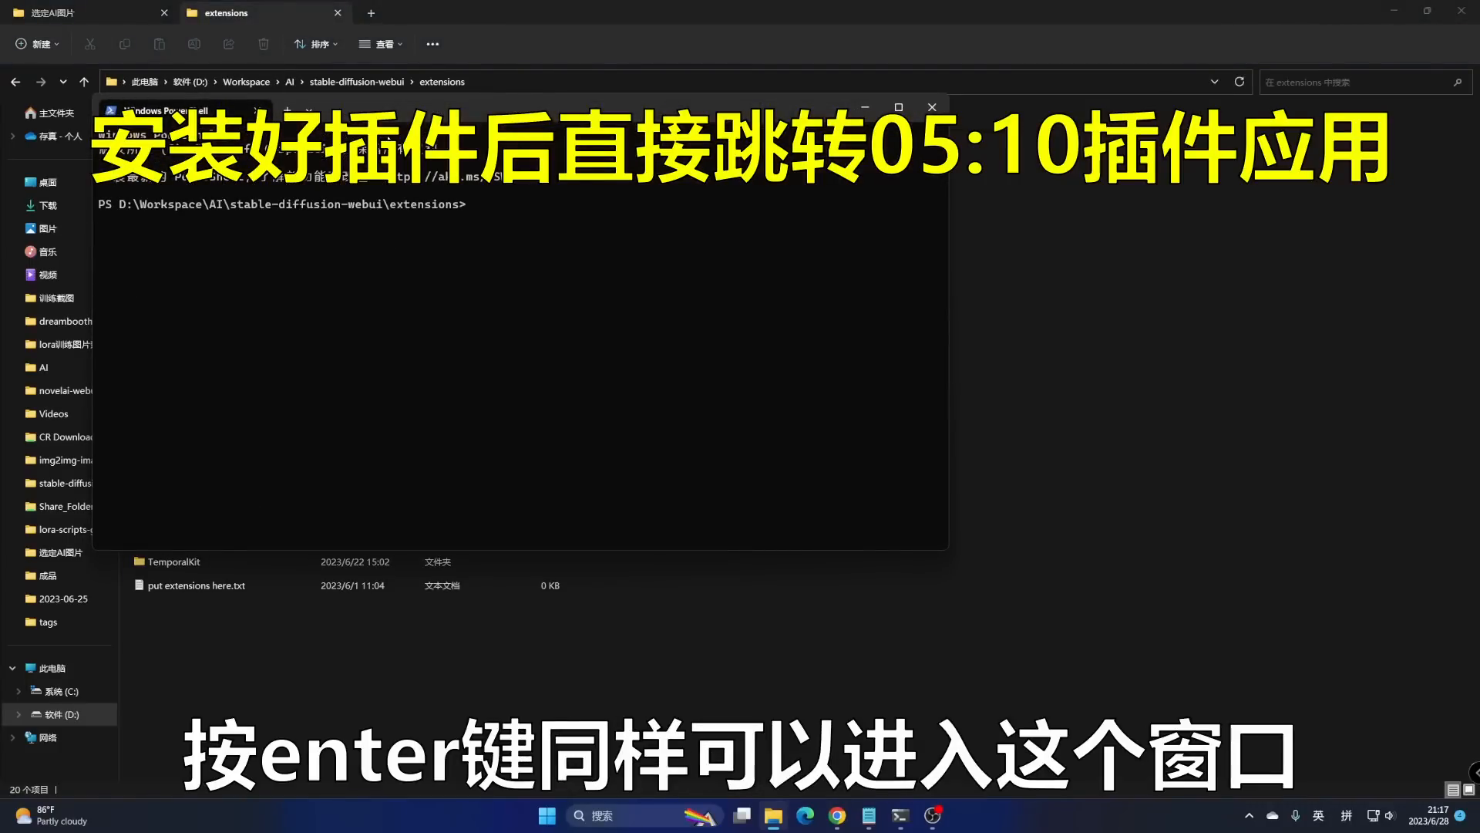
- Write a git clone command for the sd-webui-inpaint-anything repository in PowerShell without running it, then close it
left_click_drag(376, 109, 671, 153)
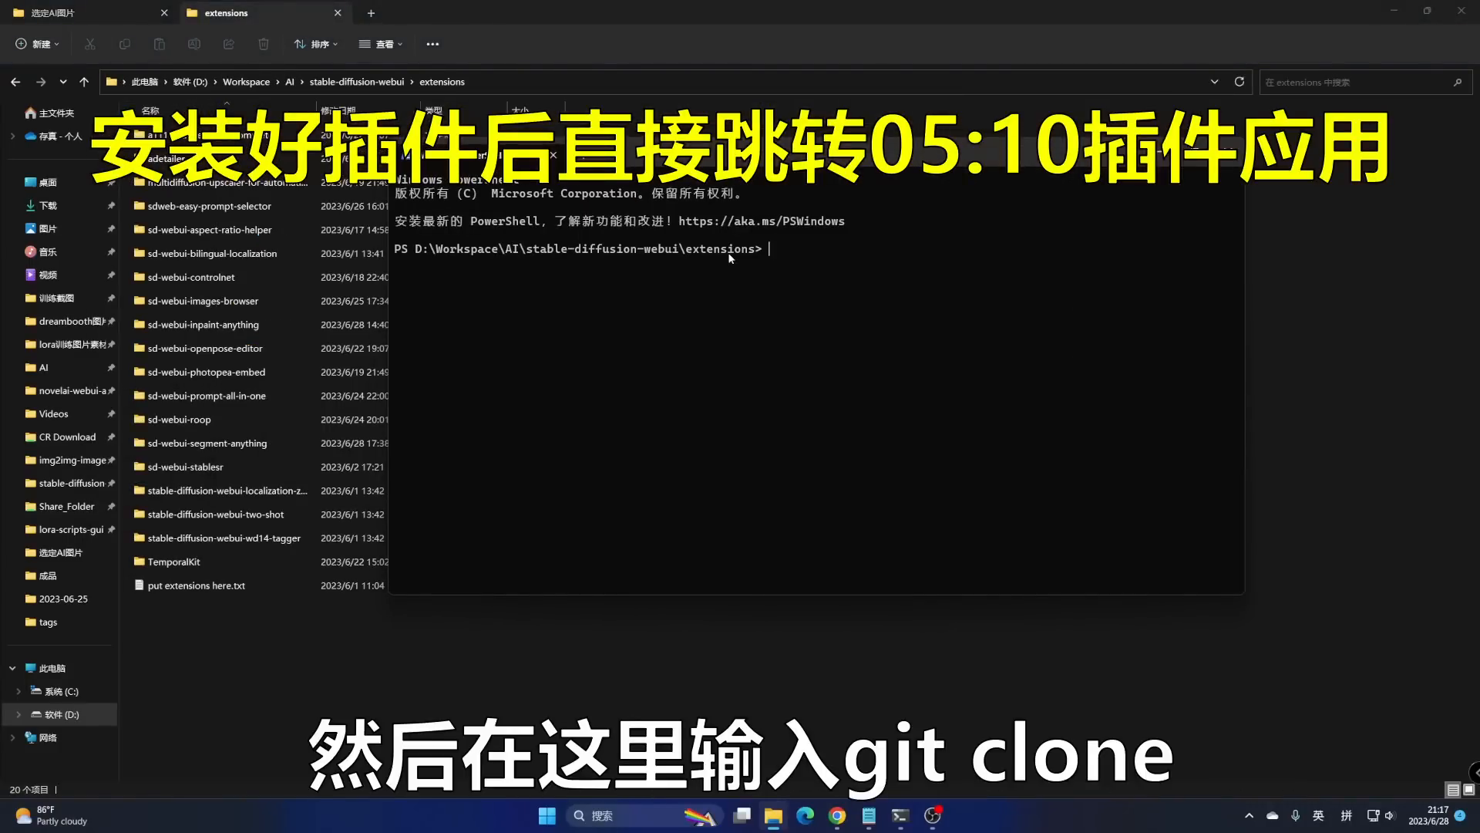
type("git clone")
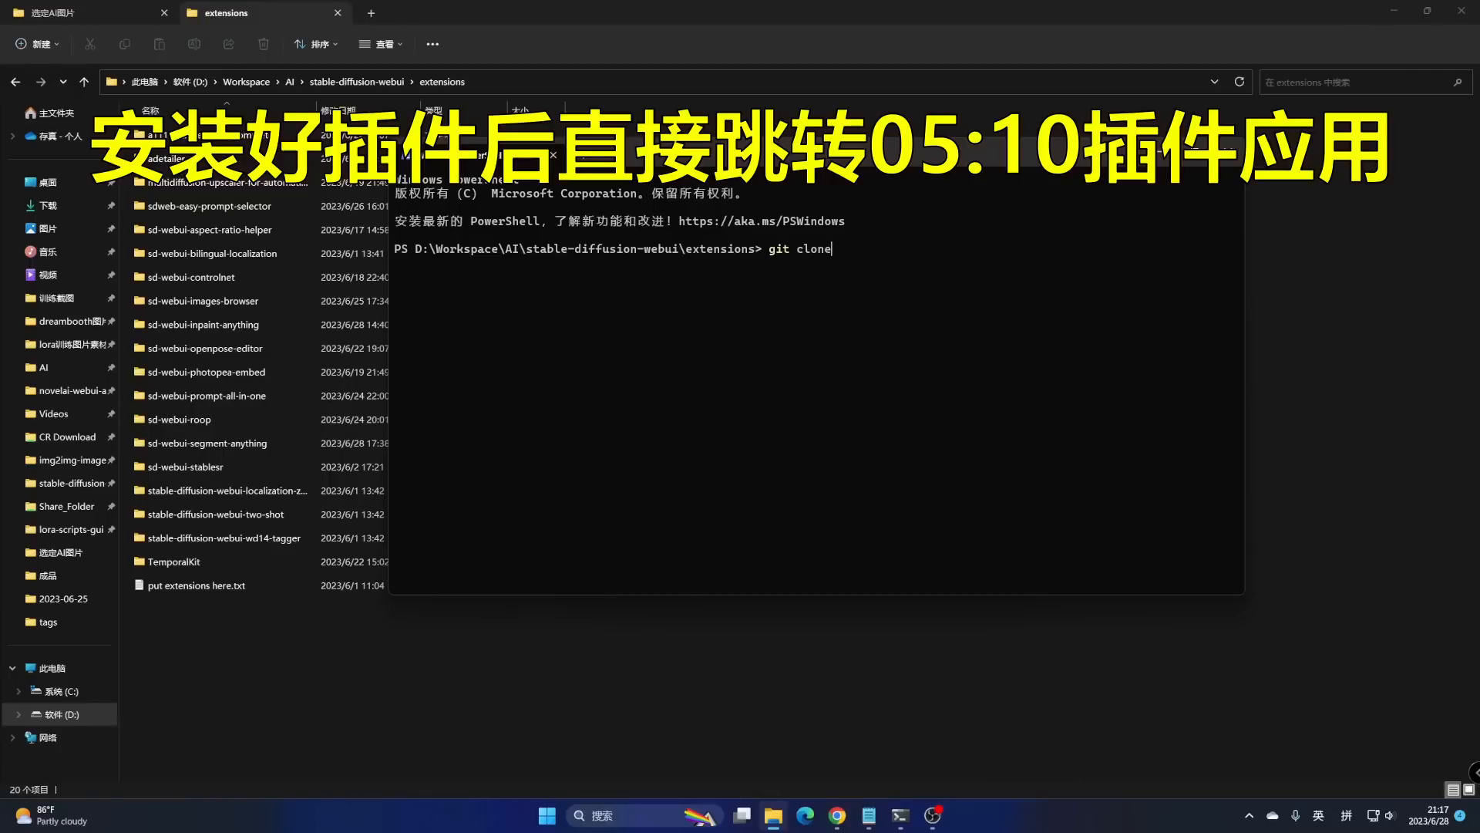
type("https://github.com/Uminosachi/sd-webui-inpaint-anything.git")
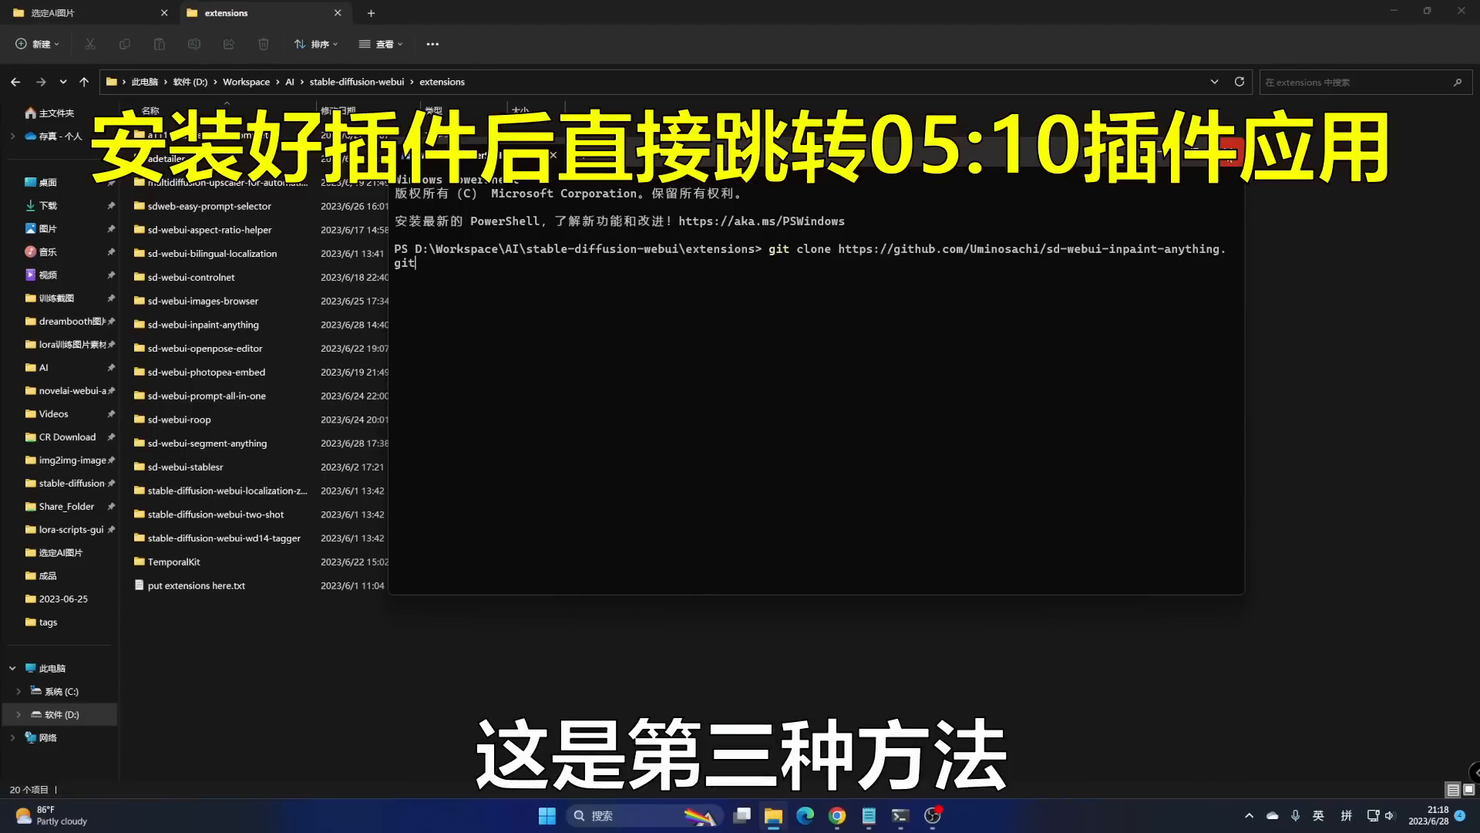
left_click(1231, 127)
left_click(1394, 10)
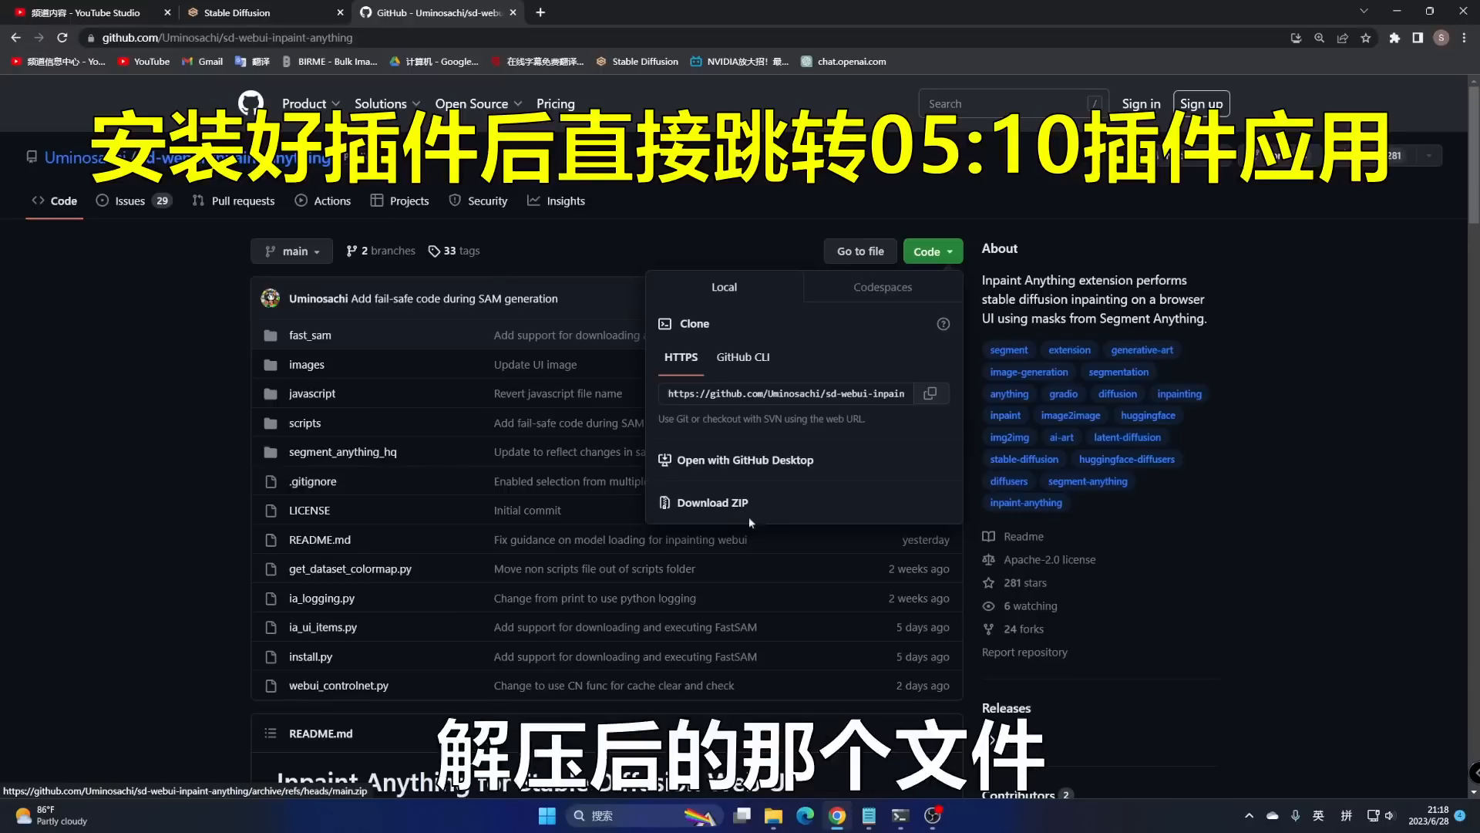
- Check the installed sd-webui-inpaint-anything folder in Explorer, then return to the Stable Diffusion web UI tab
left_click(770, 821)
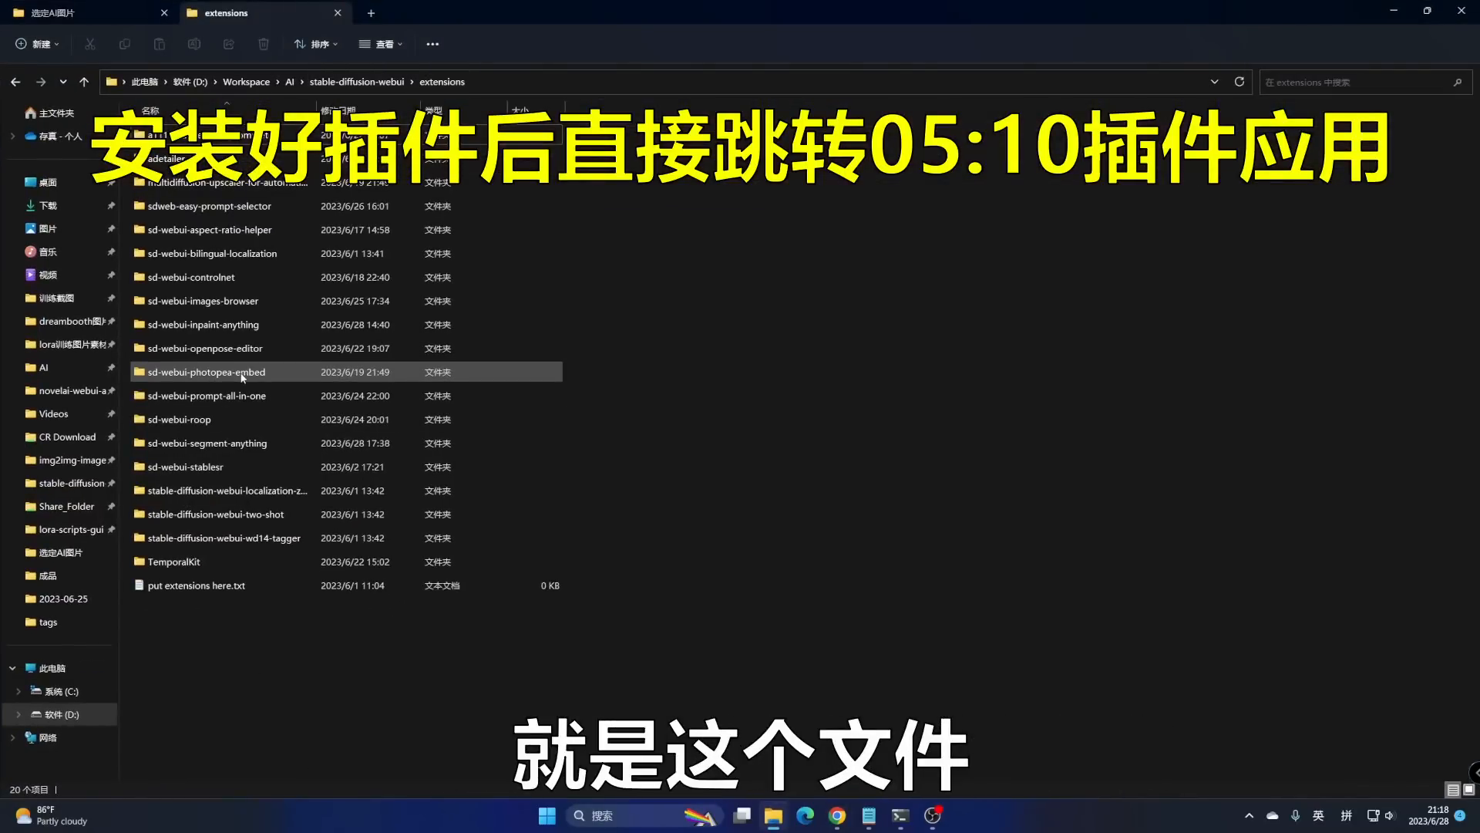
left_click(248, 327)
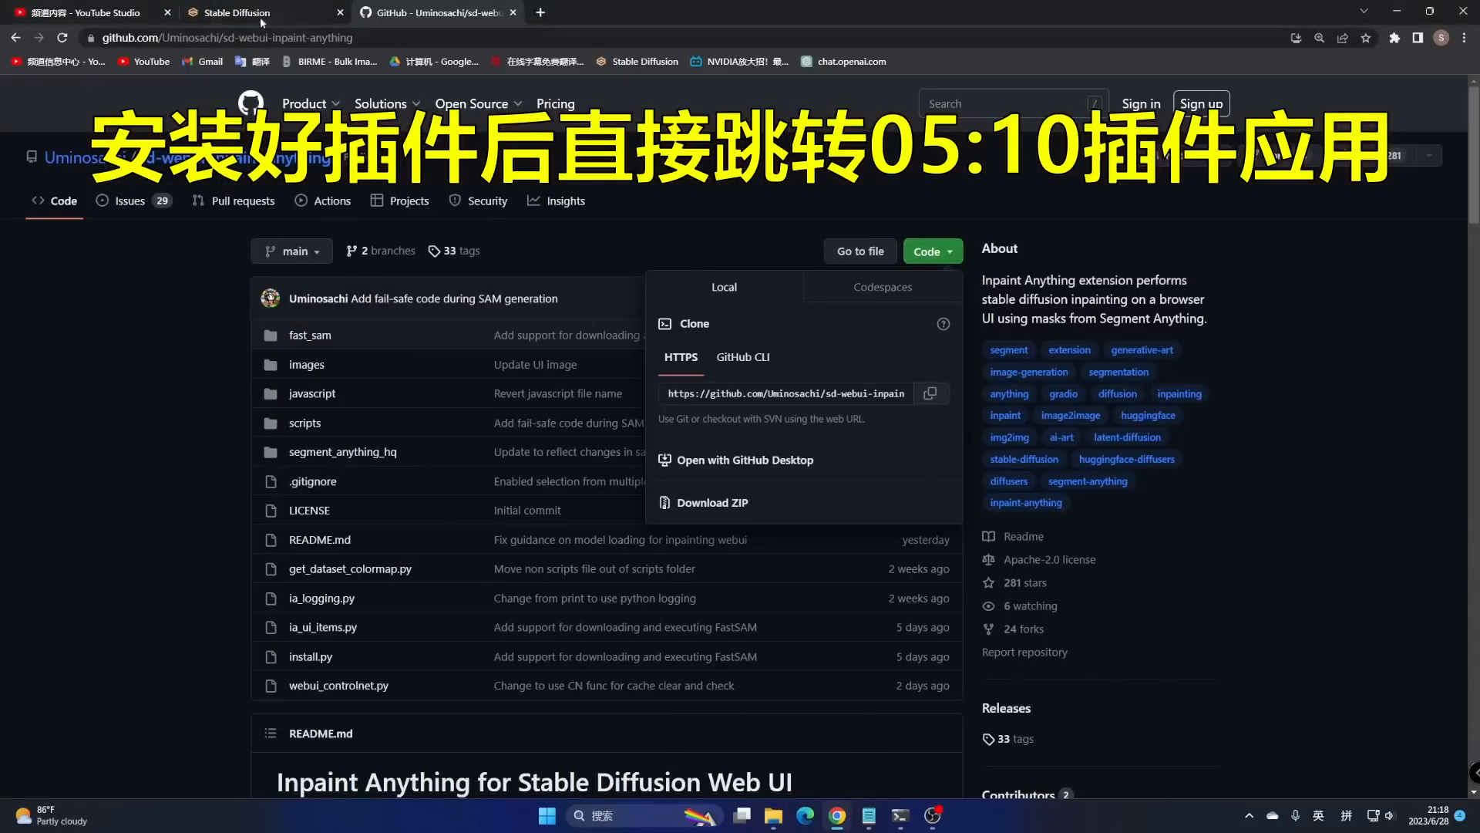
left_click(231, 12)
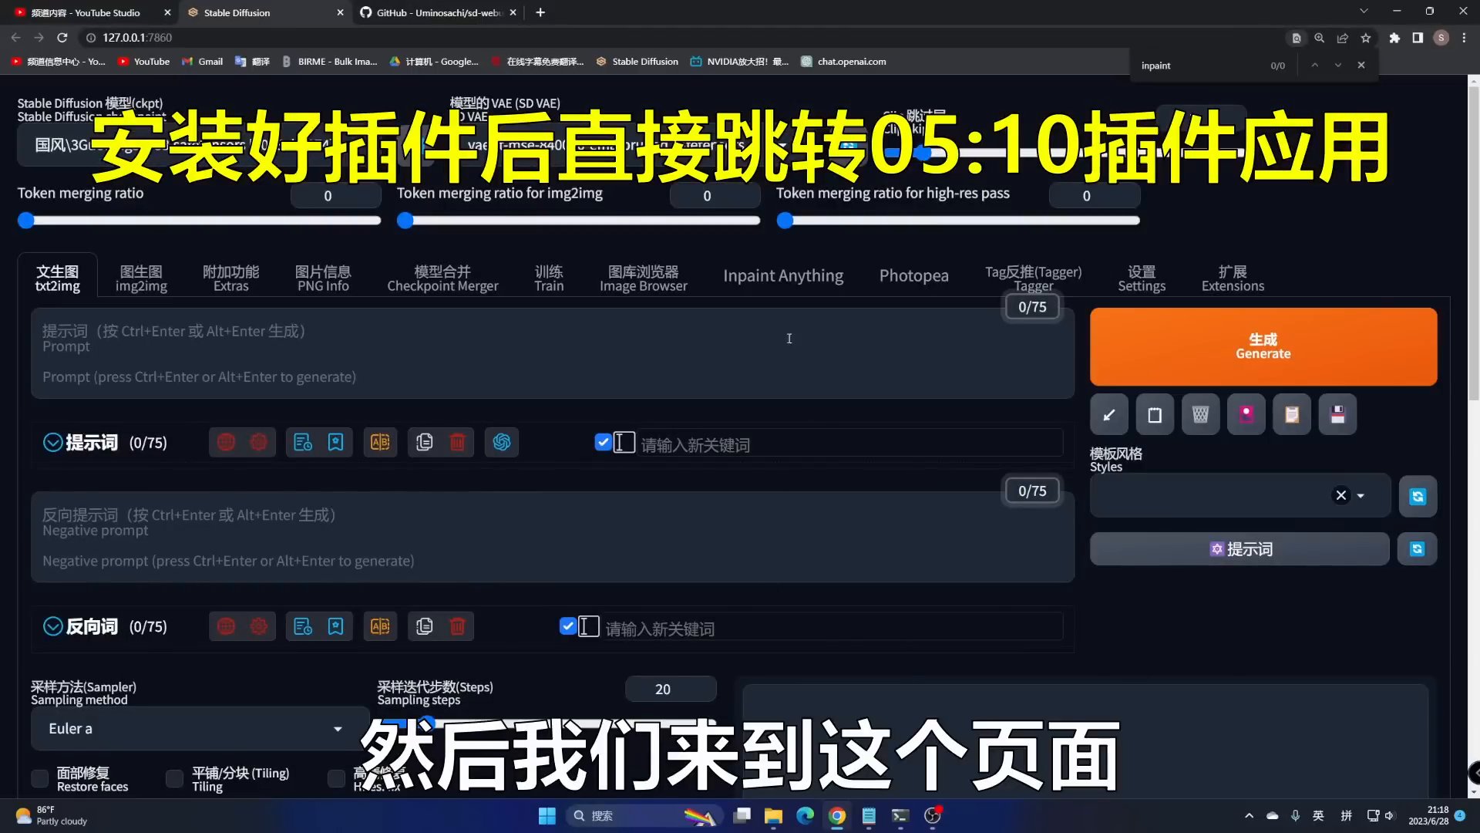
- In Inpaint Anything, choose sam_vit_l_0b3195.pth as the Segment Anything model and download it
left_click(790, 279)
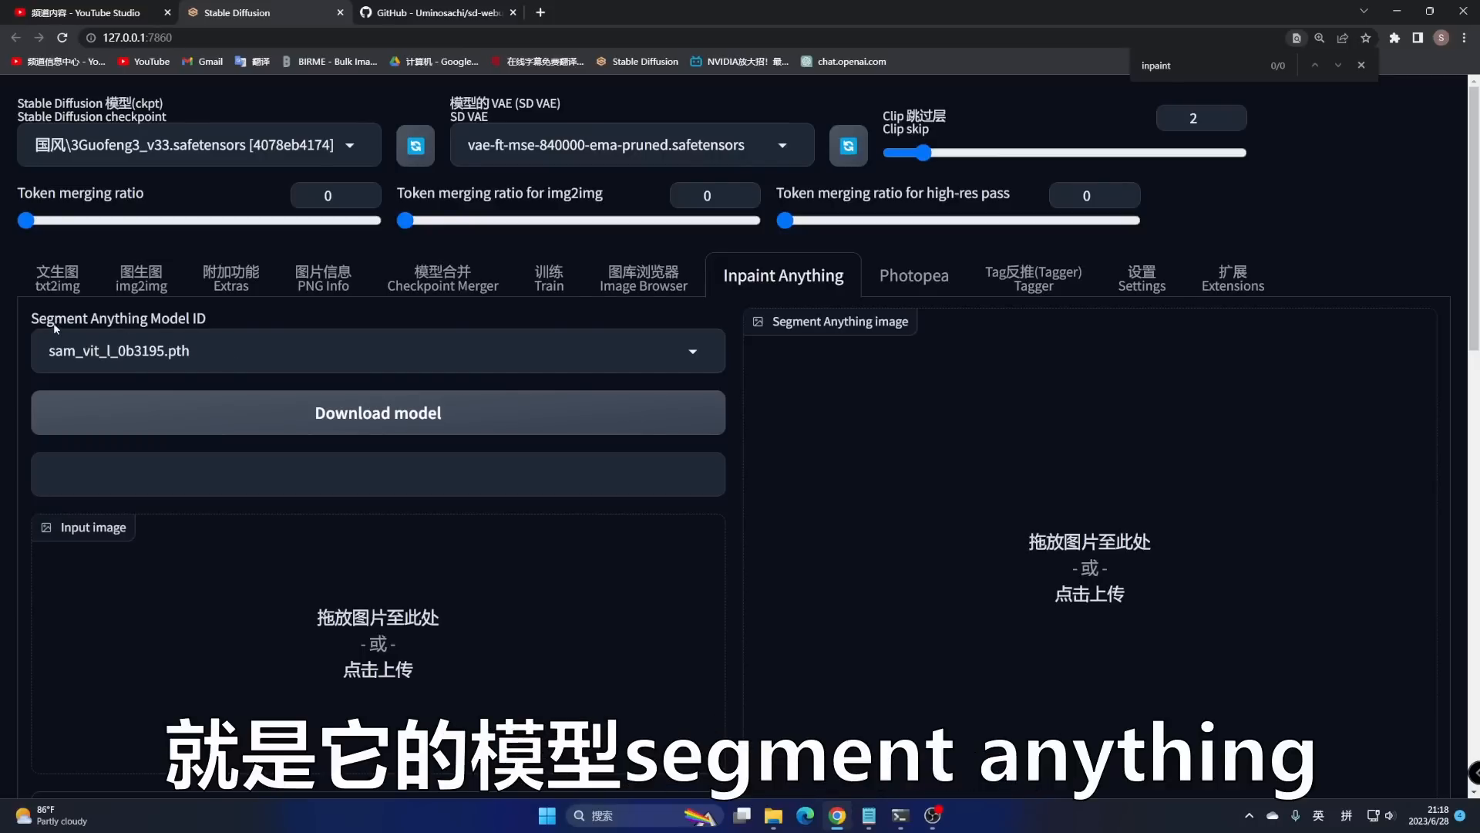
left_click(373, 347)
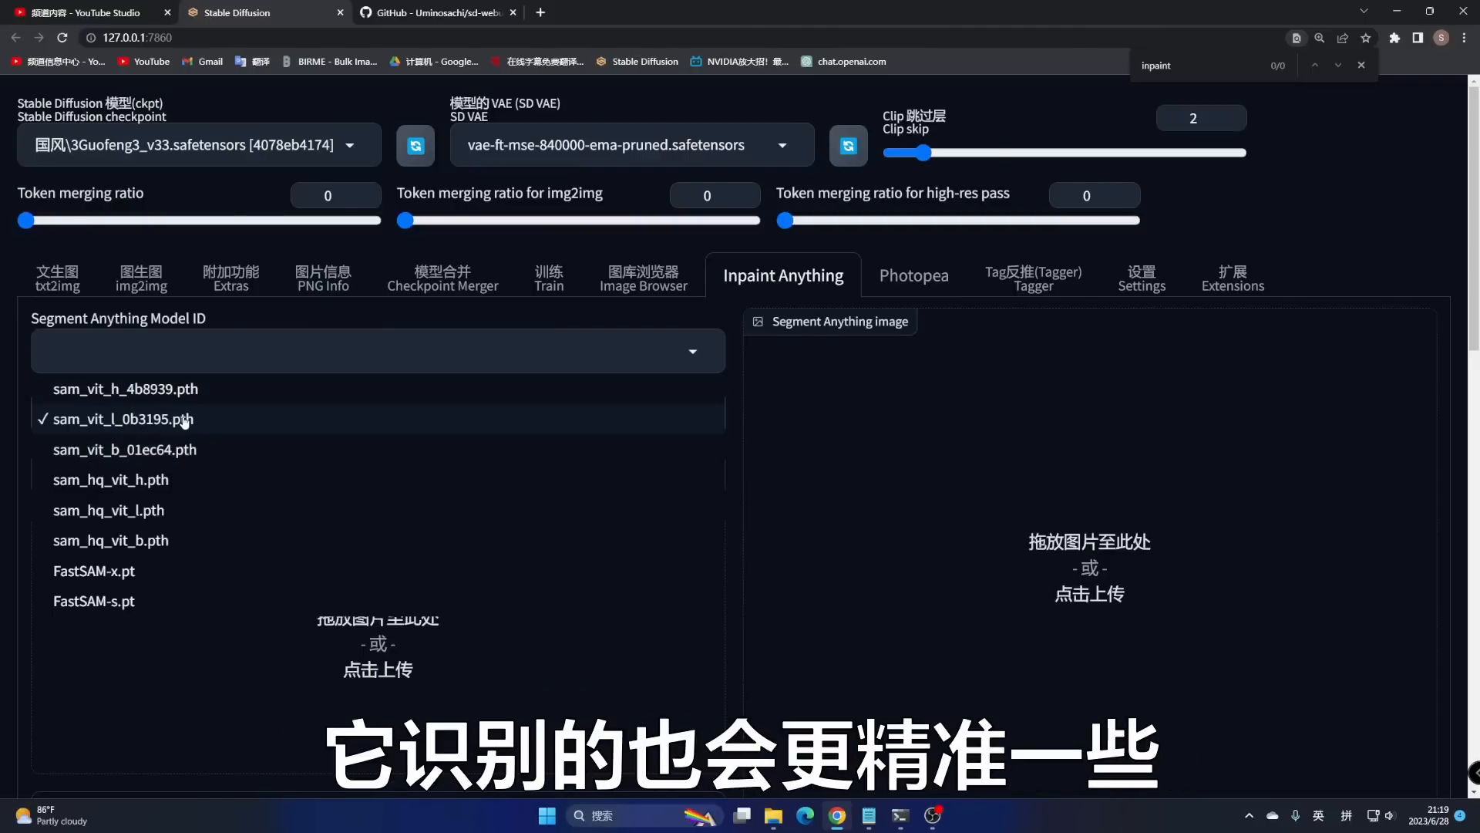
left_click(135, 421)
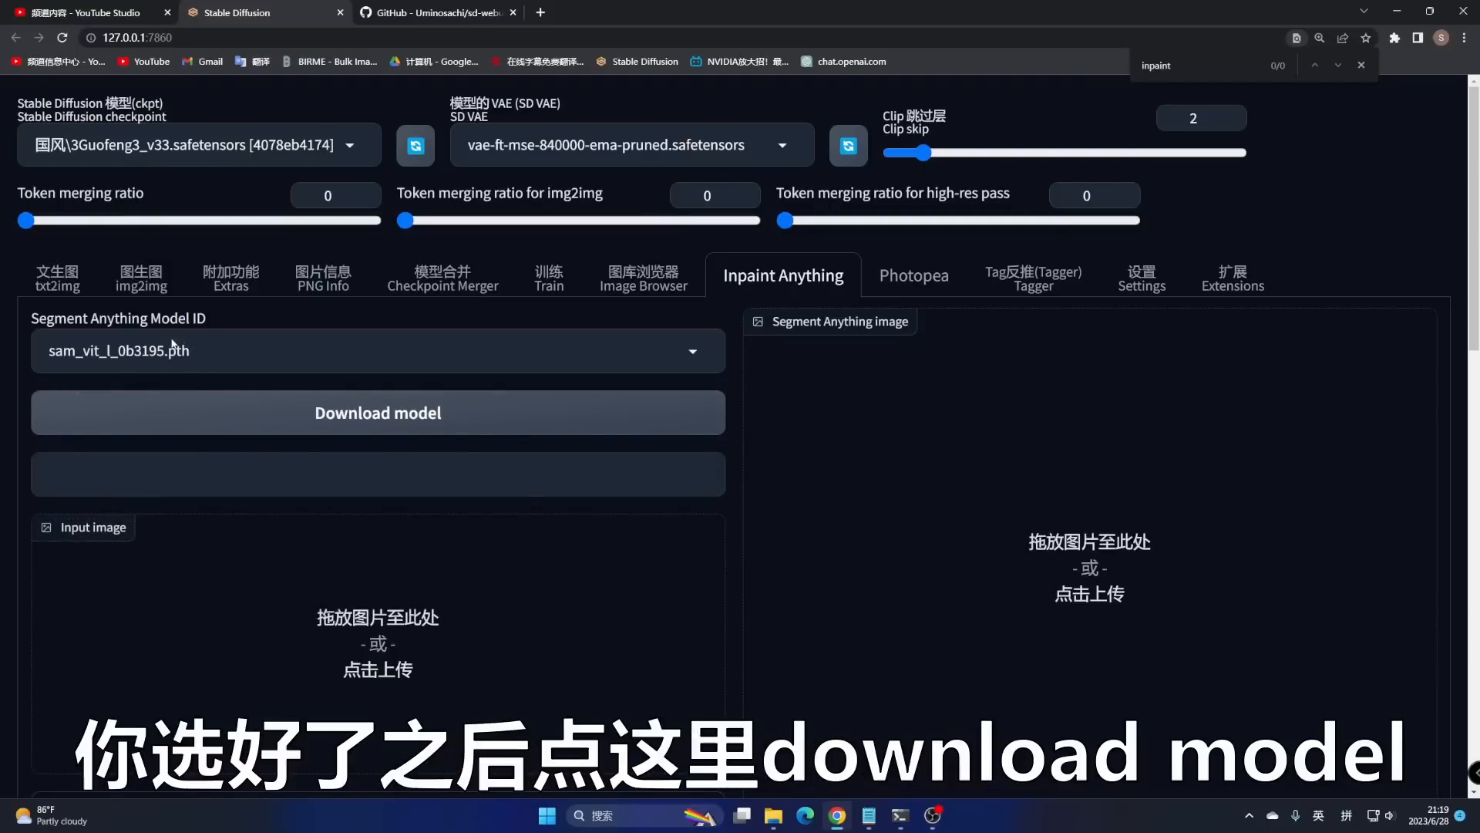
left_click(408, 420)
- Check the download progress in the console log, then open the file picker for the input image
left_click(900, 815)
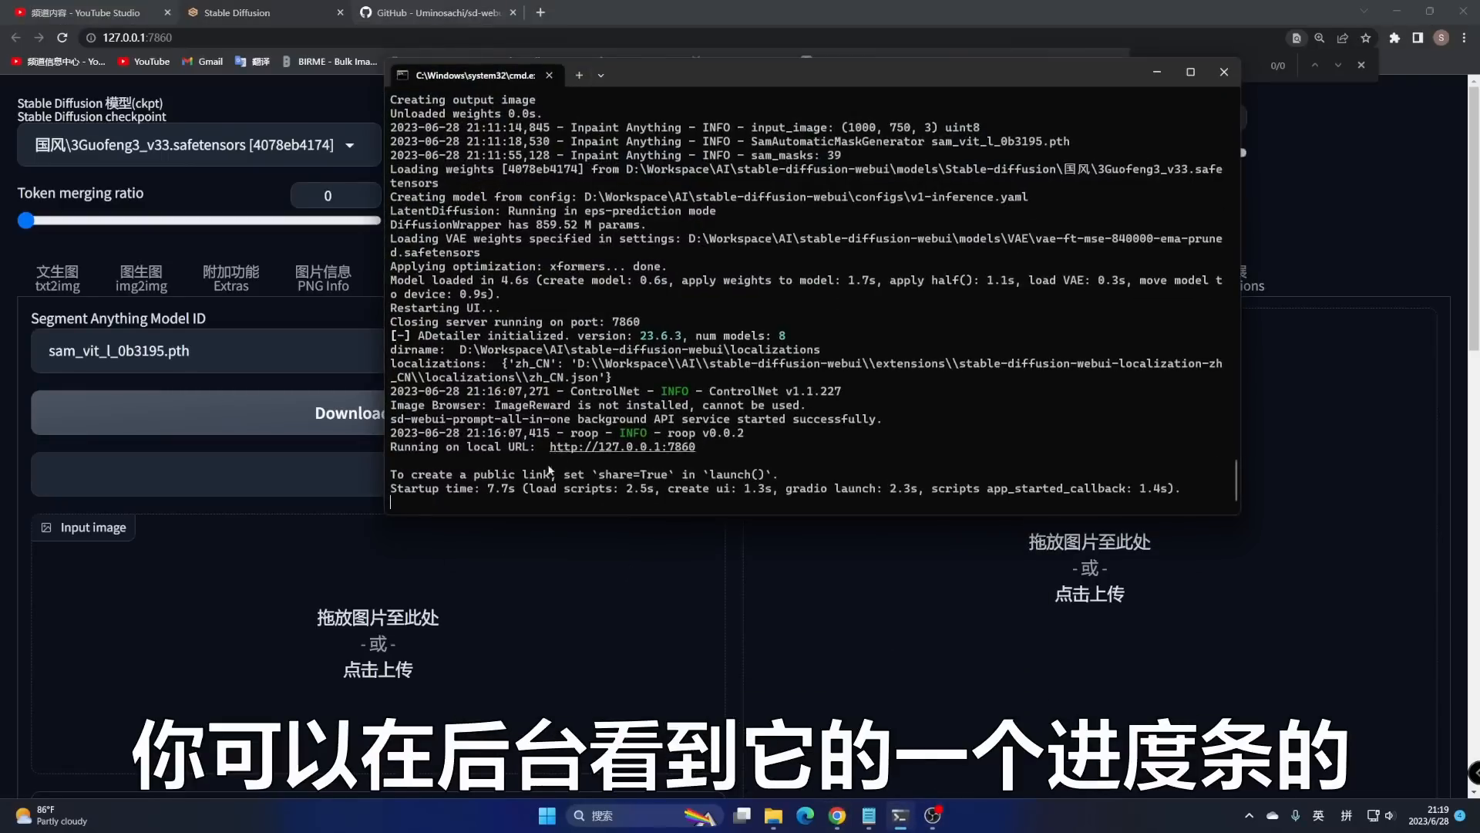
left_click(1156, 72)
left_click(862, 437)
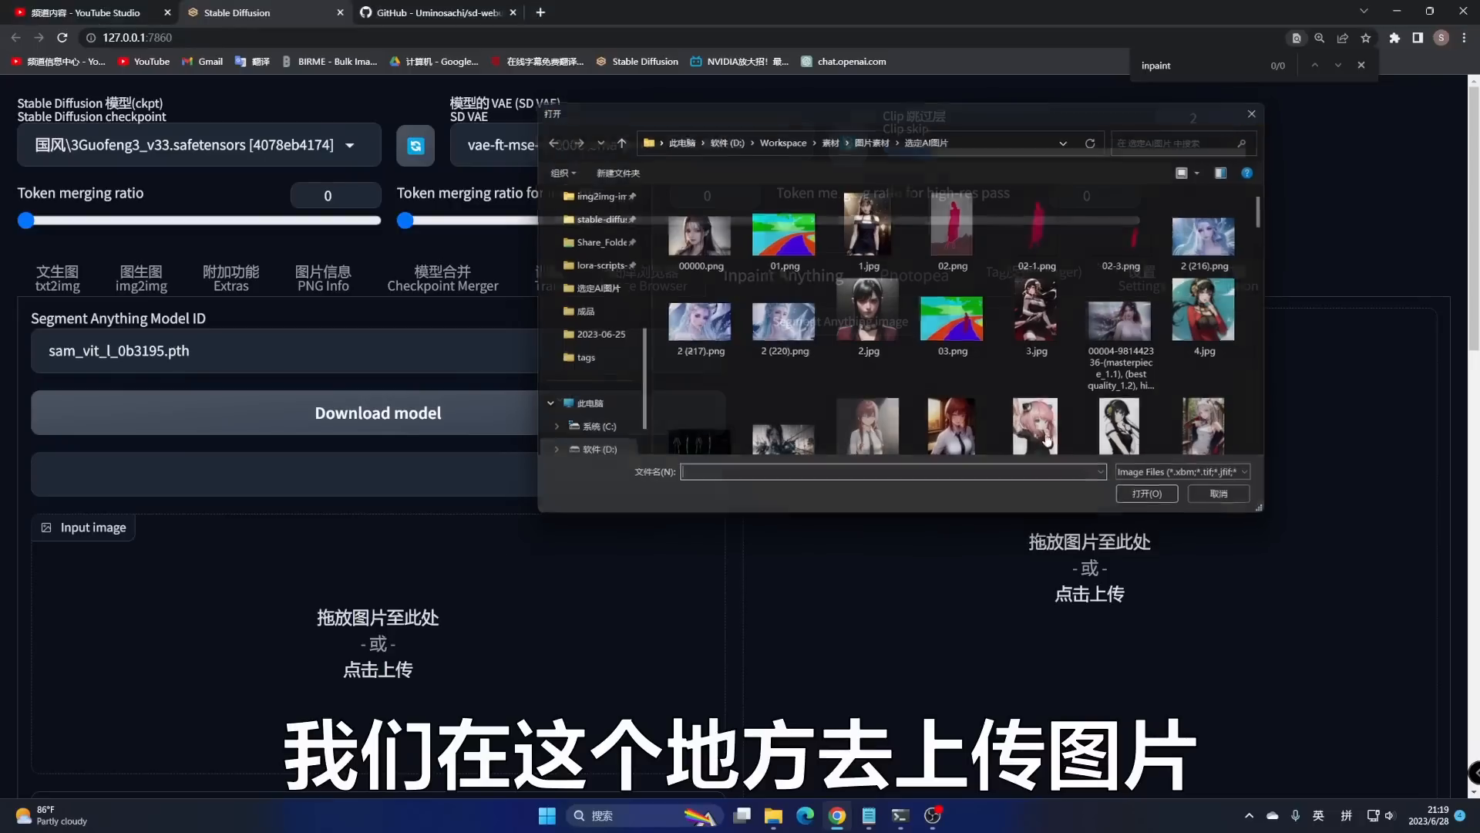
- Drag the woman's photo from the 选定AI图片 folder into Input image and run Segment Anything
left_click(1254, 114)
left_click(774, 815)
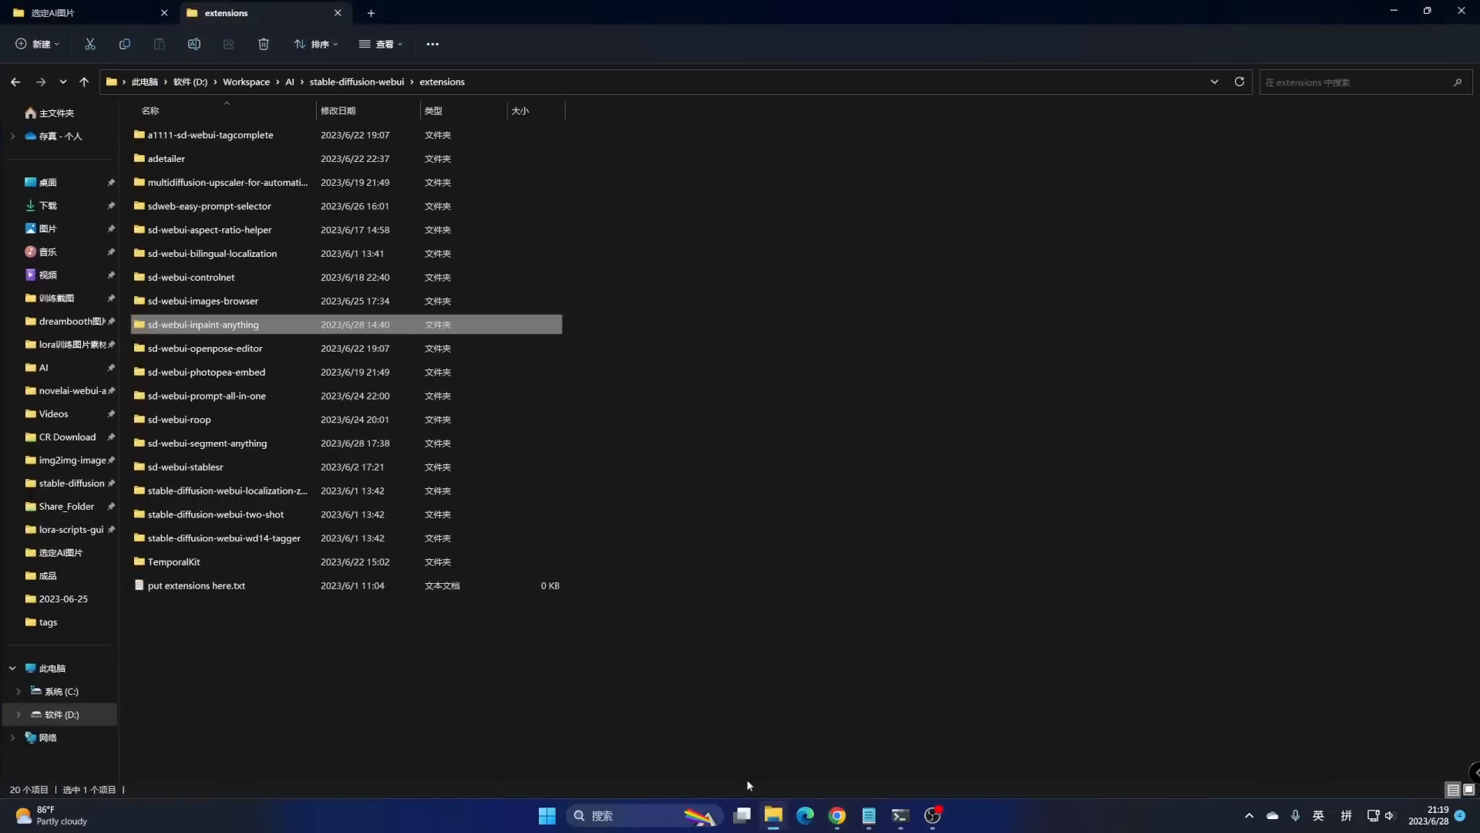
left_click(1428, 10)
left_click(660, 133)
scroll(900, 348, "down", 2)
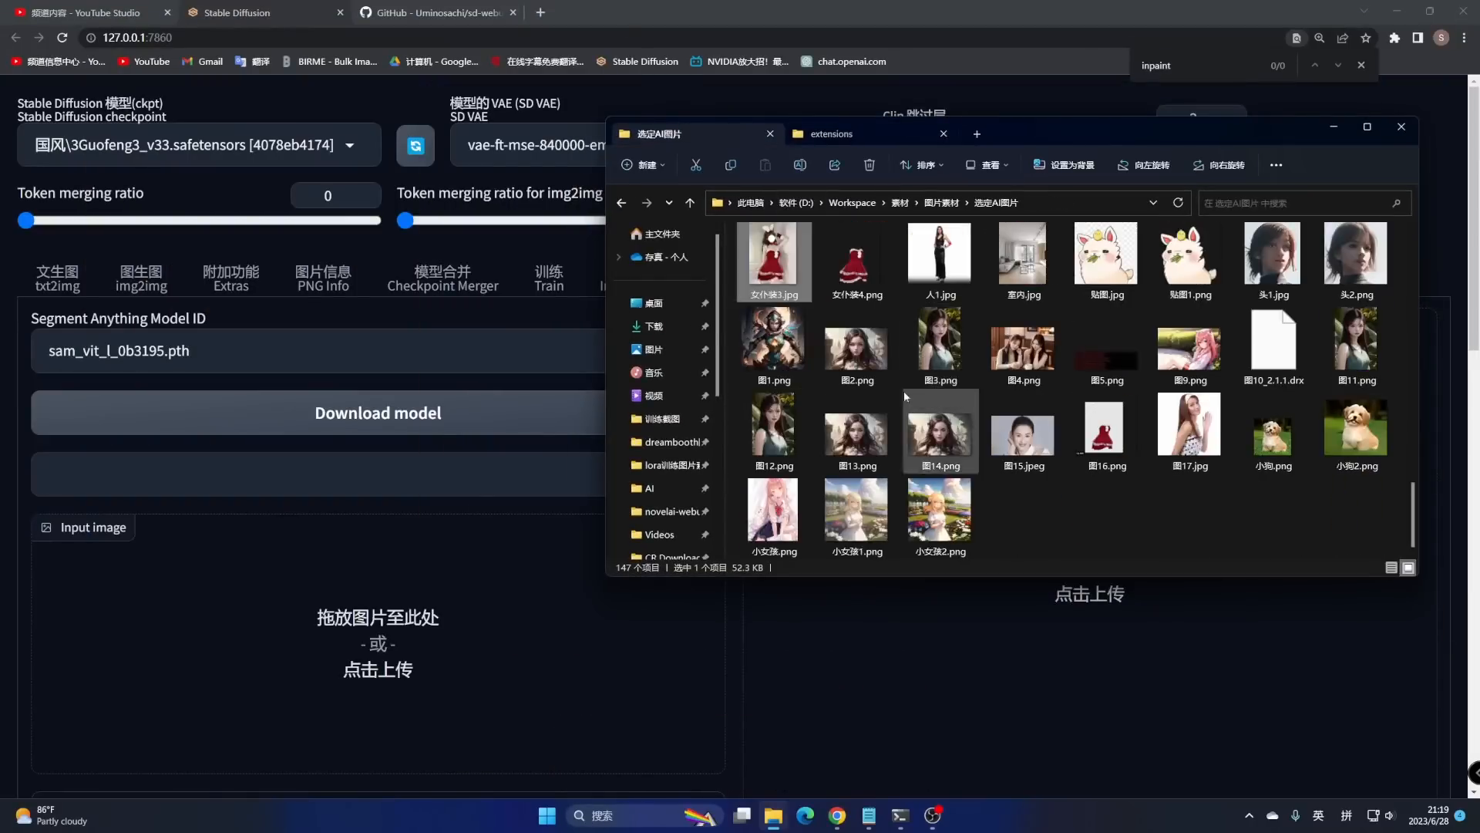
left_click_drag(939, 254, 552, 631)
scroll(552, 631, "down", 4)
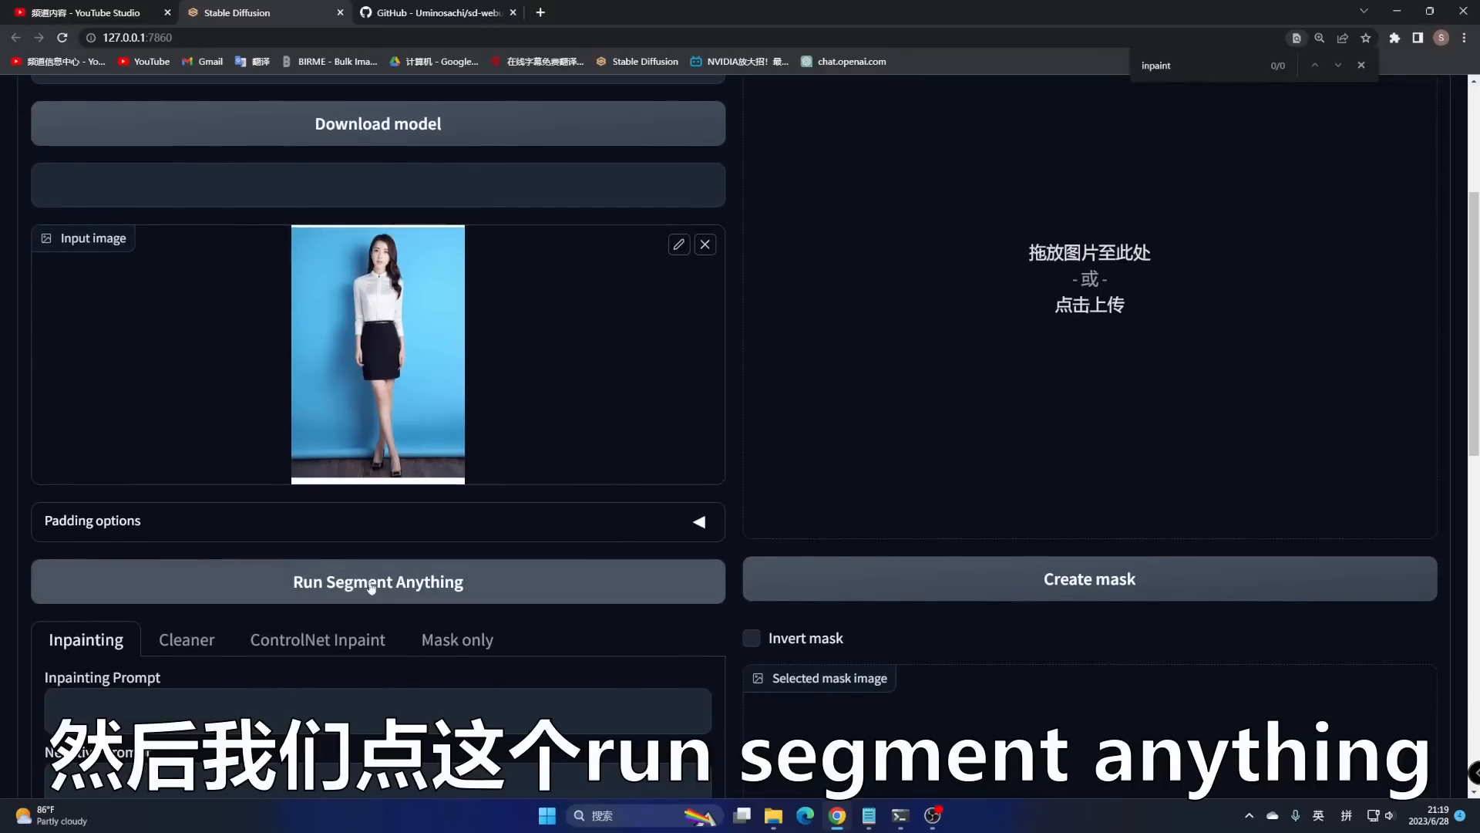
left_click(365, 584)
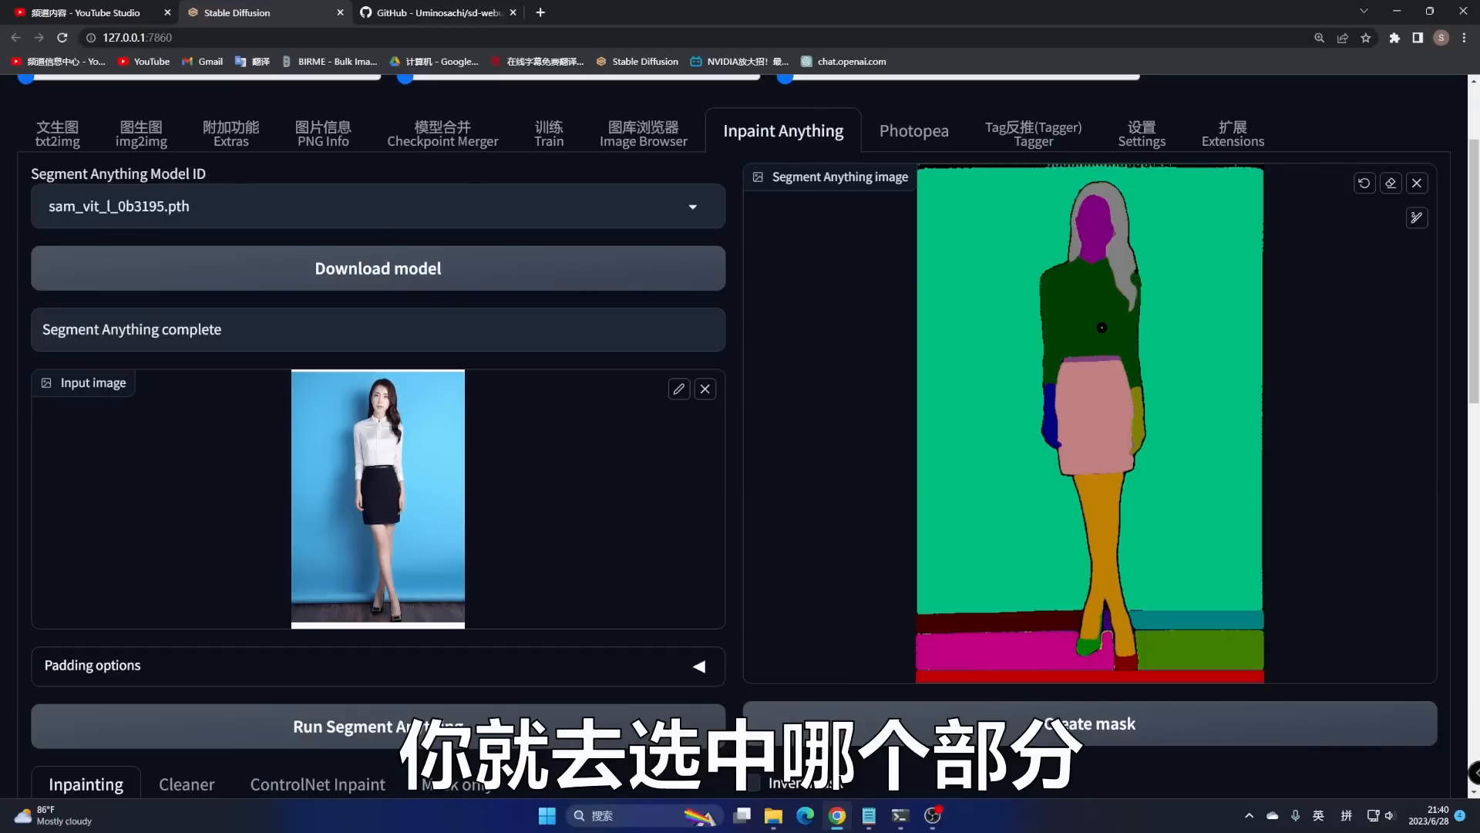
- Enable and enlarge the brush, then mark the top and skirt regions on the region map
left_click(1417, 219)
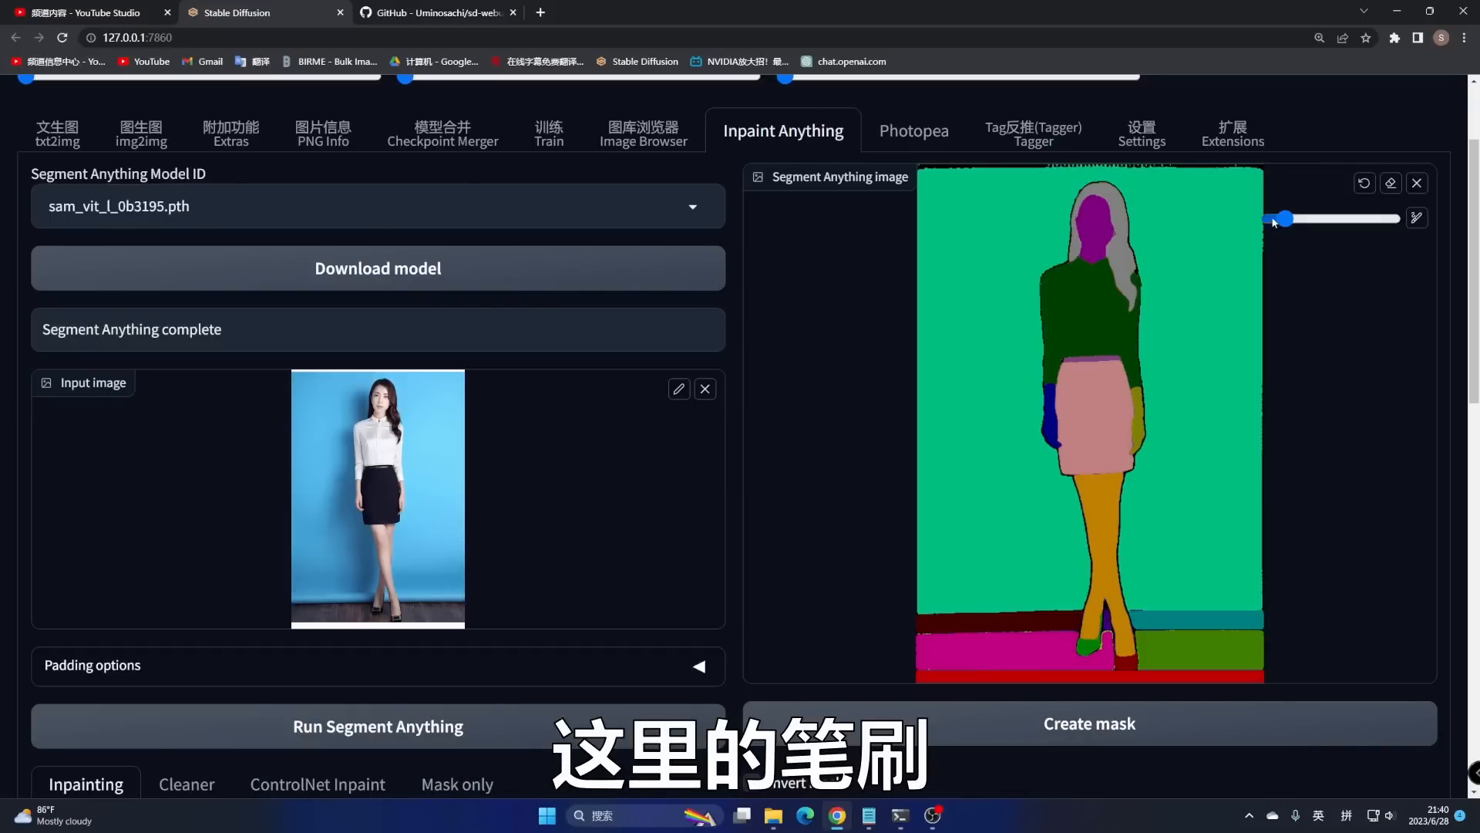
mouse_move(1274, 219)
left_mouse_down()
mouse_move(1308, 230)
mouse_move(1289, 231)
left_mouse_up()
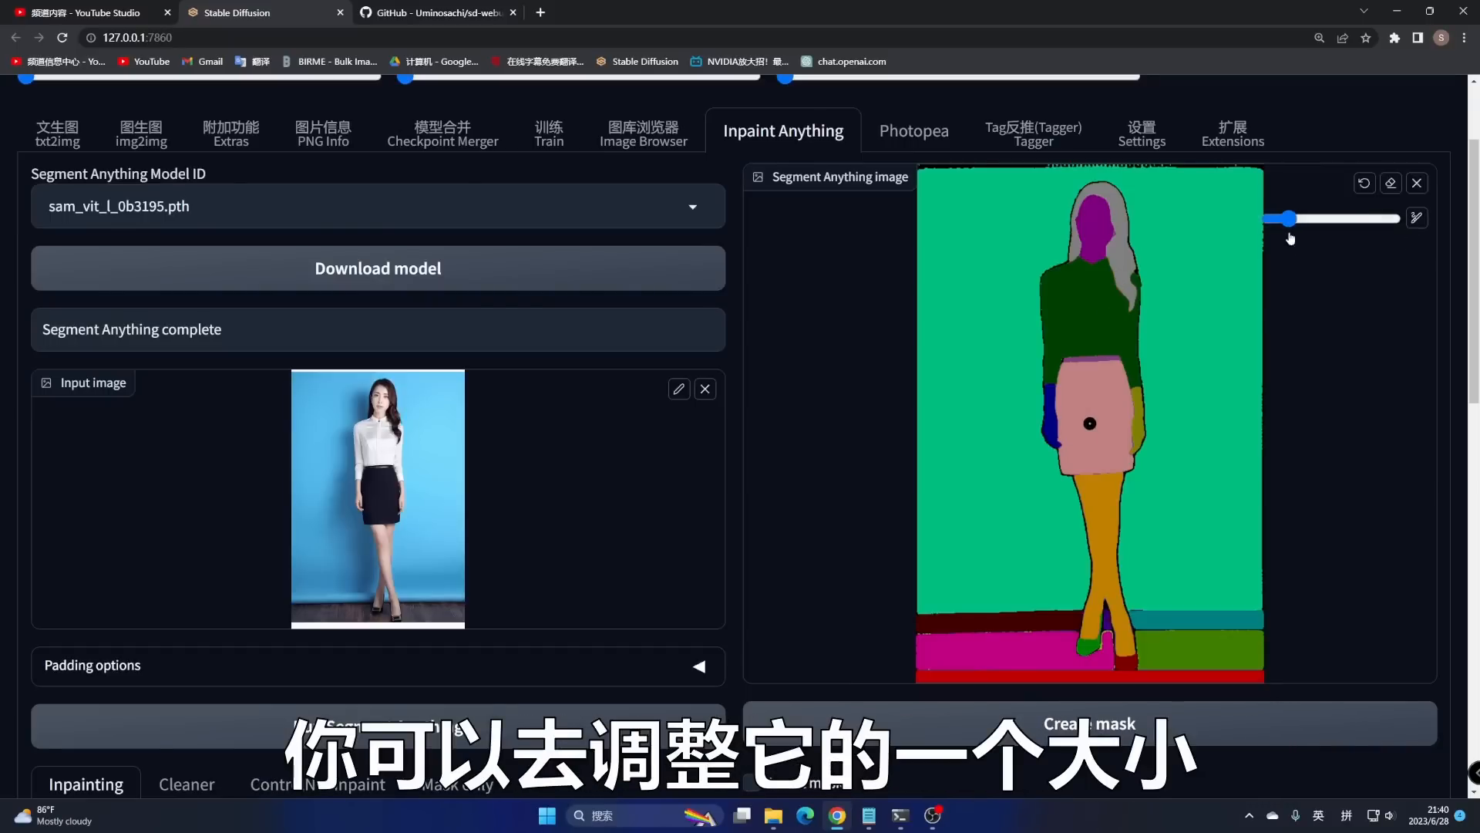
left_click(1090, 304)
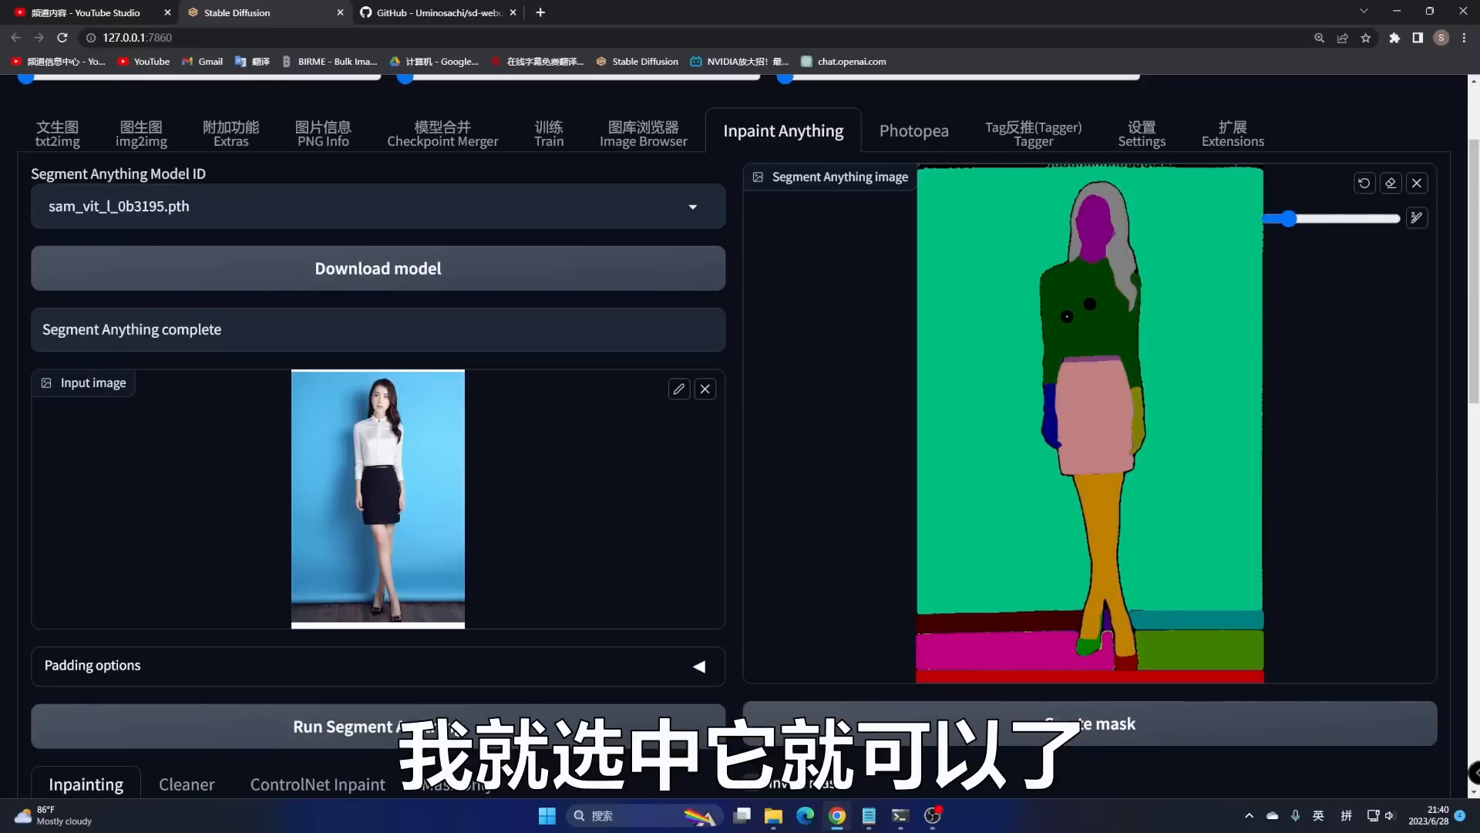
left_click(1095, 412)
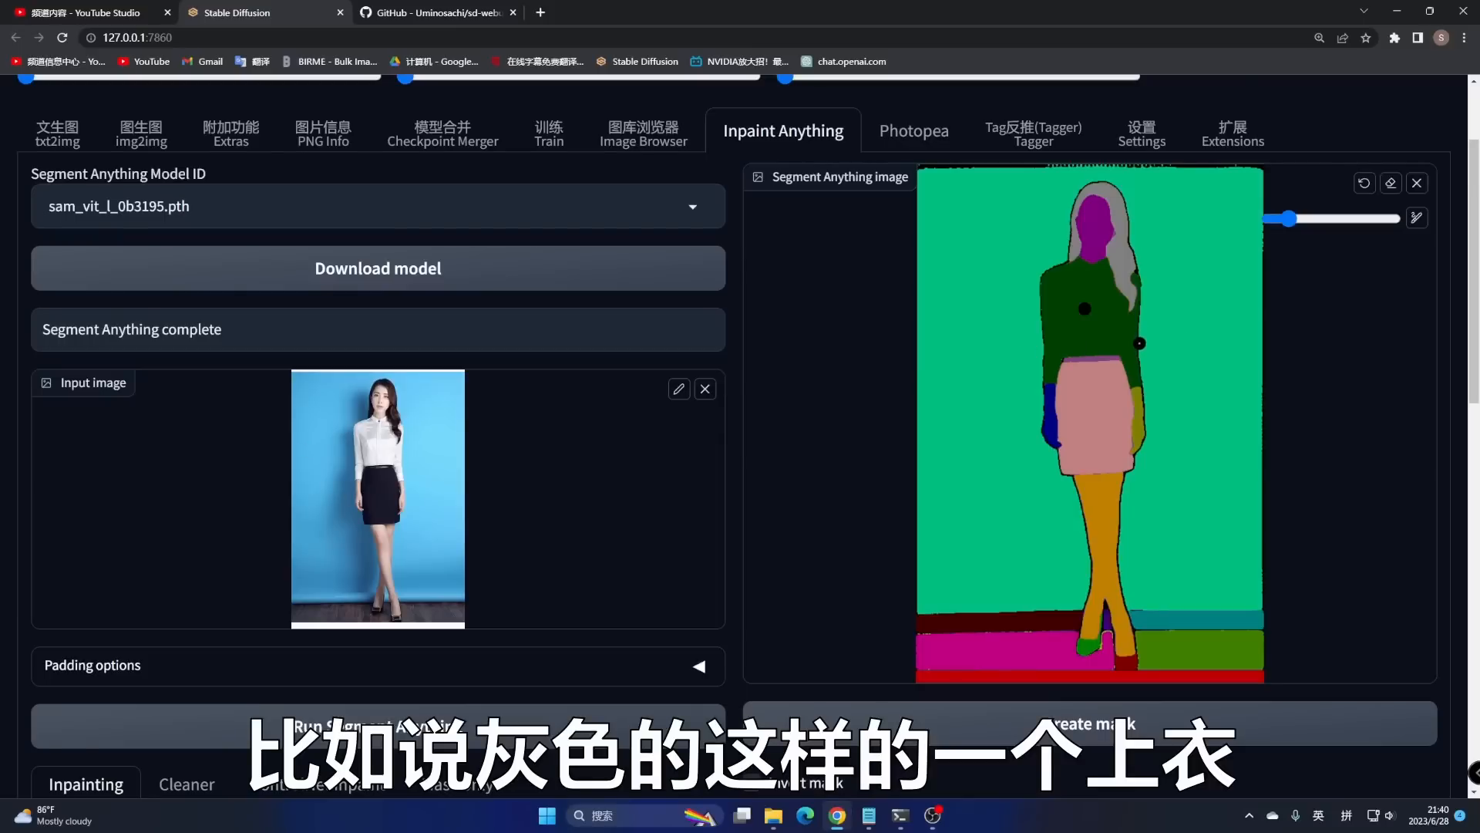
scroll(1140, 333, "down", 1)
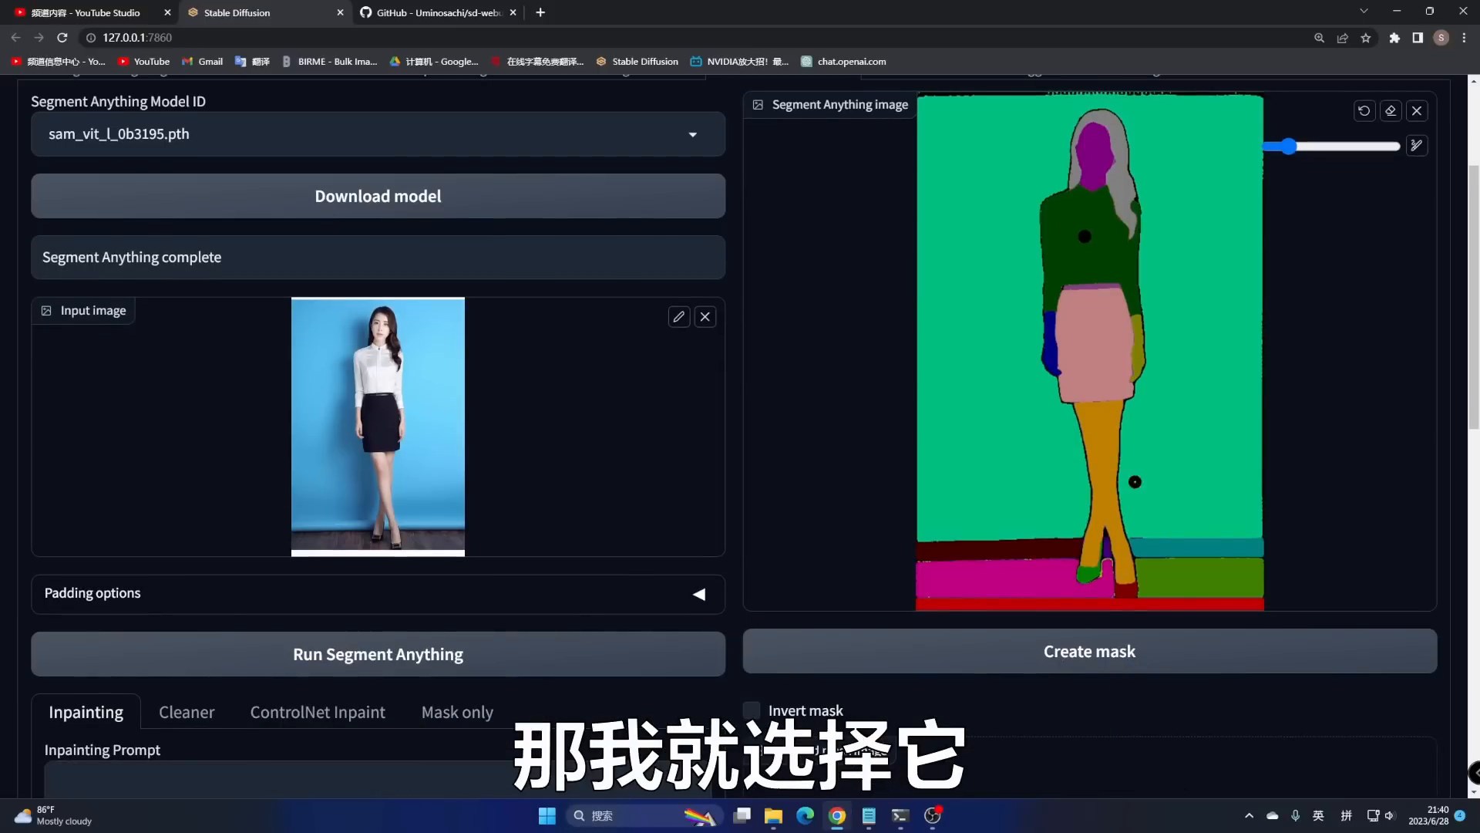
scroll(1136, 482, "down", 2)
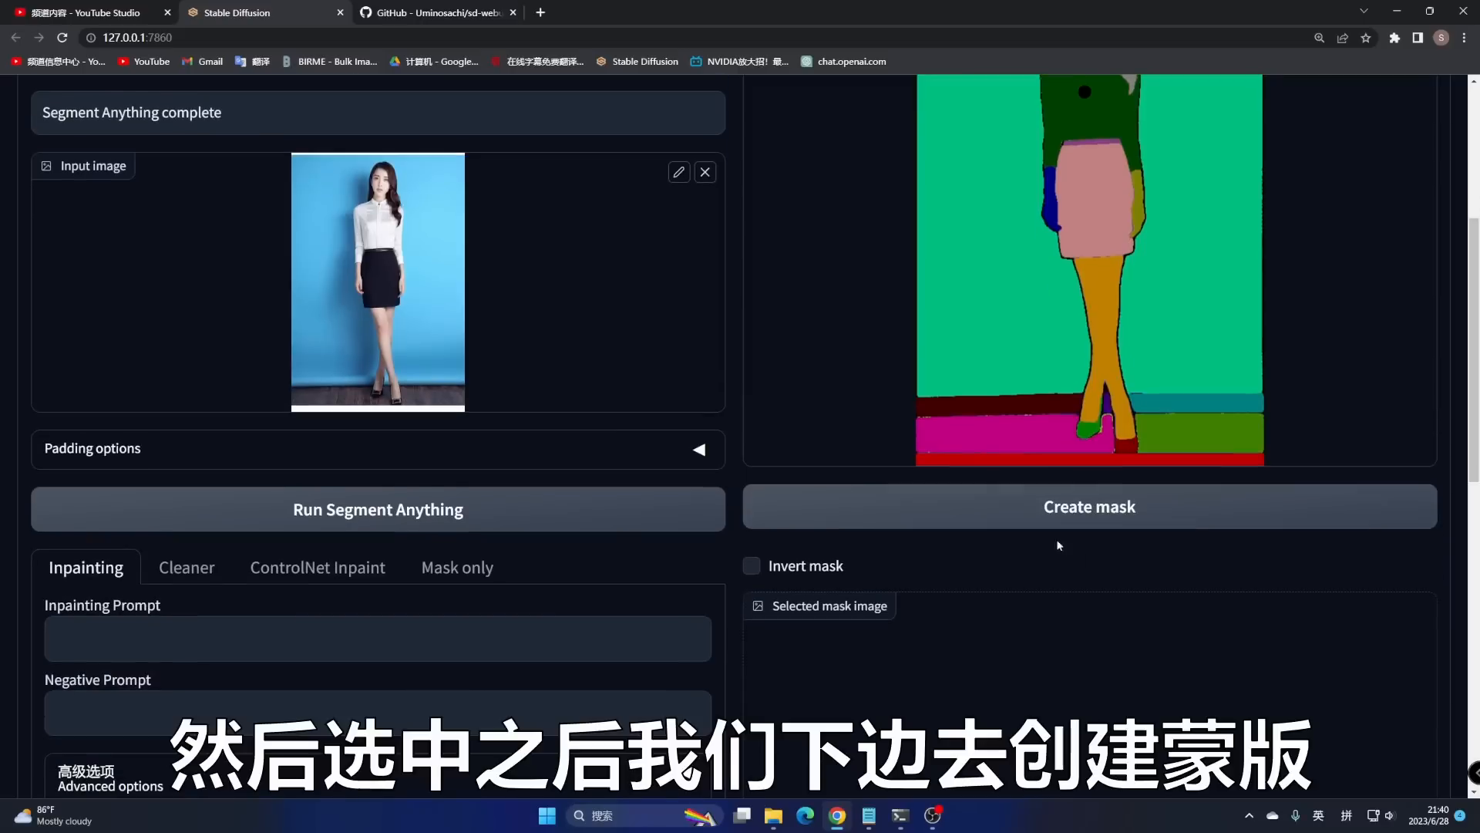
- Create the mask from the marked regions and expand it slightly outward
left_click(1100, 516)
scroll(1139, 581, "down", 5)
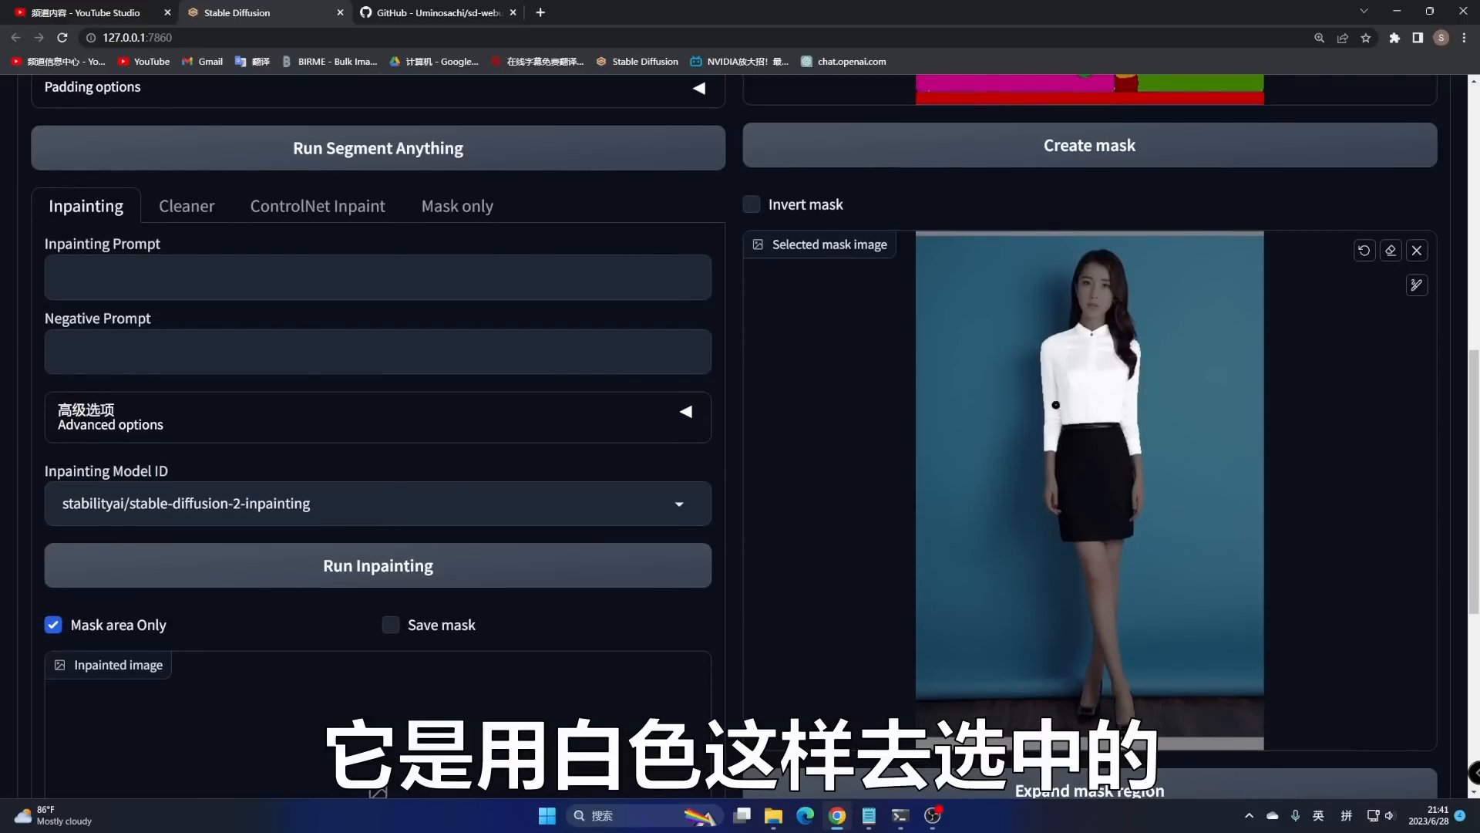
scroll(1056, 404, "down", 4)
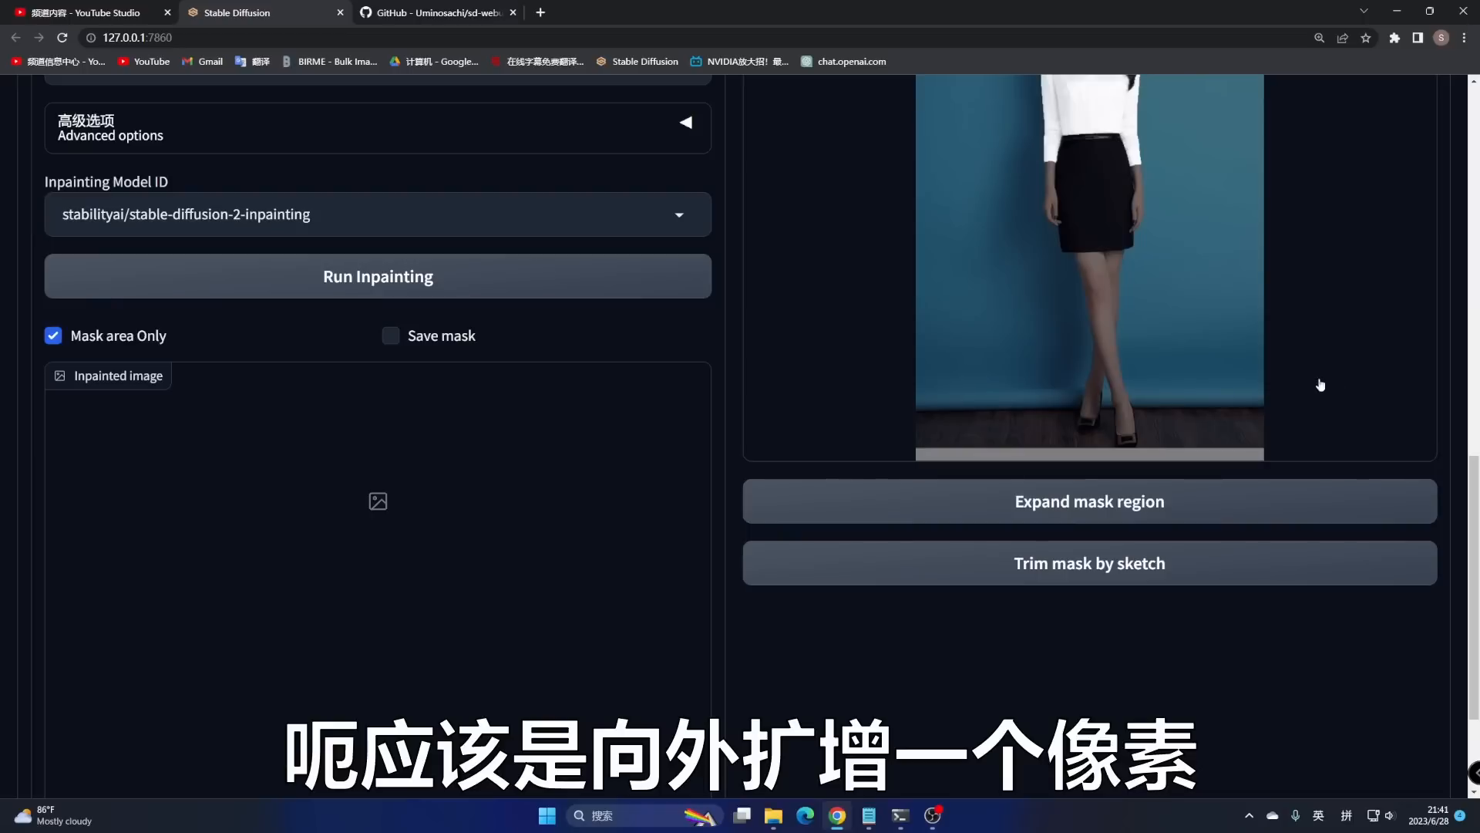
left_click(1203, 492)
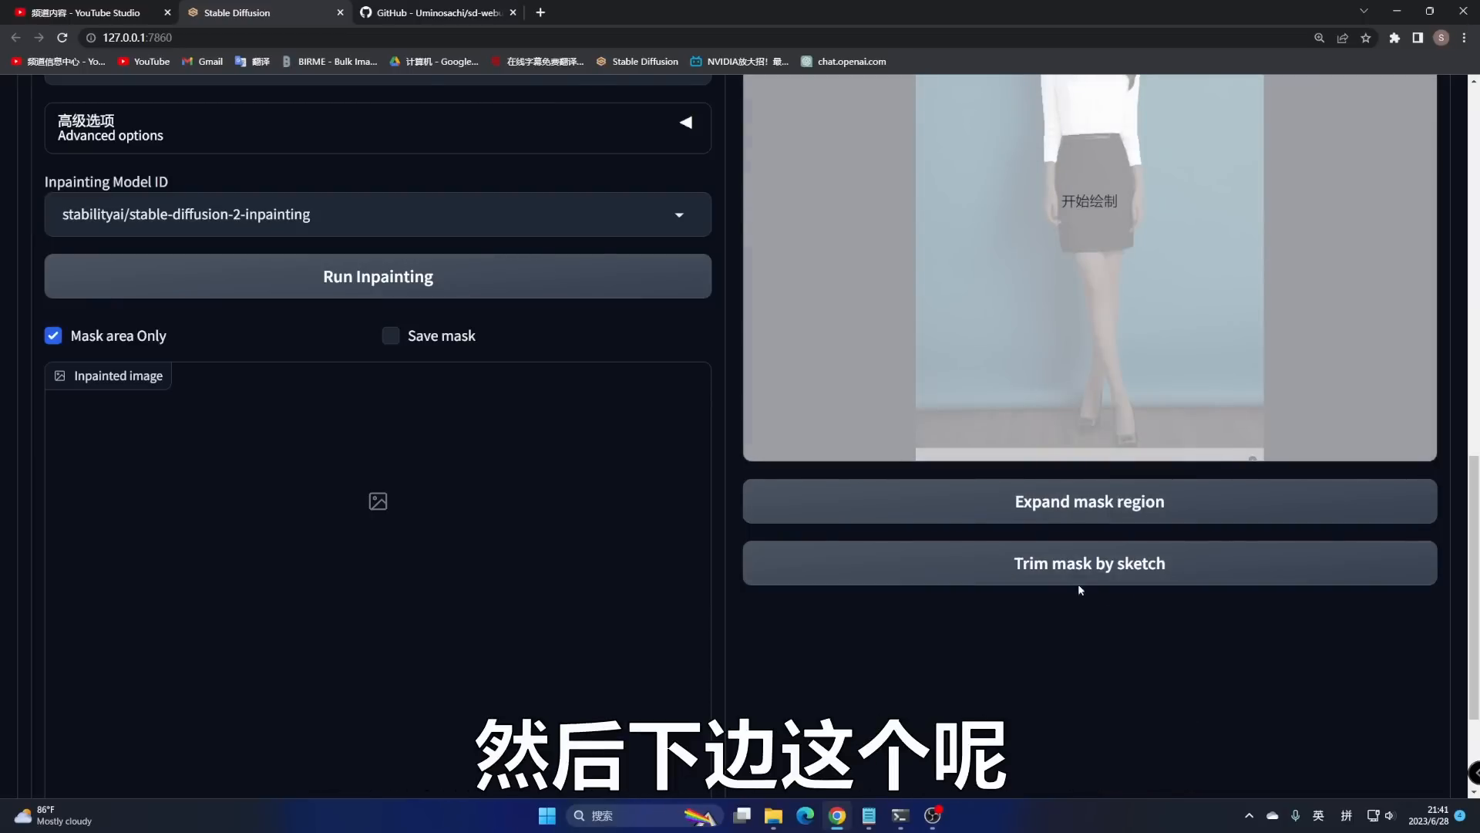
- Sketch over the skirt area of the mask and trim it away
scroll(1157, 471, "up", 2)
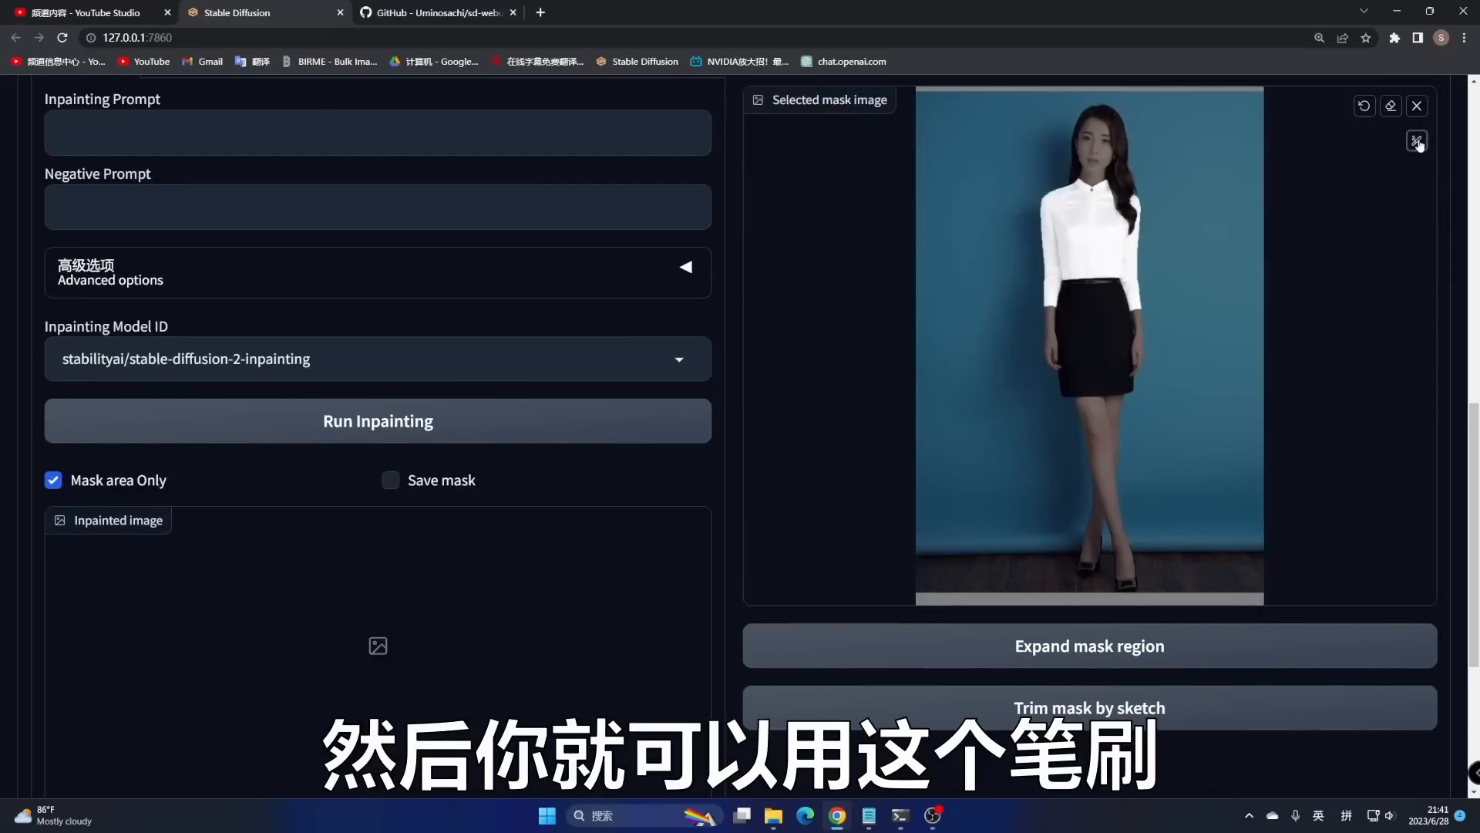
left_click(1417, 141)
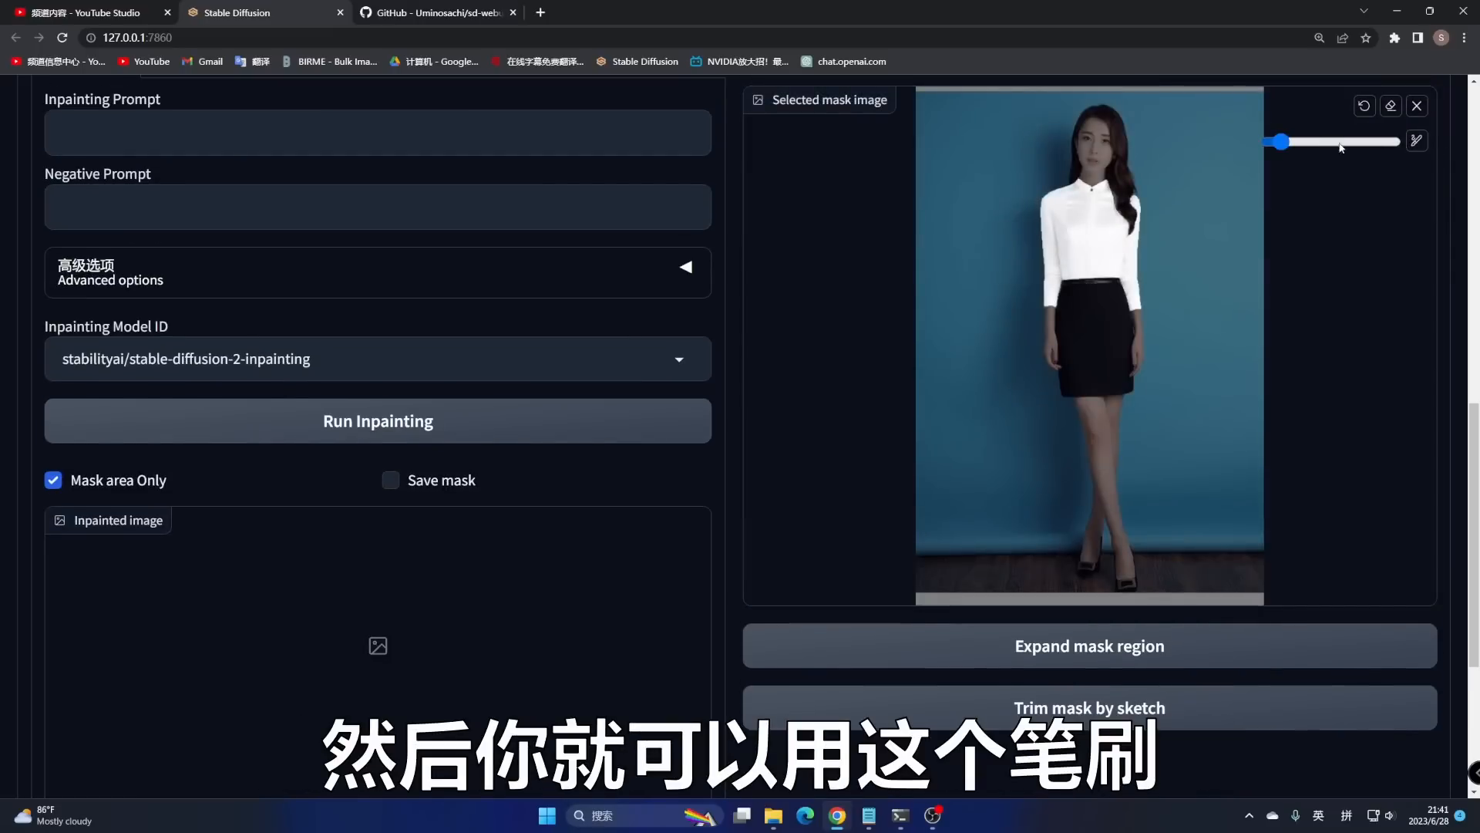
mouse_move(1286, 143)
left_mouse_down()
mouse_move(1321, 142)
mouse_move(1290, 141)
left_mouse_up()
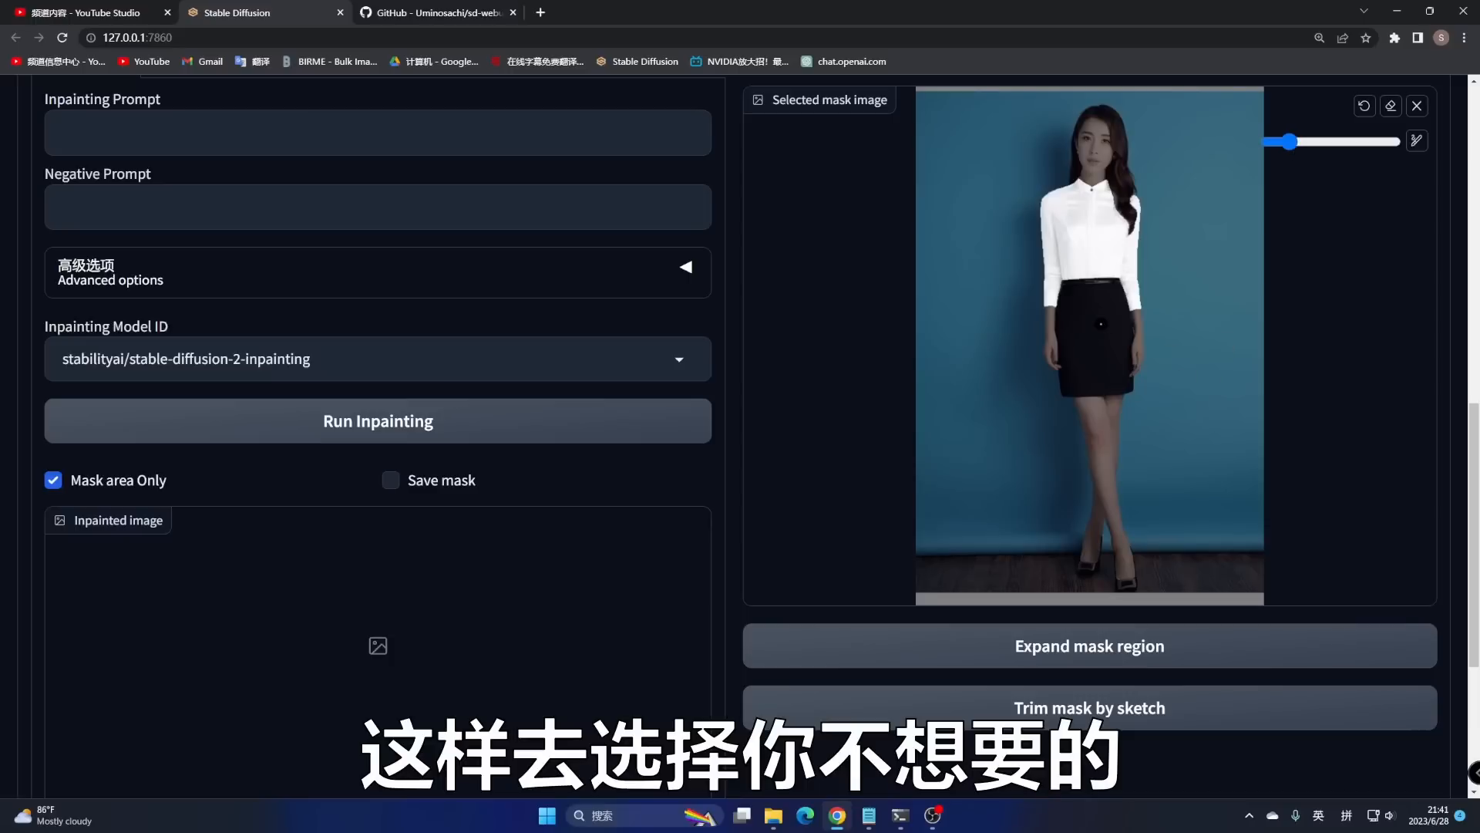
mouse_move(1096, 324)
left_mouse_down()
mouse_move(1108, 335)
mouse_move(1092, 372)
left_mouse_up()
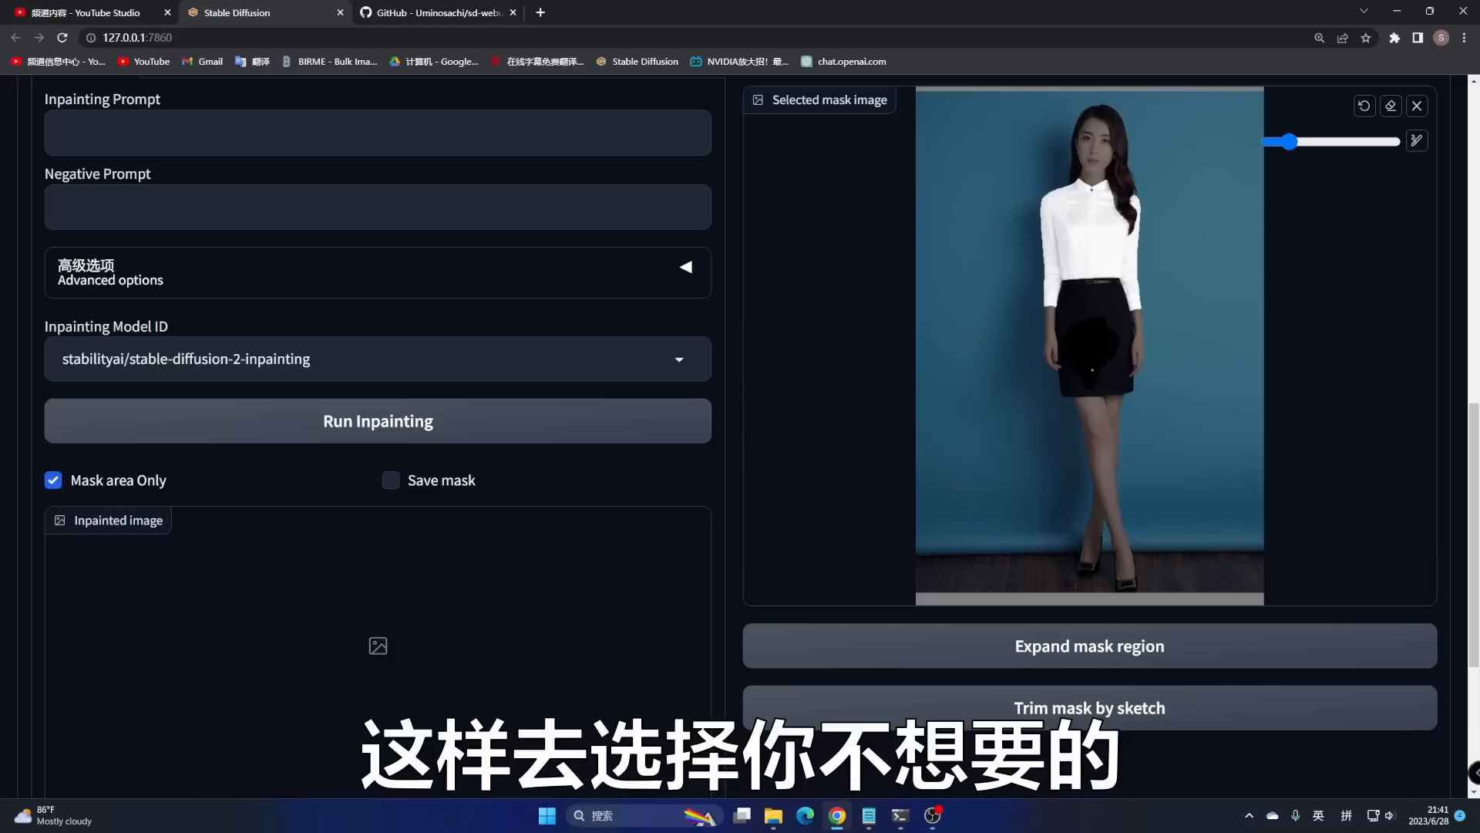
left_click(1073, 713)
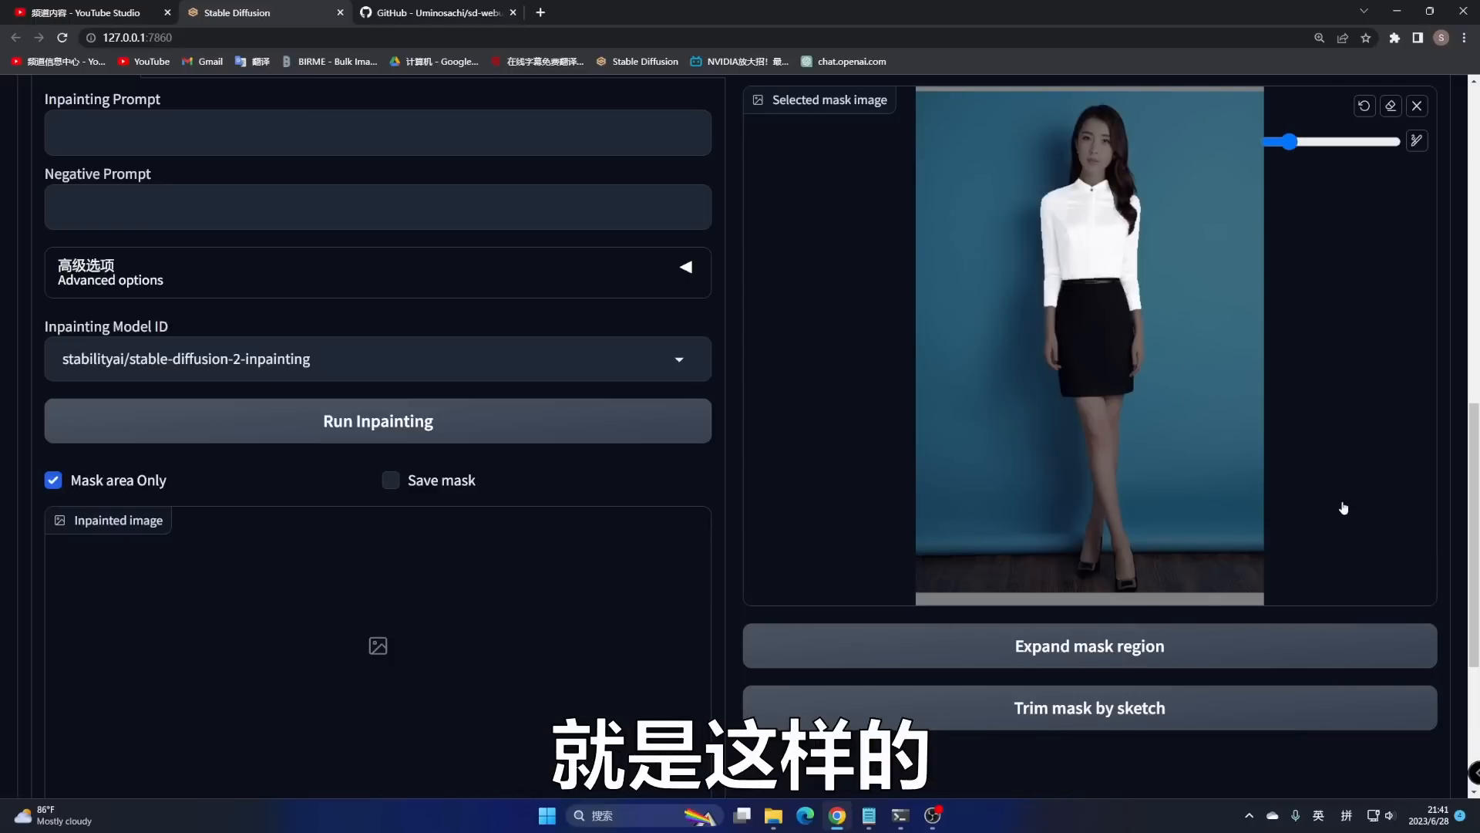
scroll(291, 546, "up", 5)
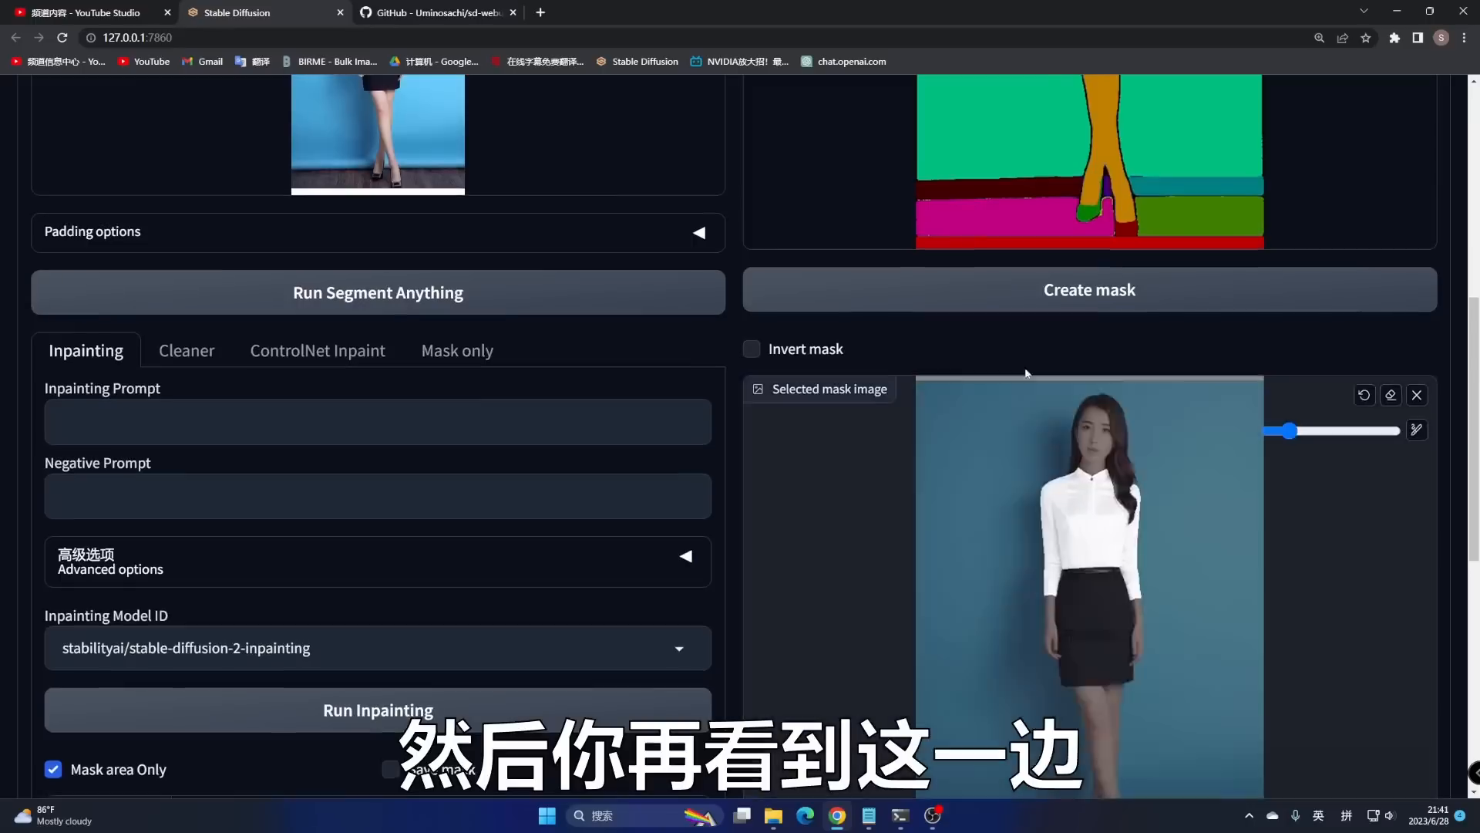
scroll(215, 475, "down", 3)
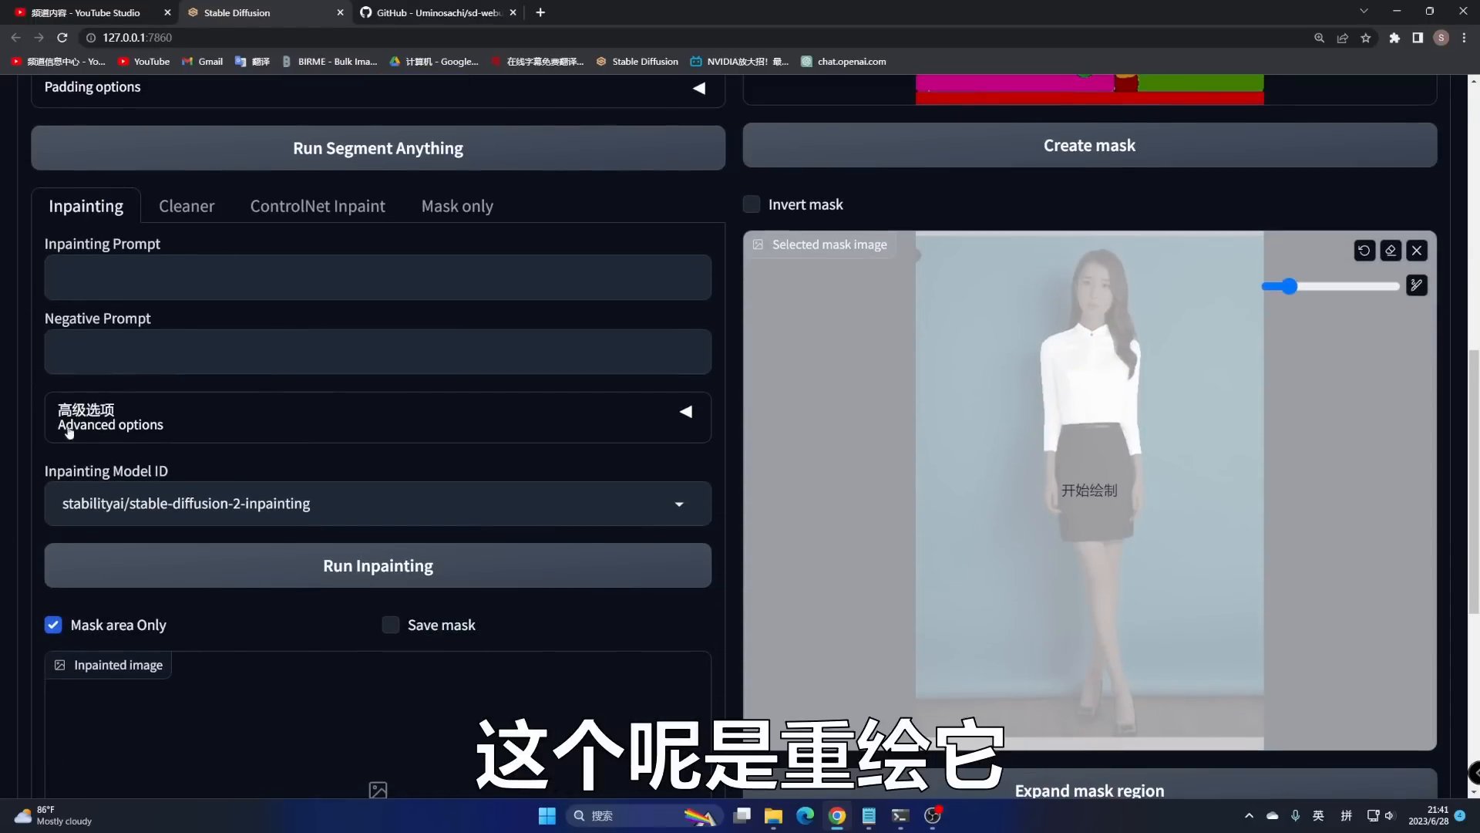
left_click(65, 285)
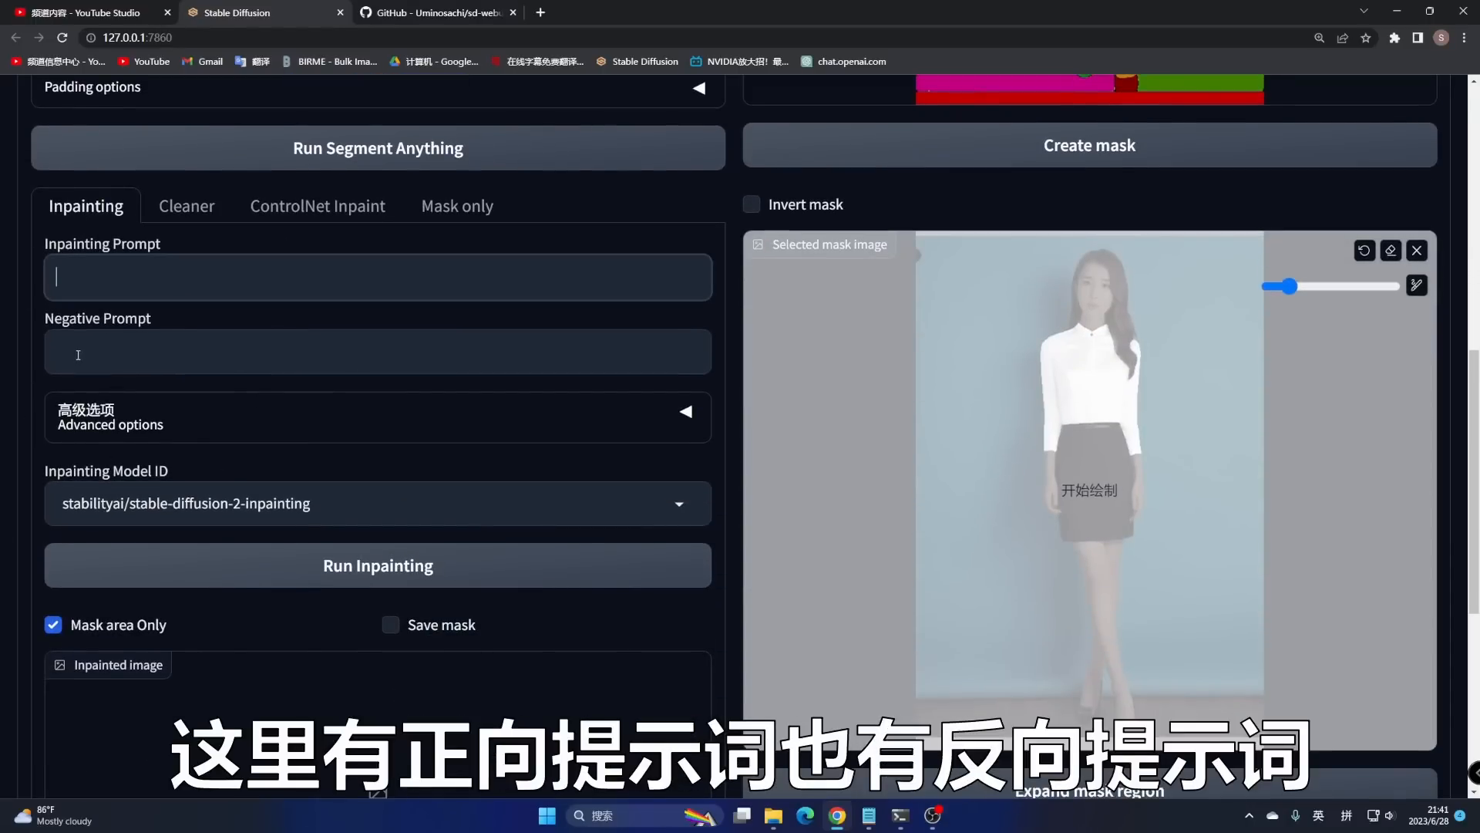
left_click(77, 355)
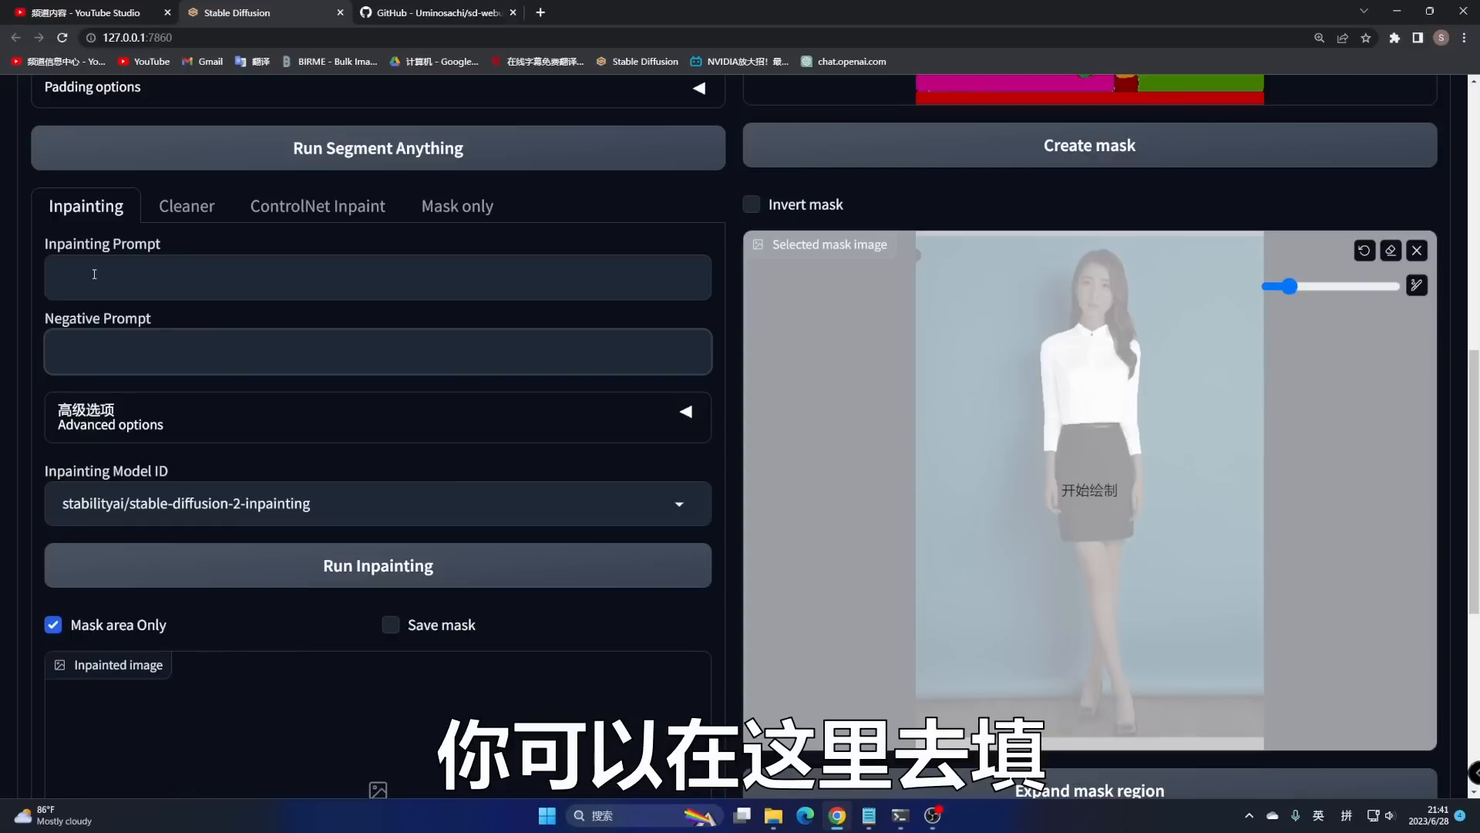
left_click(94, 274)
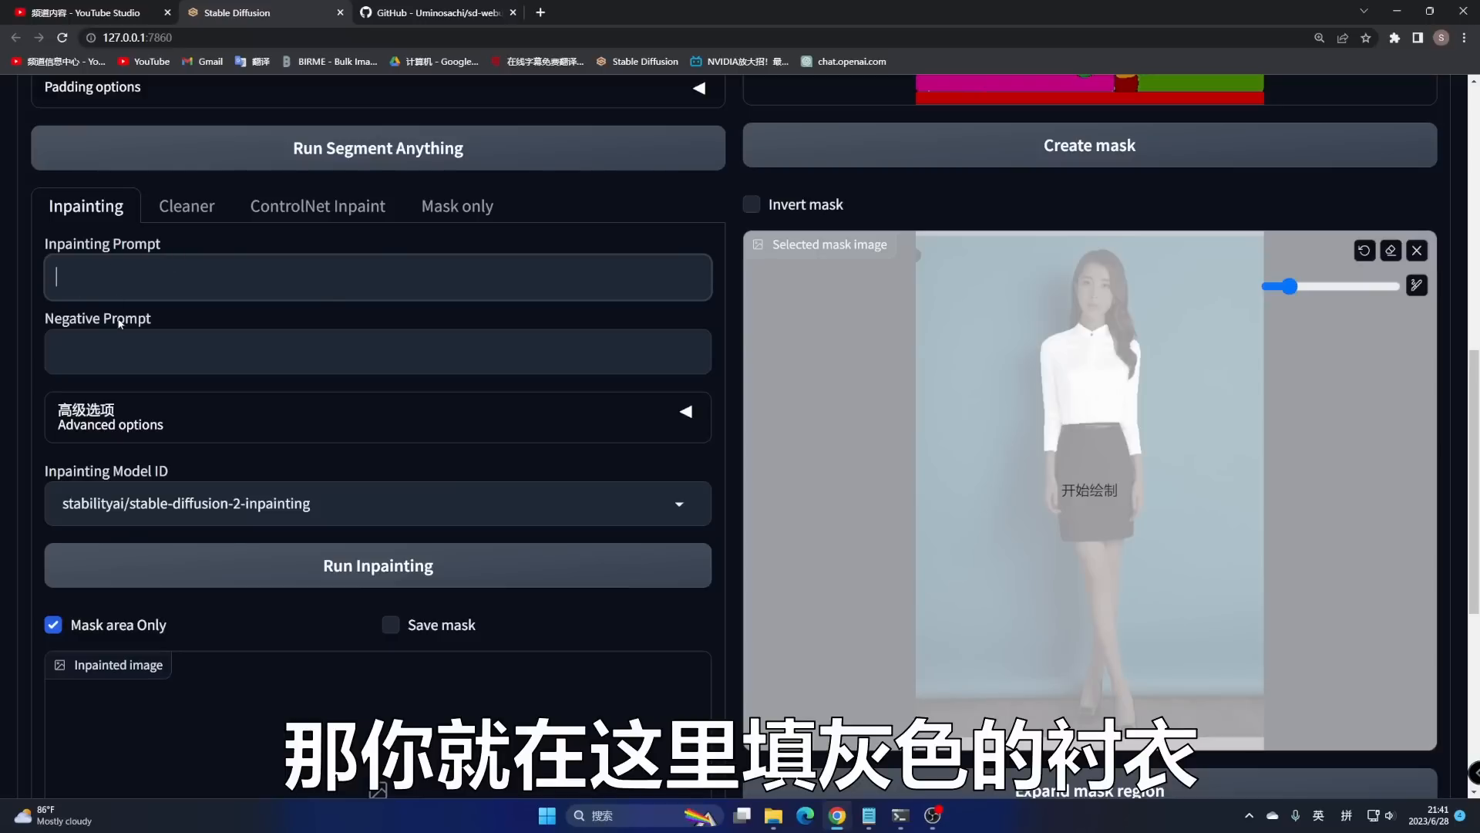
left_click(148, 428)
scroll(285, 507, "down", 3)
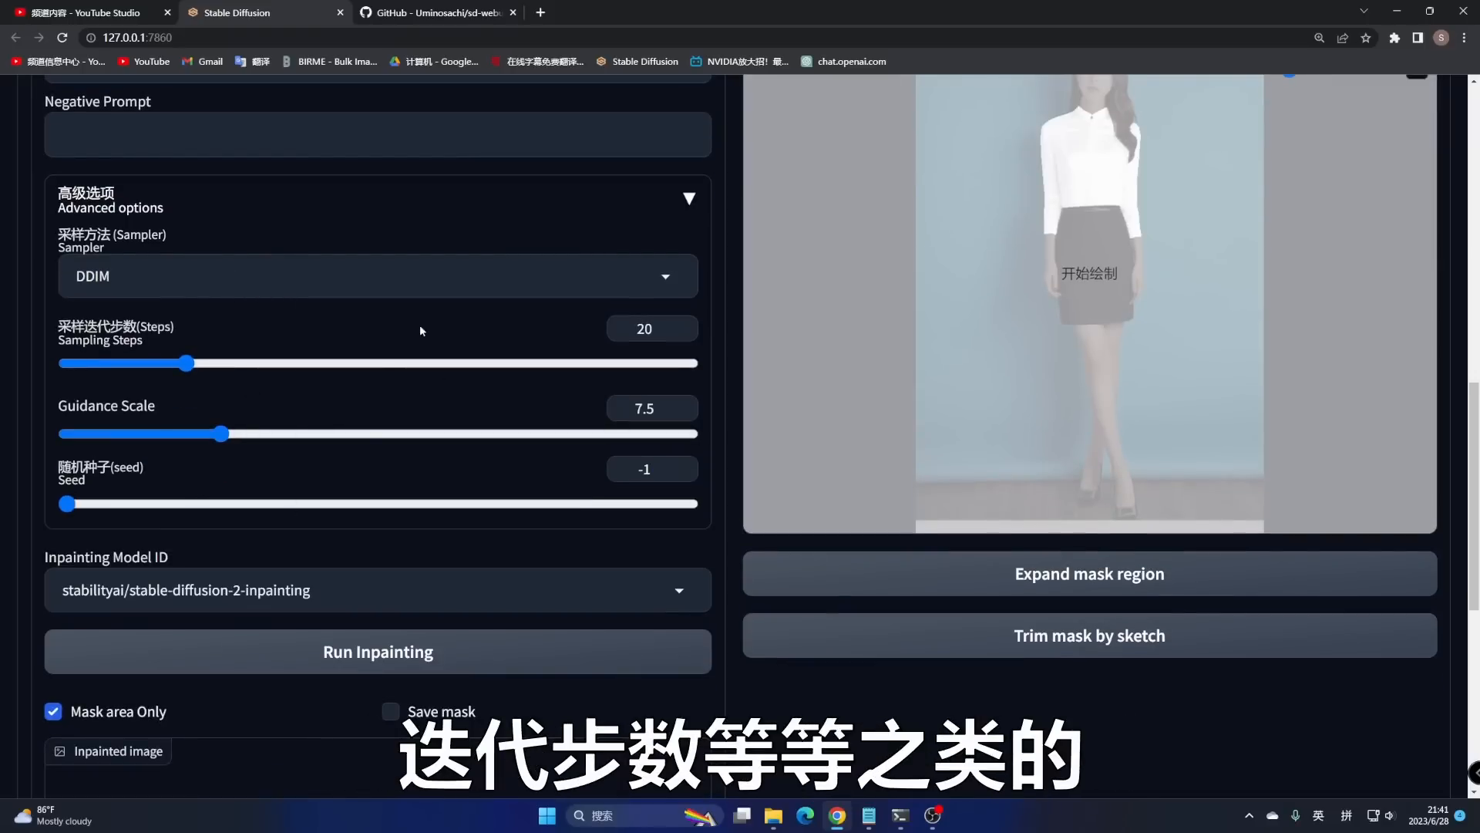
left_click(578, 200)
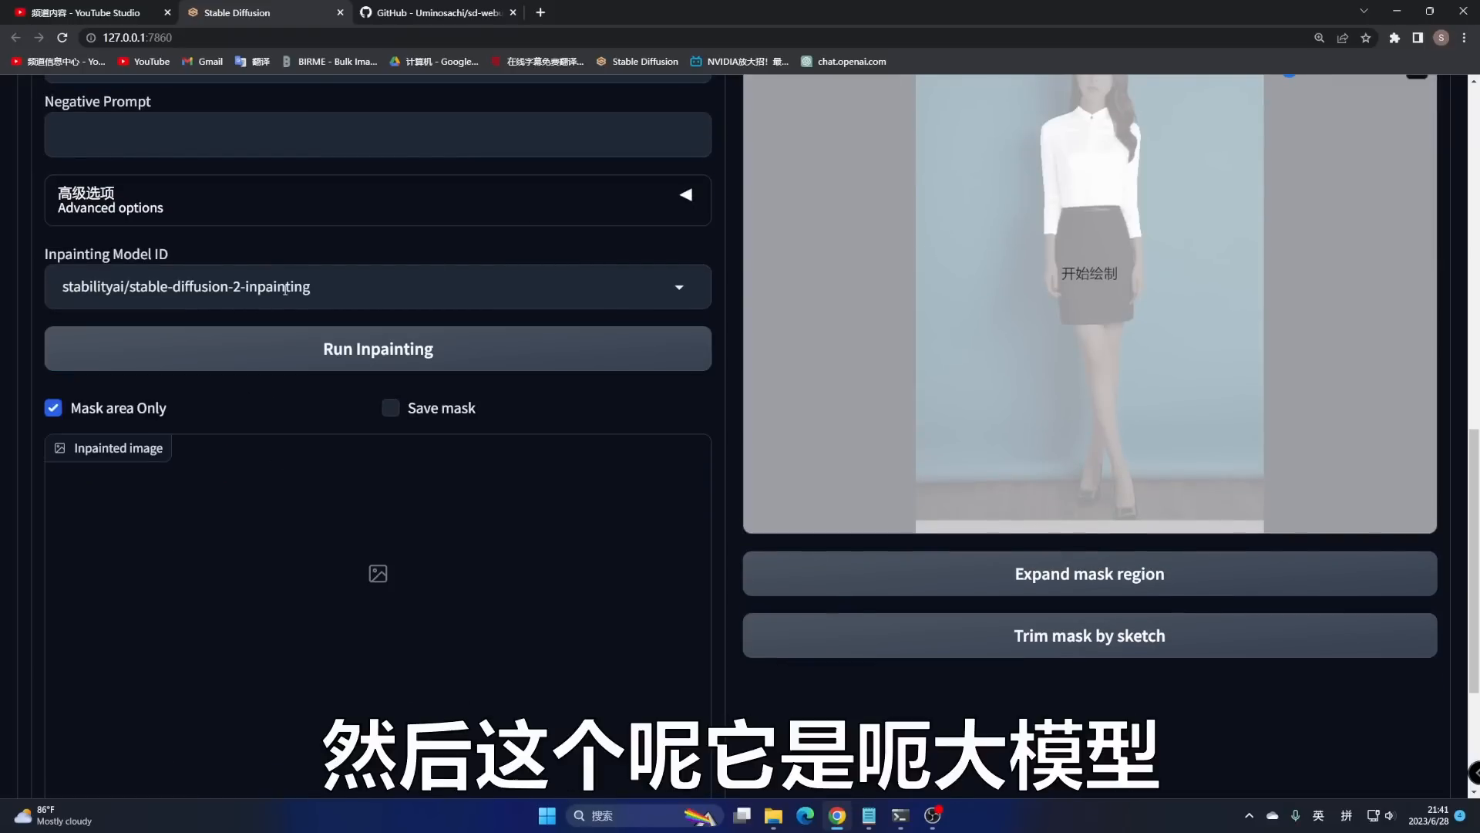
left_click(417, 288)
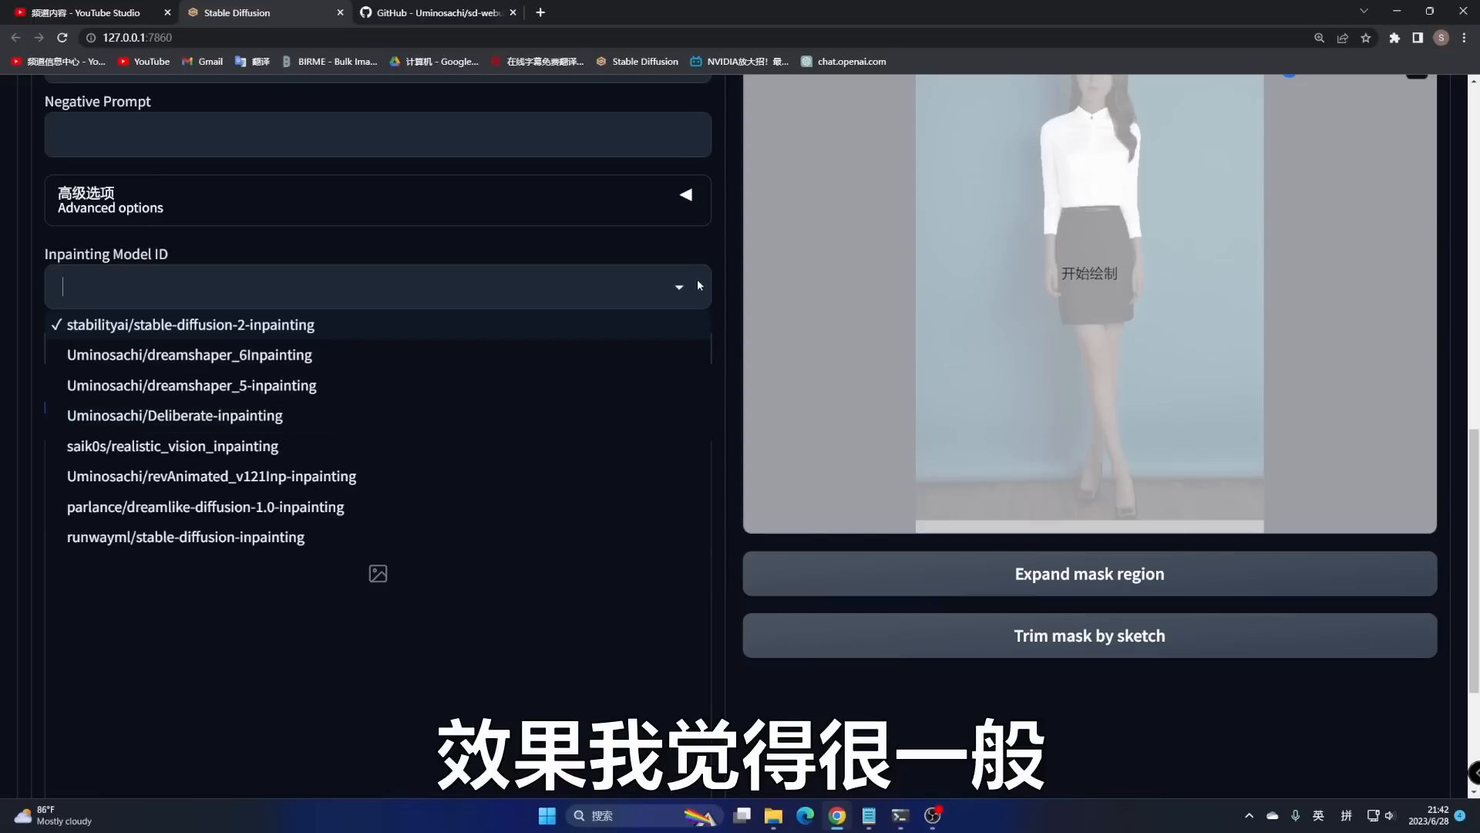
left_click(701, 248)
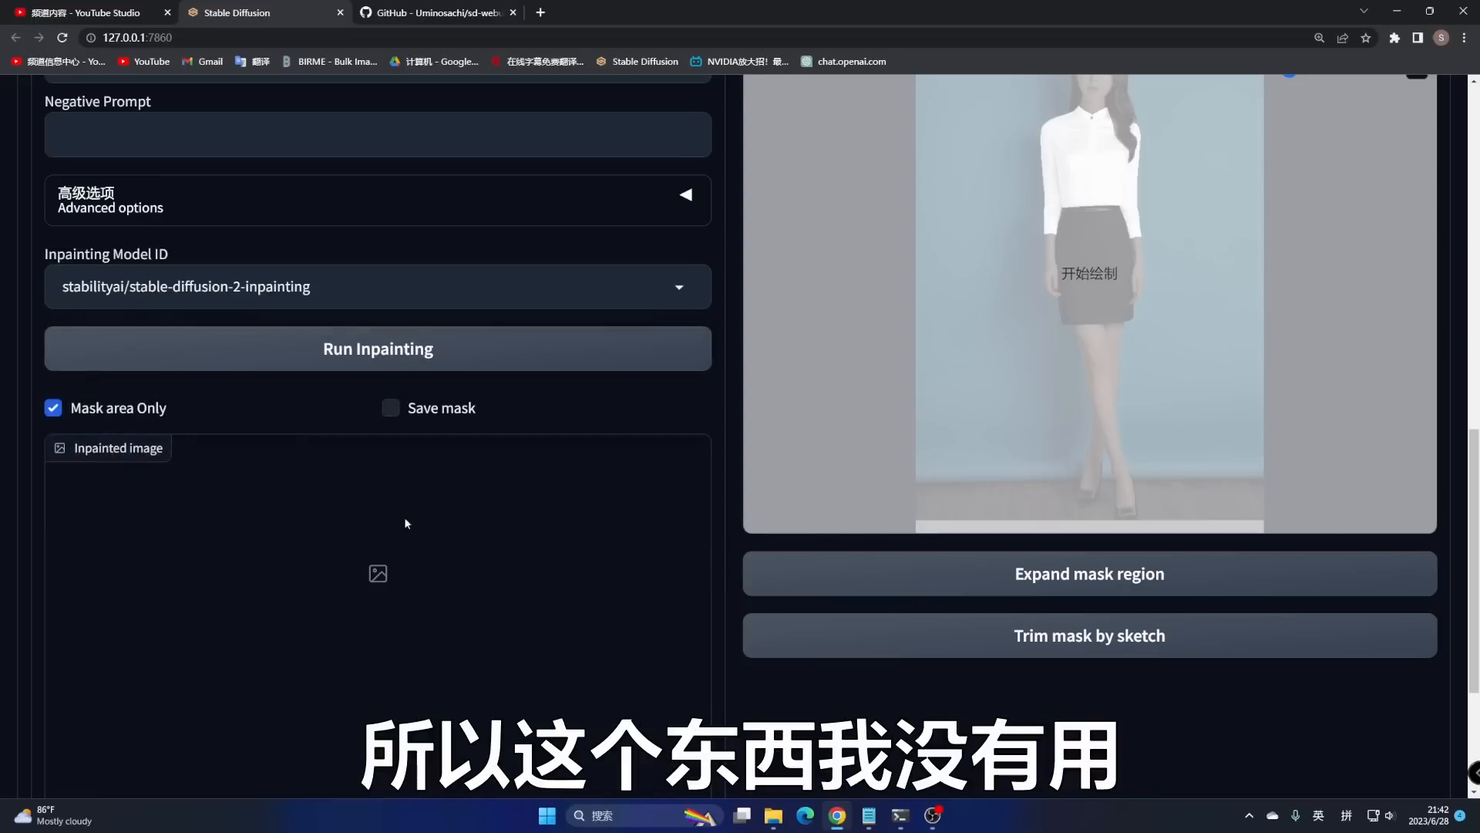
scroll(417, 468, "up", 4)
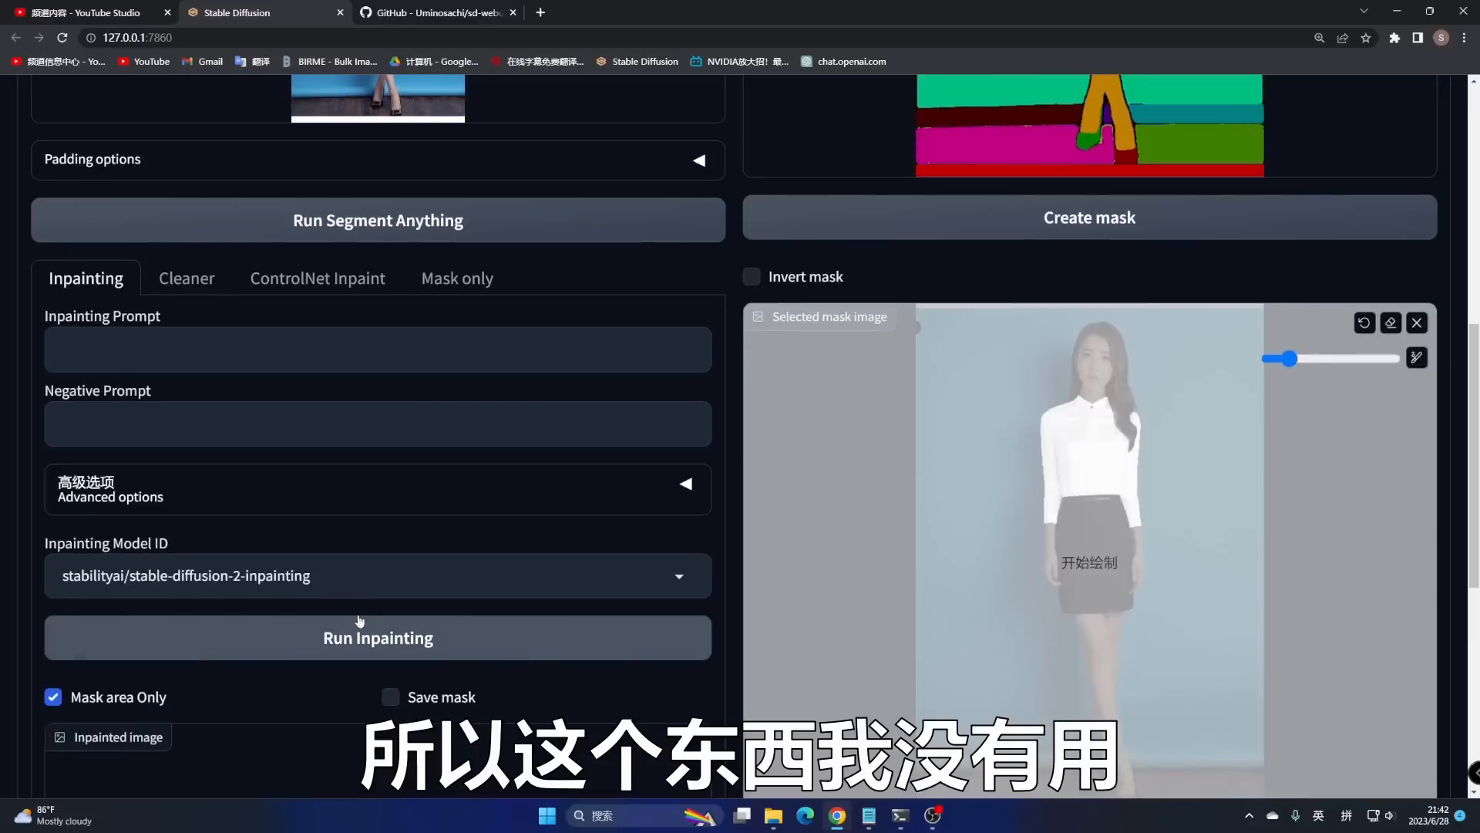
- Open the ControlNet Inpaint settings and look over the prompt fields and advanced options
left_click(324, 281)
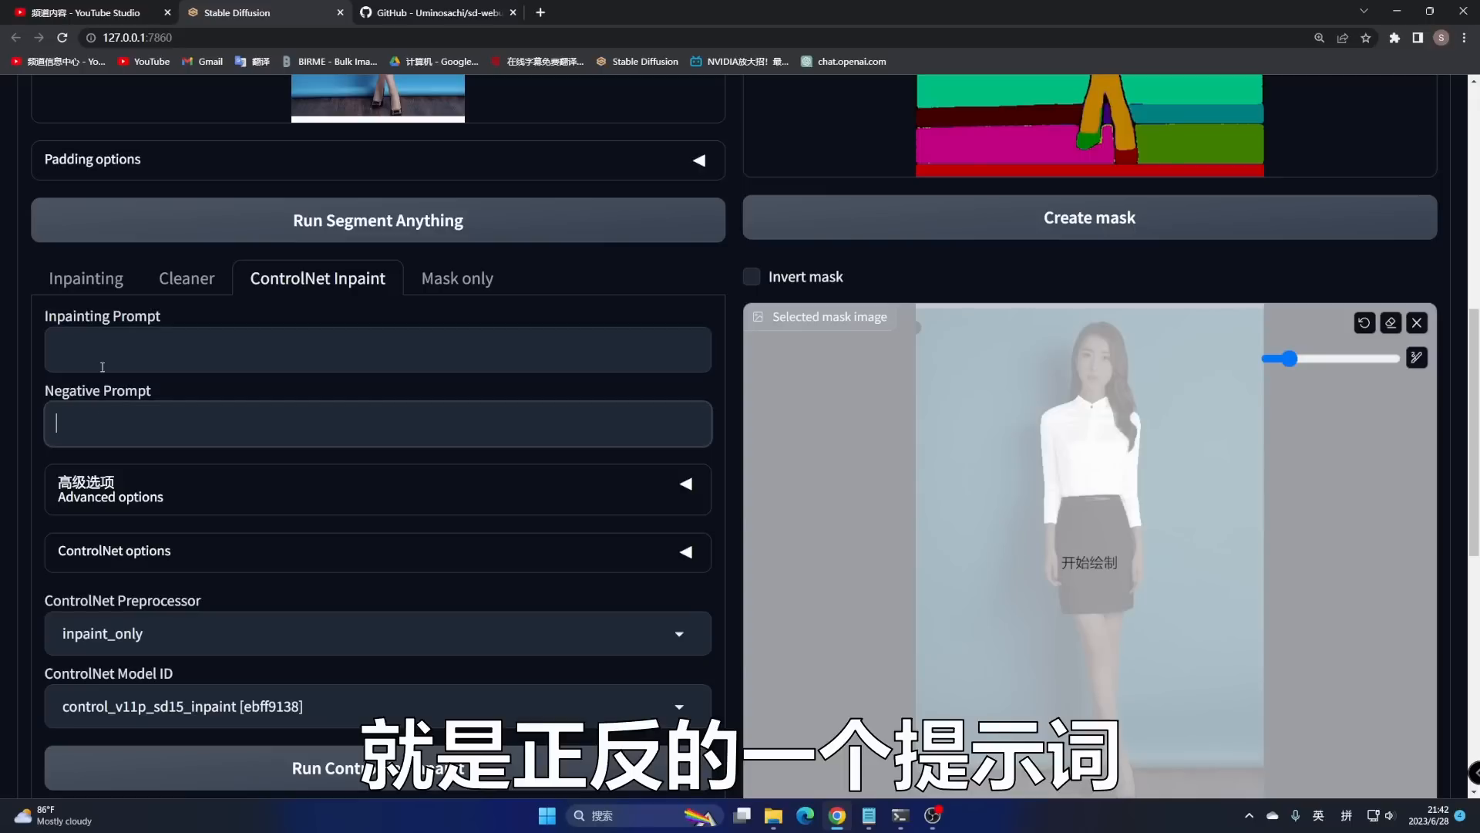
left_click(102, 361)
left_click(102, 420)
scroll(355, 413, "down", 1)
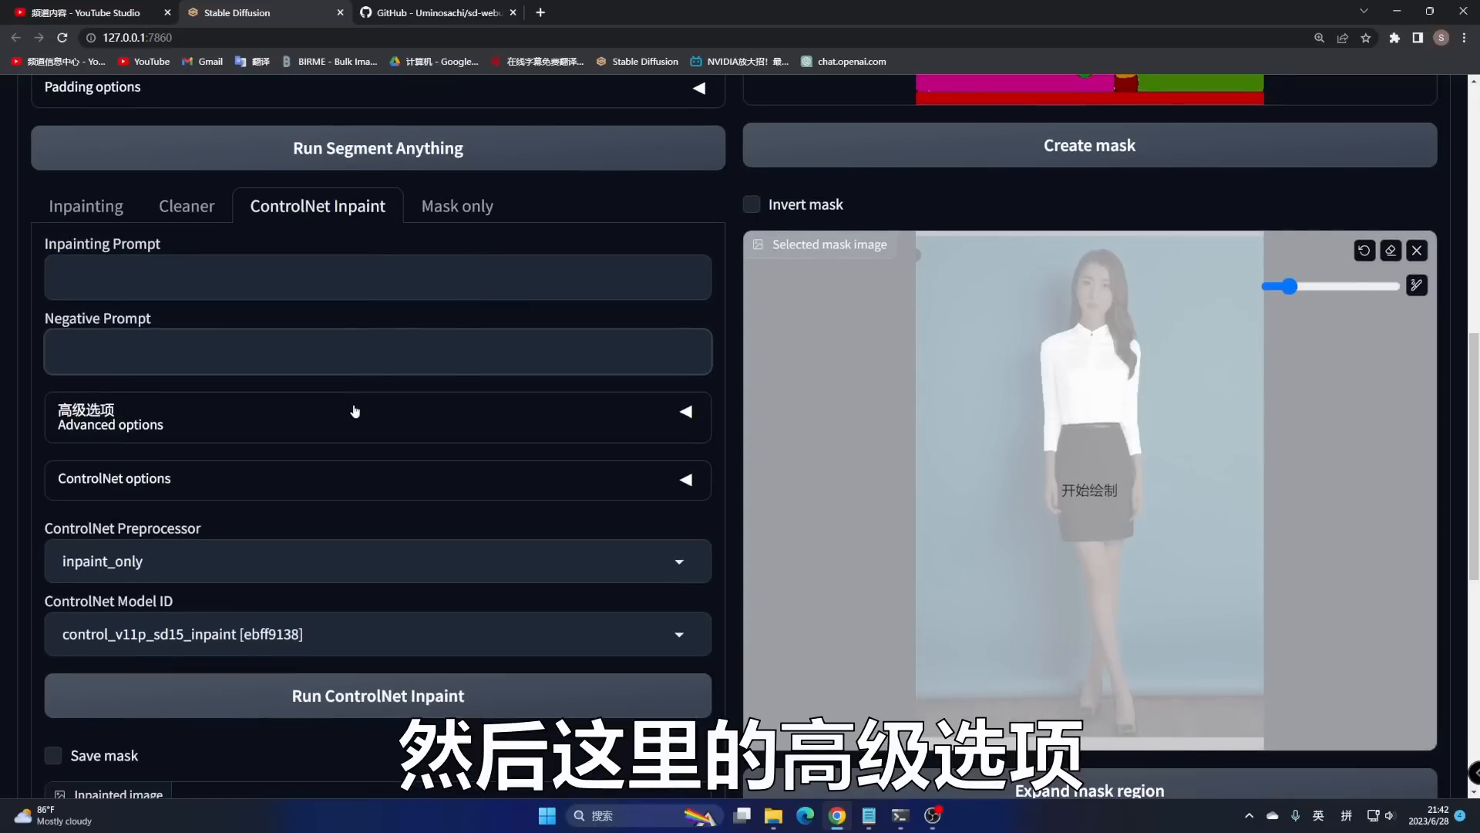
left_click(355, 413)
scroll(351, 293, "down", 3)
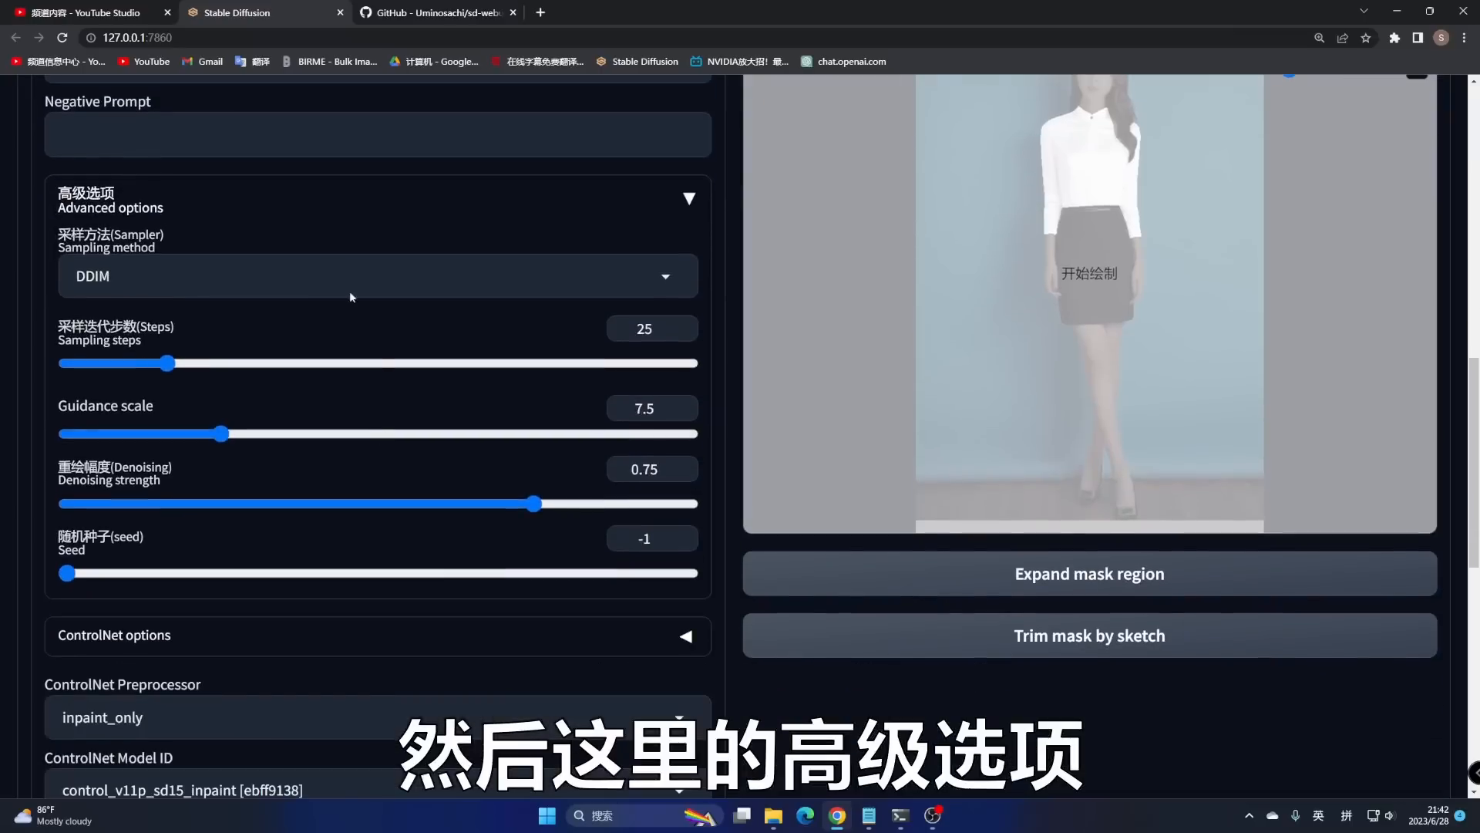
left_click(472, 202)
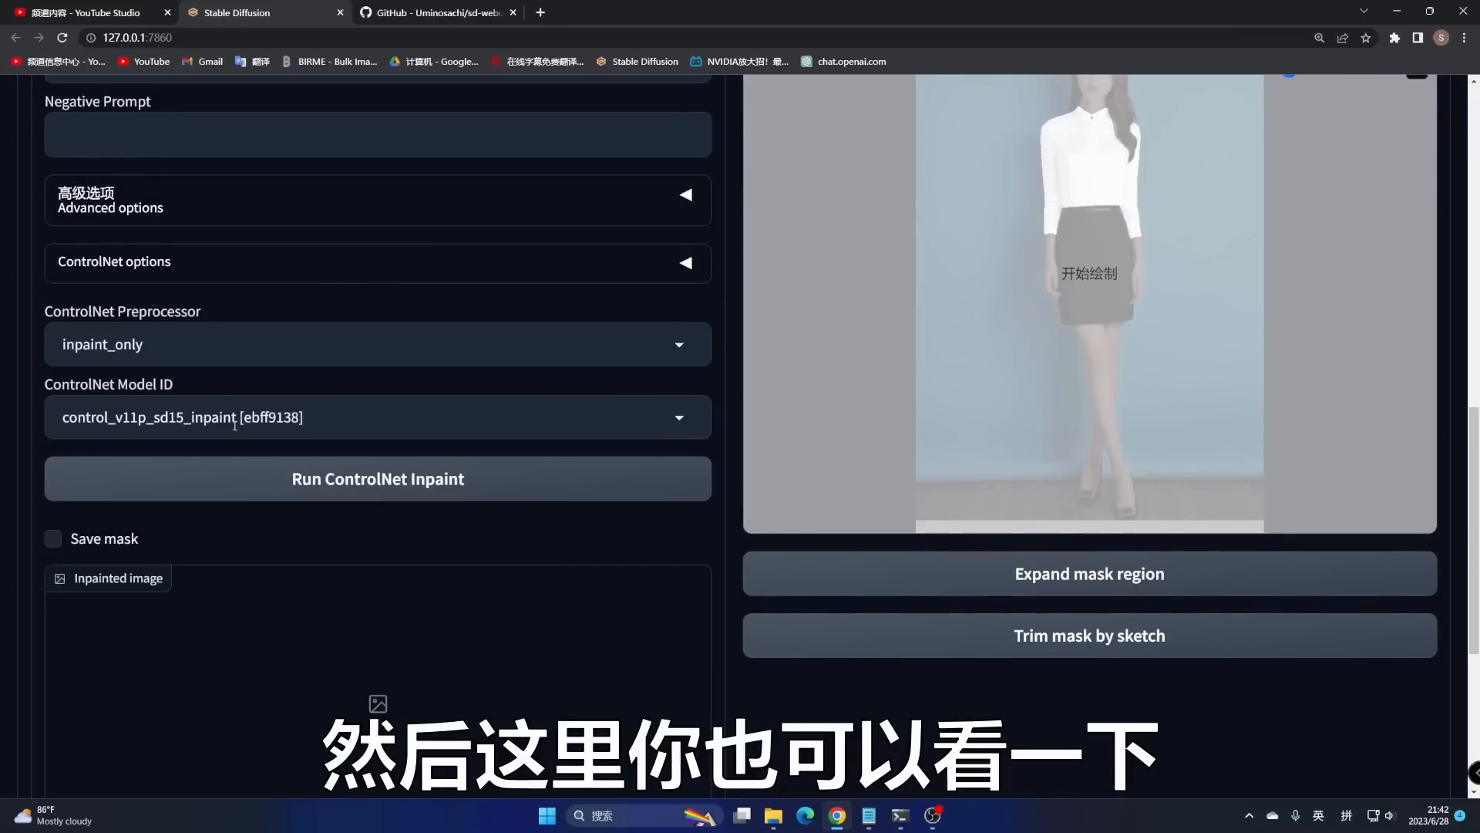
- Keep inpaint_only as the ControlNet preprocessor, then go to the Mask only tab
left_click(197, 349)
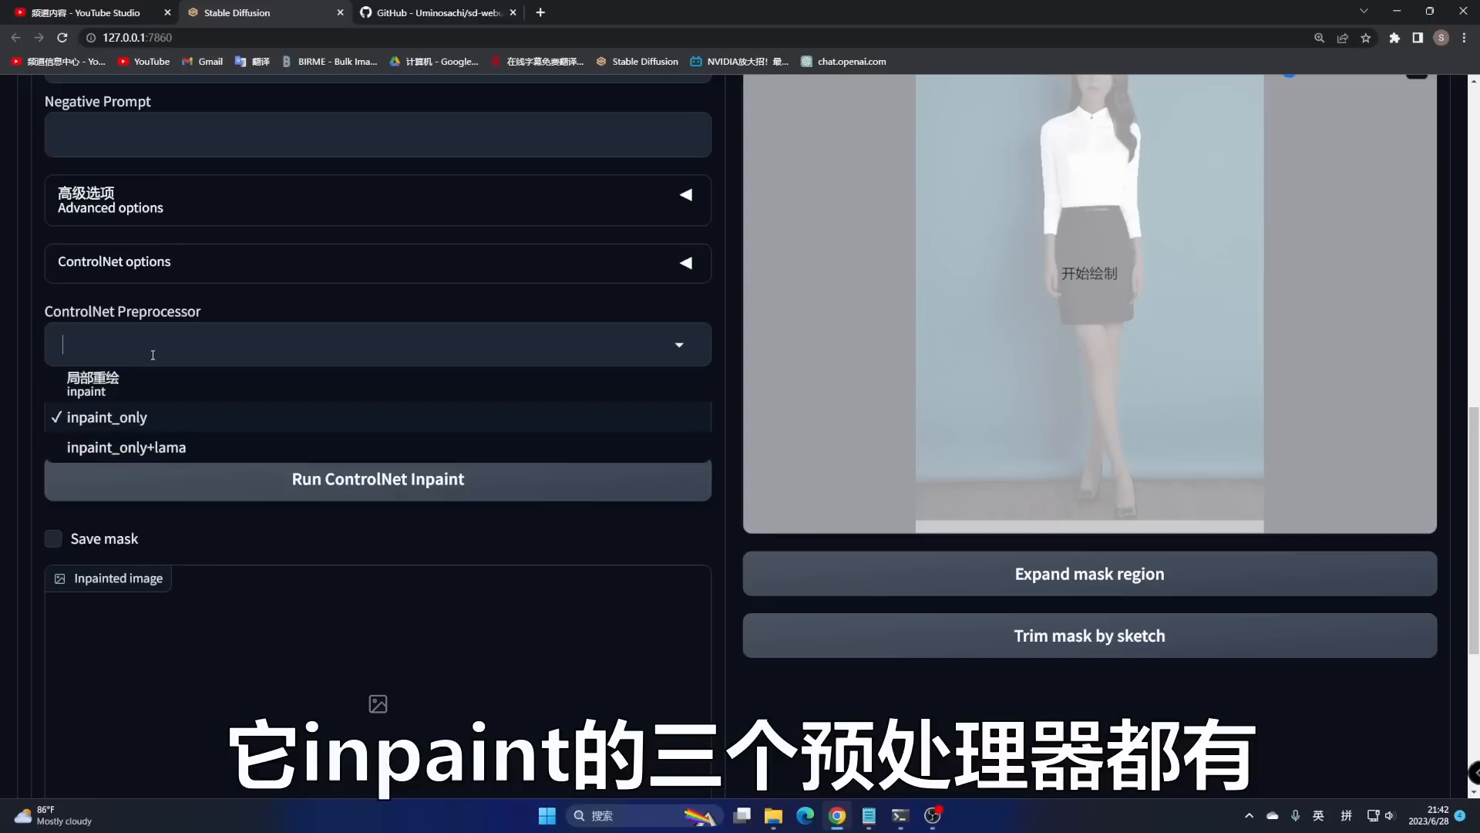
left_click(715, 305)
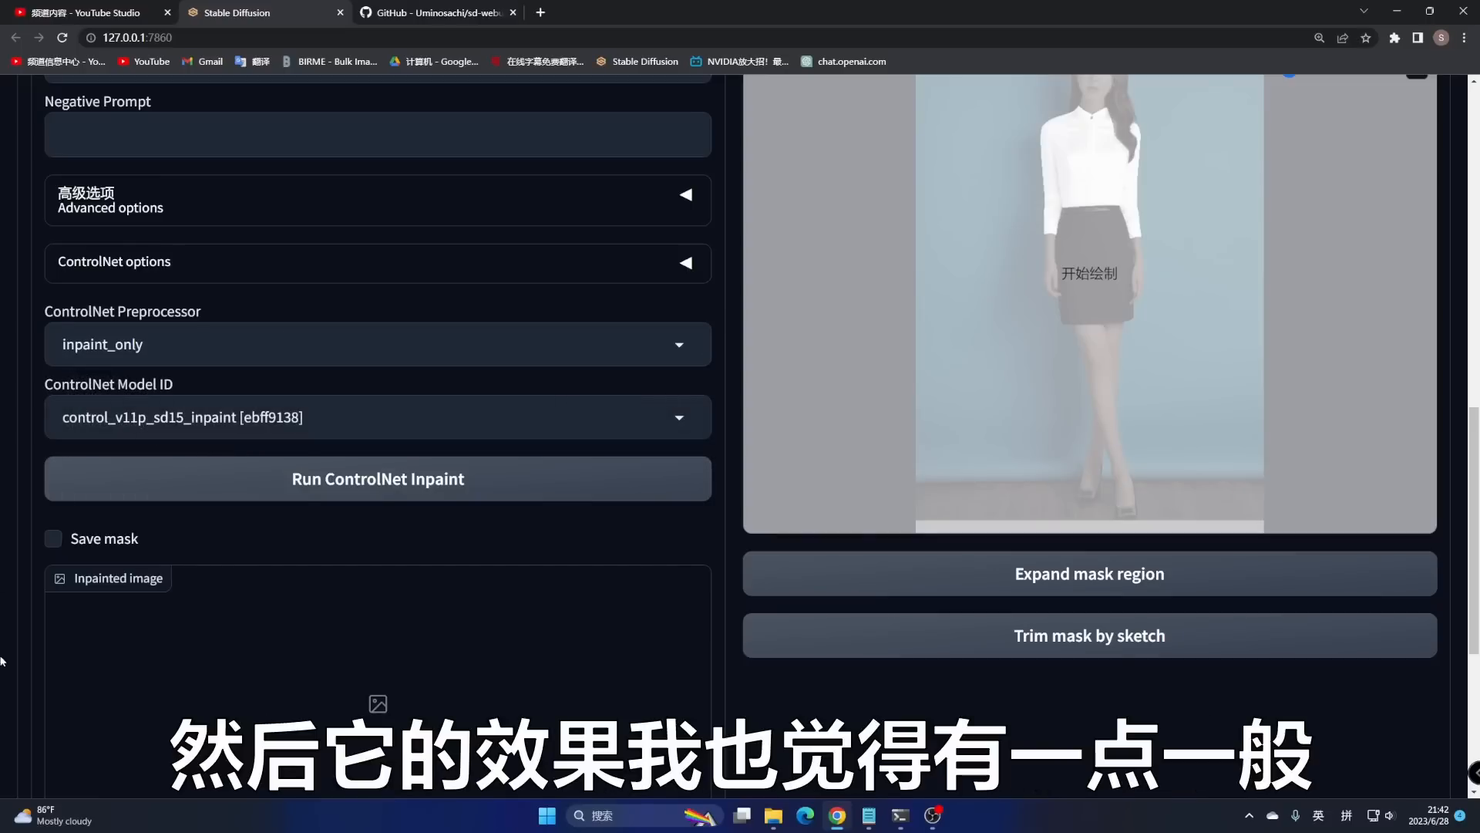
scroll(492, 505, "down", 3)
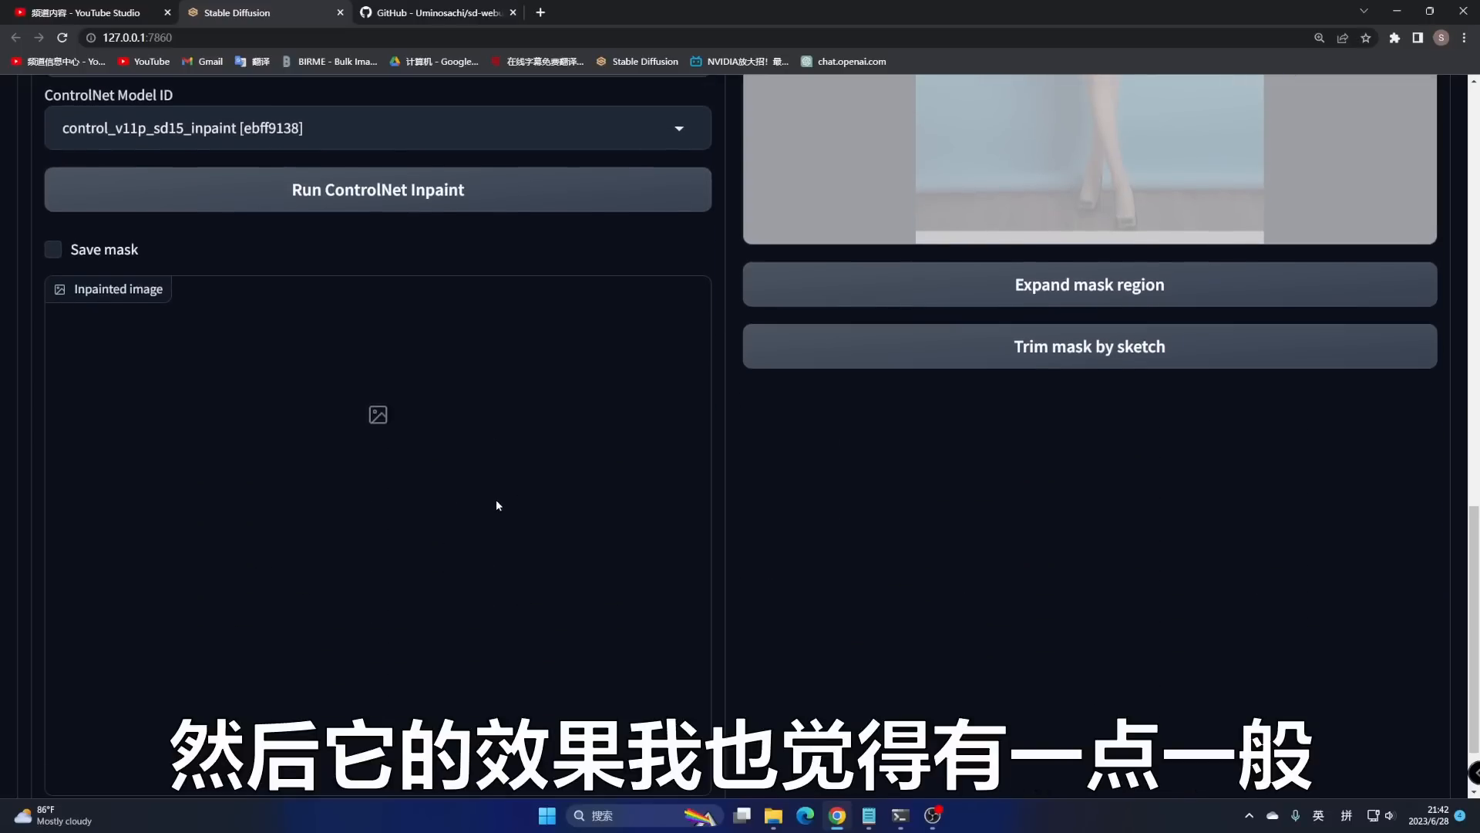
scroll(496, 498, "up", 4)
scroll(512, 528, "up", 3)
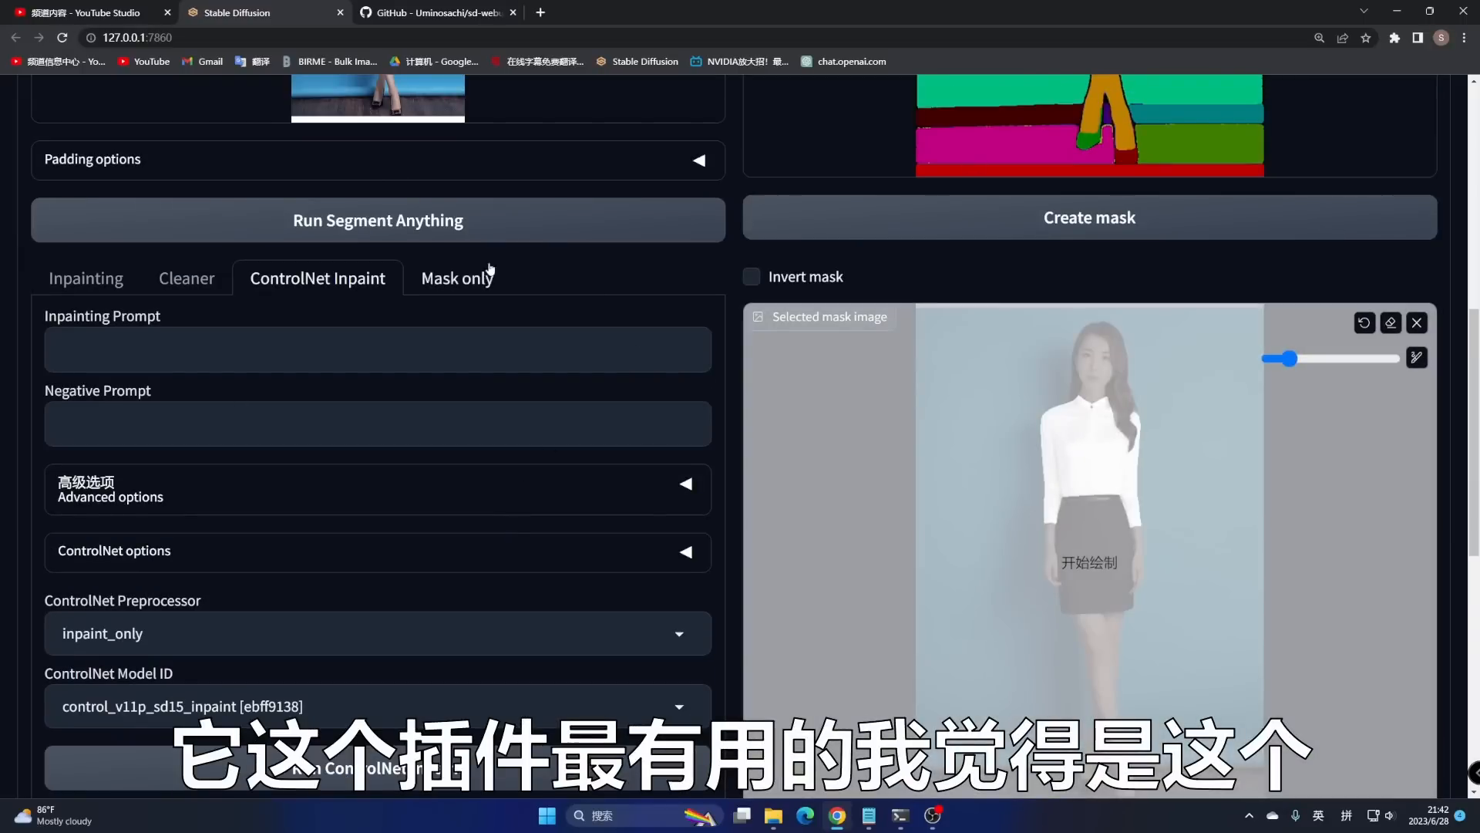
left_click(476, 291)
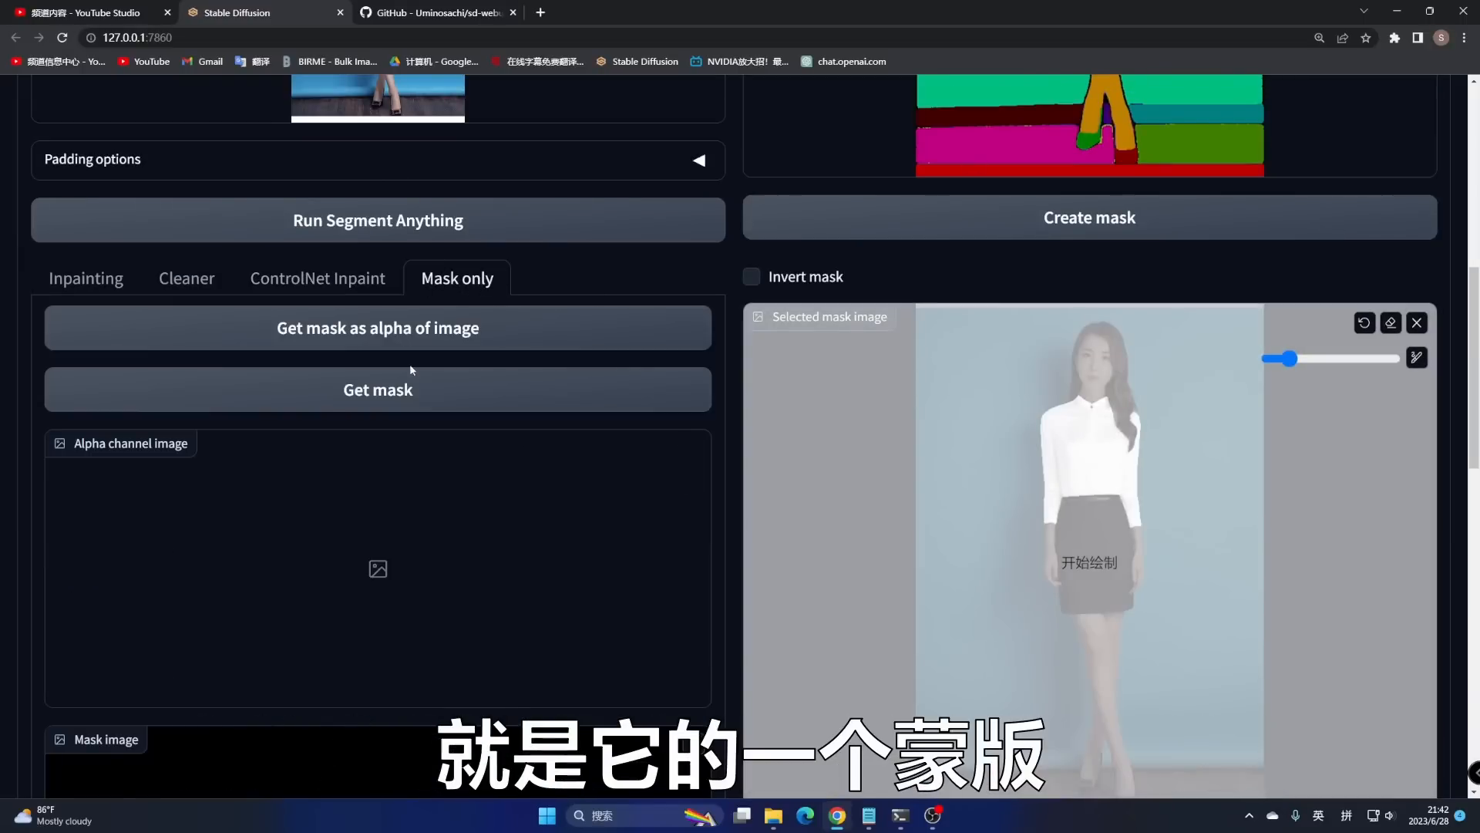
- Generate the black-and-white shirt mask and send it with the photo to img2img inpaint
left_click(366, 396)
scroll(476, 512, "down", 7)
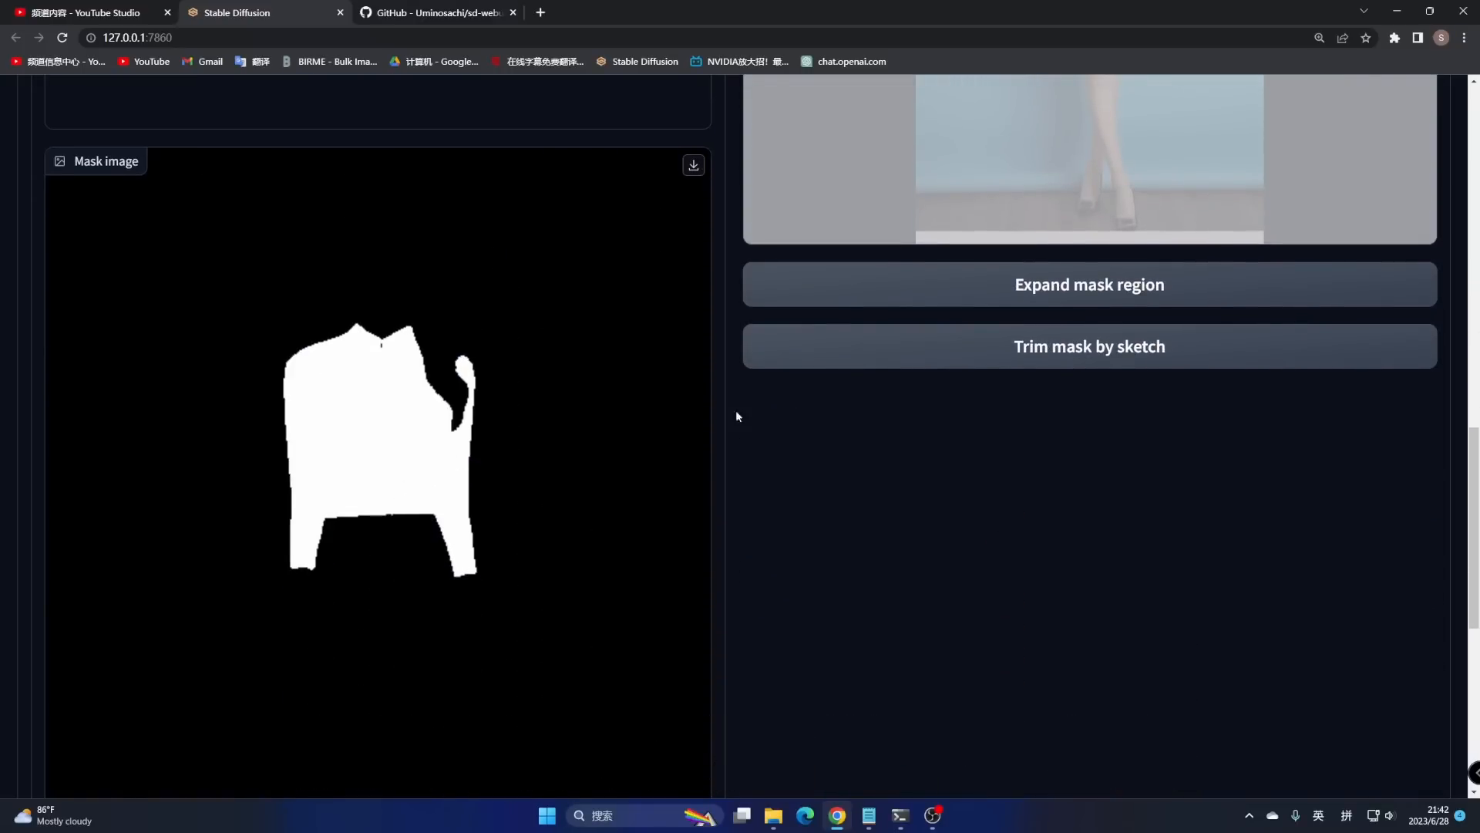
scroll(378, 428, "up", 1)
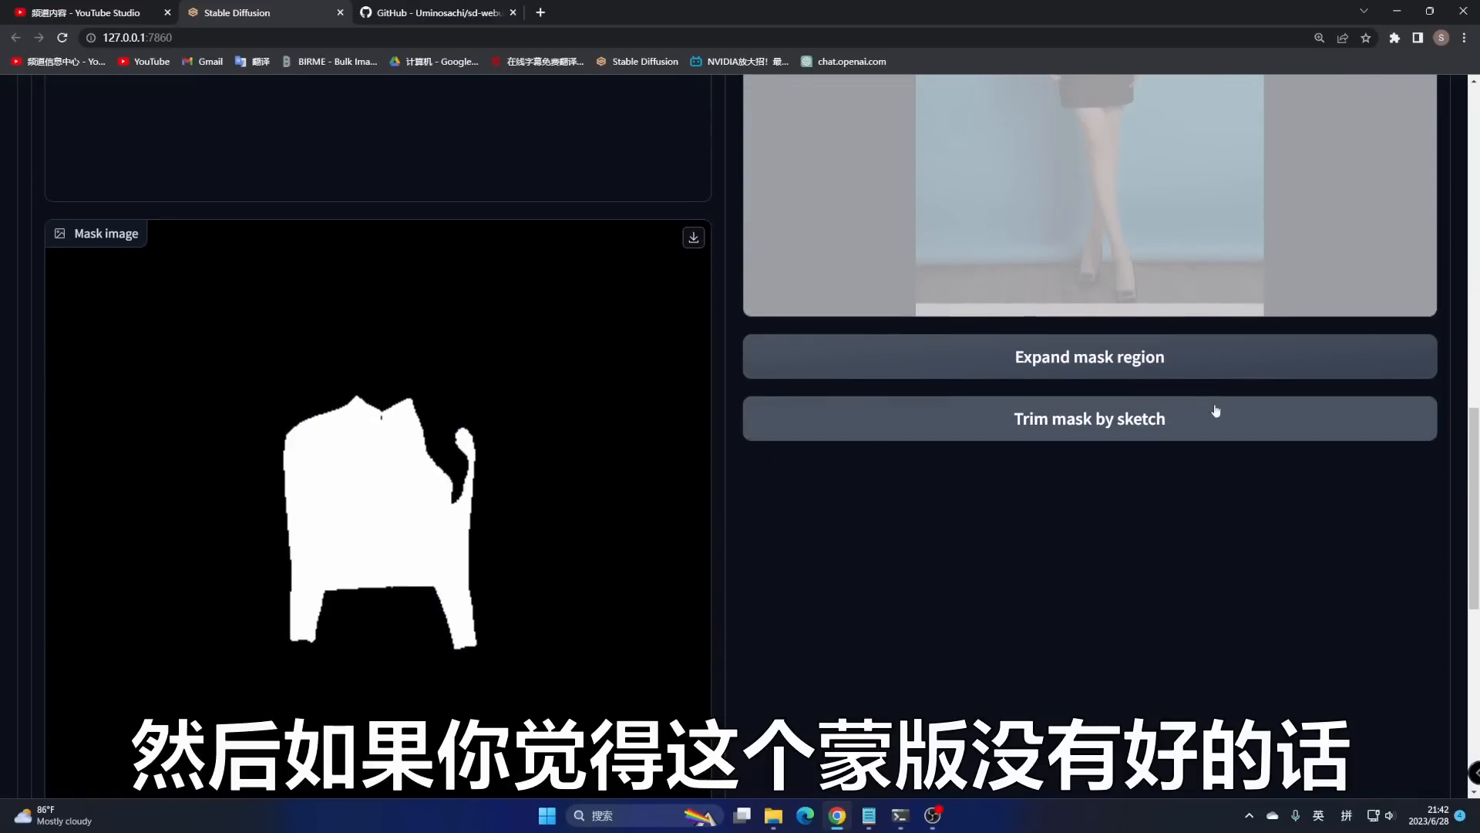
scroll(1164, 428, "up", 1)
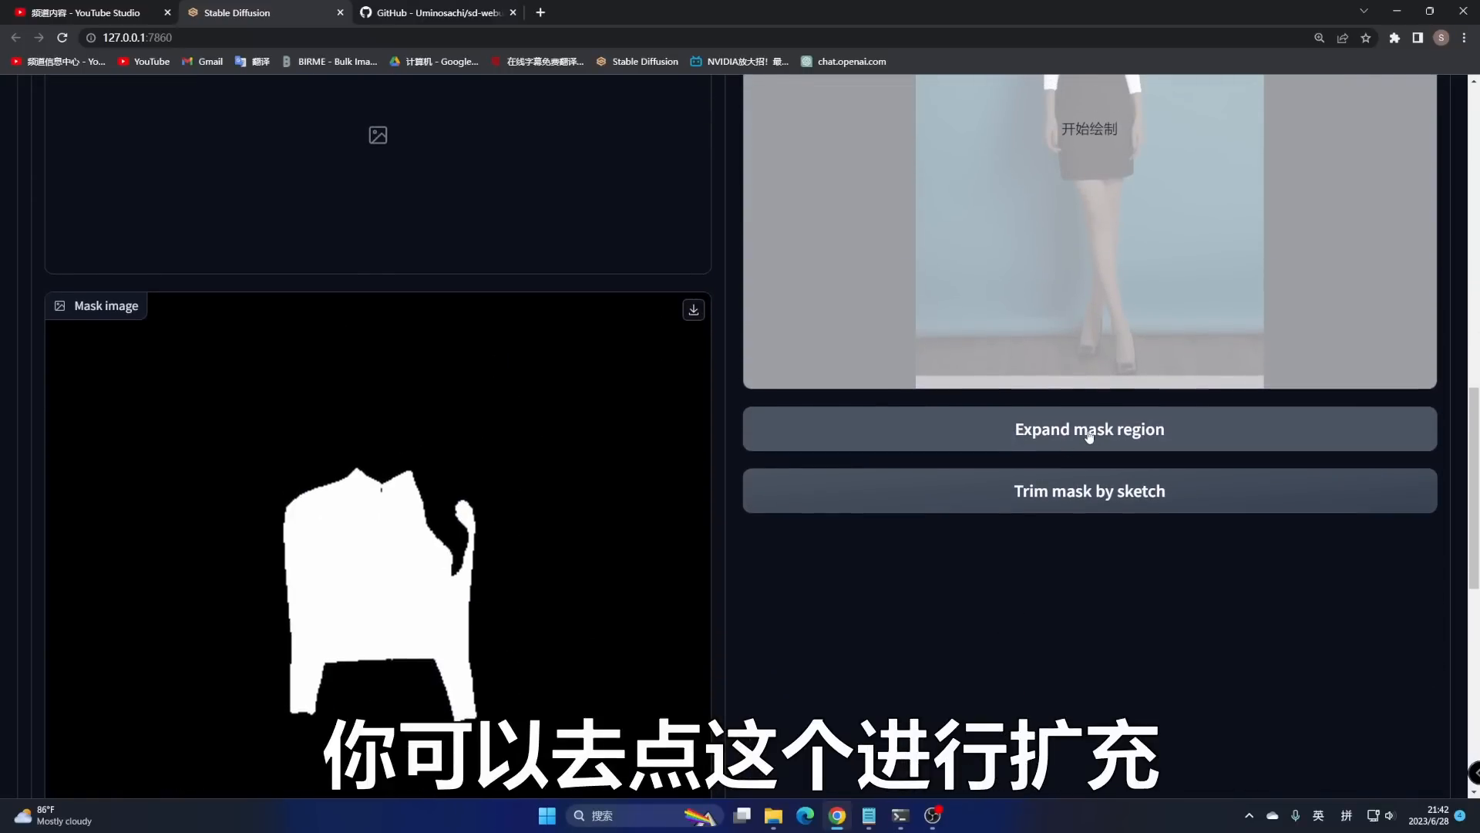
scroll(378, 512, "down", 10)
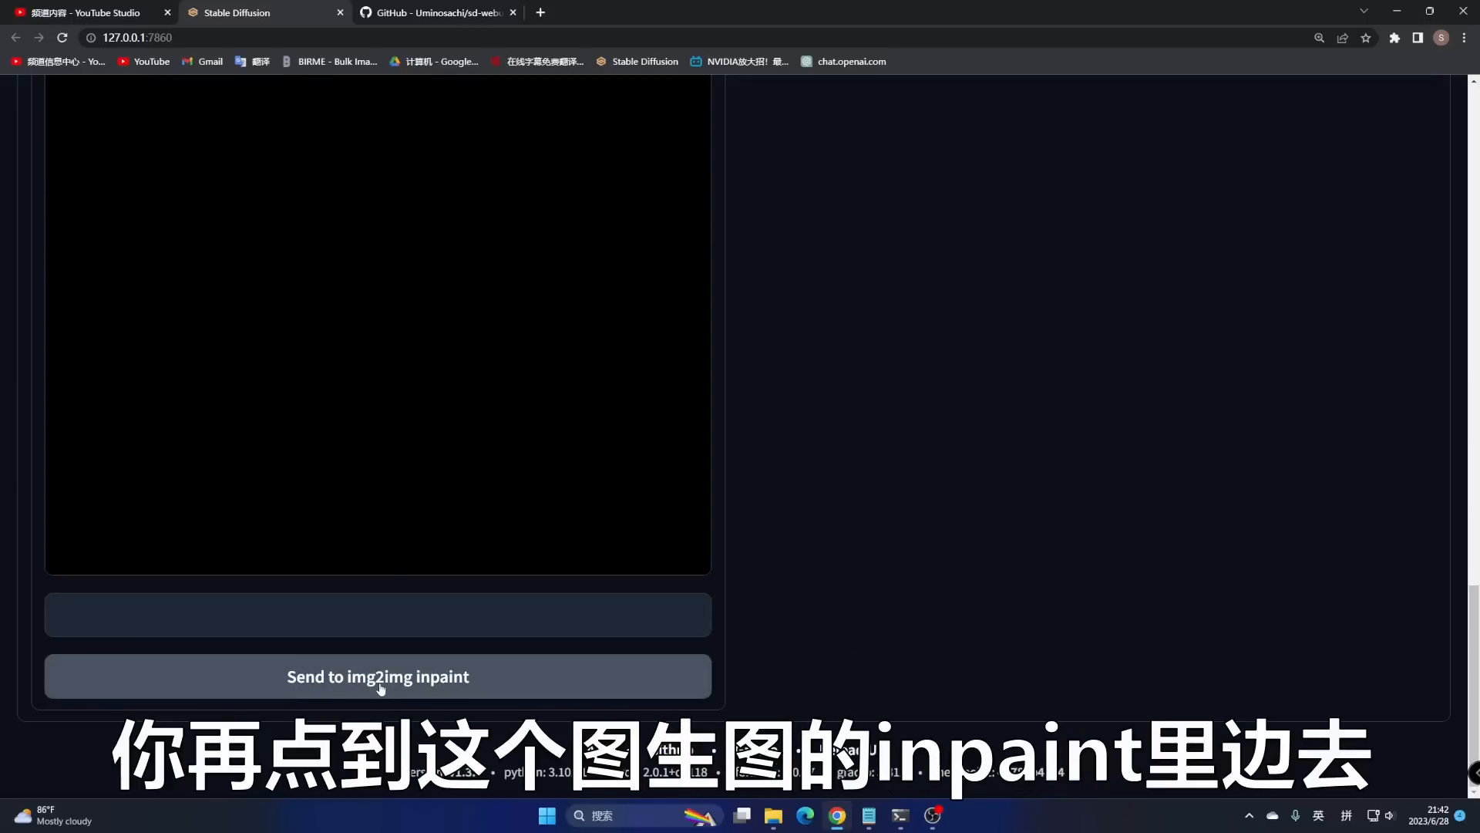
left_click(380, 677)
- Add the prompt tags 灰色的衬衣 (Grey shirt) and 职业装 (Business Attire) in img2img
scroll(490, 583, "down", 1)
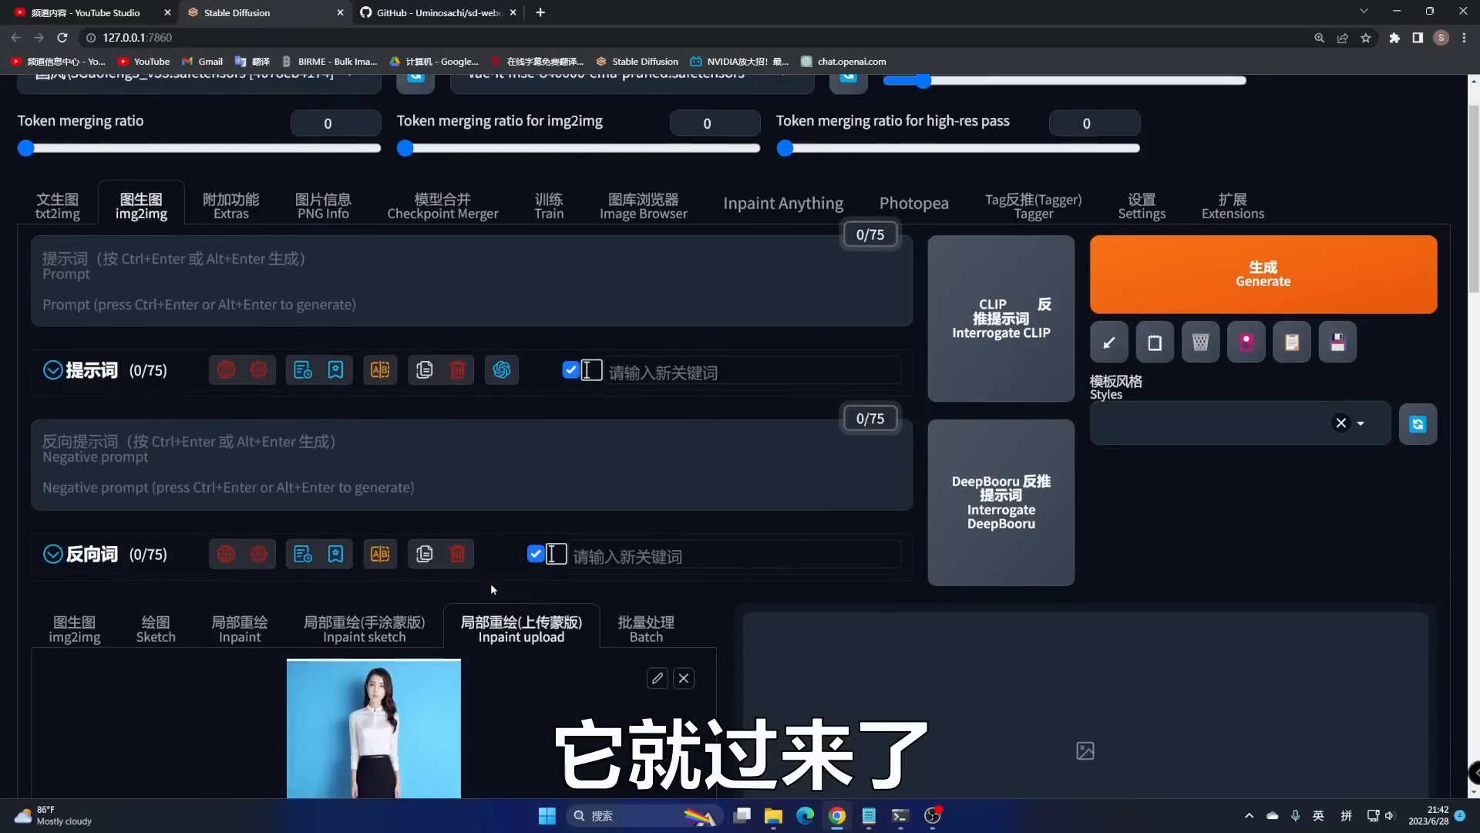
scroll(490, 583, "down", 3)
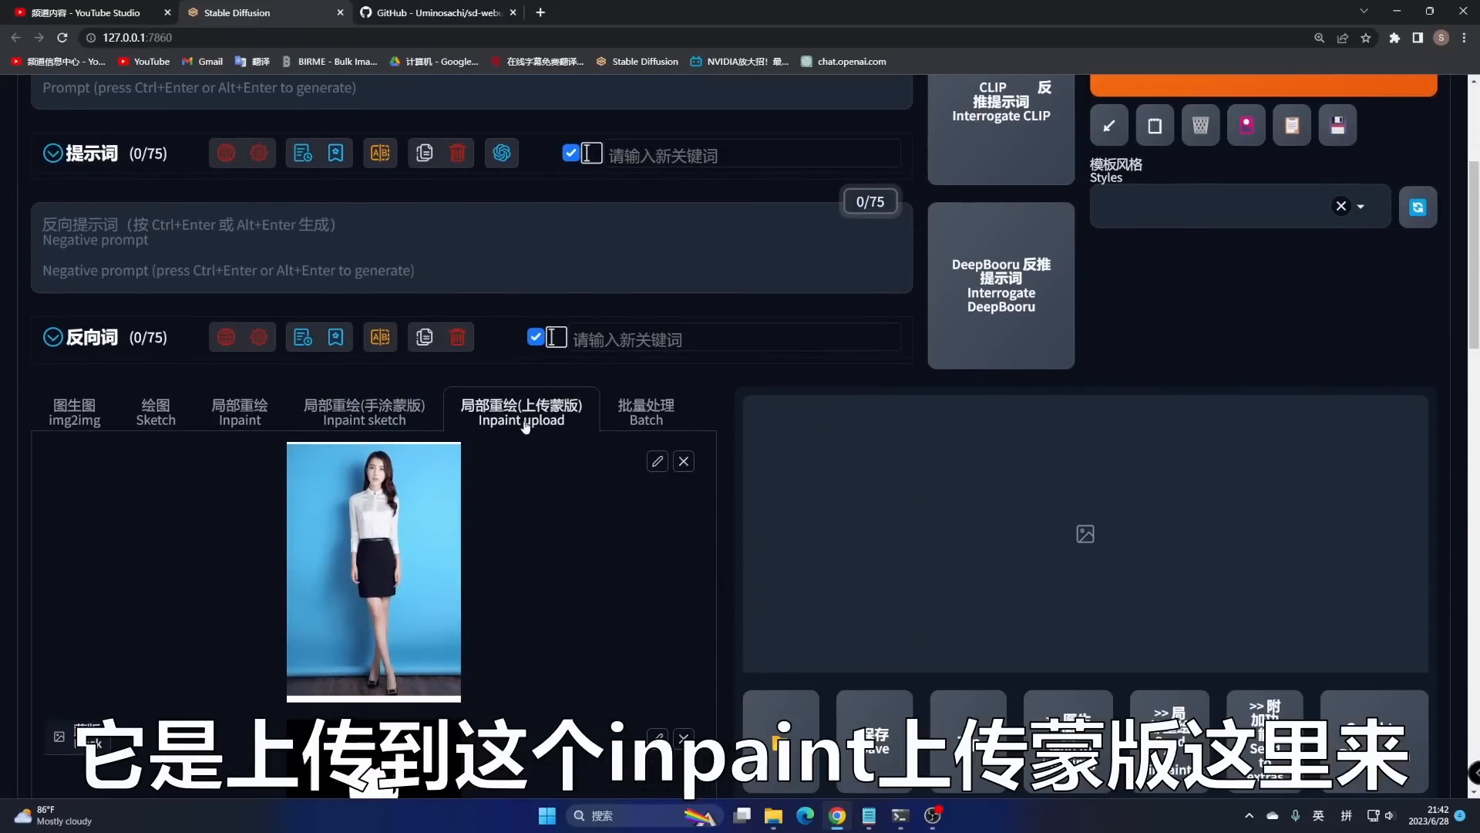
scroll(524, 422, "down", 7)
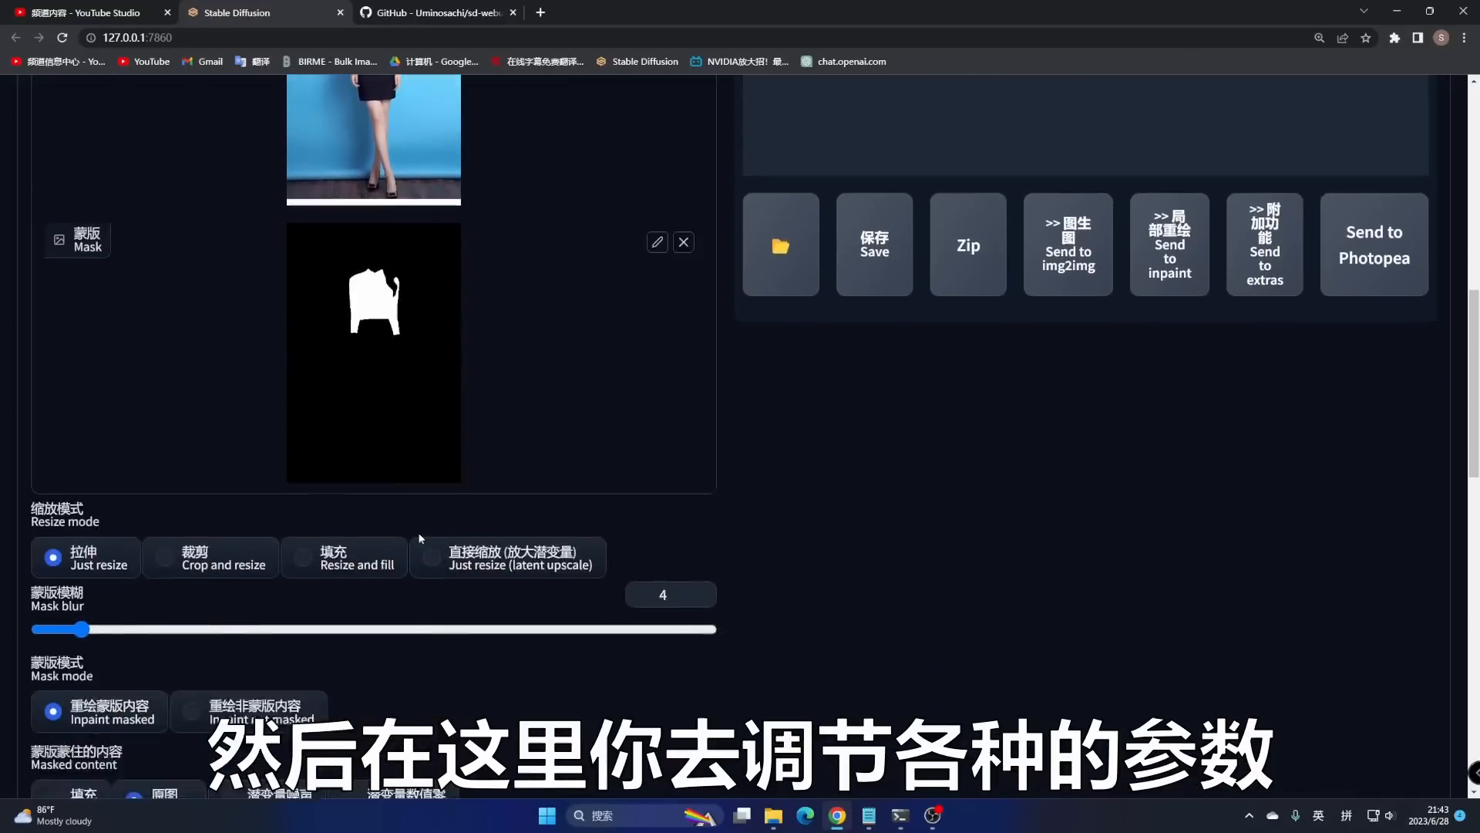
scroll(421, 539, "down", 4)
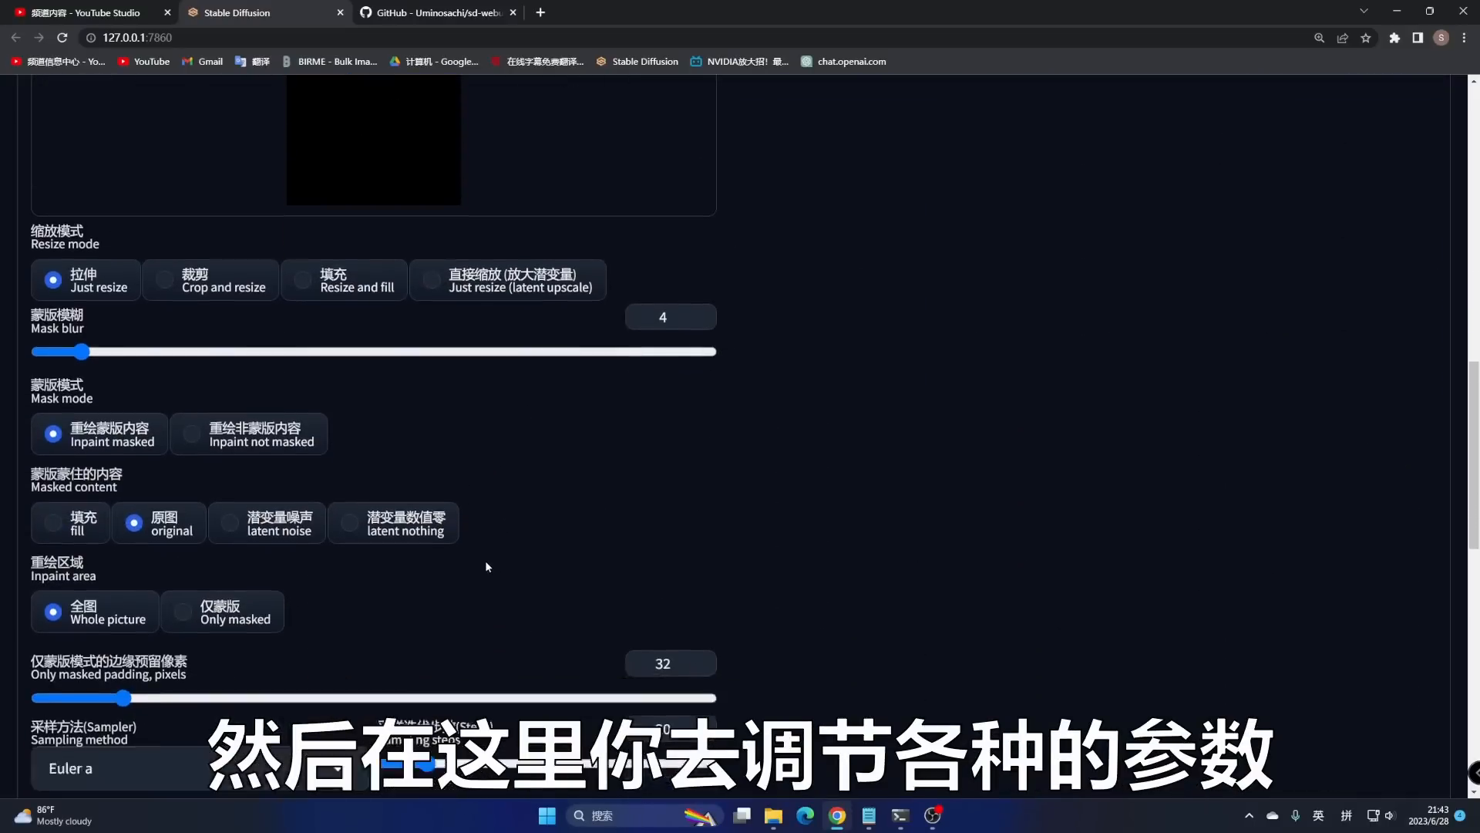
scroll(485, 567, "down", 12)
scroll(555, 700, "up", 20)
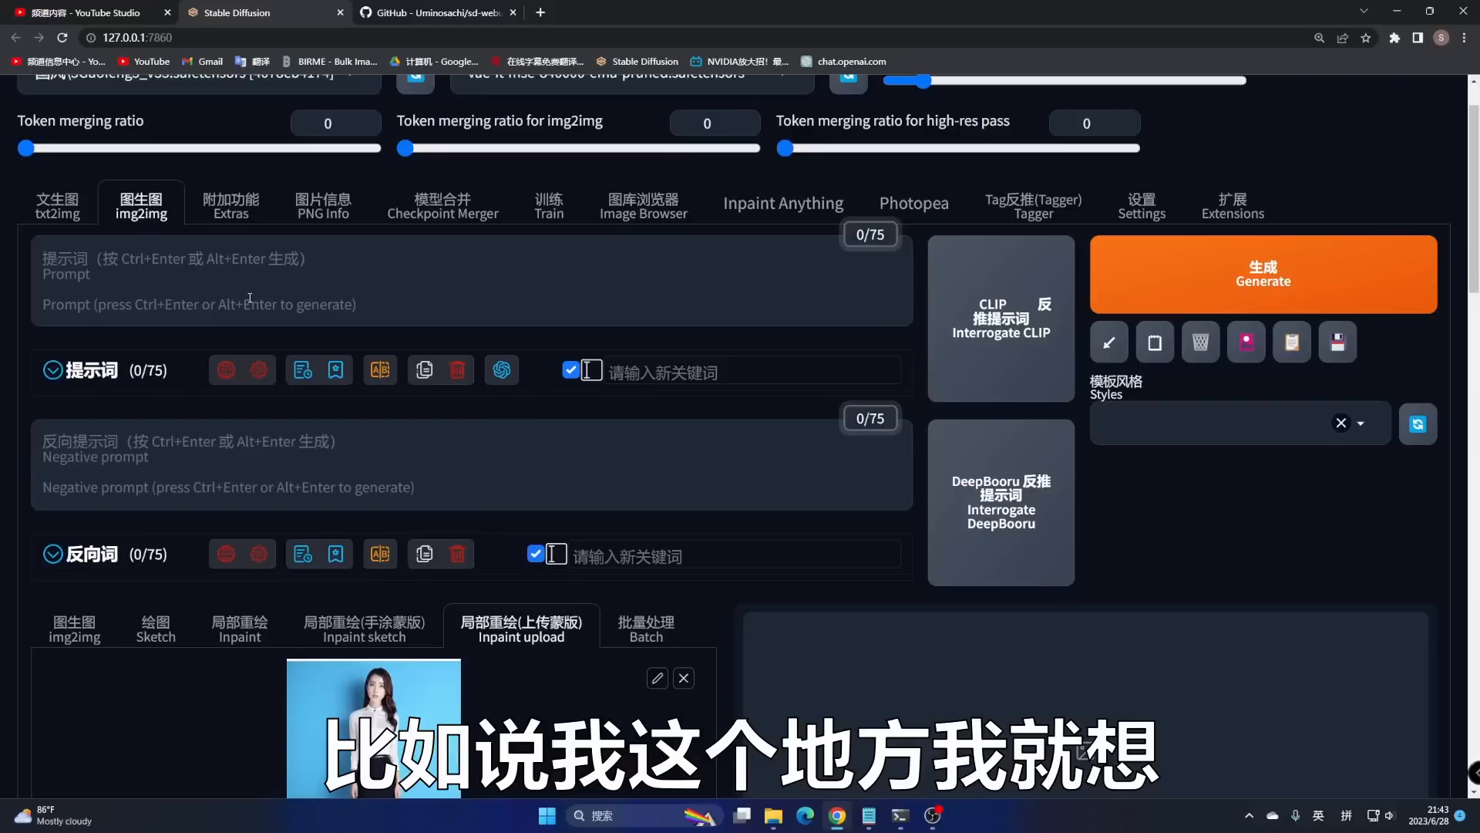
left_click(650, 373)
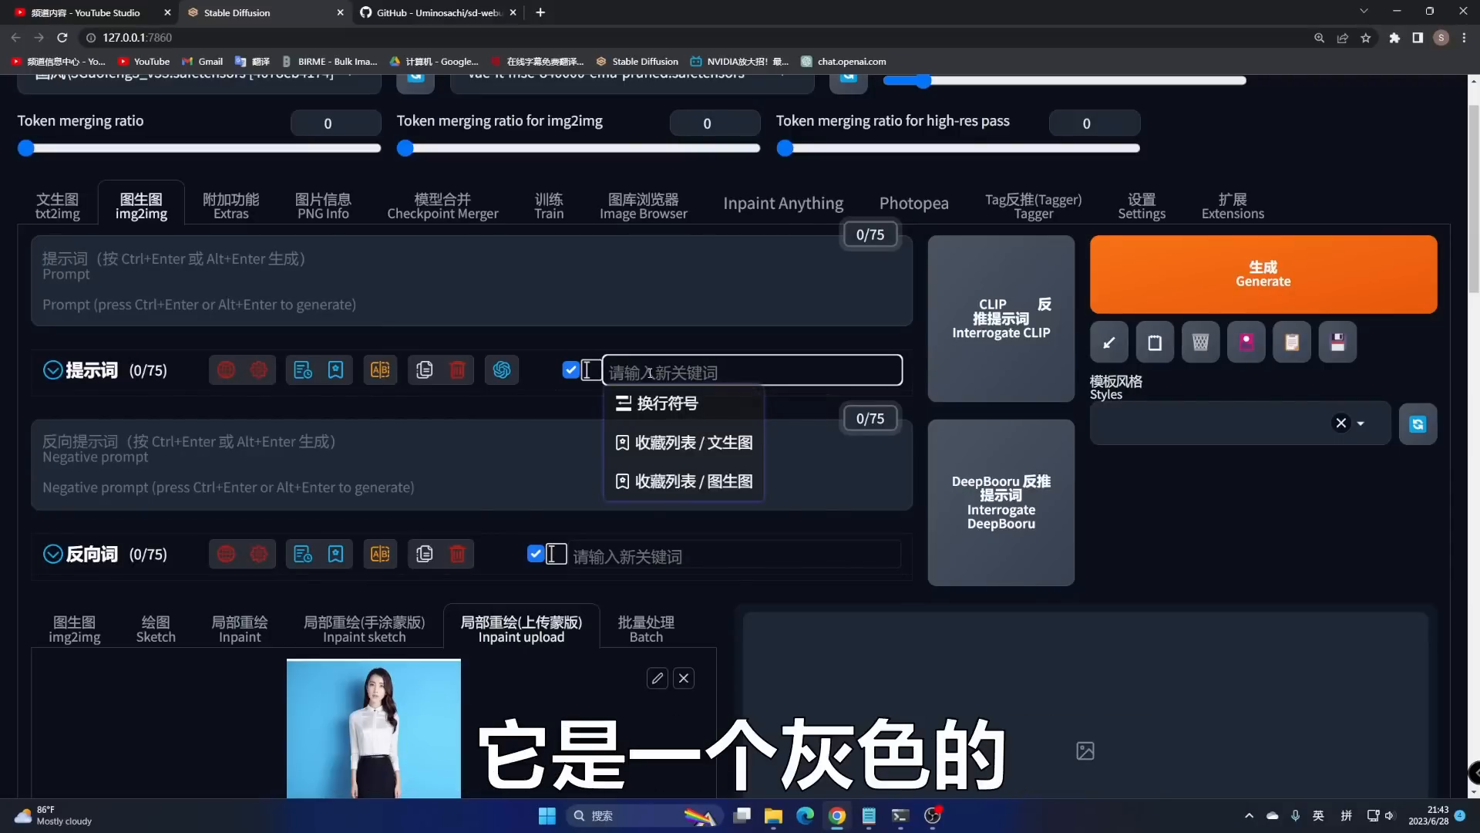
type("huise")
key("BackSpace")
key("BackSpace")
key("BackSpace")
key("BackSpace")
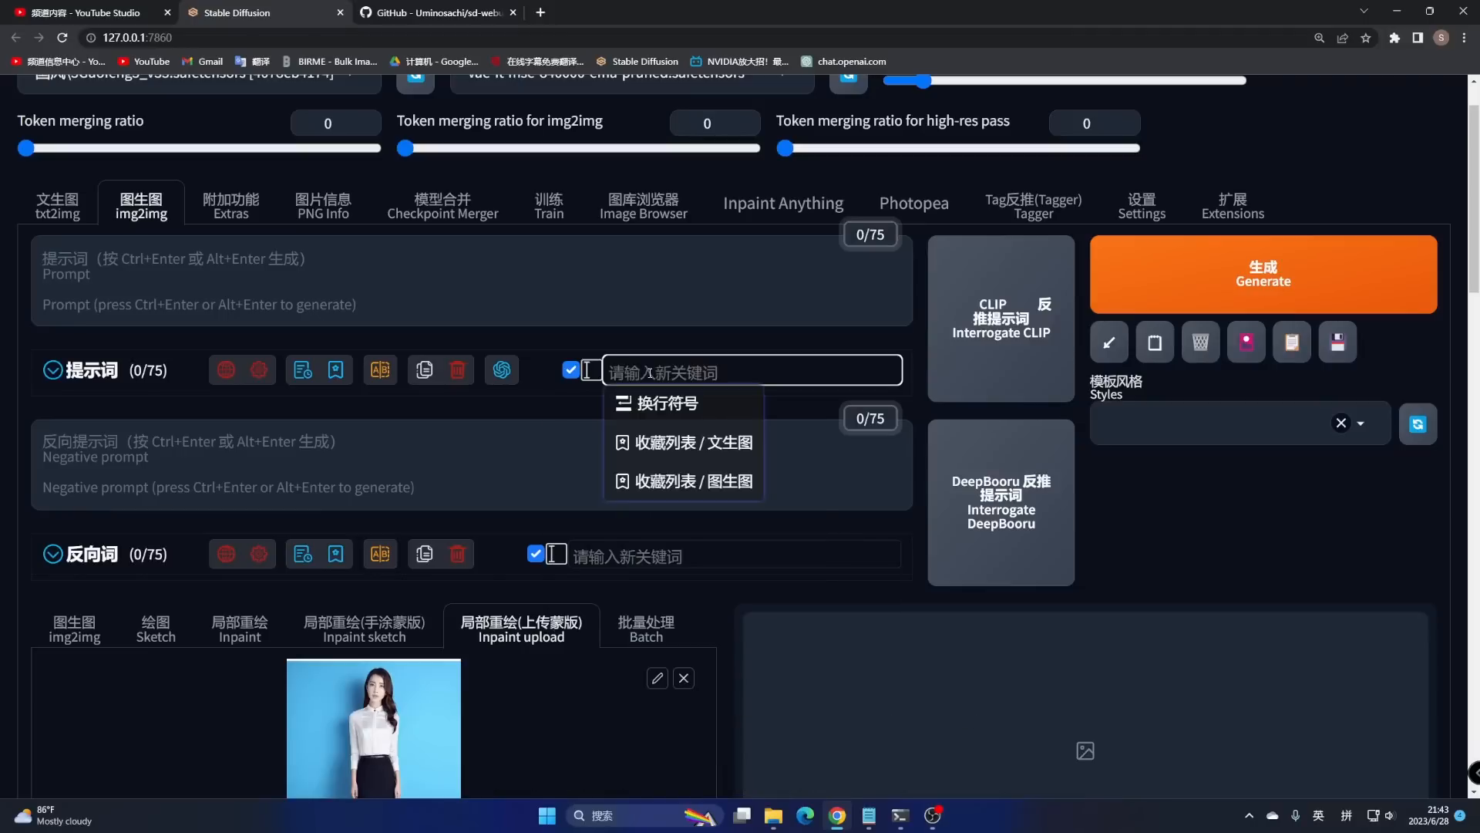
key("shift")
type("灰色的")
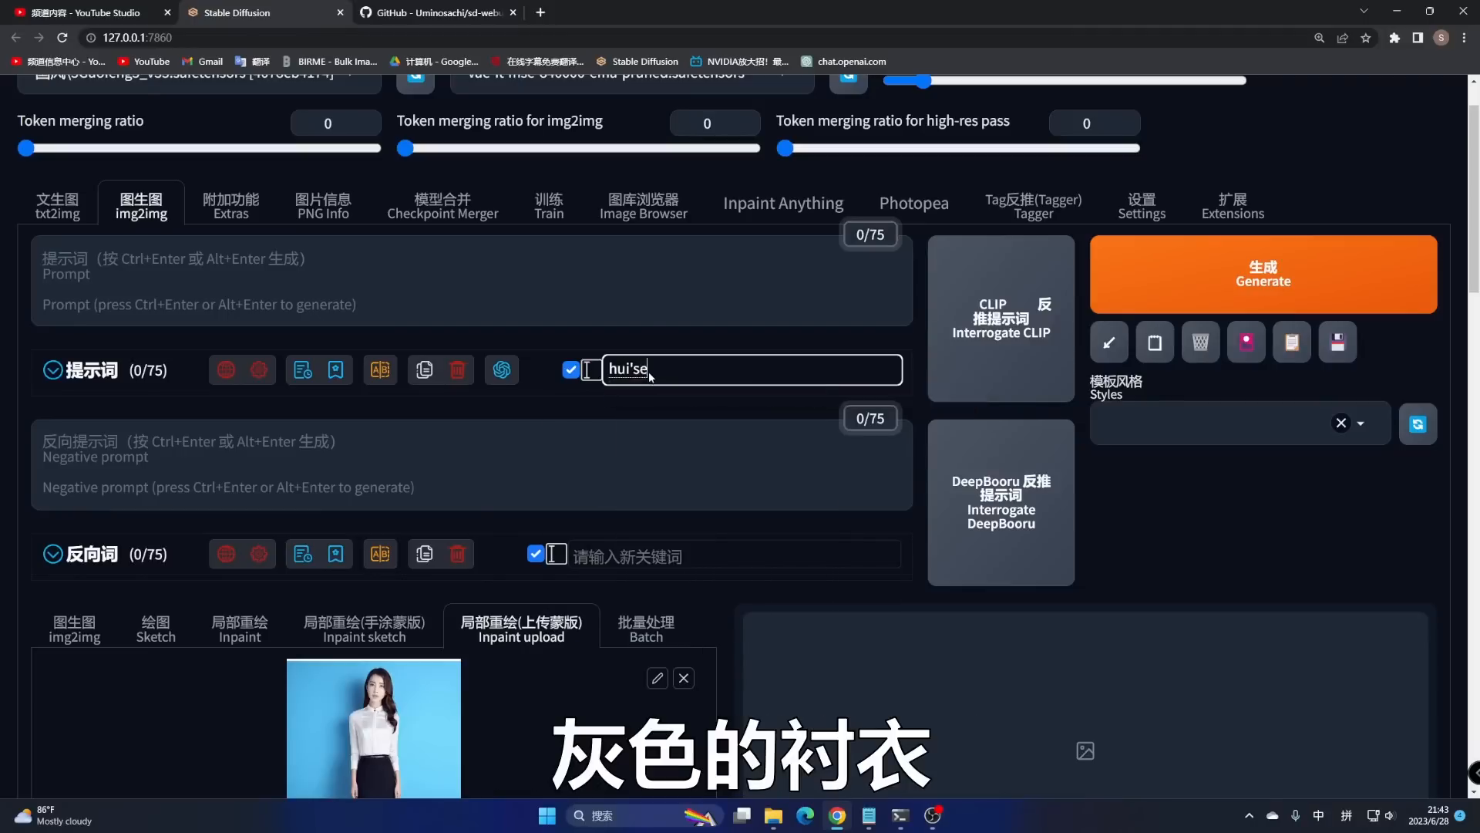
type("chen'yi")
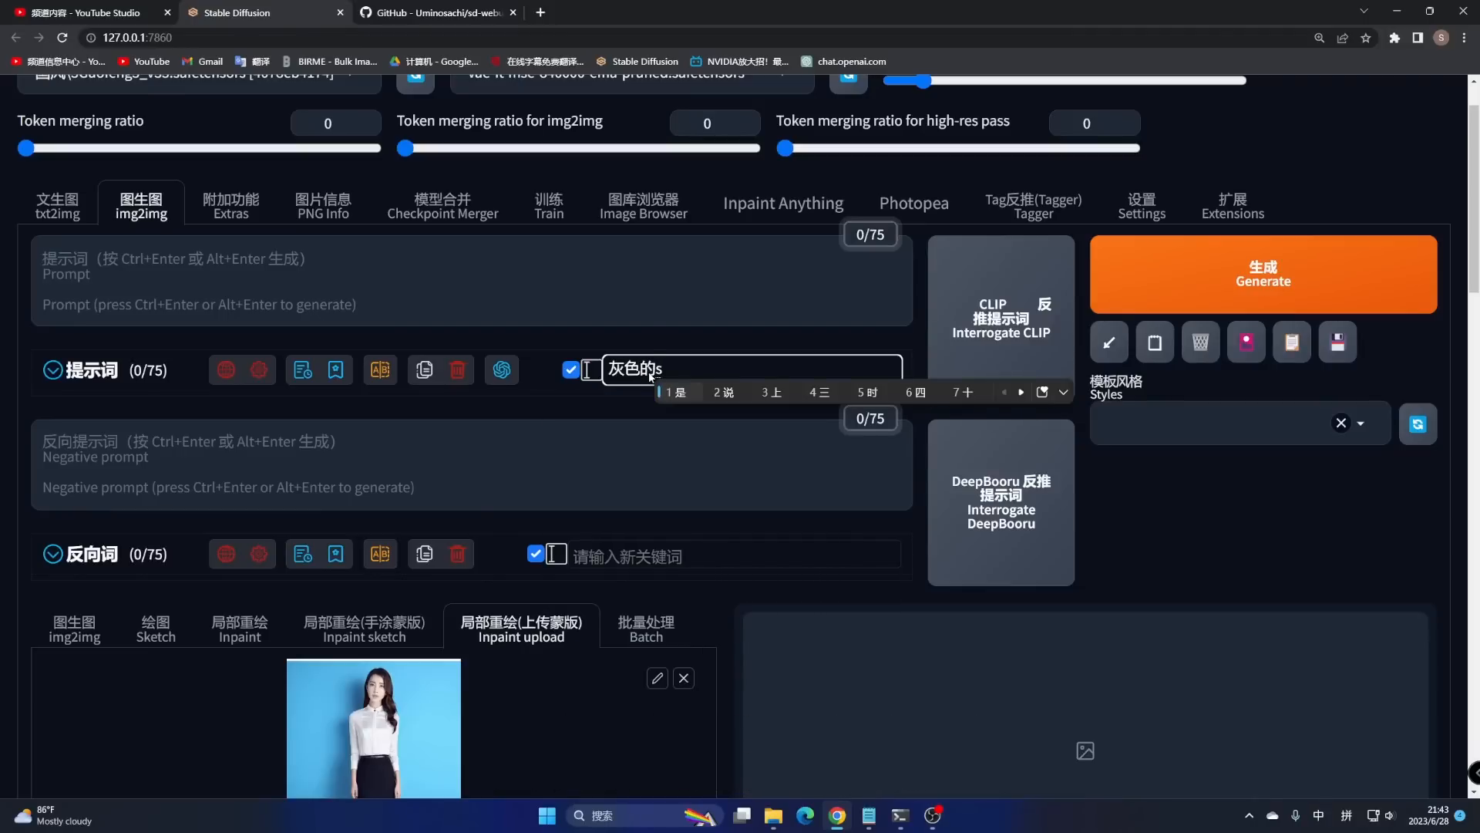
key("space")
key("Return")
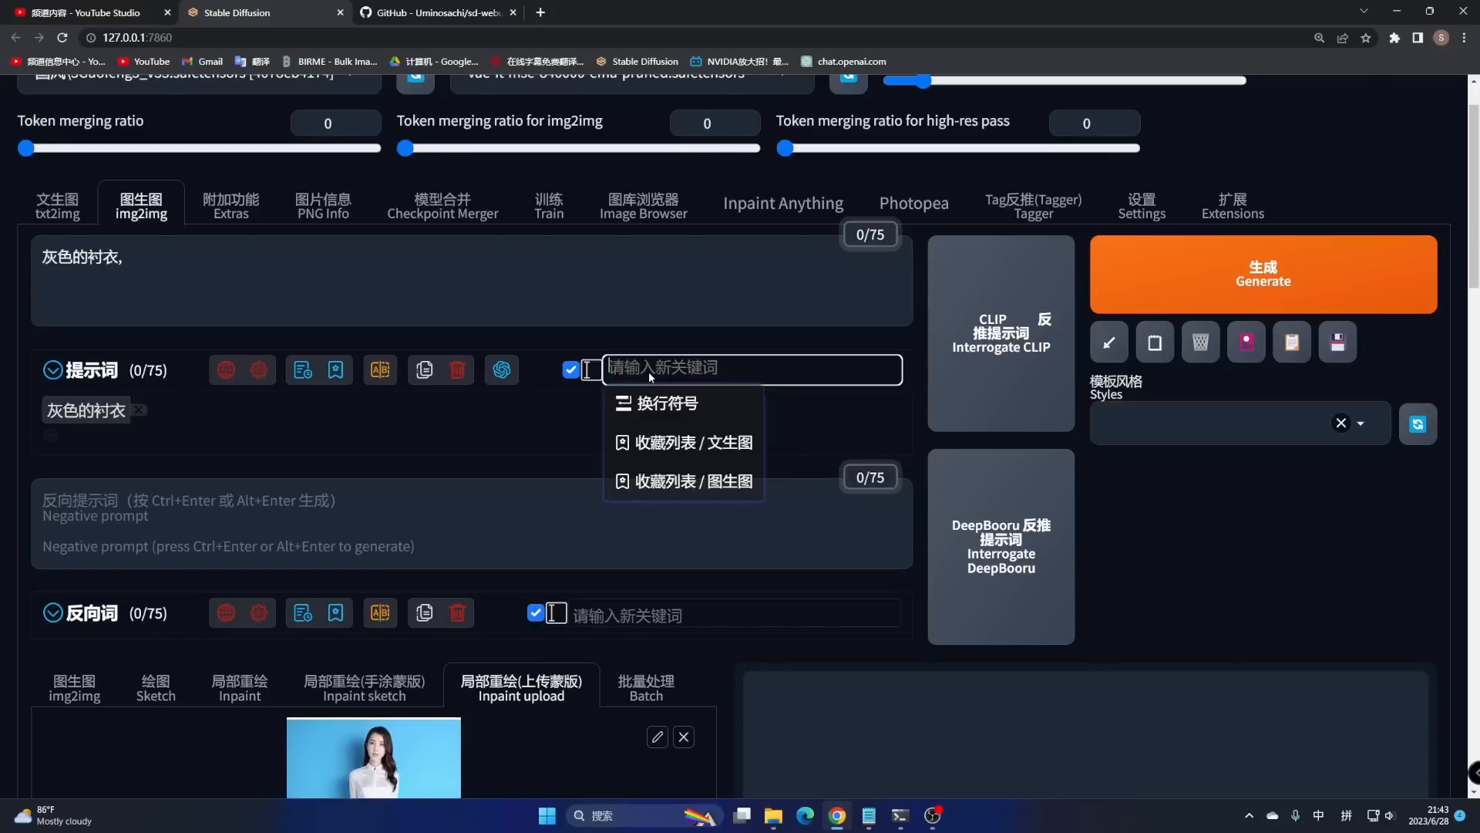
type("zhiyezhuang")
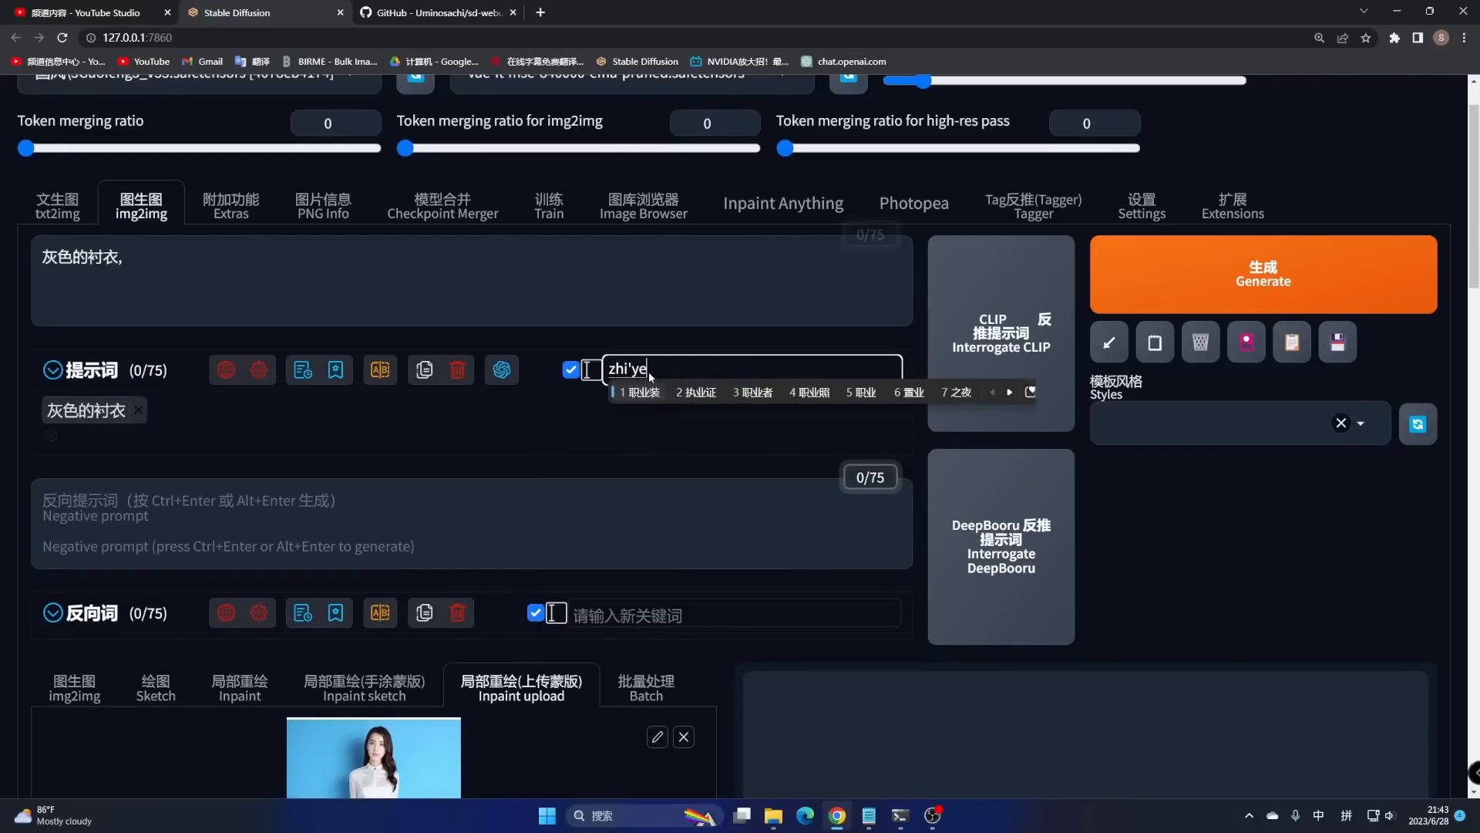
key("space")
key("Return")
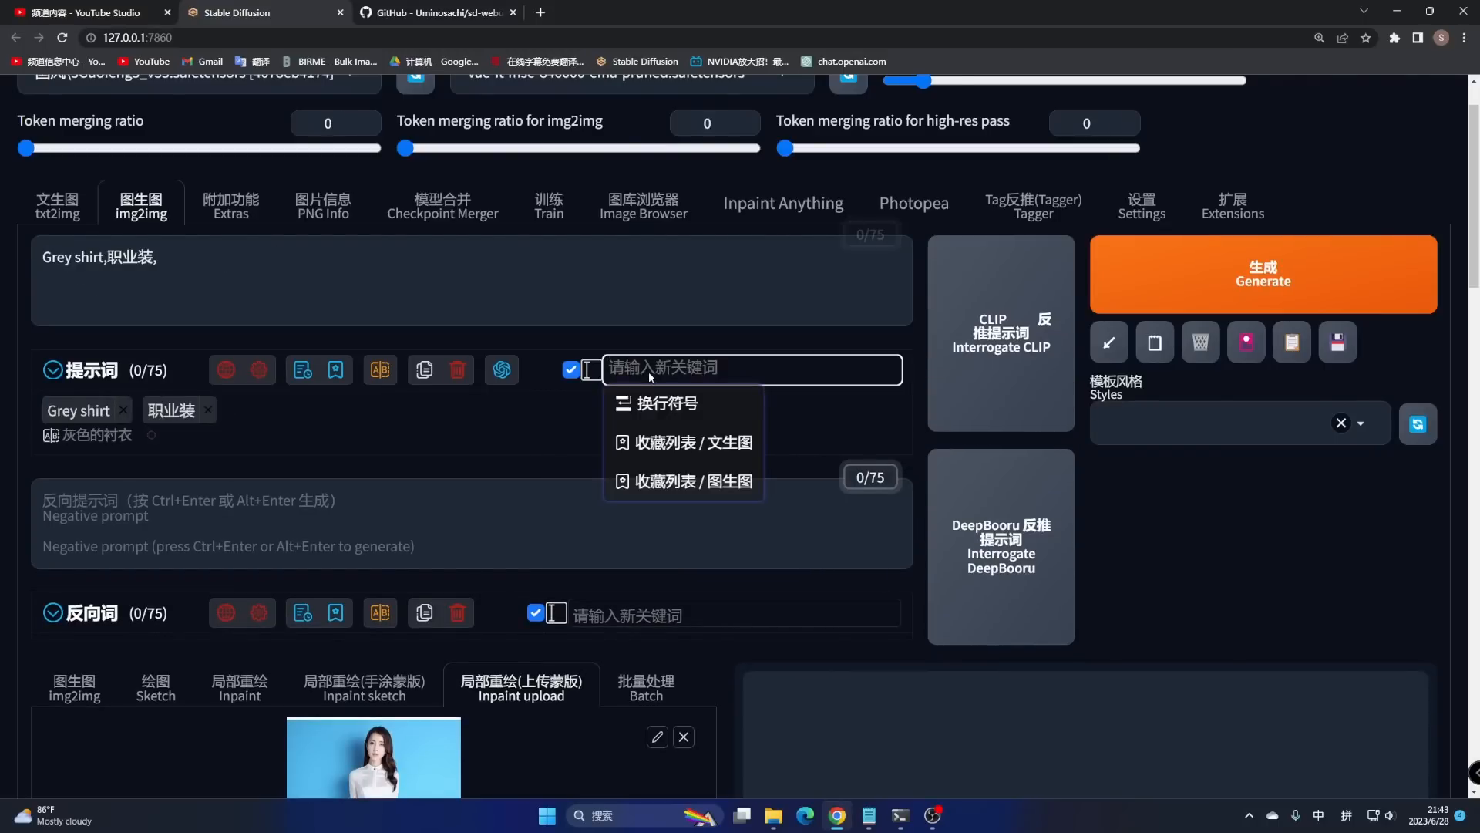
- Fill the negative prompt with the standard low-quality tag preset via the 反向 keyword
left_click(191, 521)
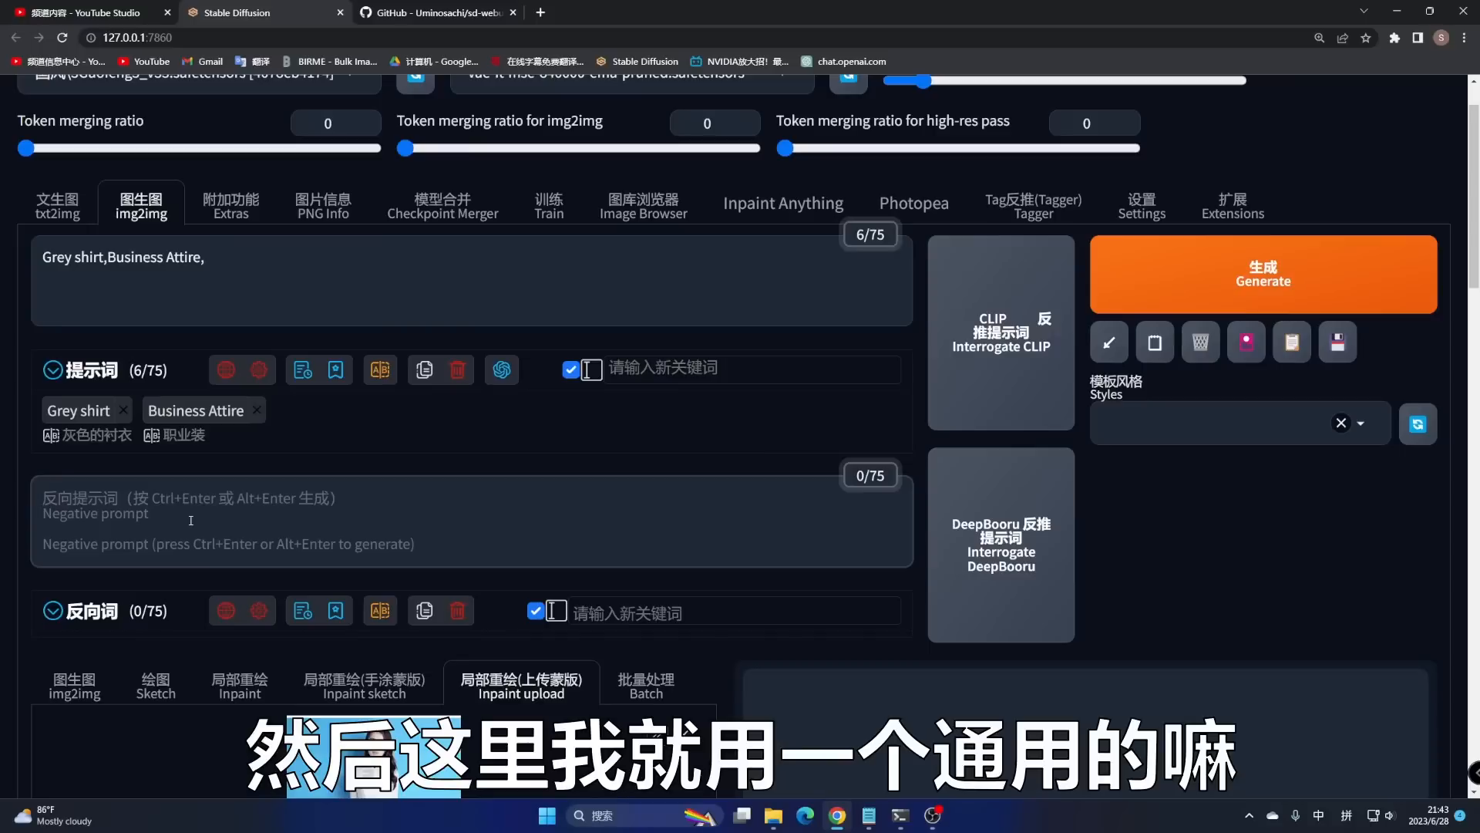
type("fanxiang")
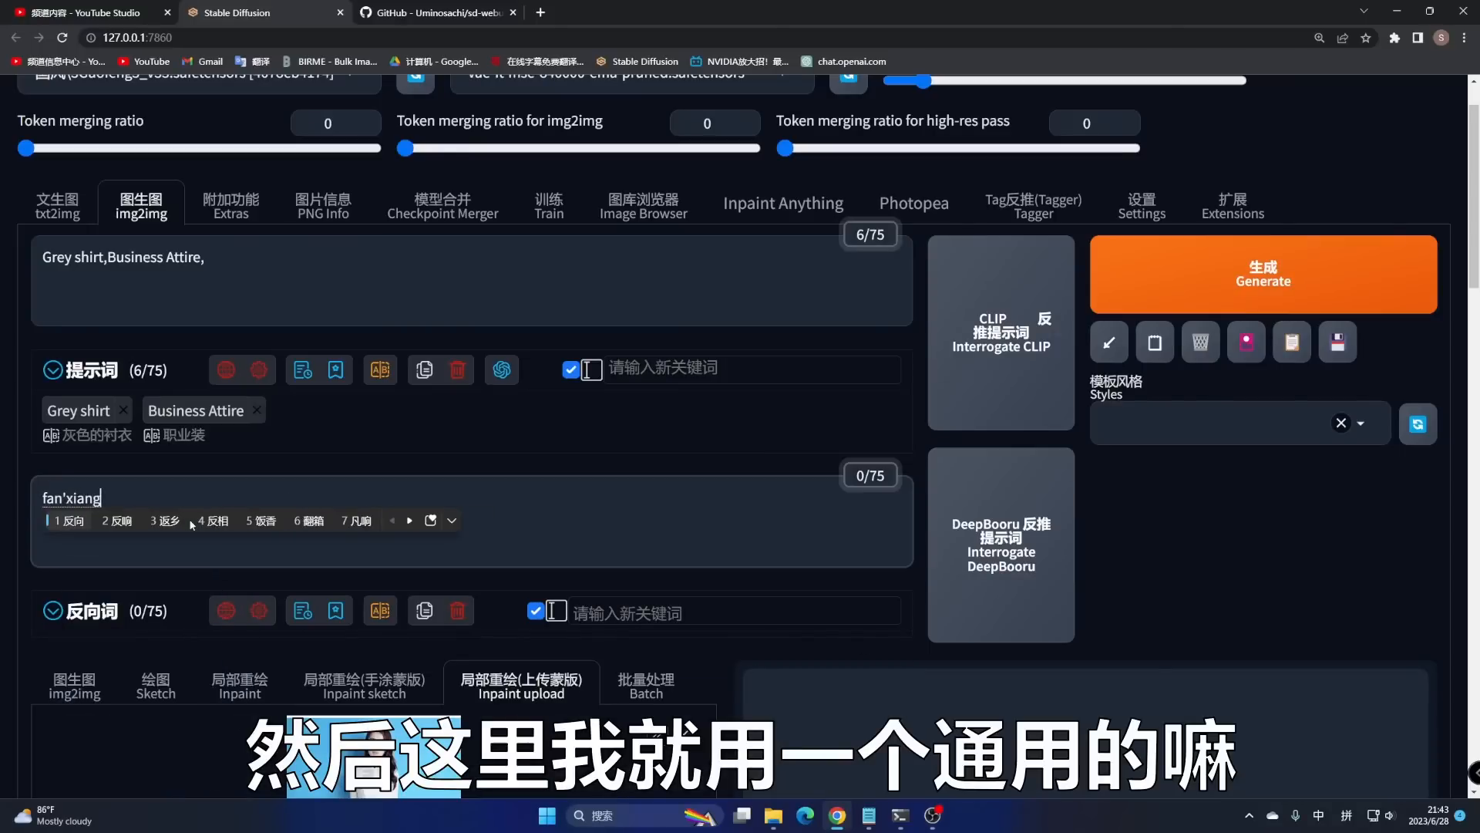
key("space")
left_click(219, 599)
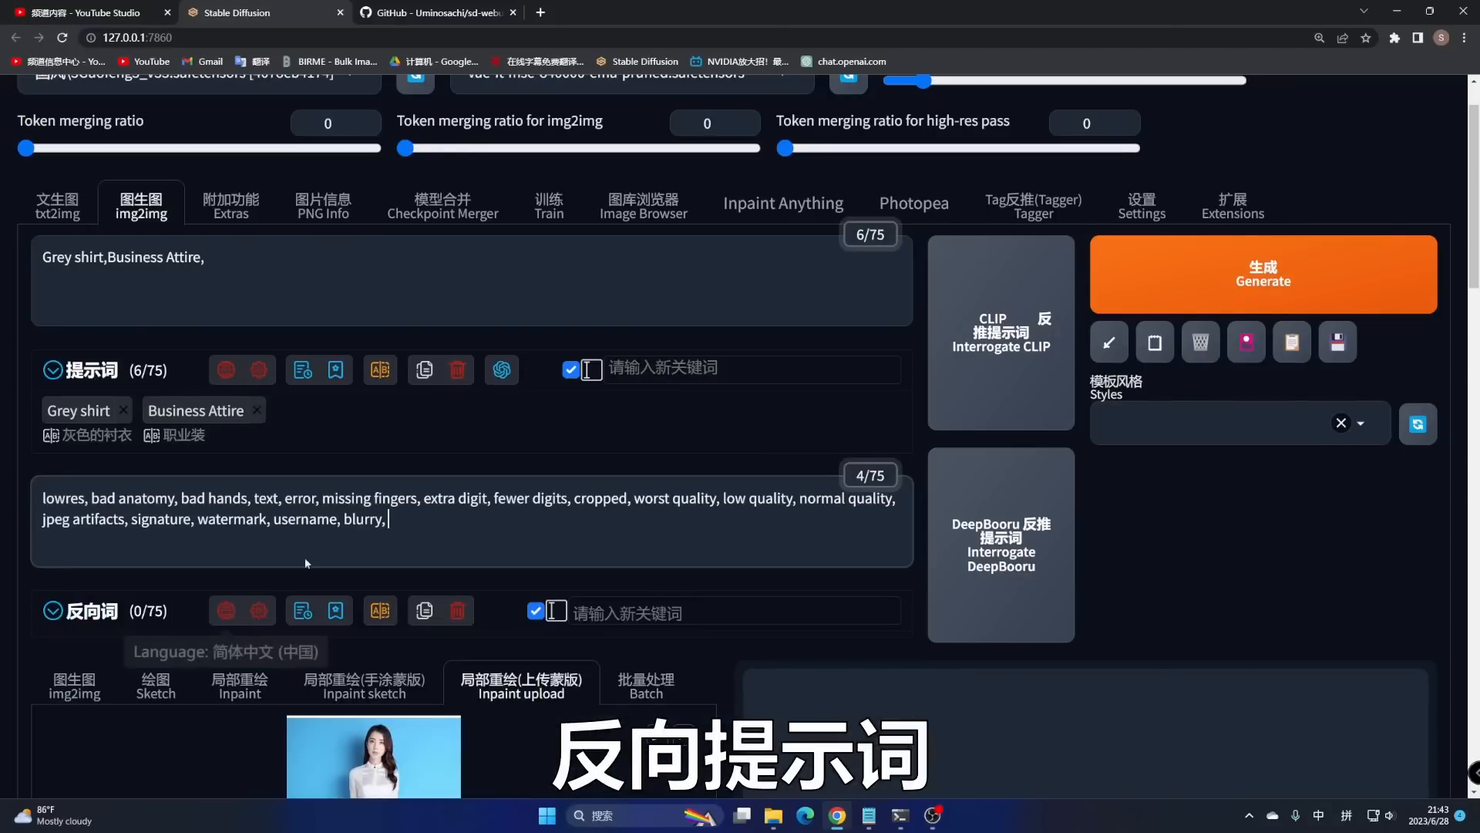
scroll(505, 382, "down", 9)
- Set Masked content to fill and Inpaint area to Only masked
scroll(505, 382, "down", 4)
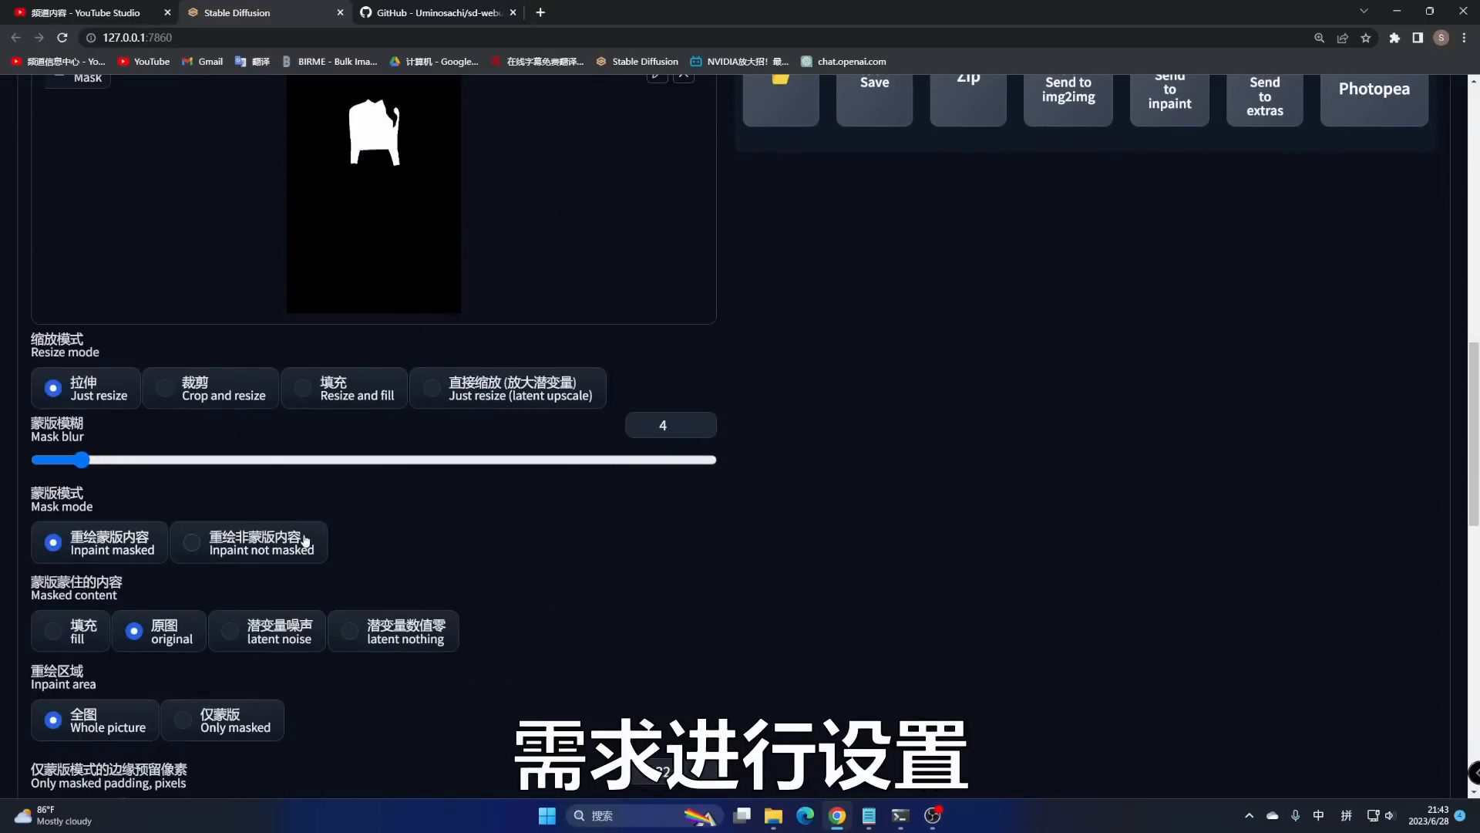
scroll(369, 267, "up", 2)
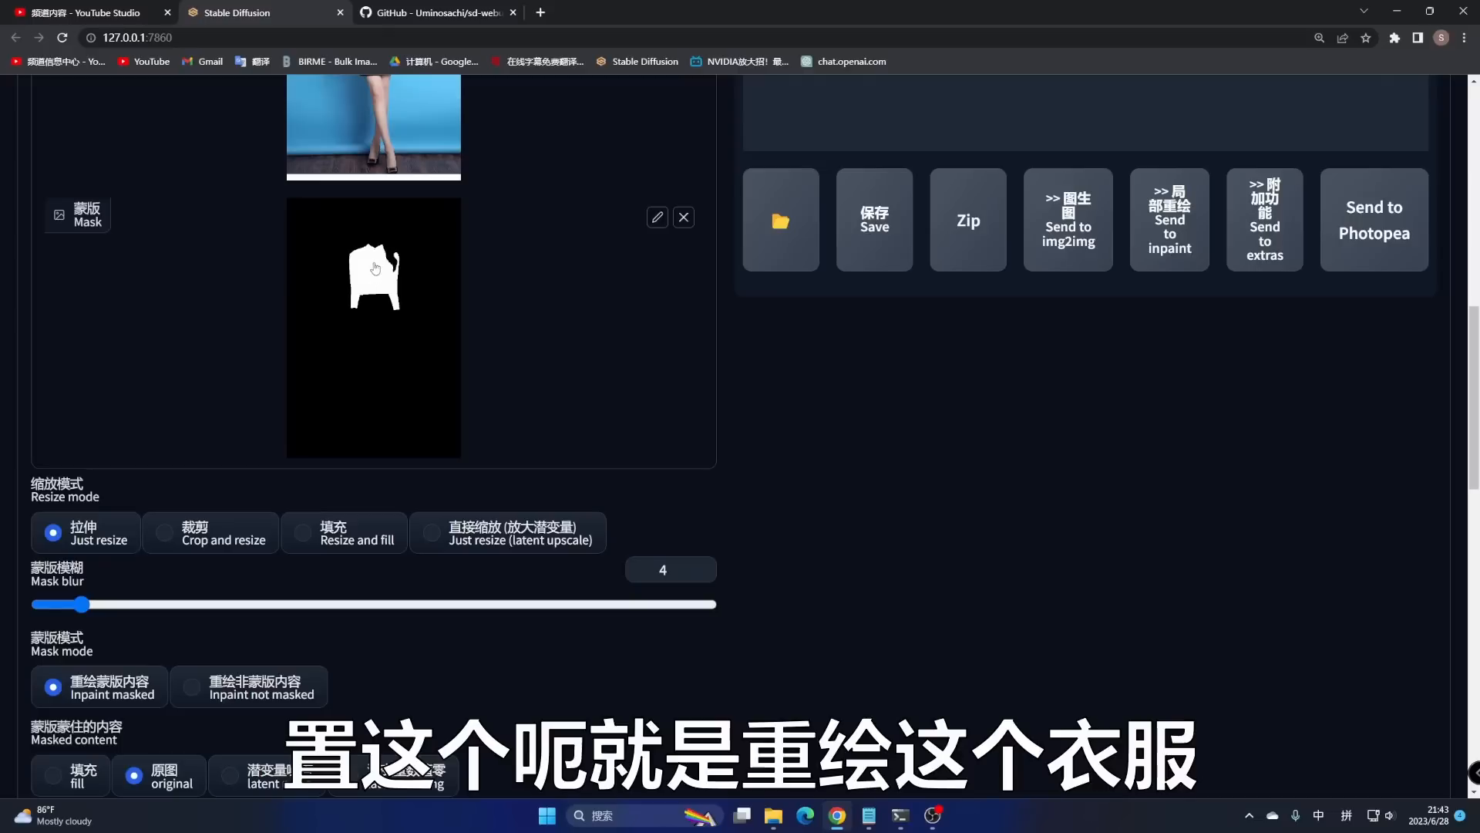
scroll(375, 268, "up", 3)
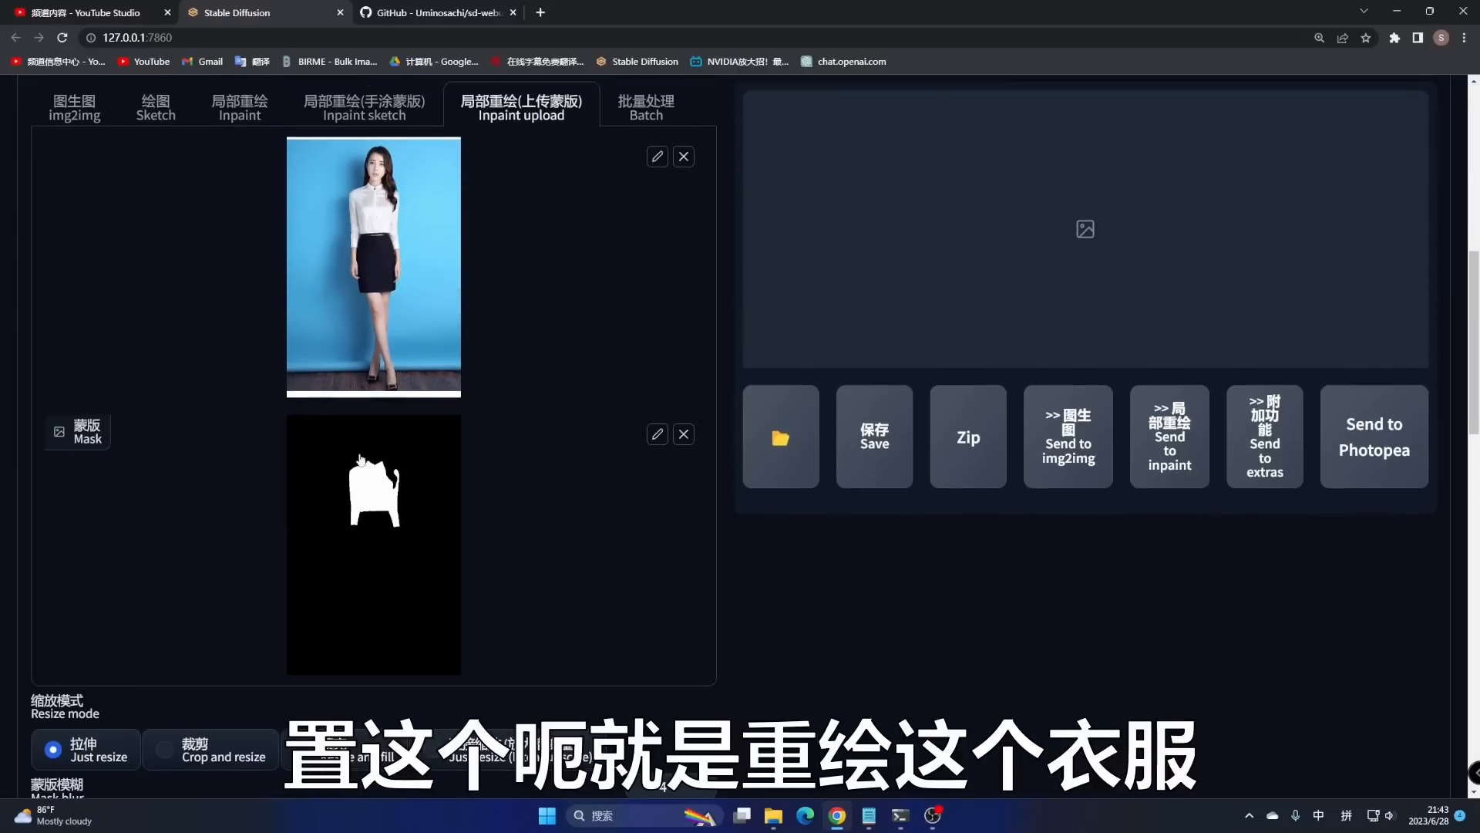
scroll(359, 464, "down", 3)
scroll(330, 502, "down", 2)
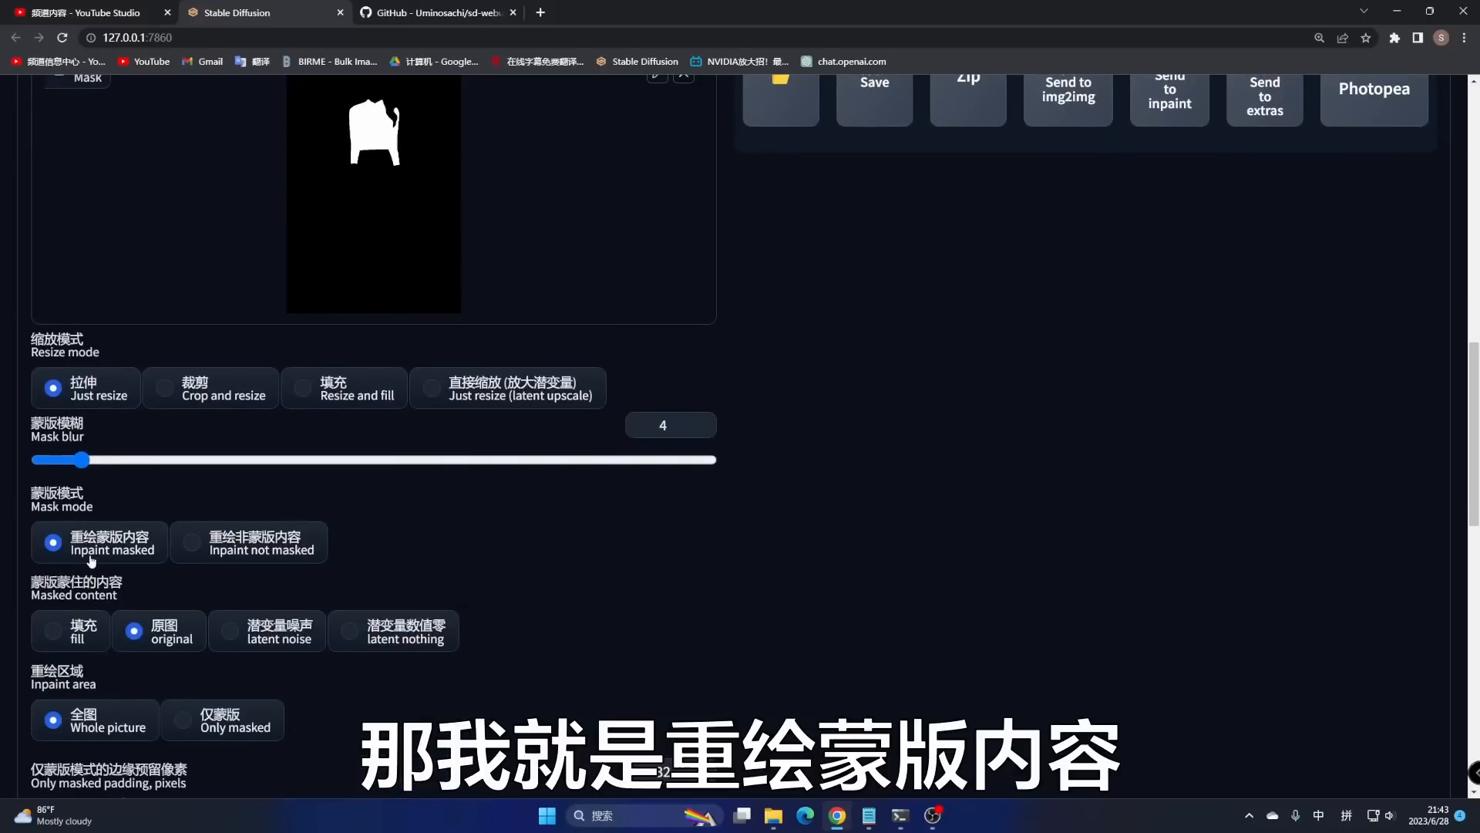
left_click(54, 630)
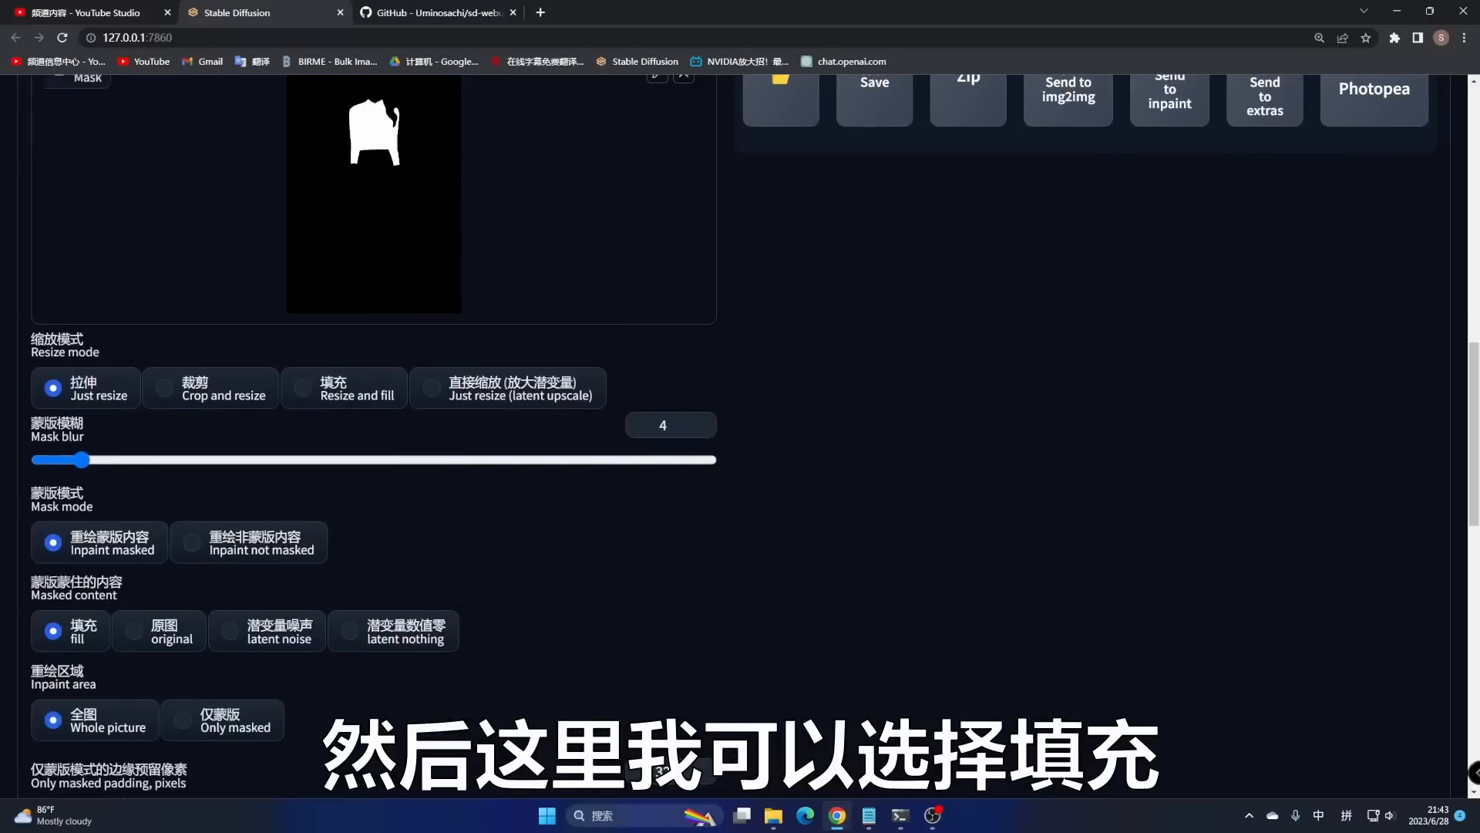
scroll(102, 668, "down", 2)
left_click(188, 576)
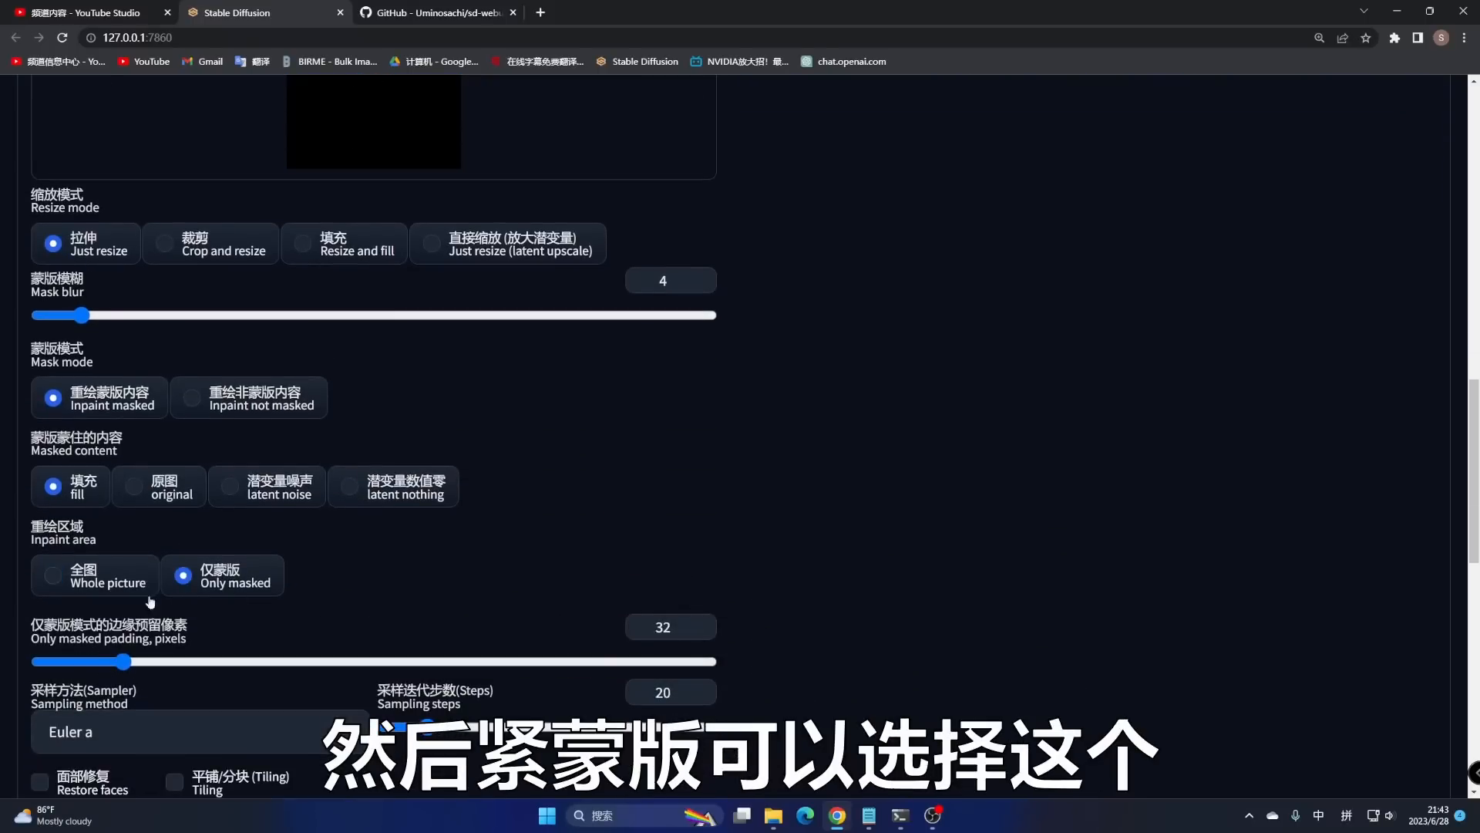
scroll(284, 557, "down", 9)
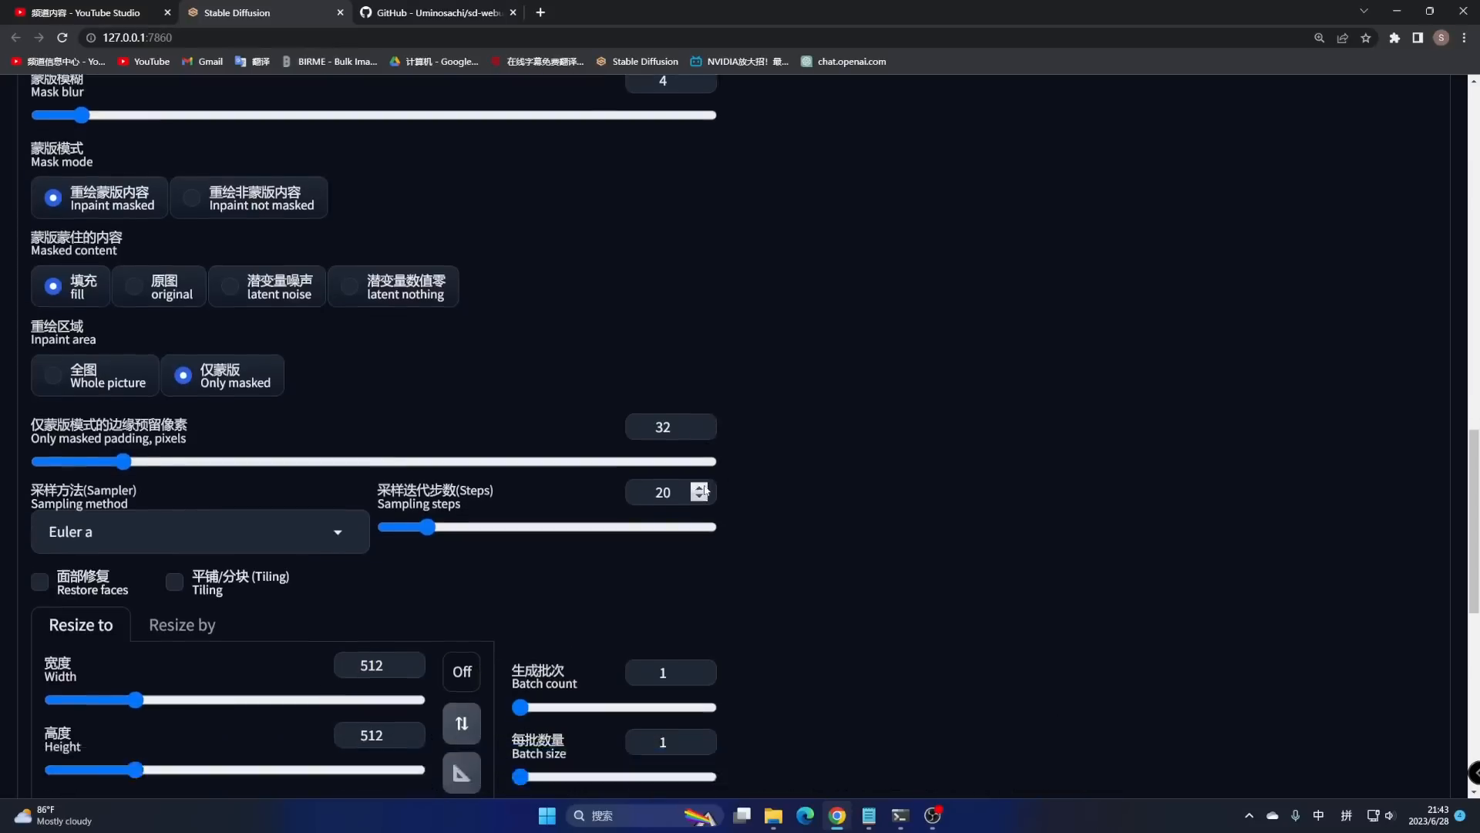
scroll(682, 502, "down", 1)
scroll(646, 500, "up", 5)
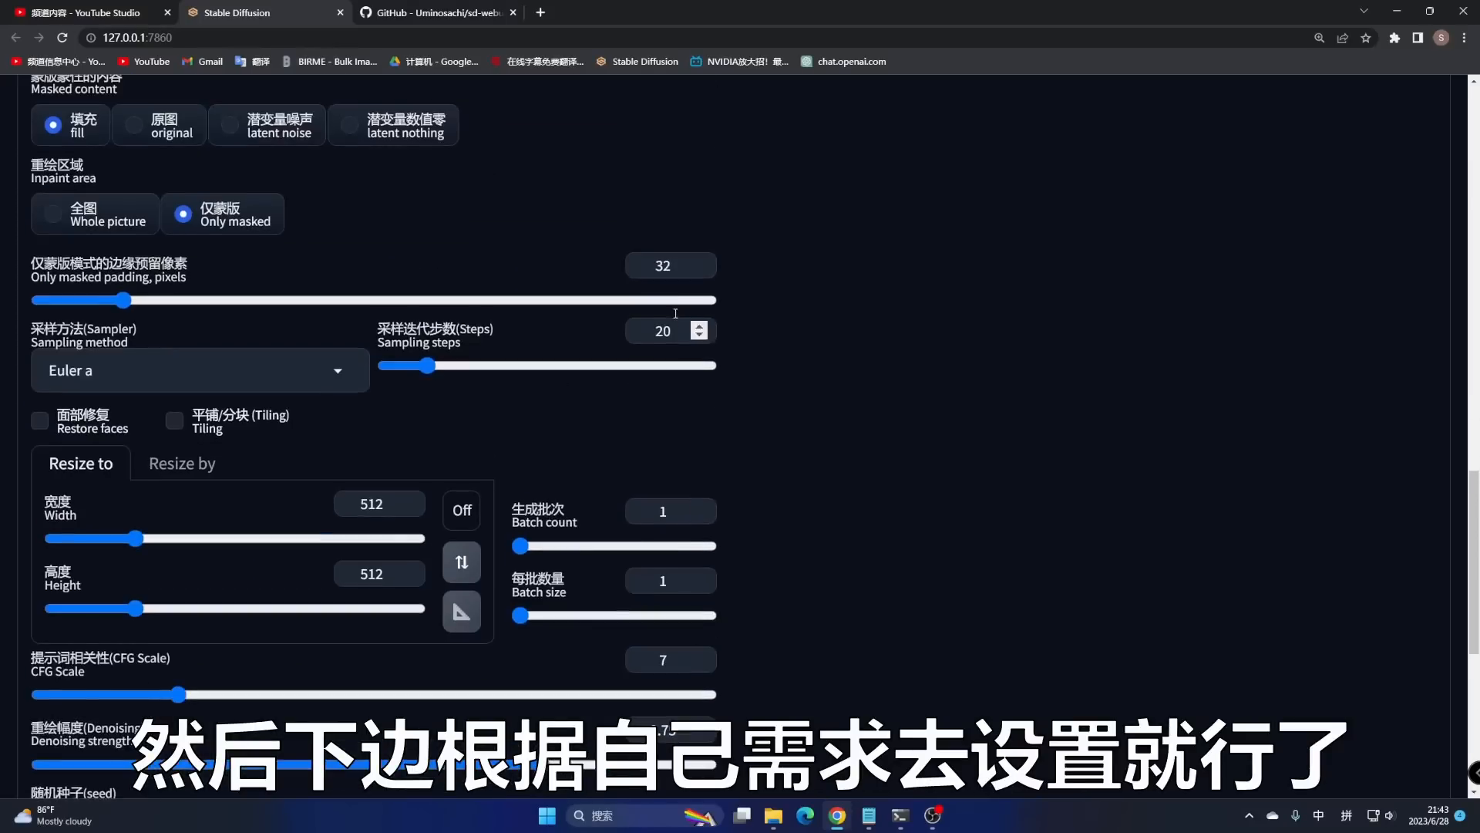
- Keep the Euler a sampler and auto-match the output size to the photo's 500×746
left_click(339, 372)
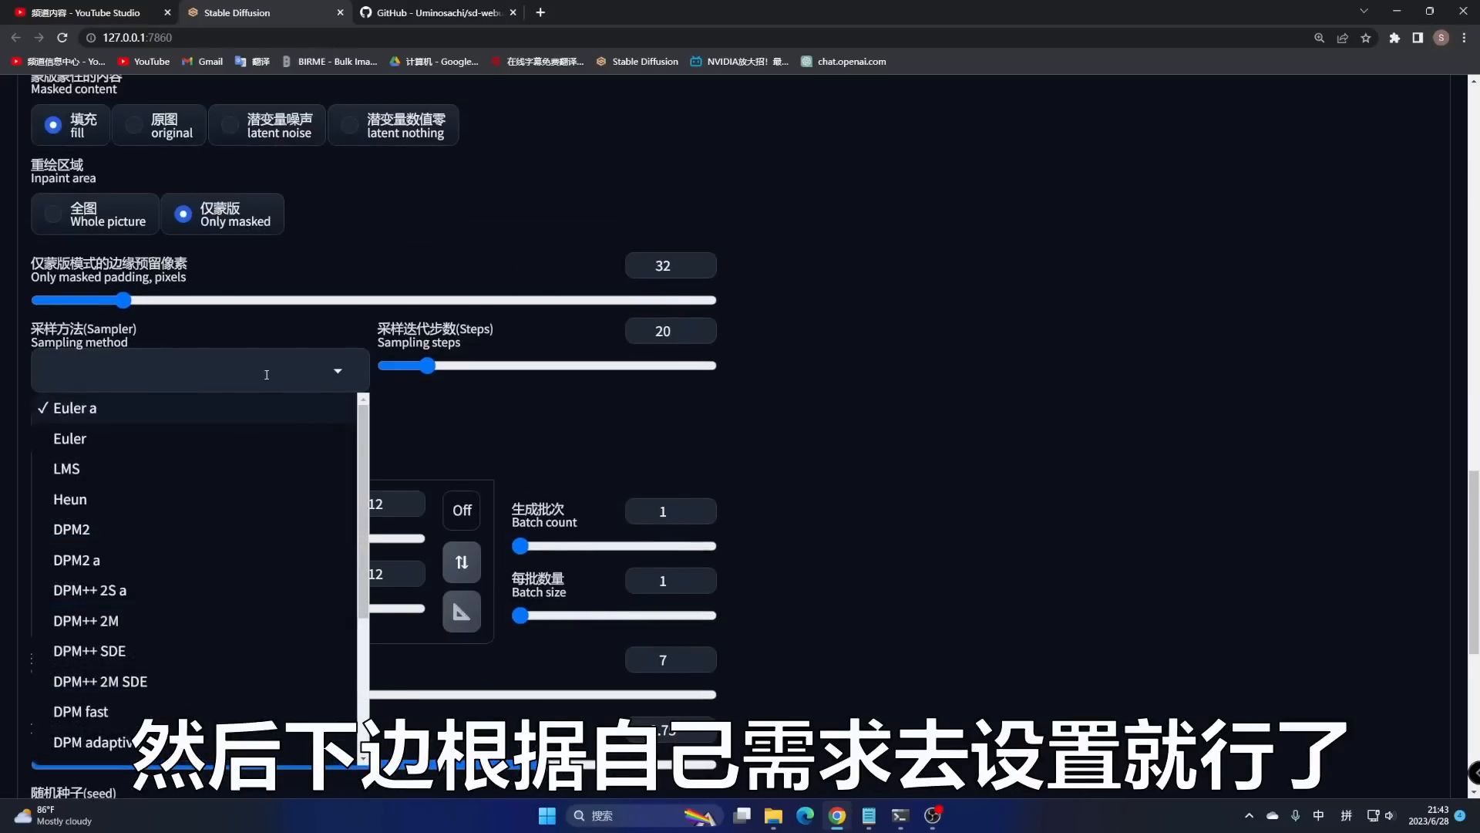
left_click(432, 402)
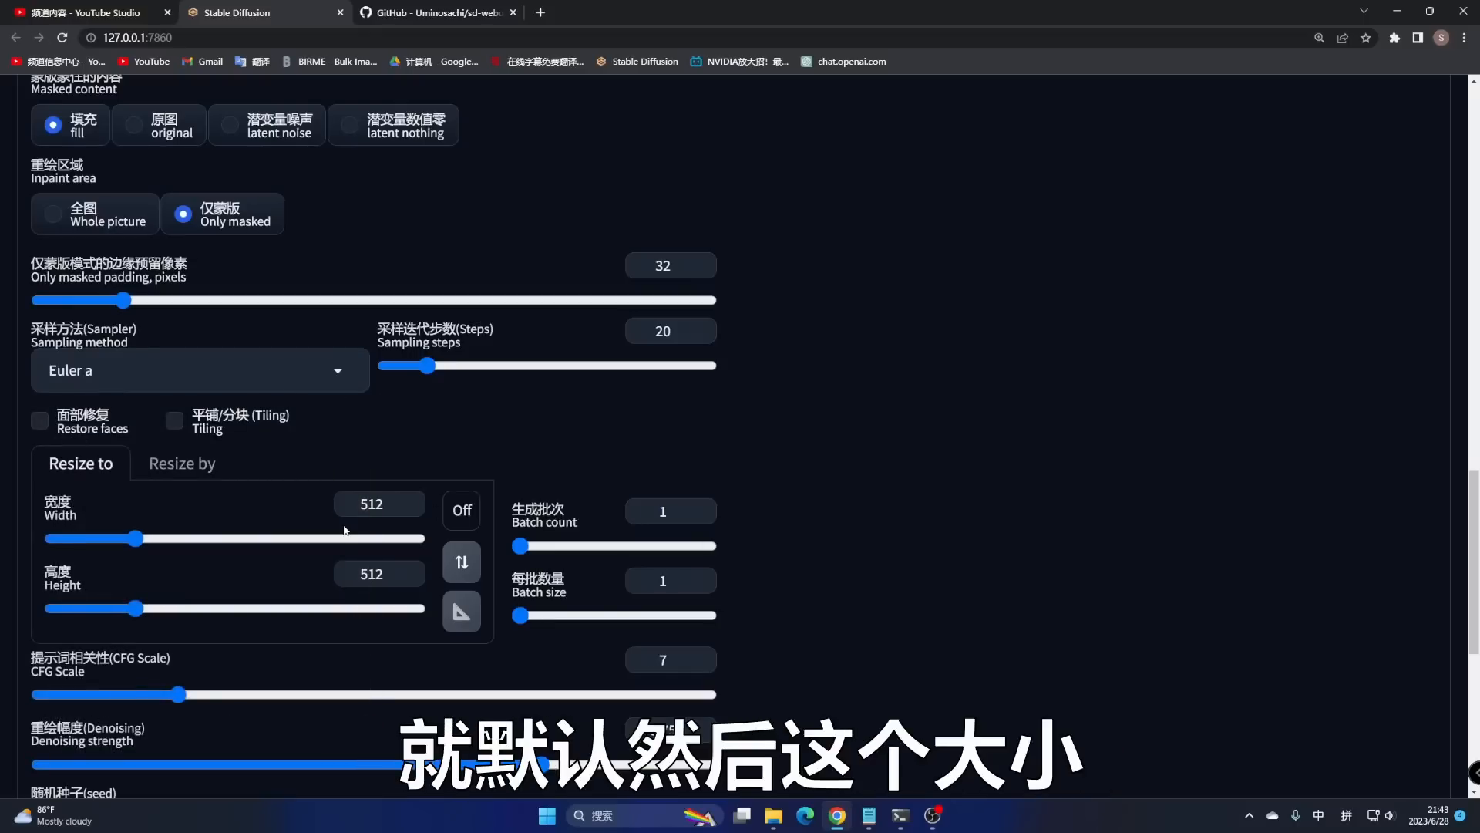
scroll(395, 479, "up", 8)
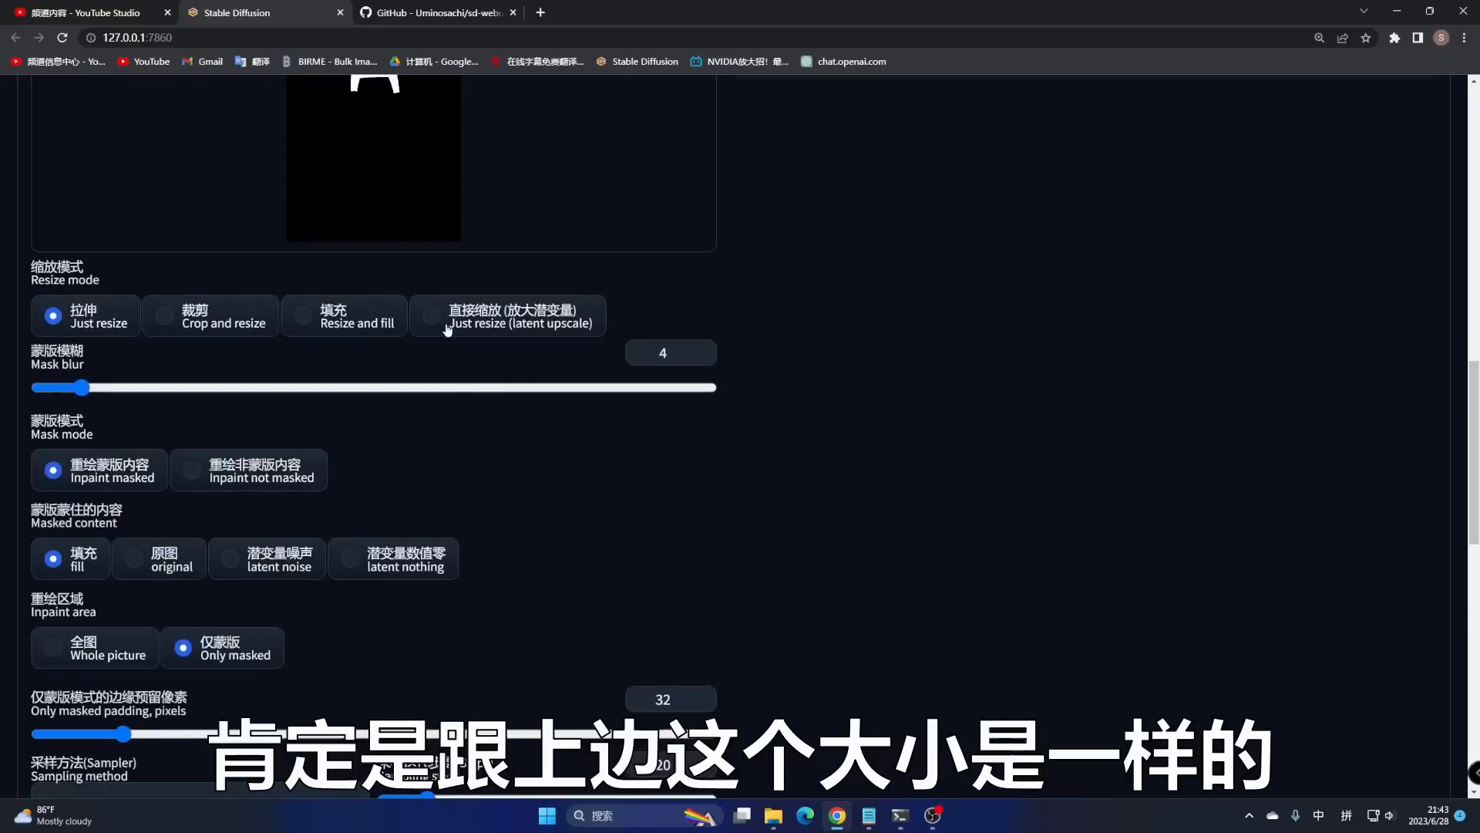
scroll(542, 692, "down", 3)
scroll(543, 693, "down", 5)
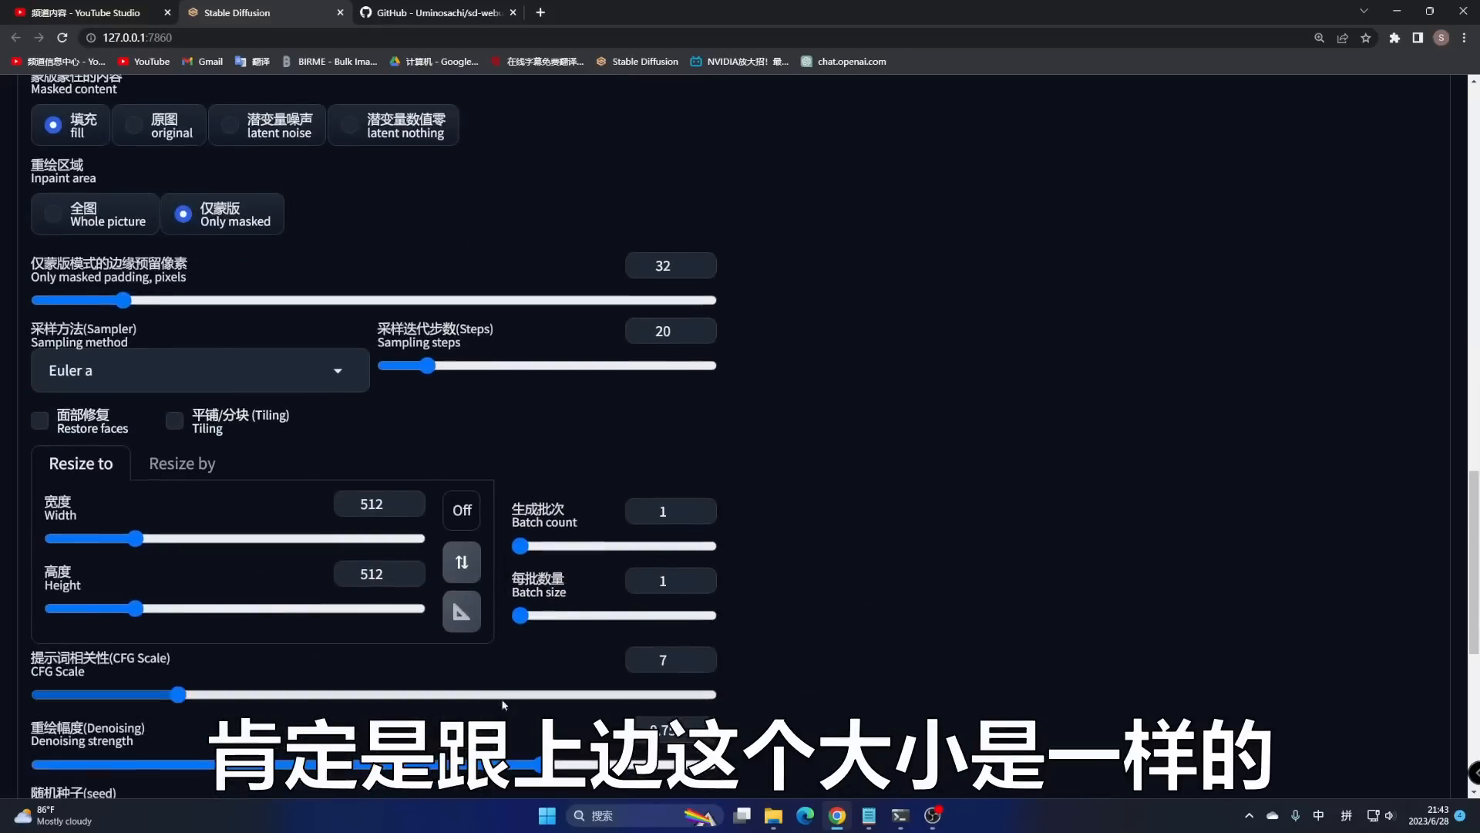
left_click(461, 614)
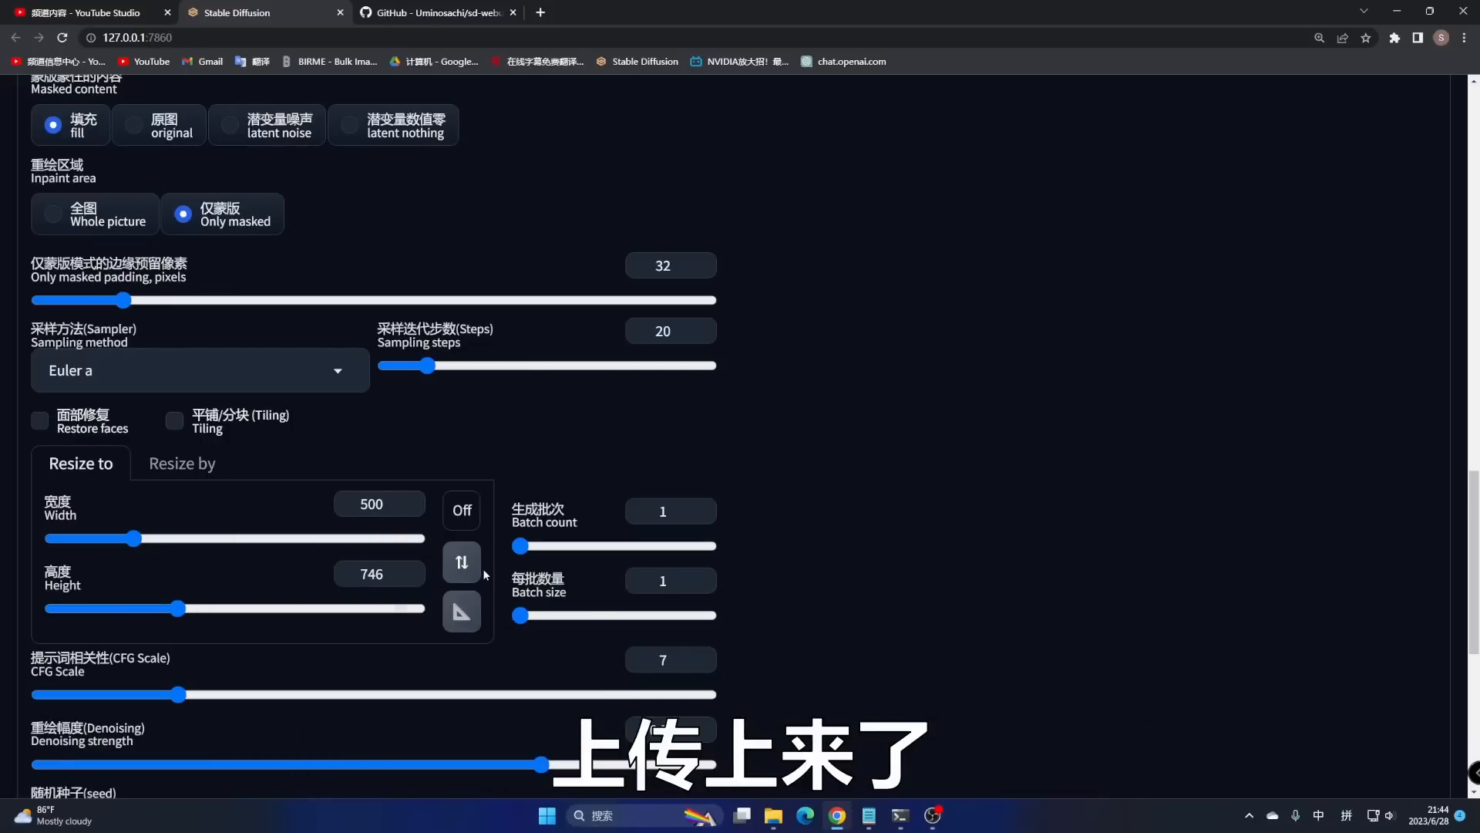
scroll(486, 574, "down", 3)
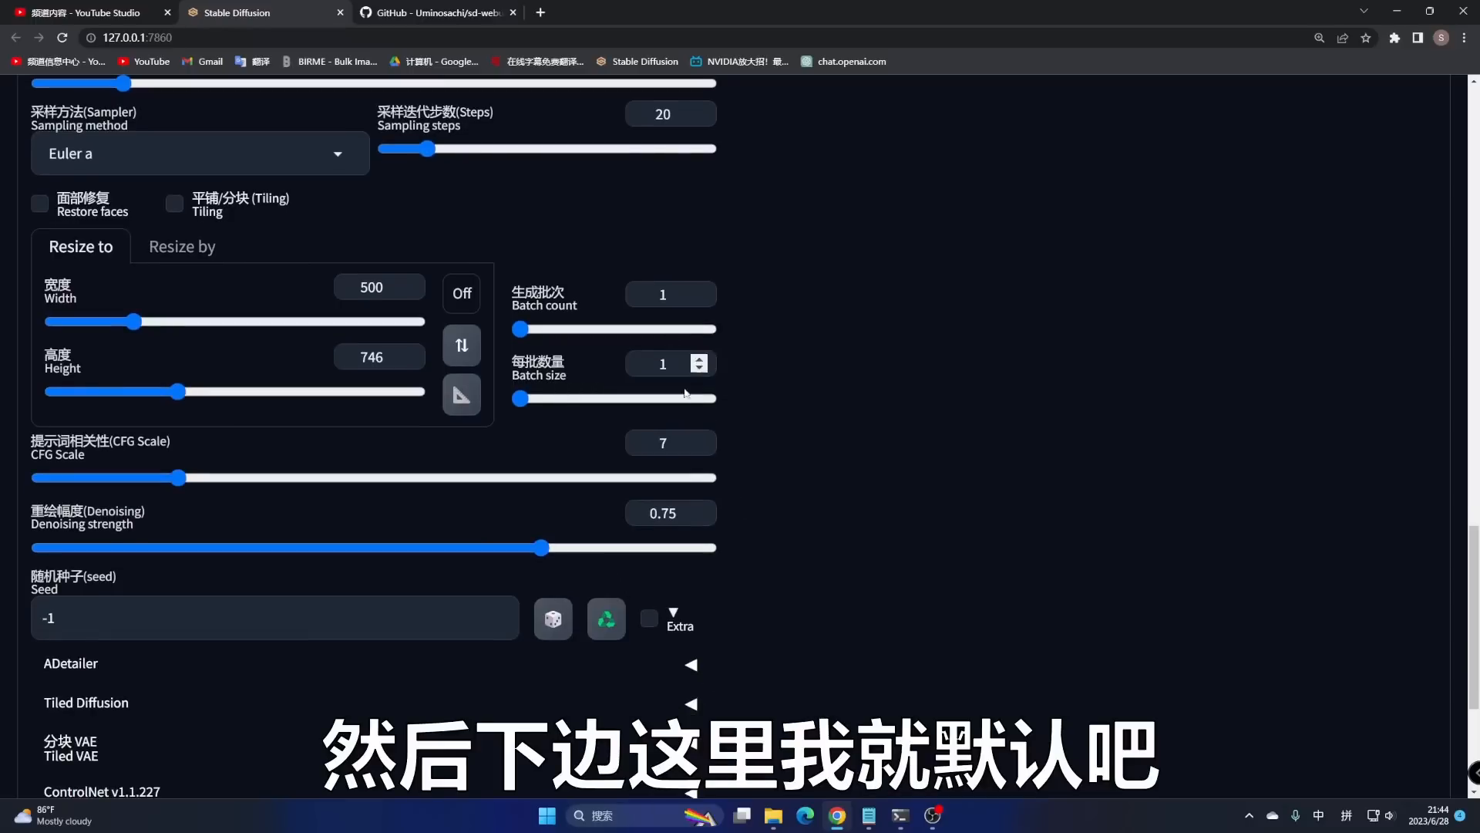
scroll(559, 542, "down", 4)
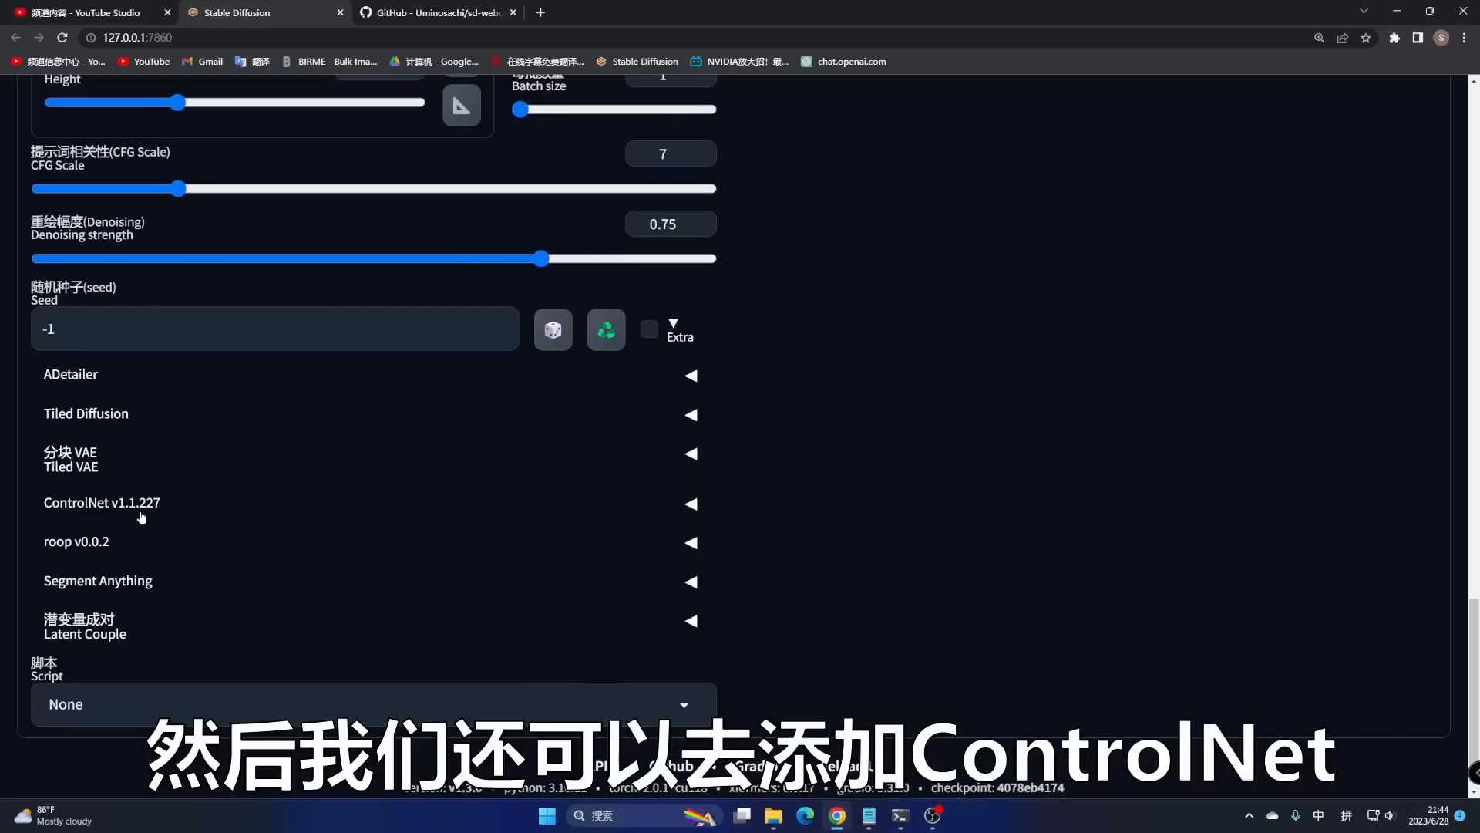
- Enable ControlNet Unit 0 with Pixel Perfect and the Inpaint control type, then start generation
left_click(139, 505)
scroll(487, 619, "down", 1)
scroll(487, 619, "down", 3)
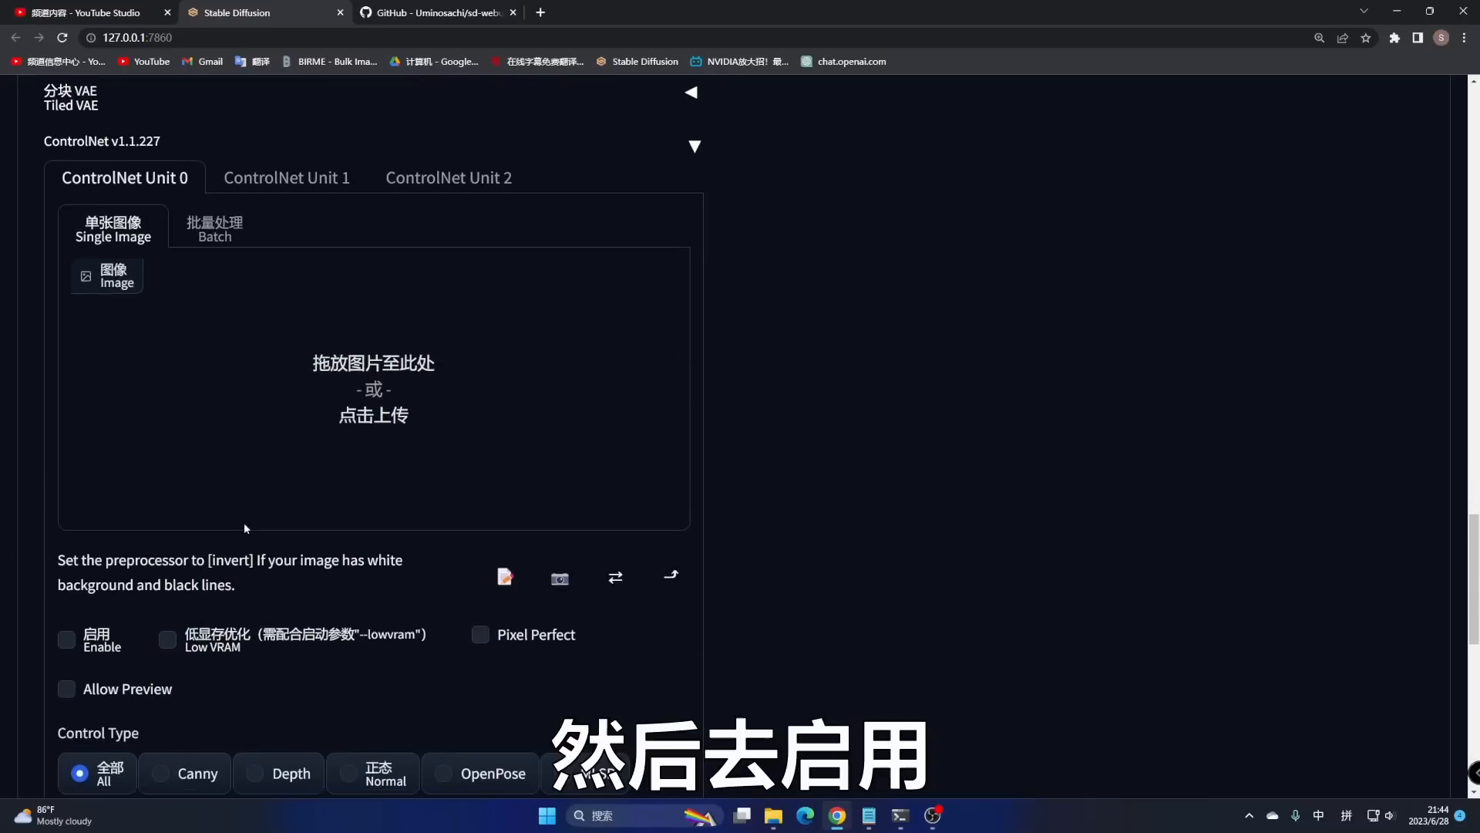
left_click(66, 639)
left_click(481, 634)
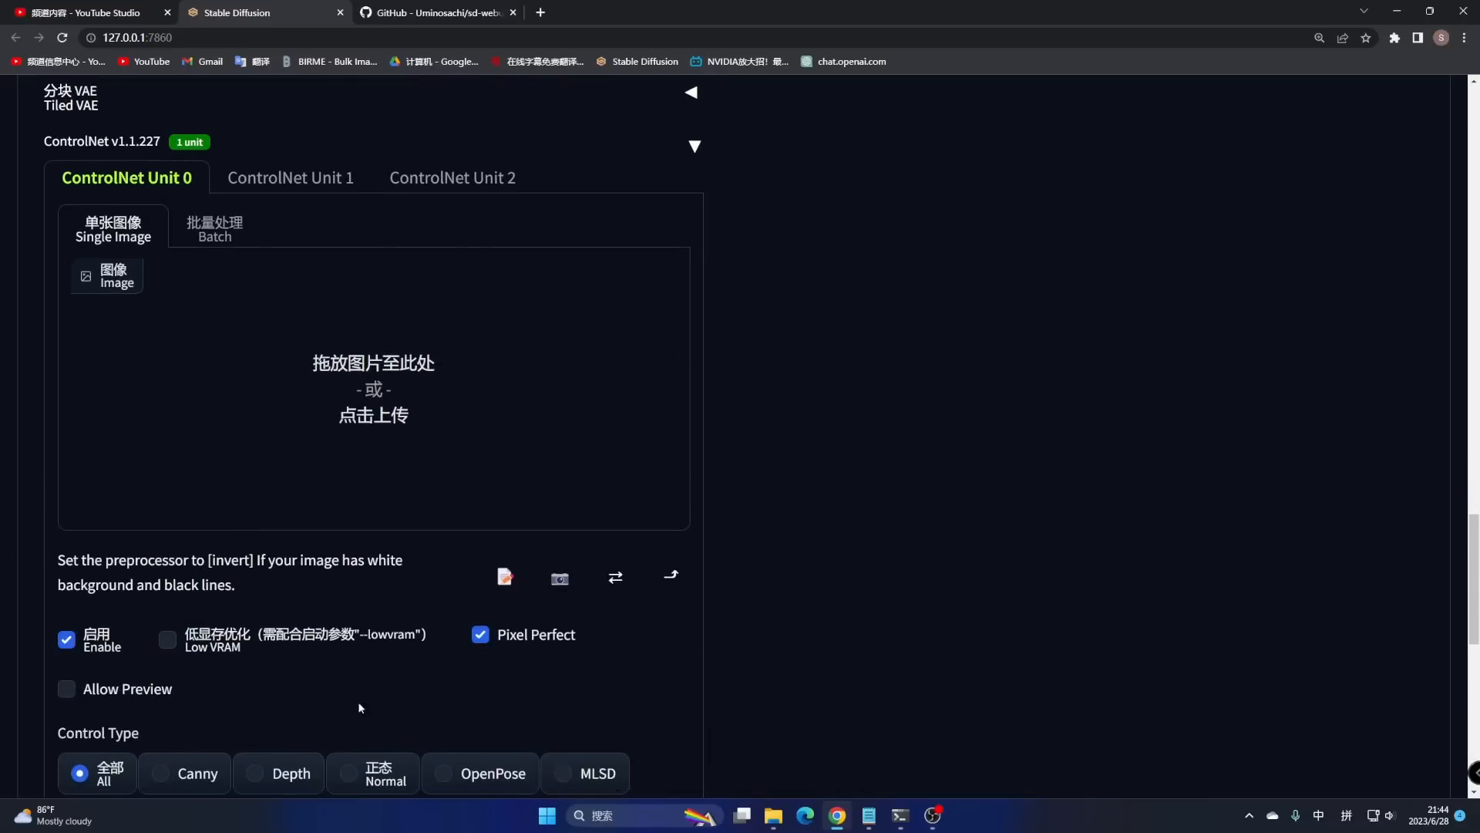
scroll(358, 701, "down", 3)
left_click(78, 567)
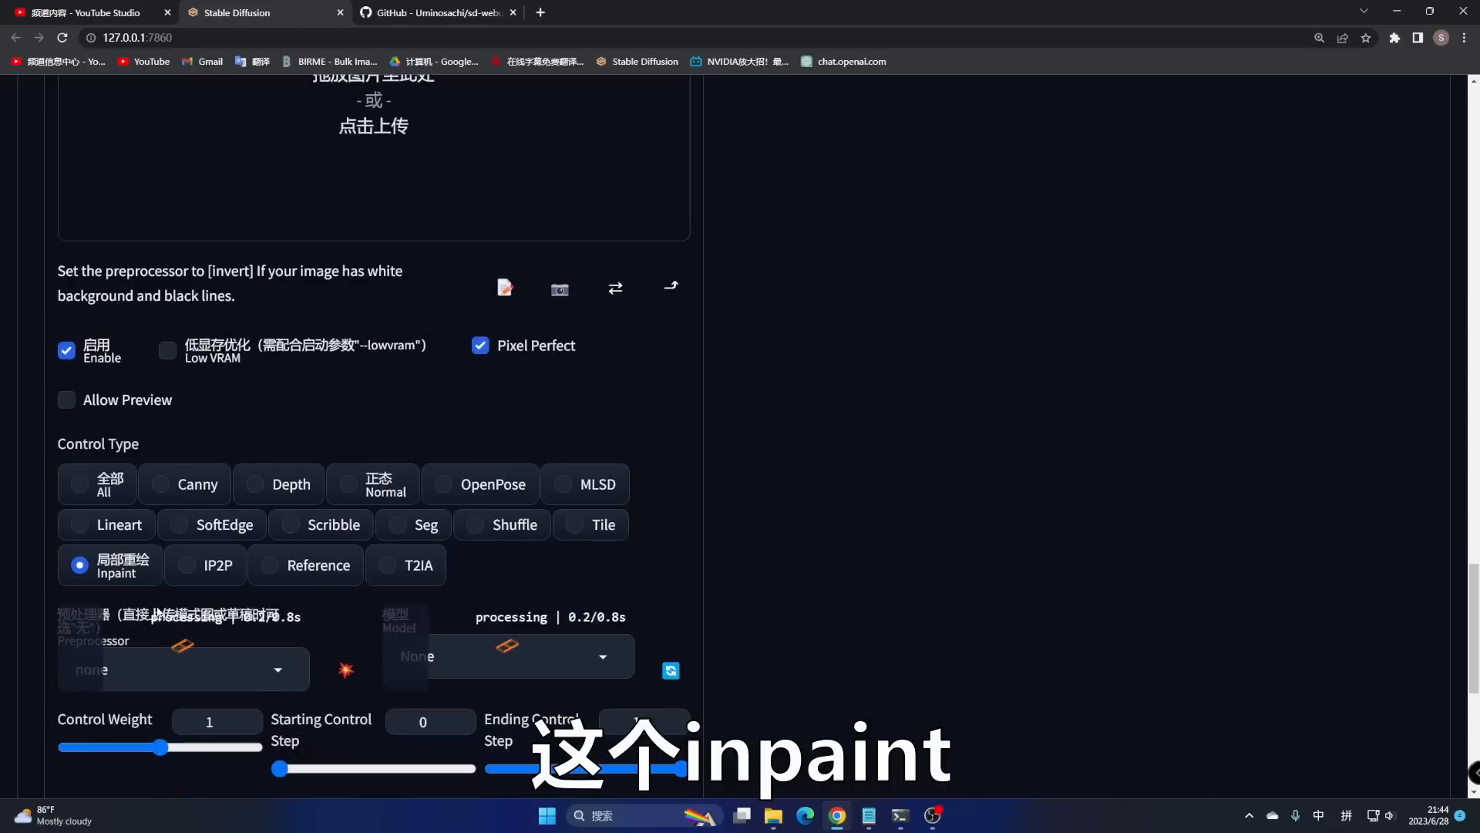
scroll(1075, 502, "up", 20)
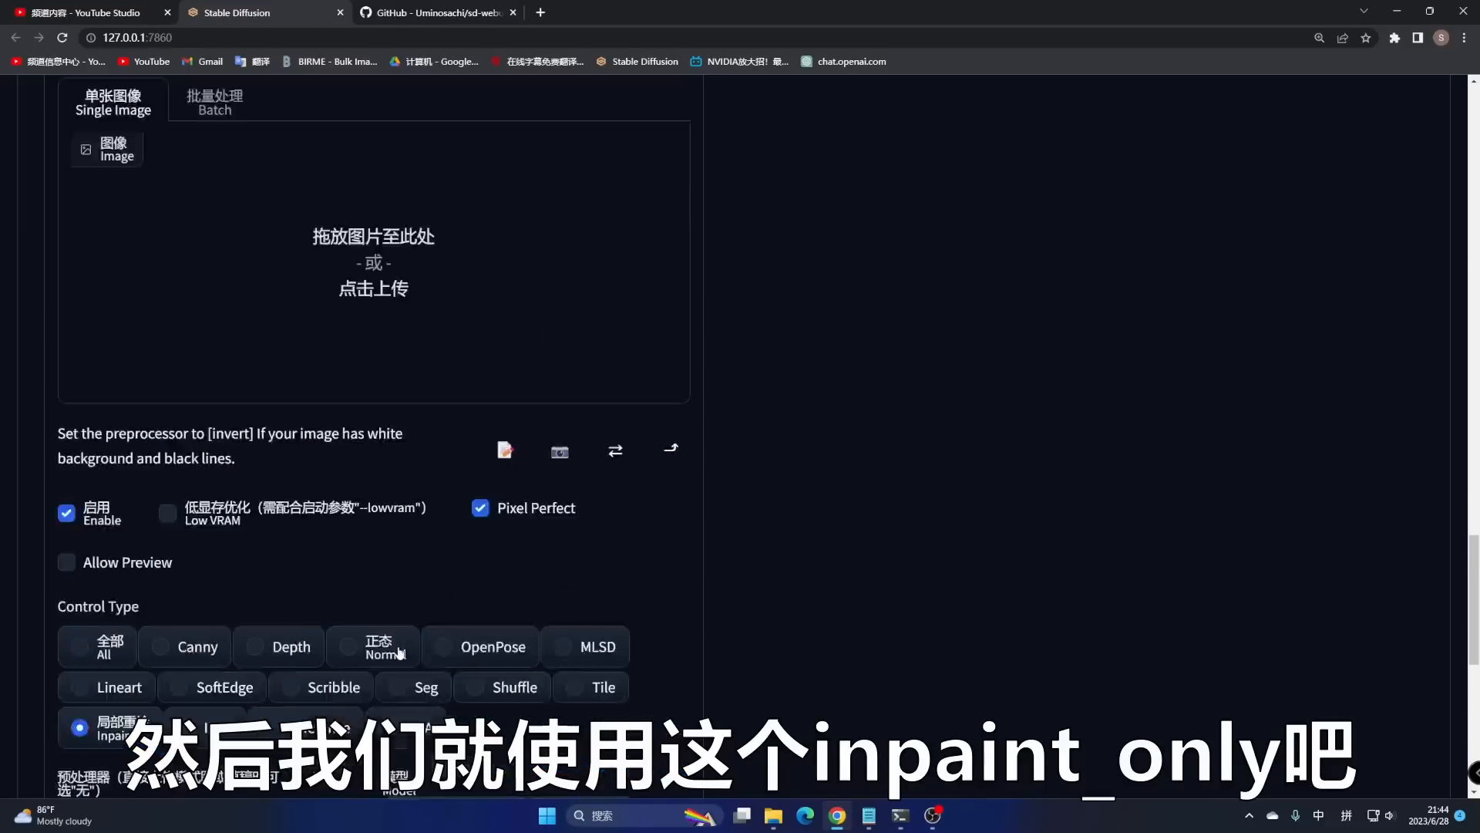
scroll(1075, 502, "up", 5)
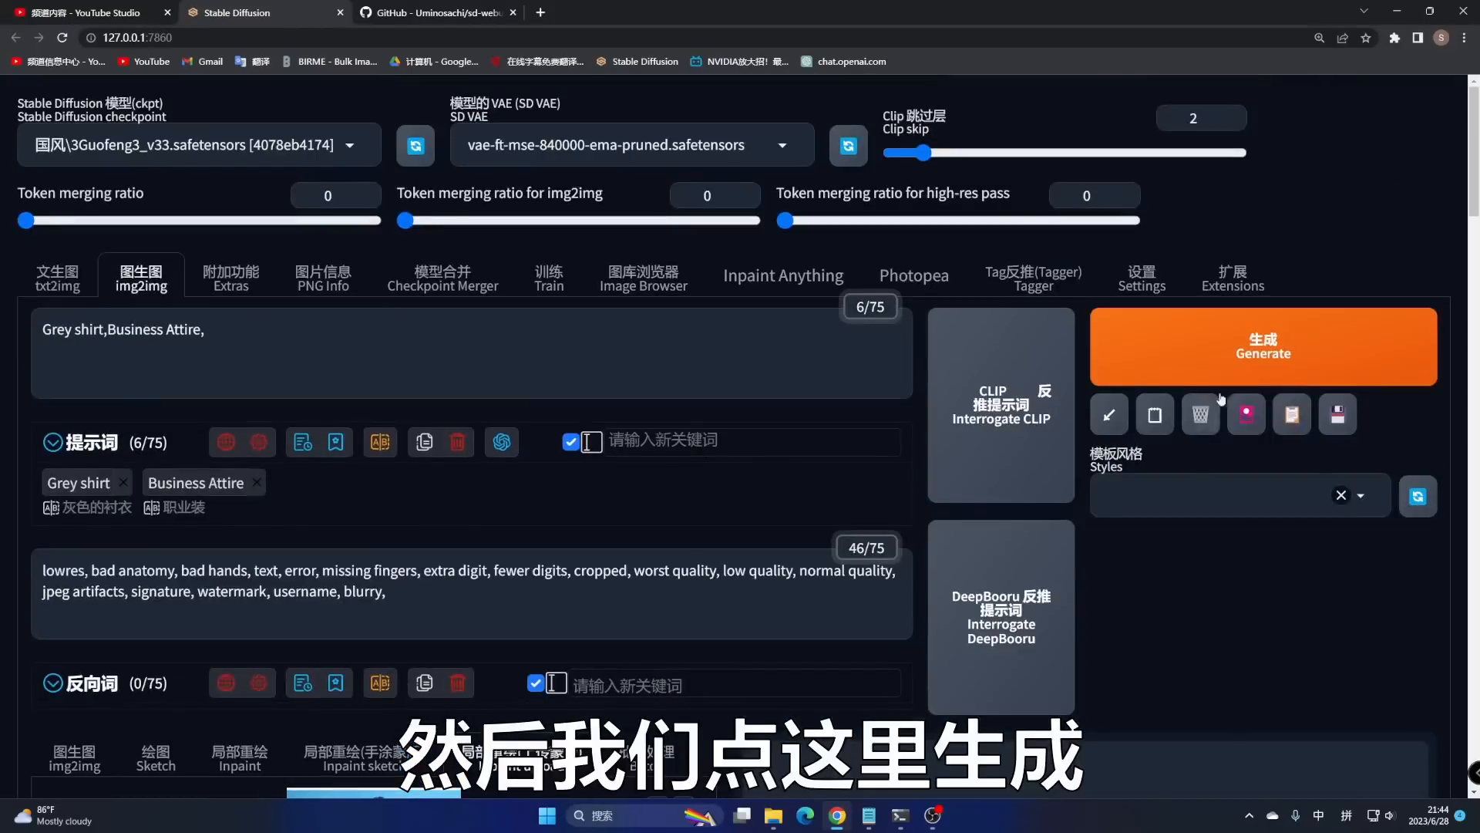
left_click(1249, 344)
scroll(1201, 617, "down", 7)
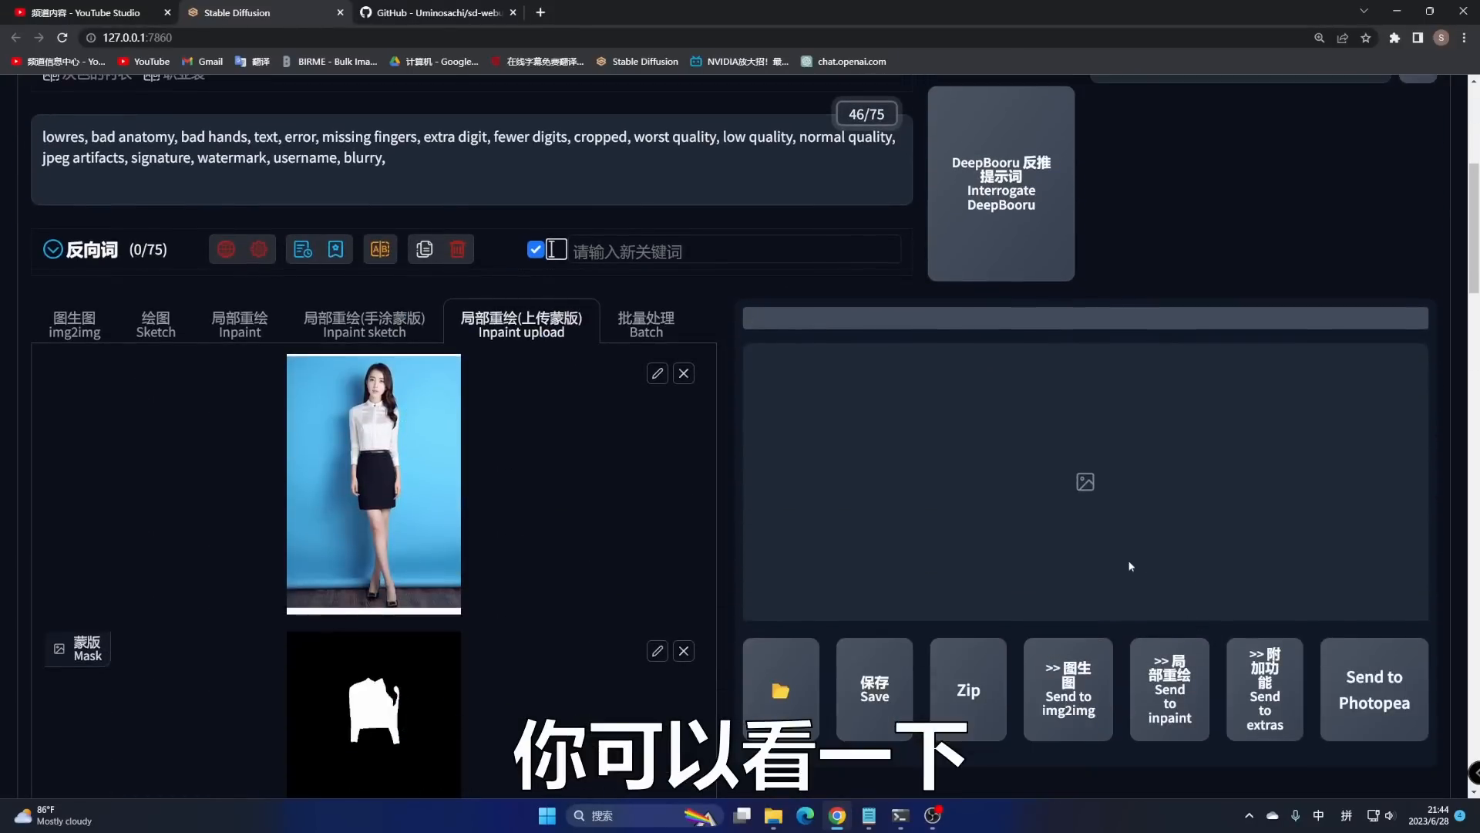
- Review the grey-shirt inpainted result and return to the Inpaint Anything tab
scroll(561, 600, "up", 3)
scroll(555, 593, "down", 1)
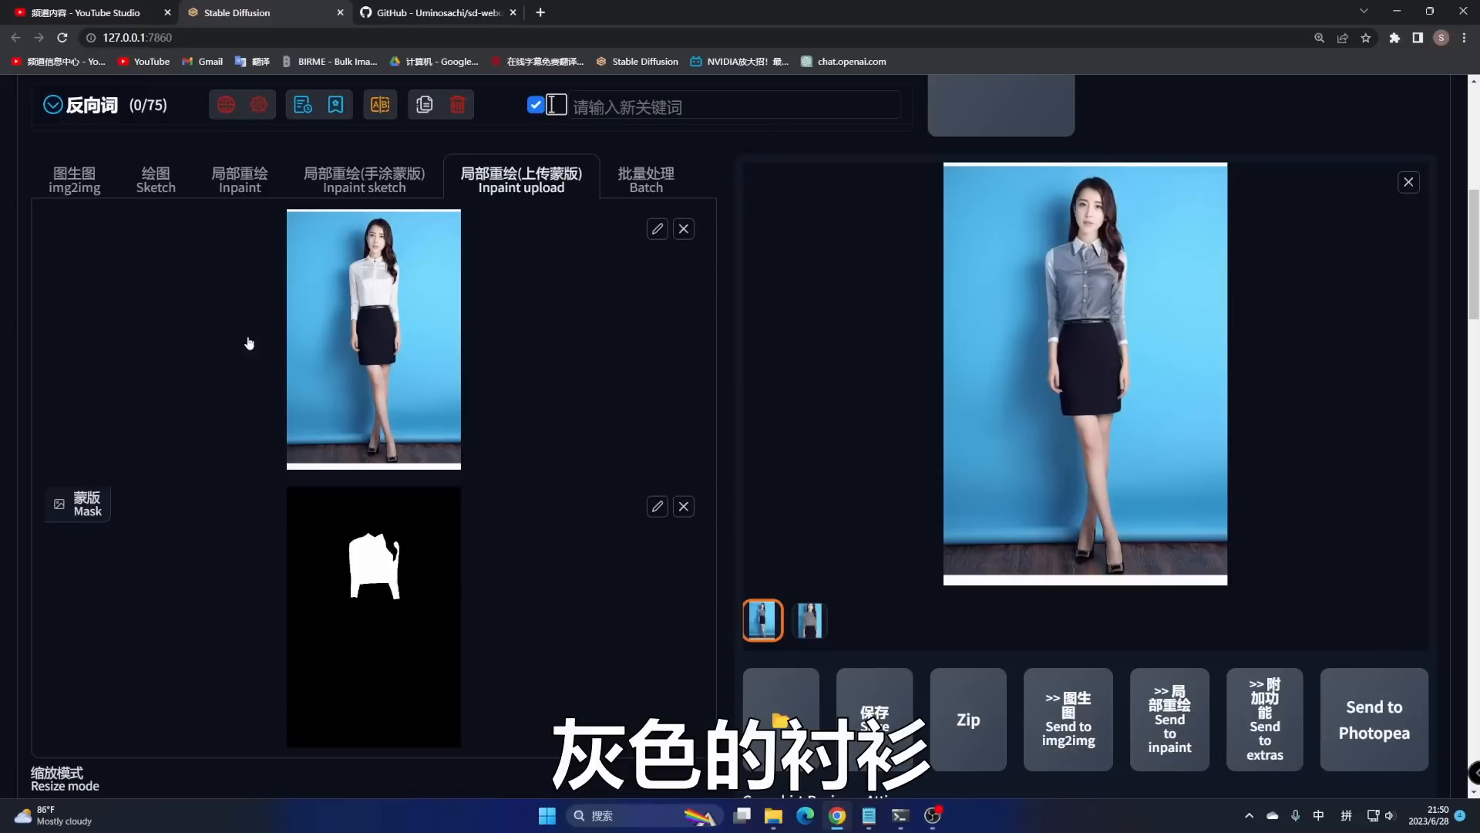
scroll(921, 390, "up", 8)
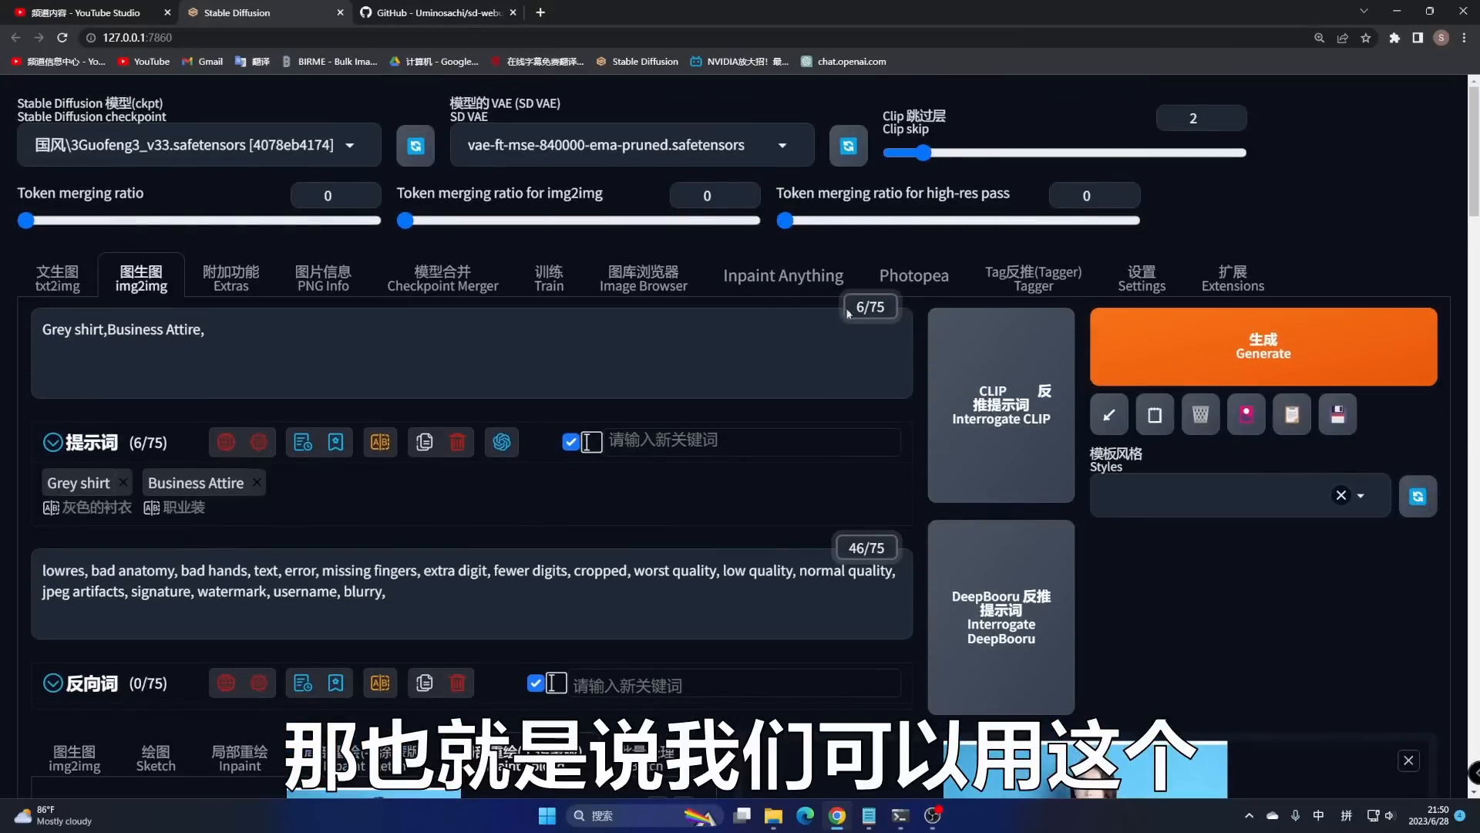
left_click(788, 284)
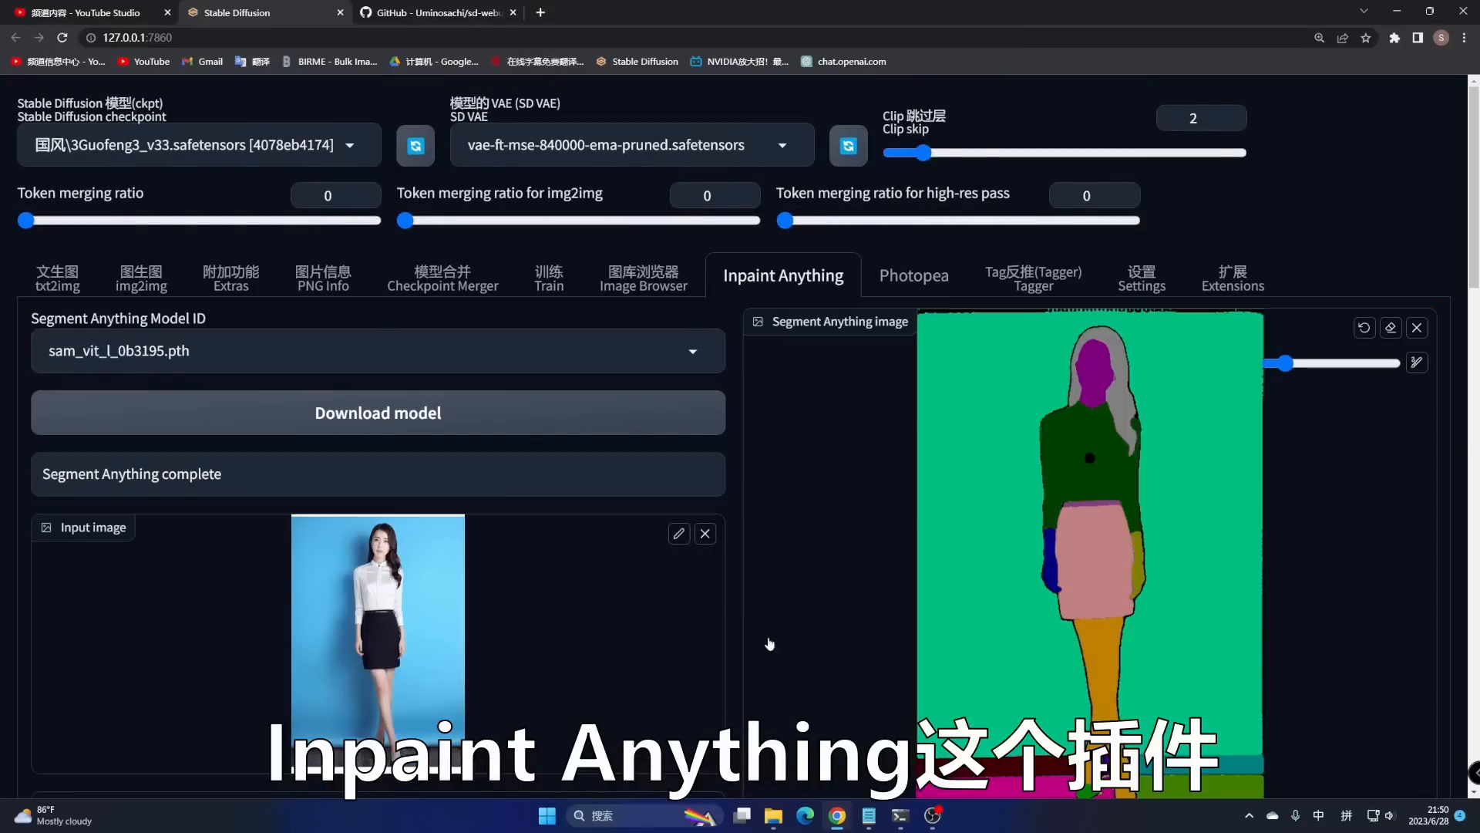
- Add the skirt to the shirt segment selection to build a new clothing mask, then shrink the brush
scroll(1107, 368, "down", 1)
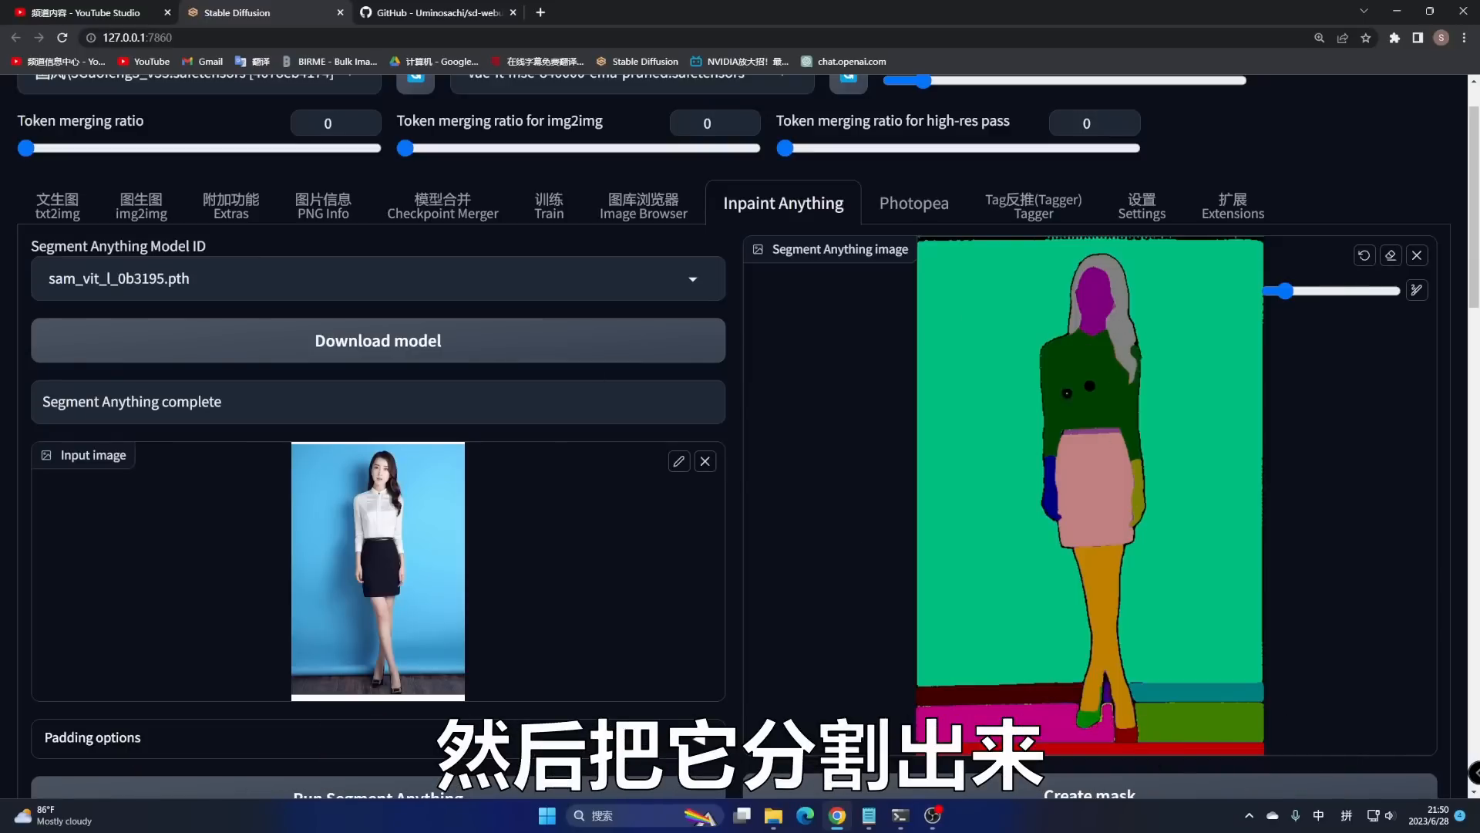
scroll(1067, 394, "down", 2)
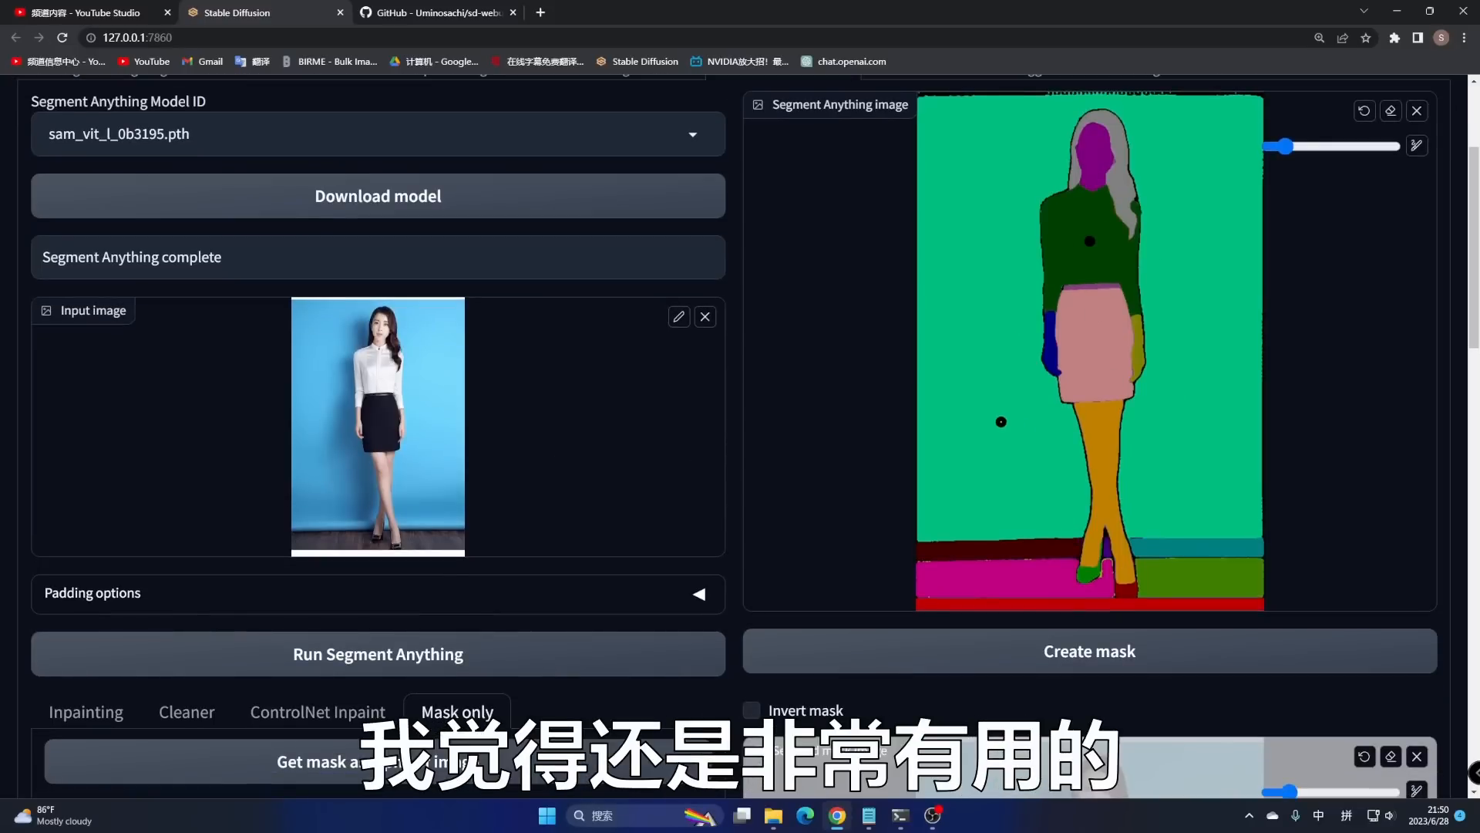
scroll(994, 415, "down", 1)
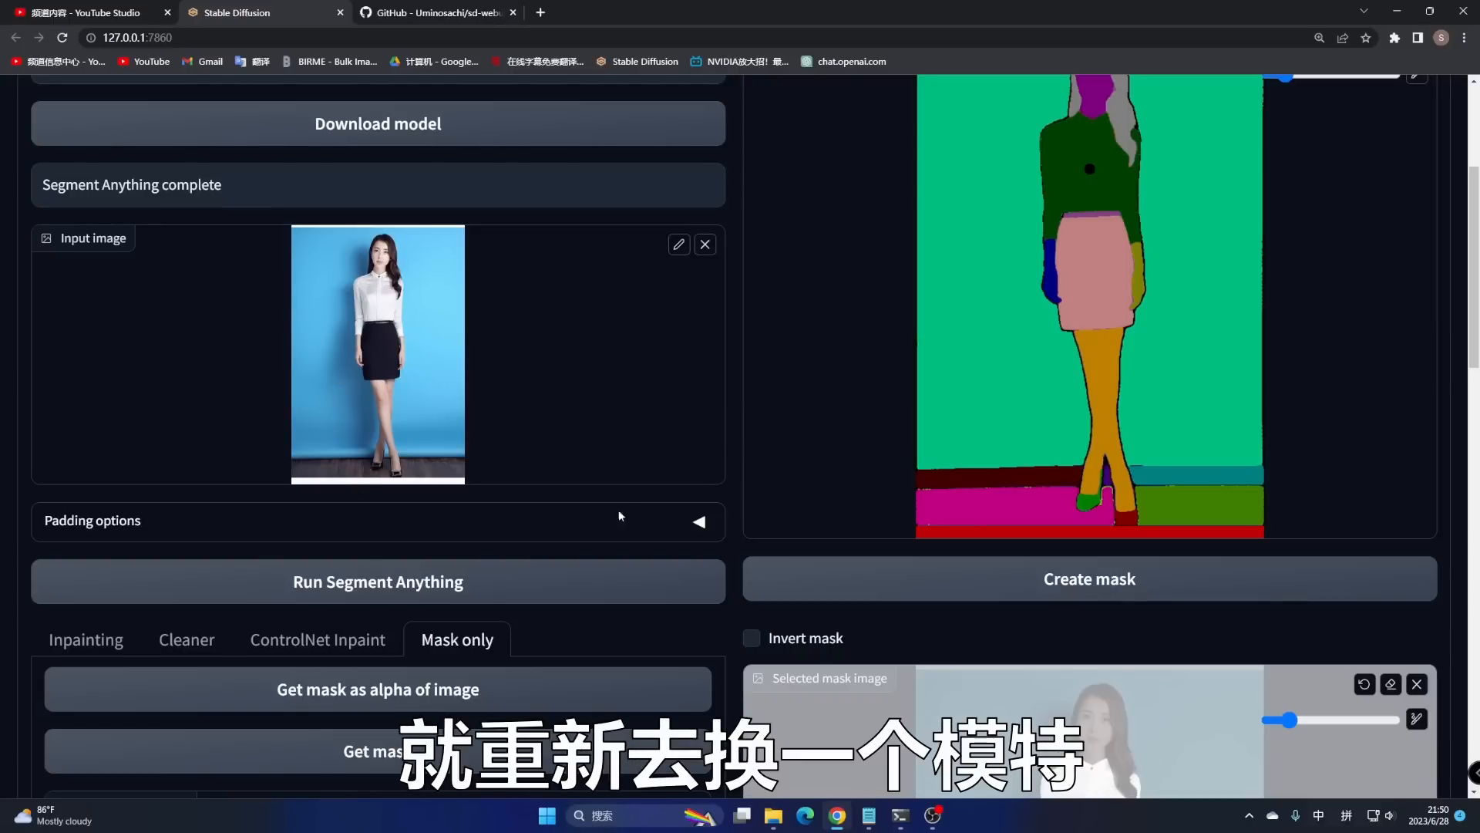
scroll(624, 500, "up", 2)
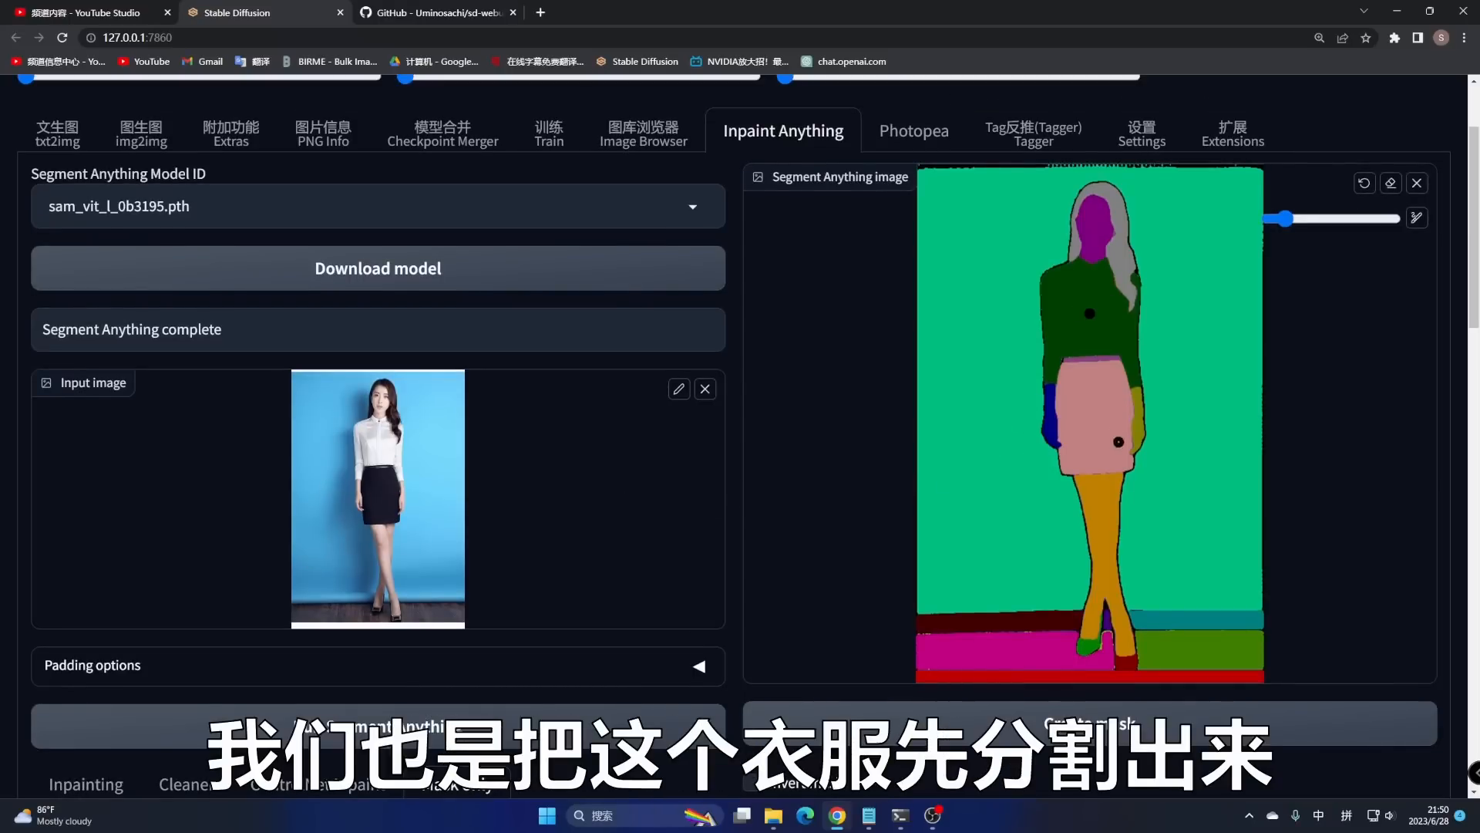
left_click(1091, 358)
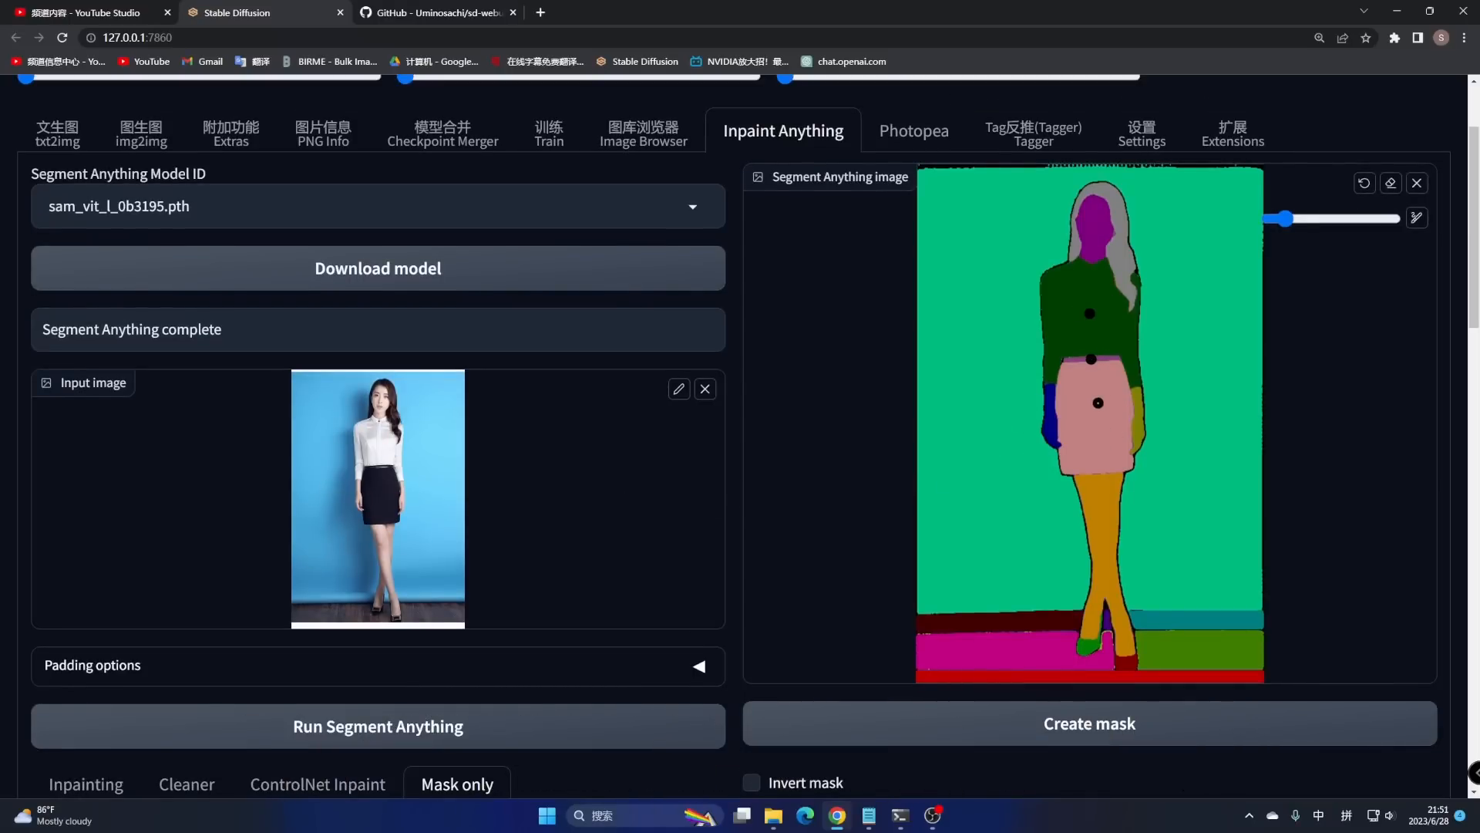
scroll(1096, 416, "down", 3)
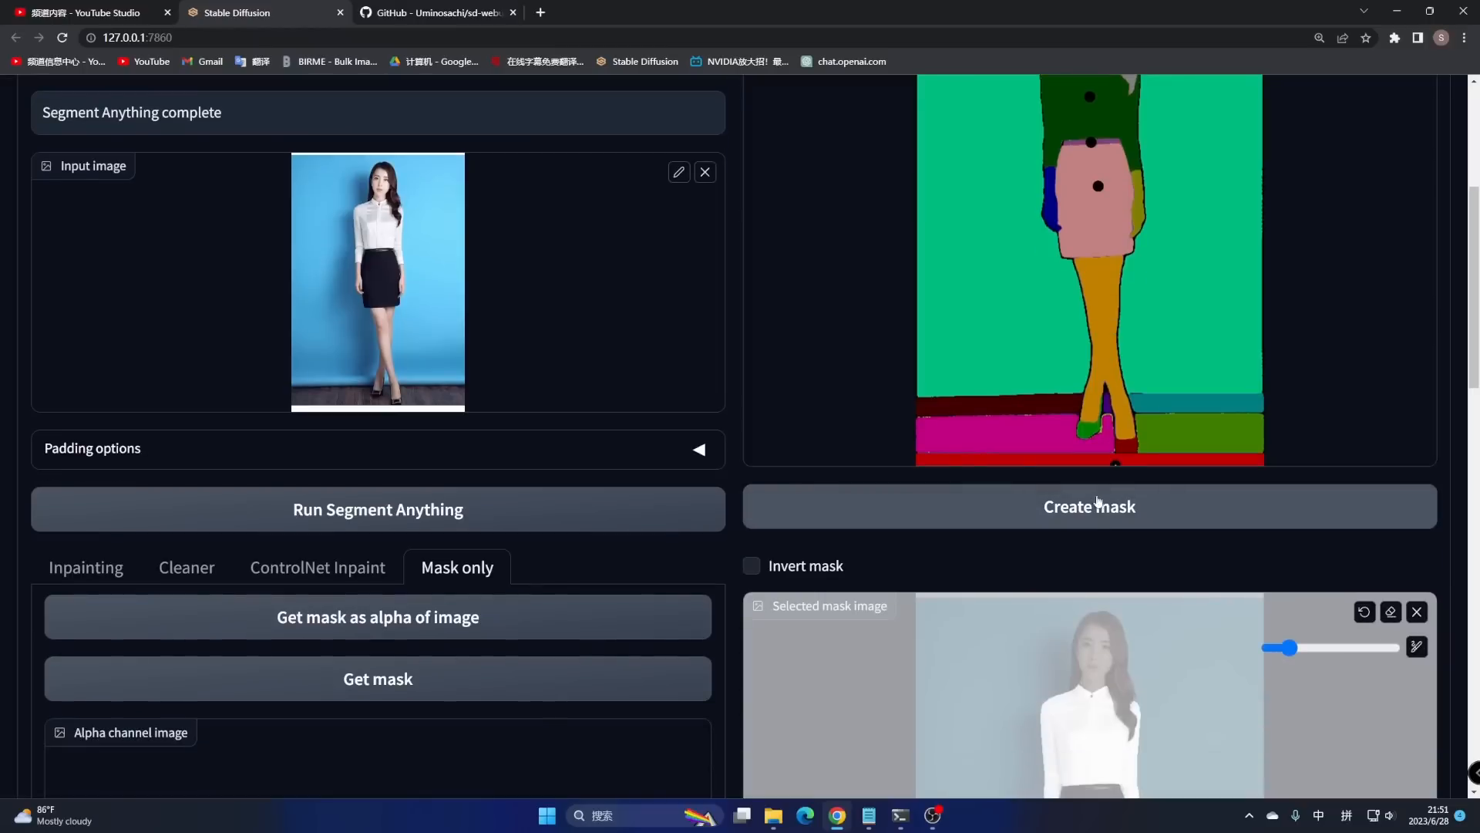
scroll(1100, 546, "down", 4)
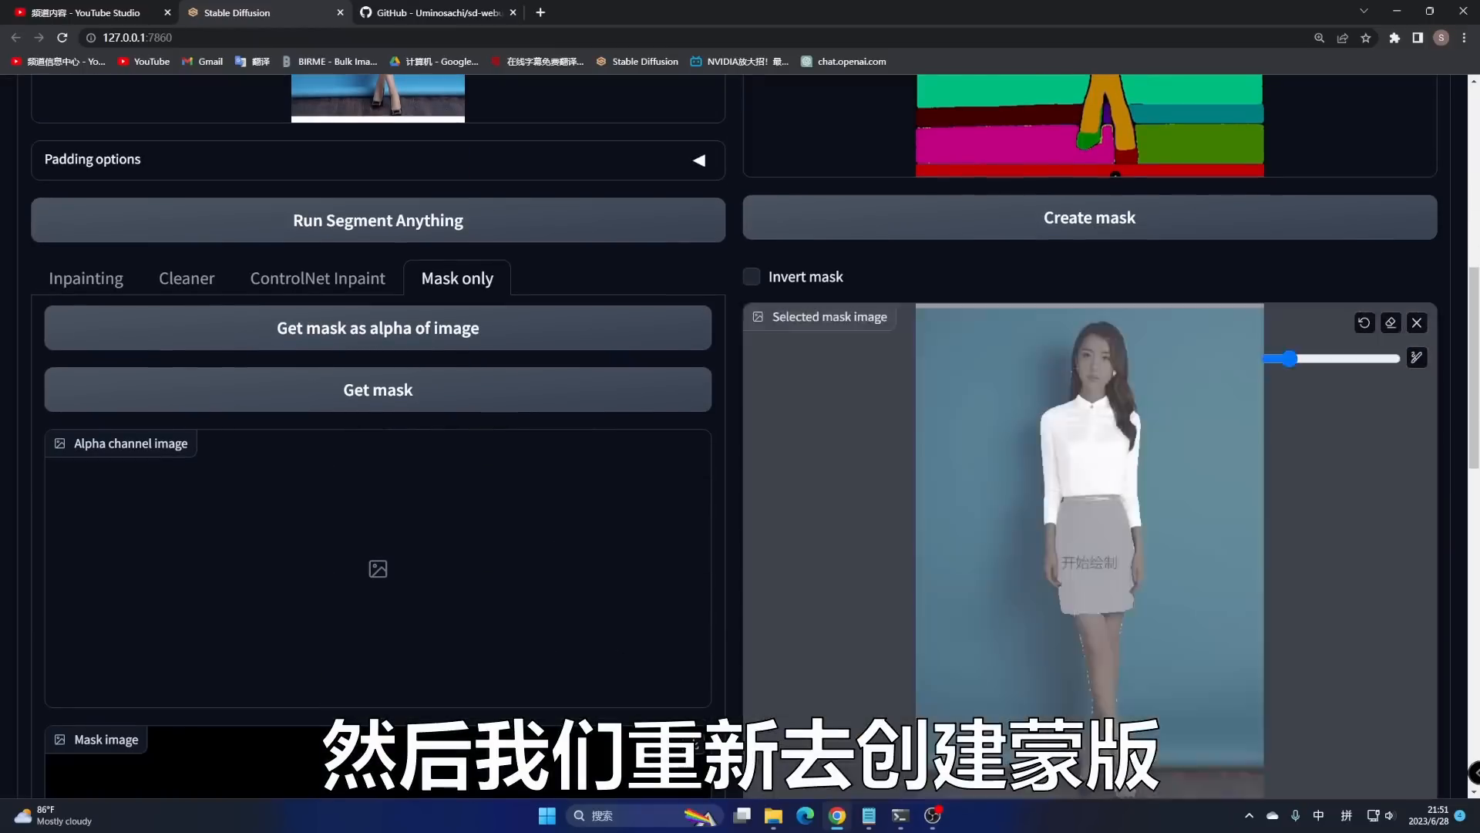
scroll(1164, 413, "down", 2)
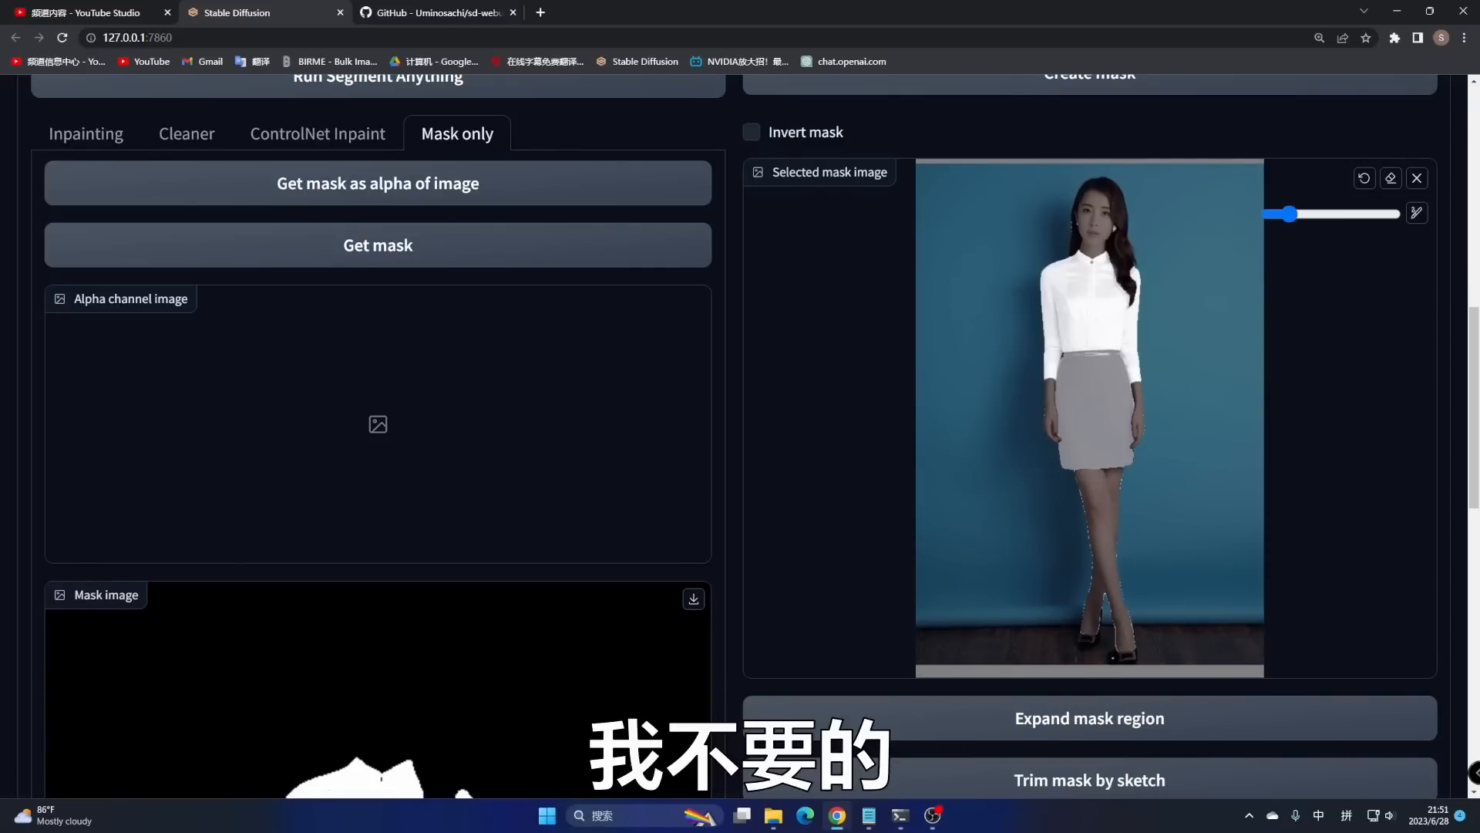
scroll(1125, 617, "down", 3)
scroll(1132, 596, "up", 2)
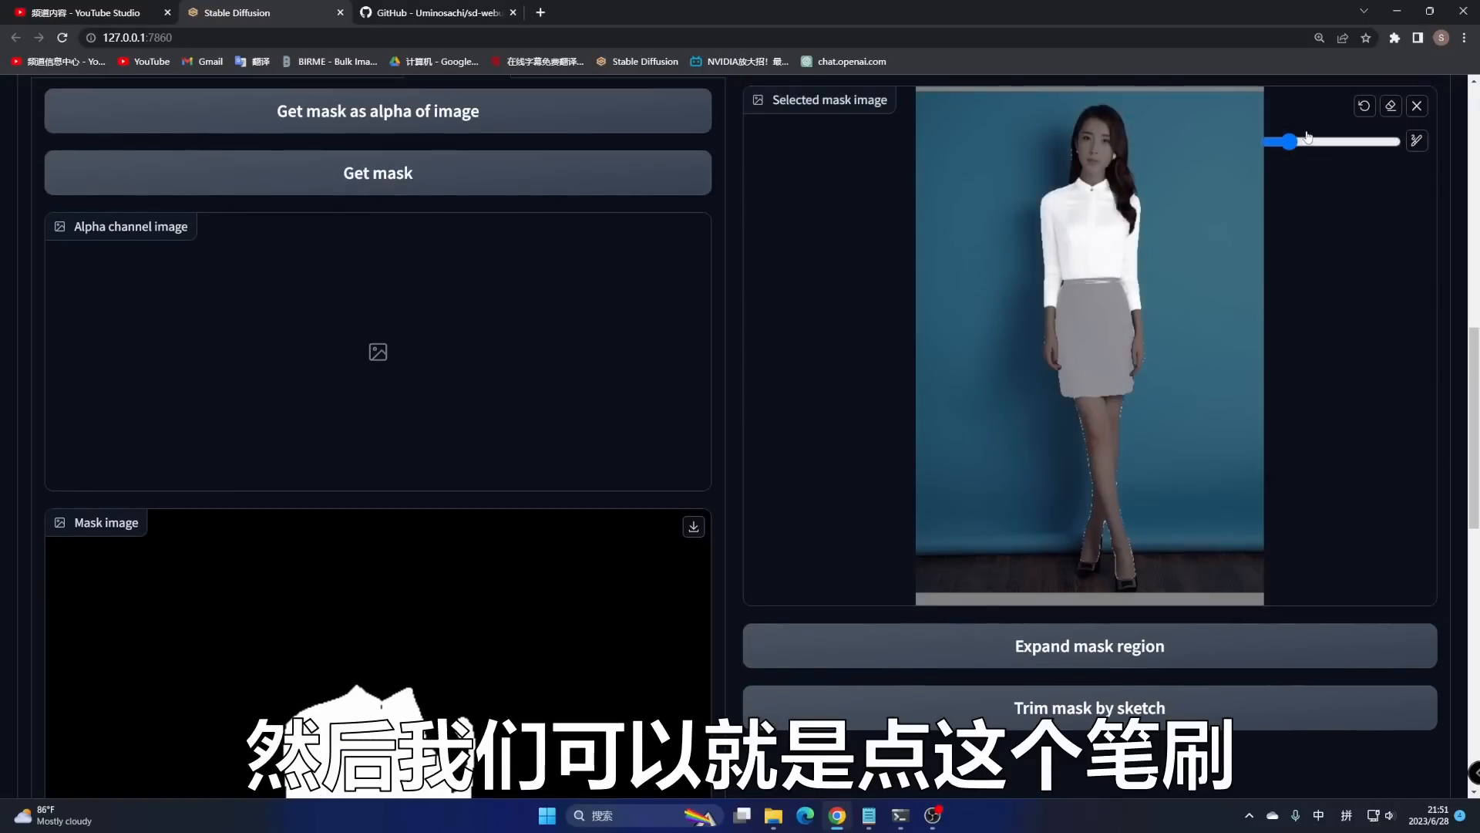
mouse_move(1293, 146)
left_mouse_down()
mouse_move(1268, 143)
mouse_move(1286, 158)
left_mouse_up()
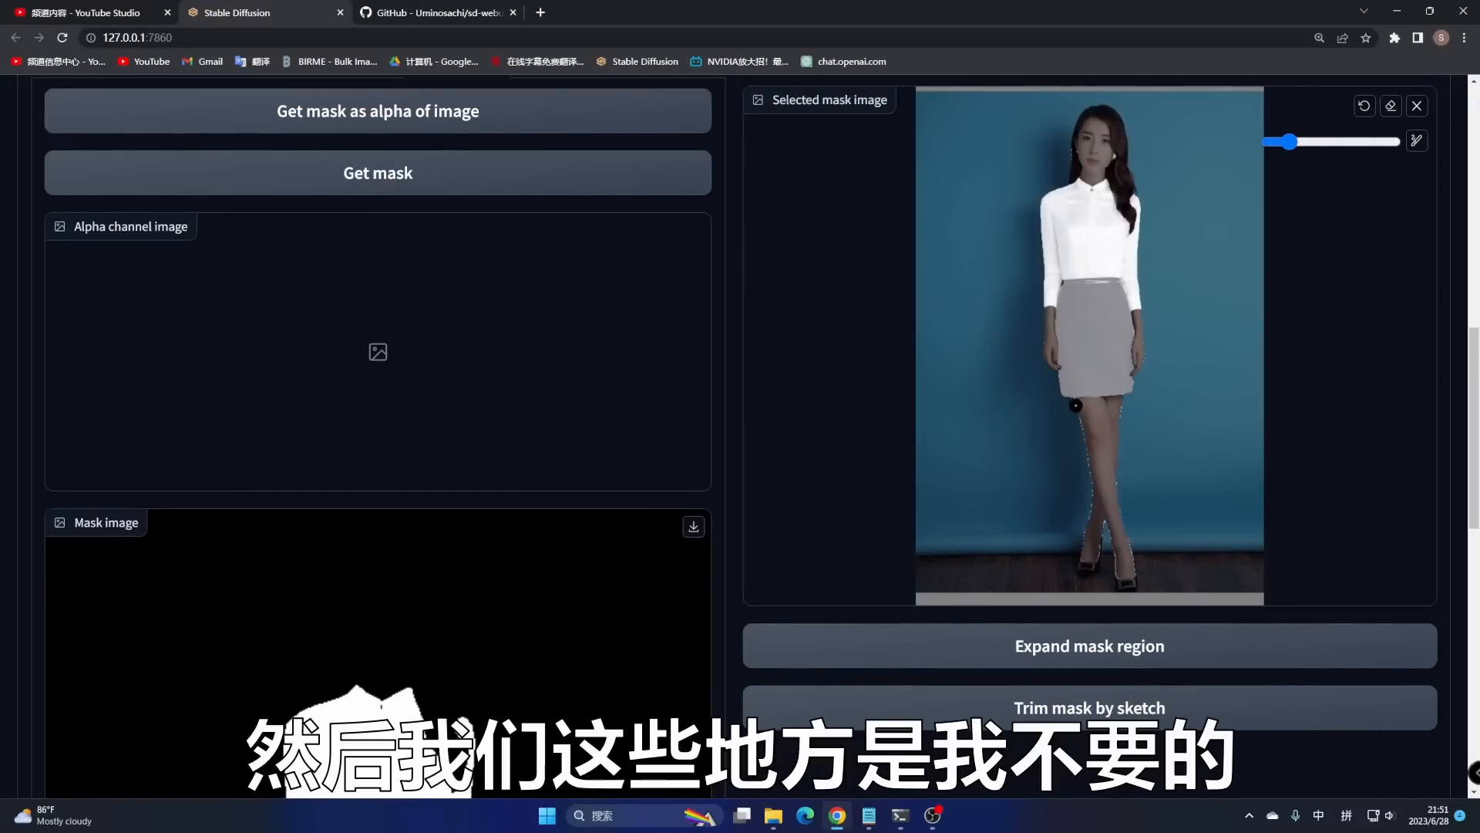
- Paint the left leg, both hands and the face out of the mask, then trim it
mouse_move(1076, 409)
left_mouse_down()
mouse_move(1096, 489)
mouse_move(1082, 562)
mouse_move(1103, 523)
mouse_move(1126, 582)
mouse_move(1123, 406)
left_mouse_up()
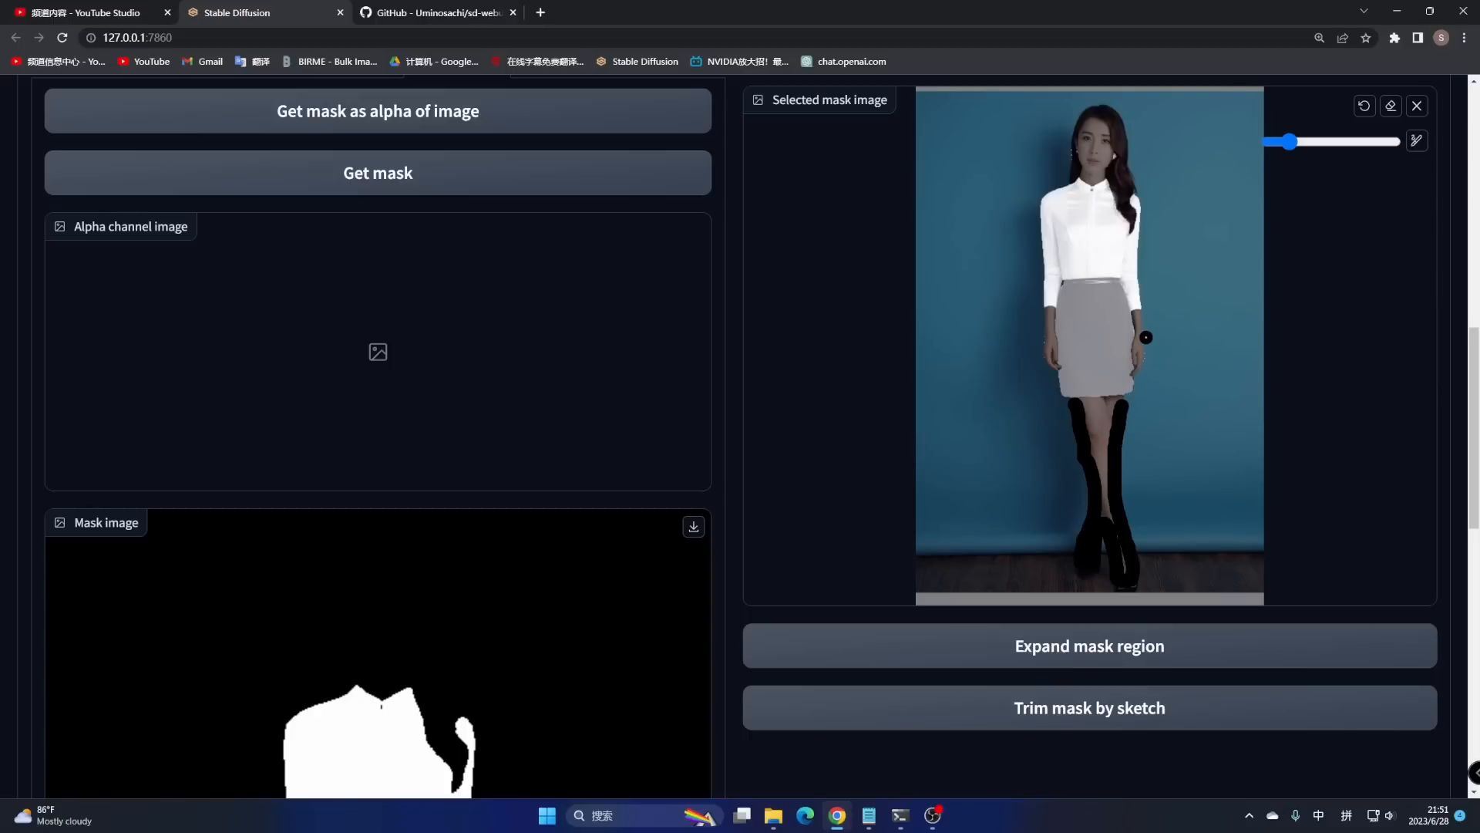
left_click_drag(1146, 338, 1149, 349)
left_click_drag(1041, 330, 1040, 349)
left_click_drag(1129, 152, 1084, 153)
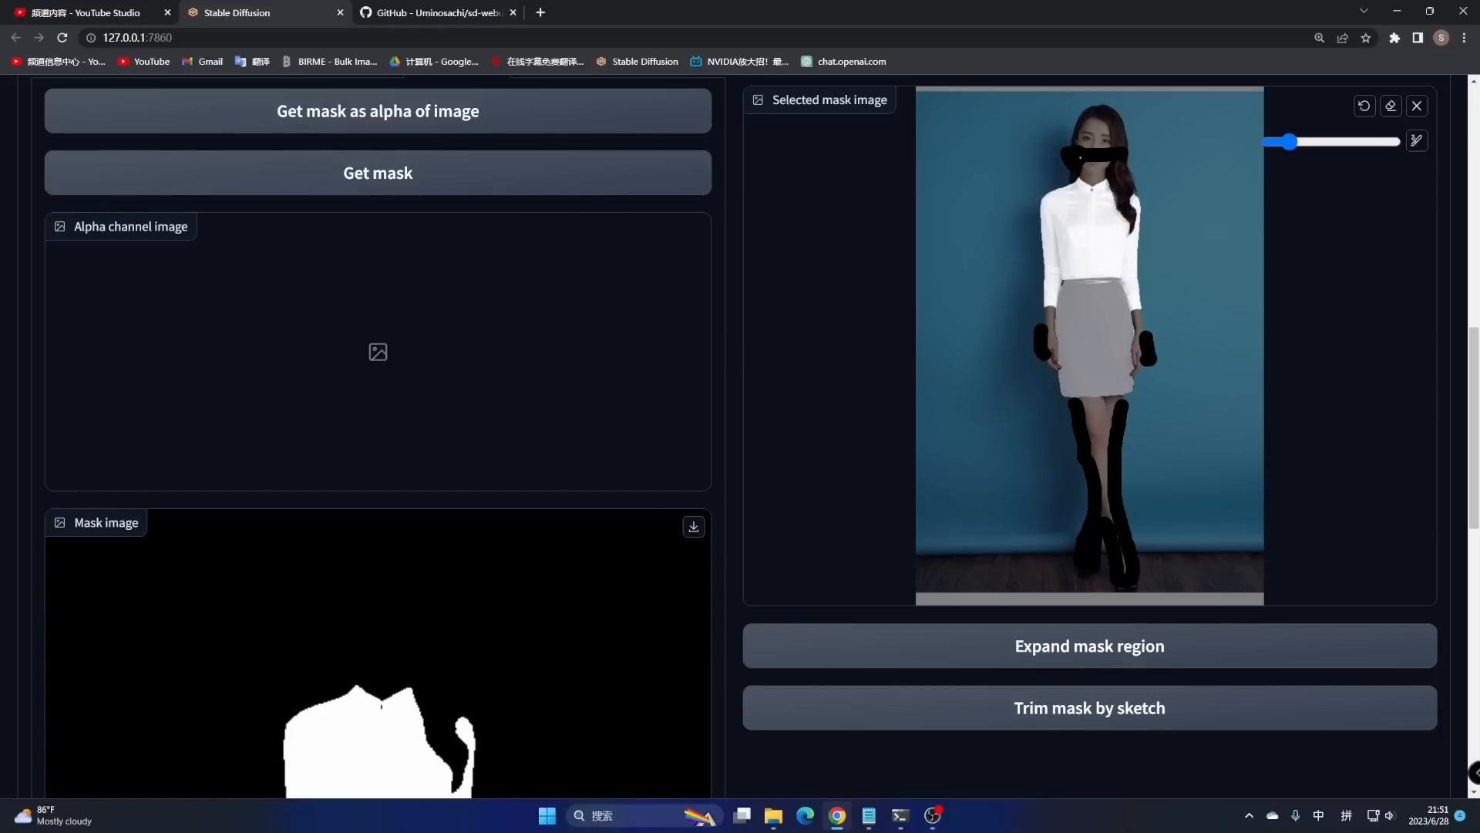
scroll(1233, 262, "down", 2)
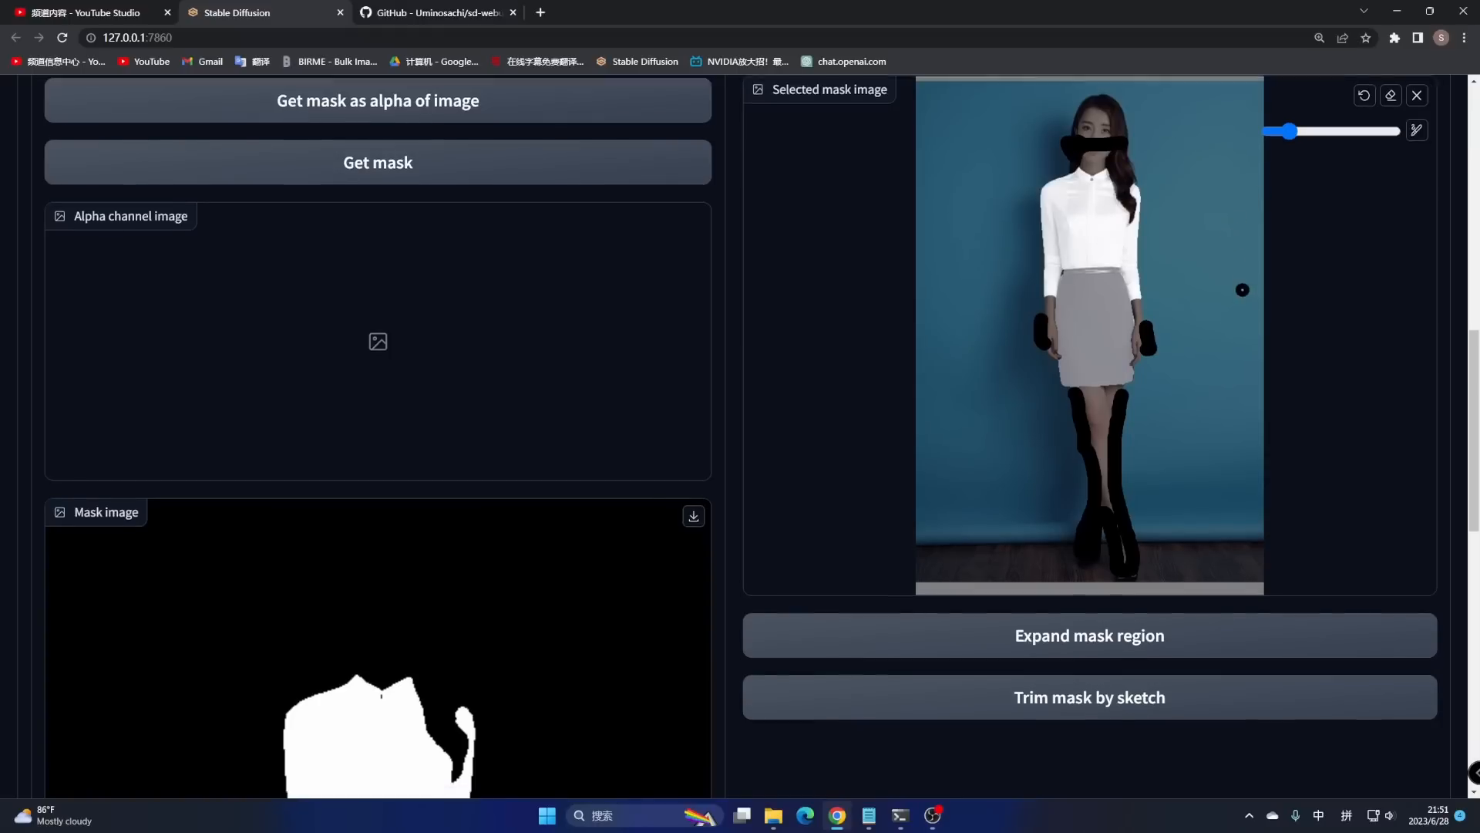
left_click(1224, 578)
- Generate the black-and-white mask image and trim it again by the painted strokes
scroll(1225, 589, "up", 3)
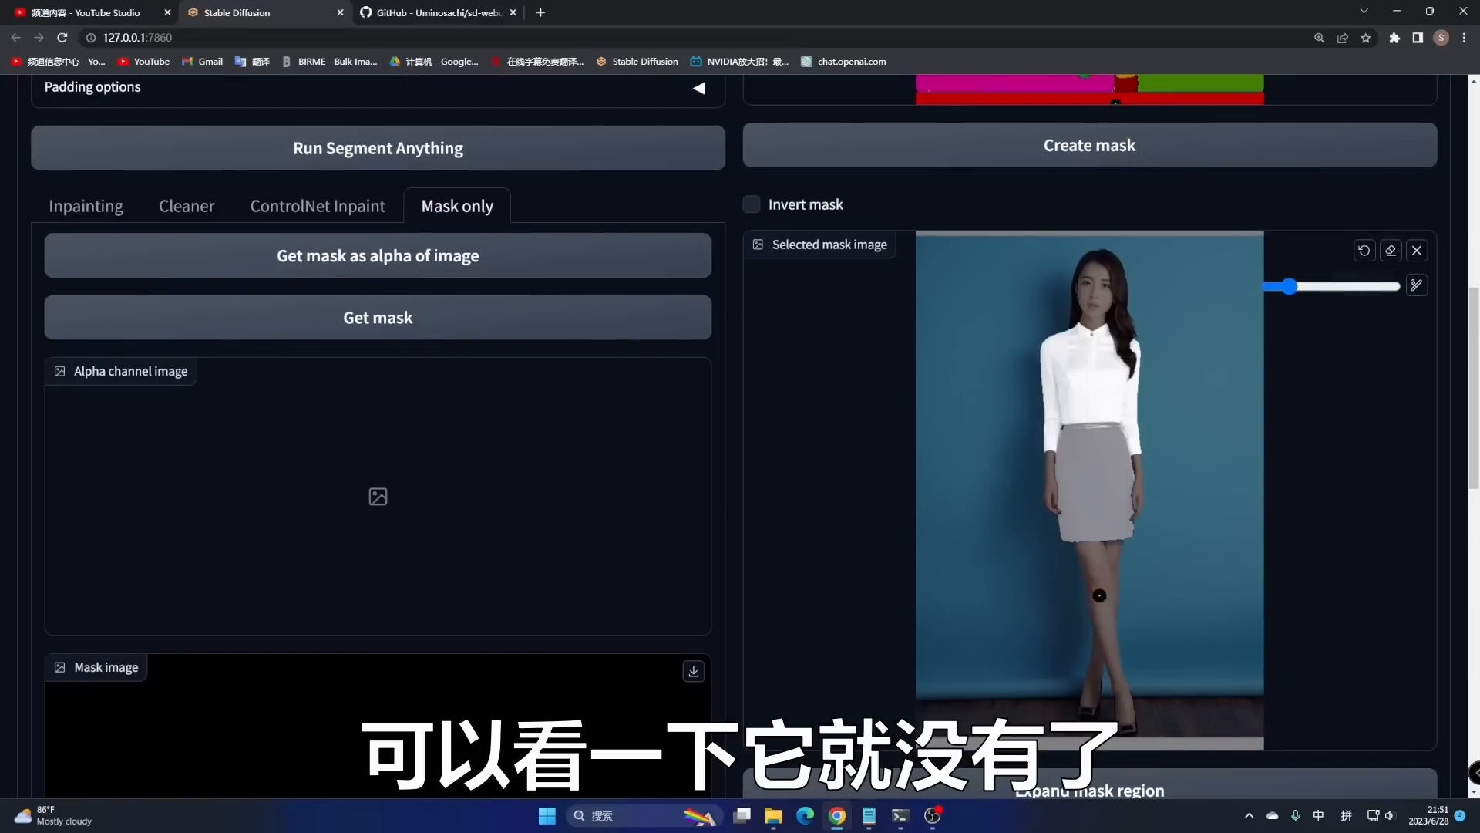
scroll(1215, 551, "down", 1)
scroll(1193, 537, "down", 2)
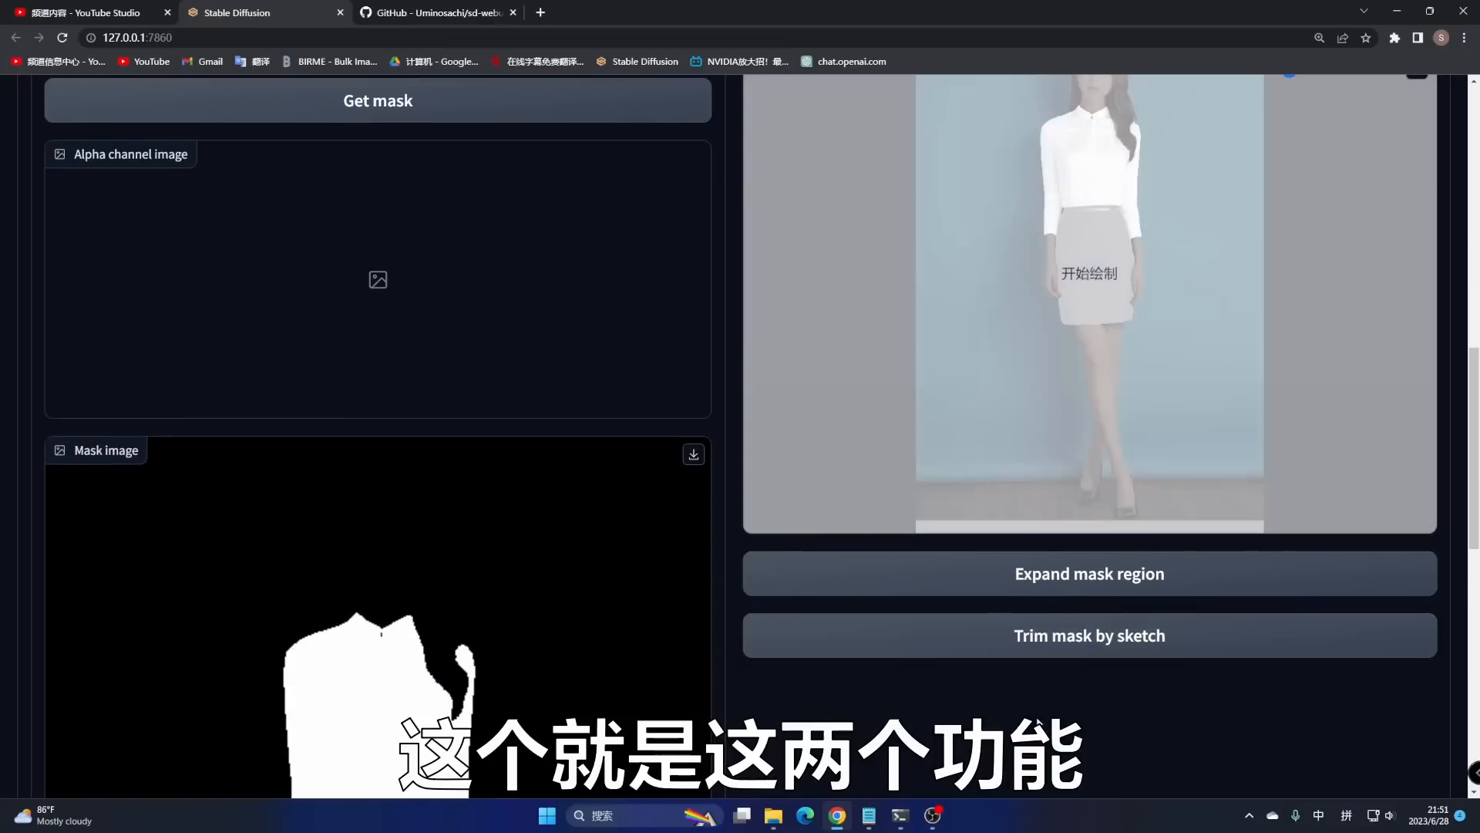
scroll(570, 486, "up", 2)
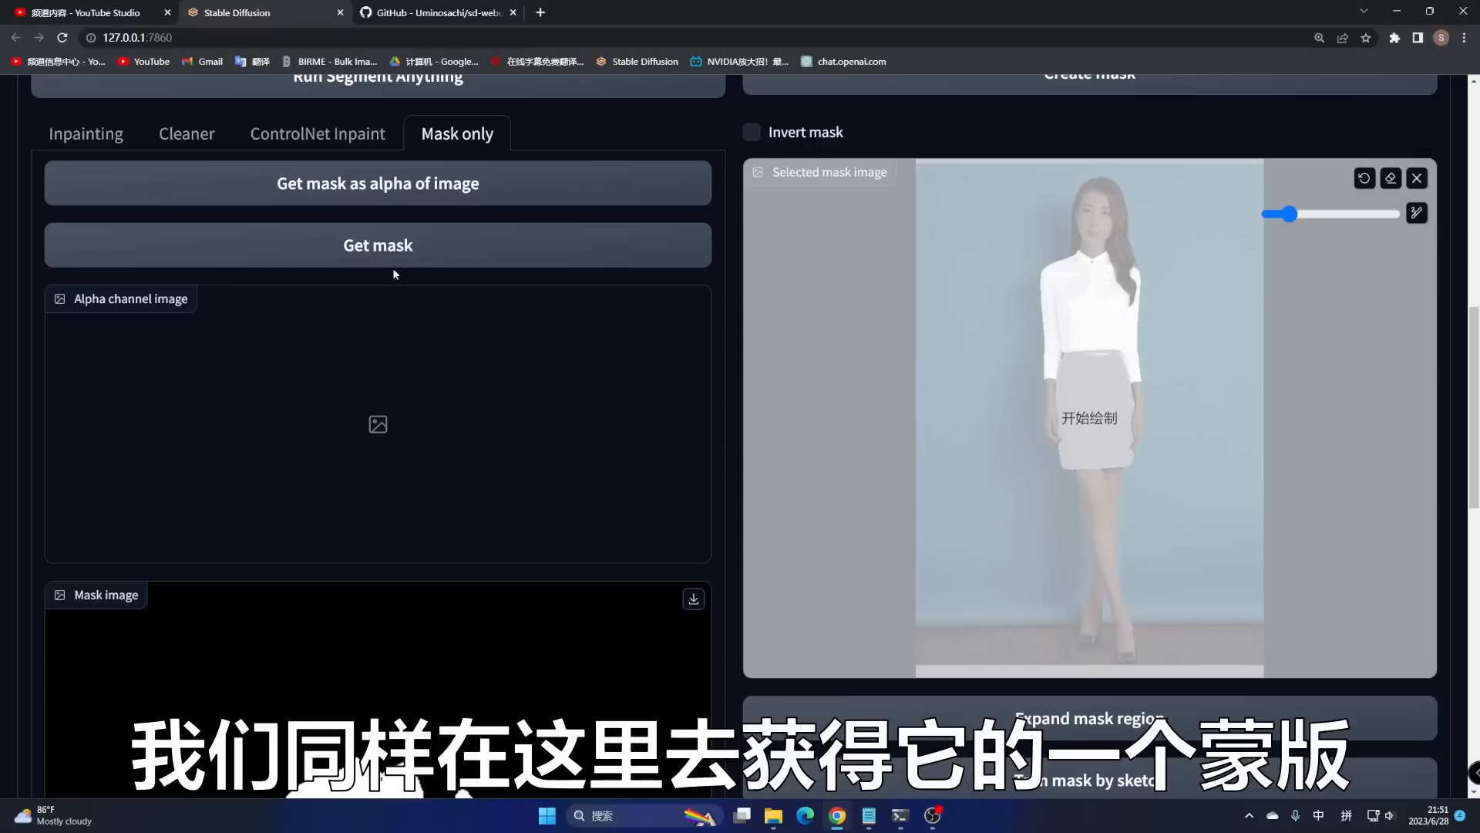
left_click(391, 247)
scroll(501, 447, "down", 7)
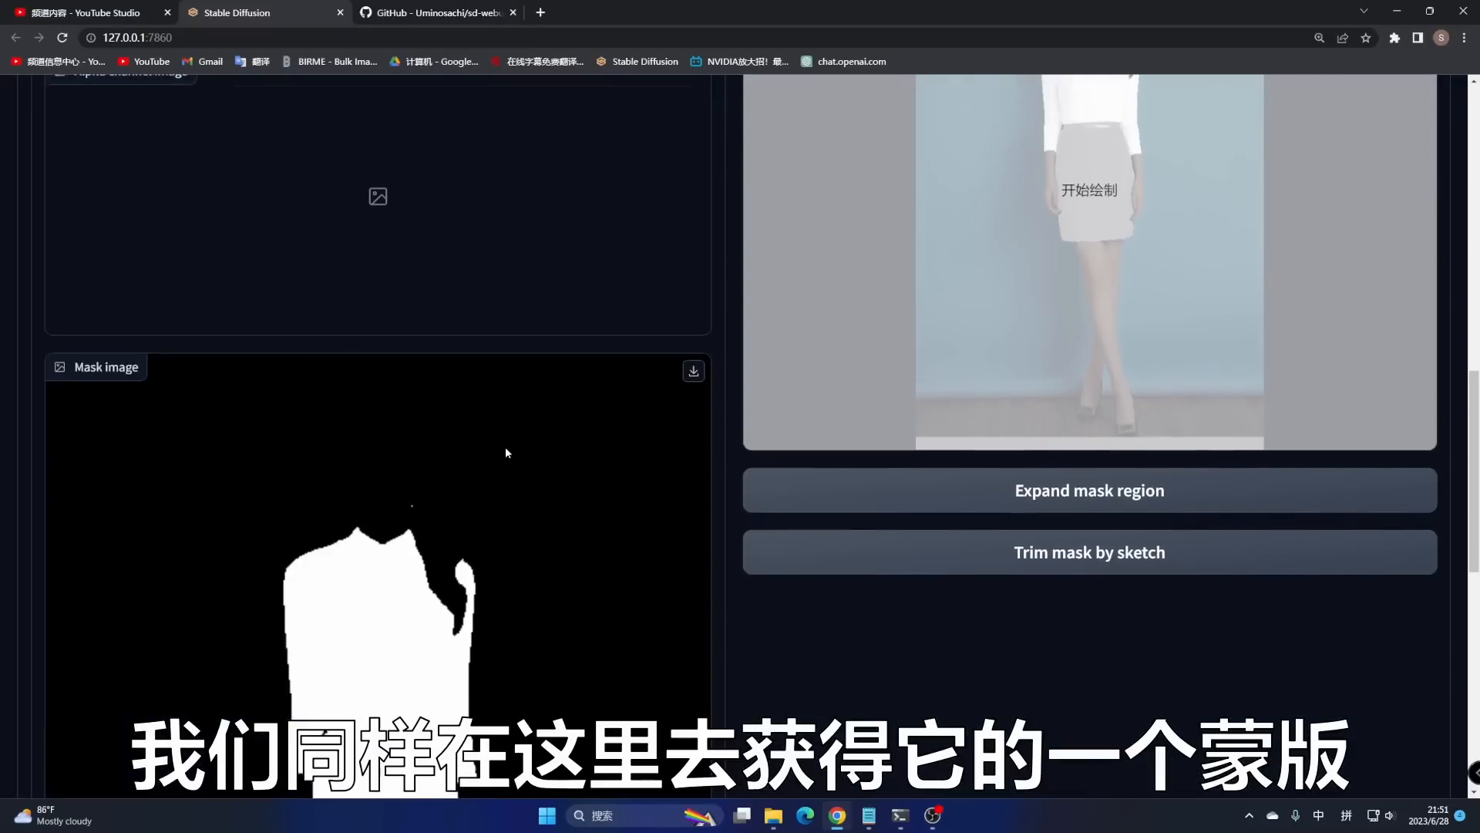
scroll(456, 543, "down", 6)
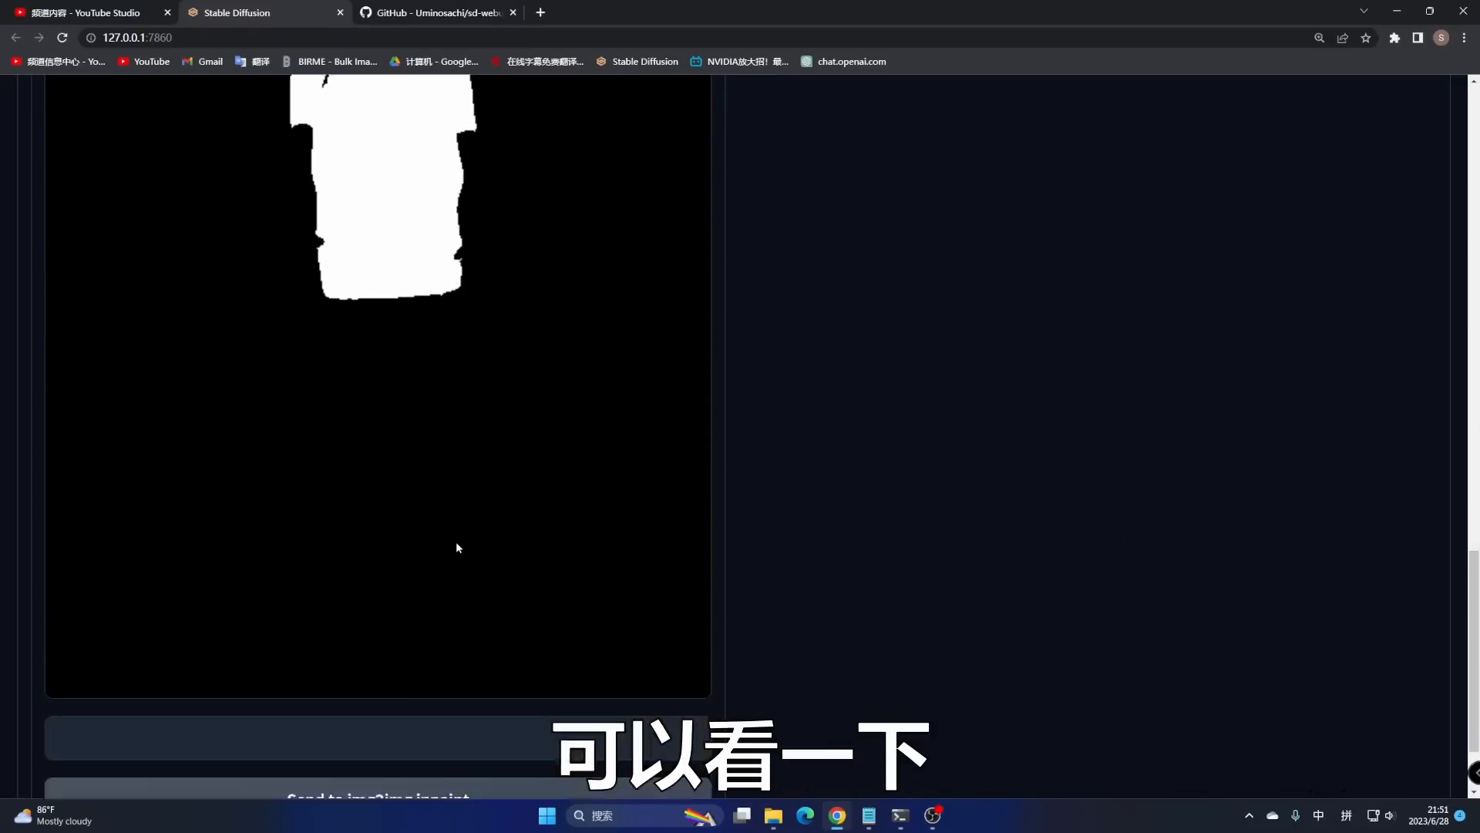
scroll(499, 463, "up", 9)
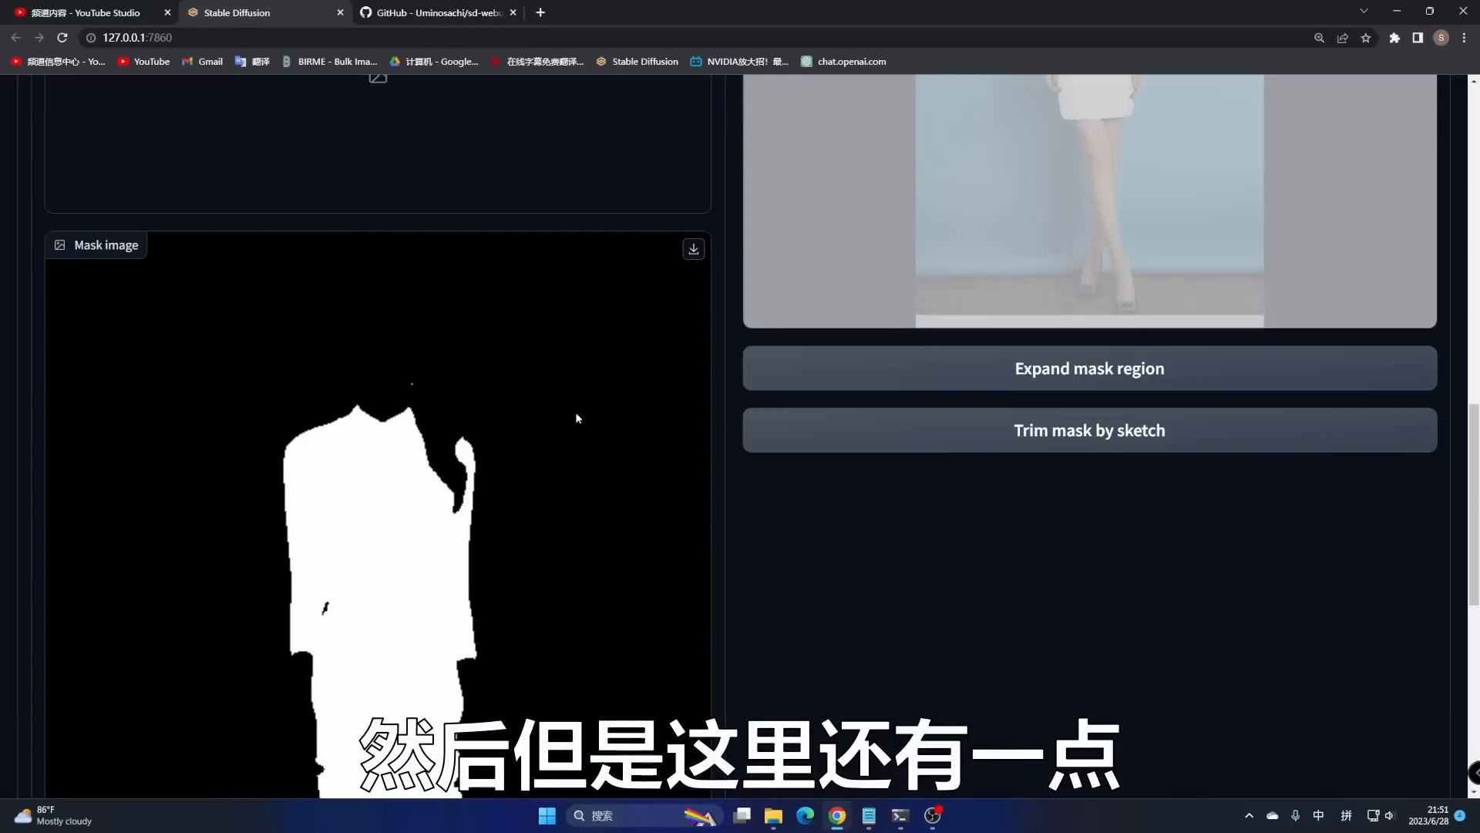
scroll(576, 414, "up", 5)
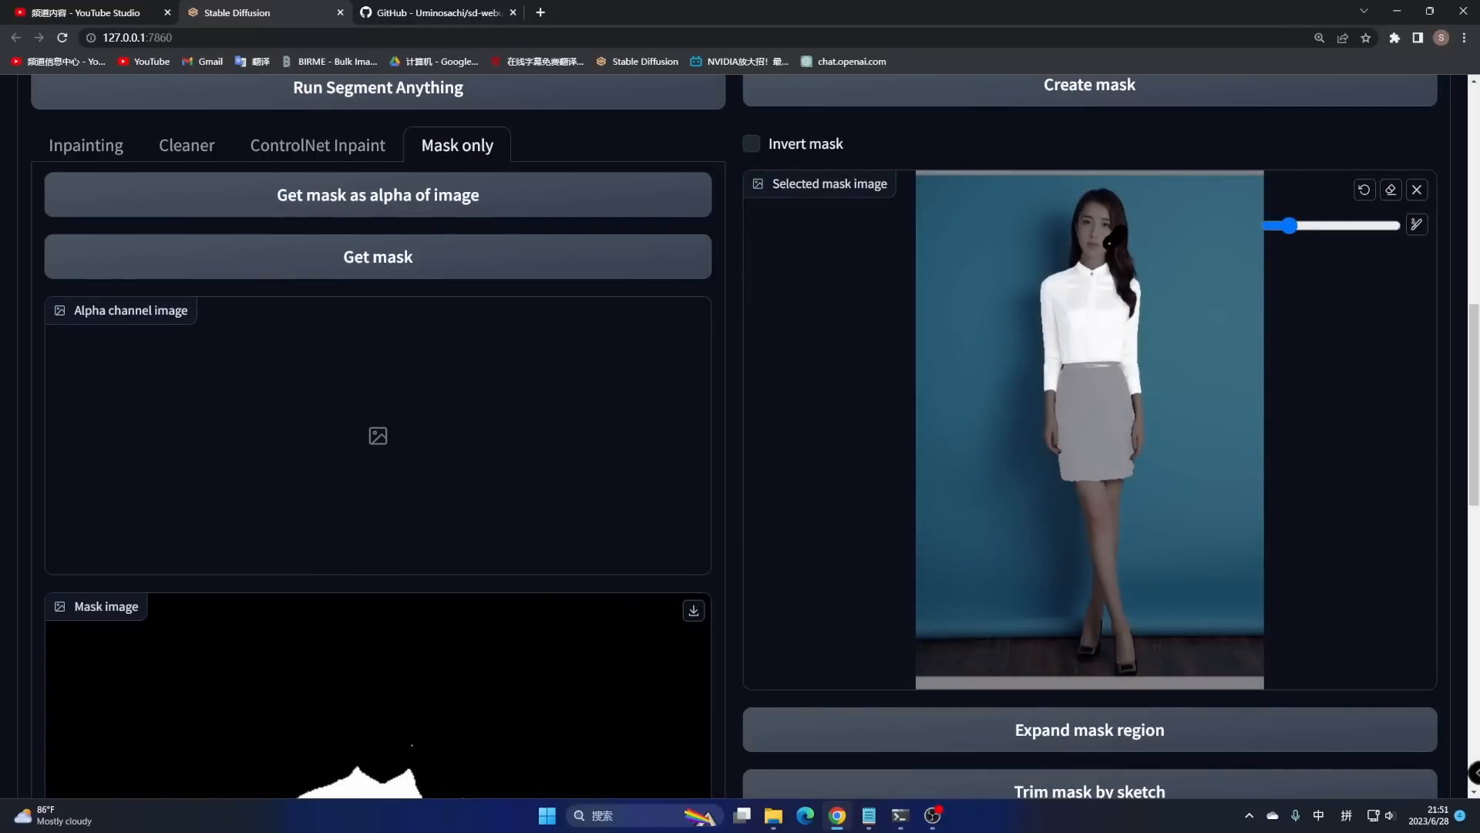
scroll(1169, 466, "down", 4)
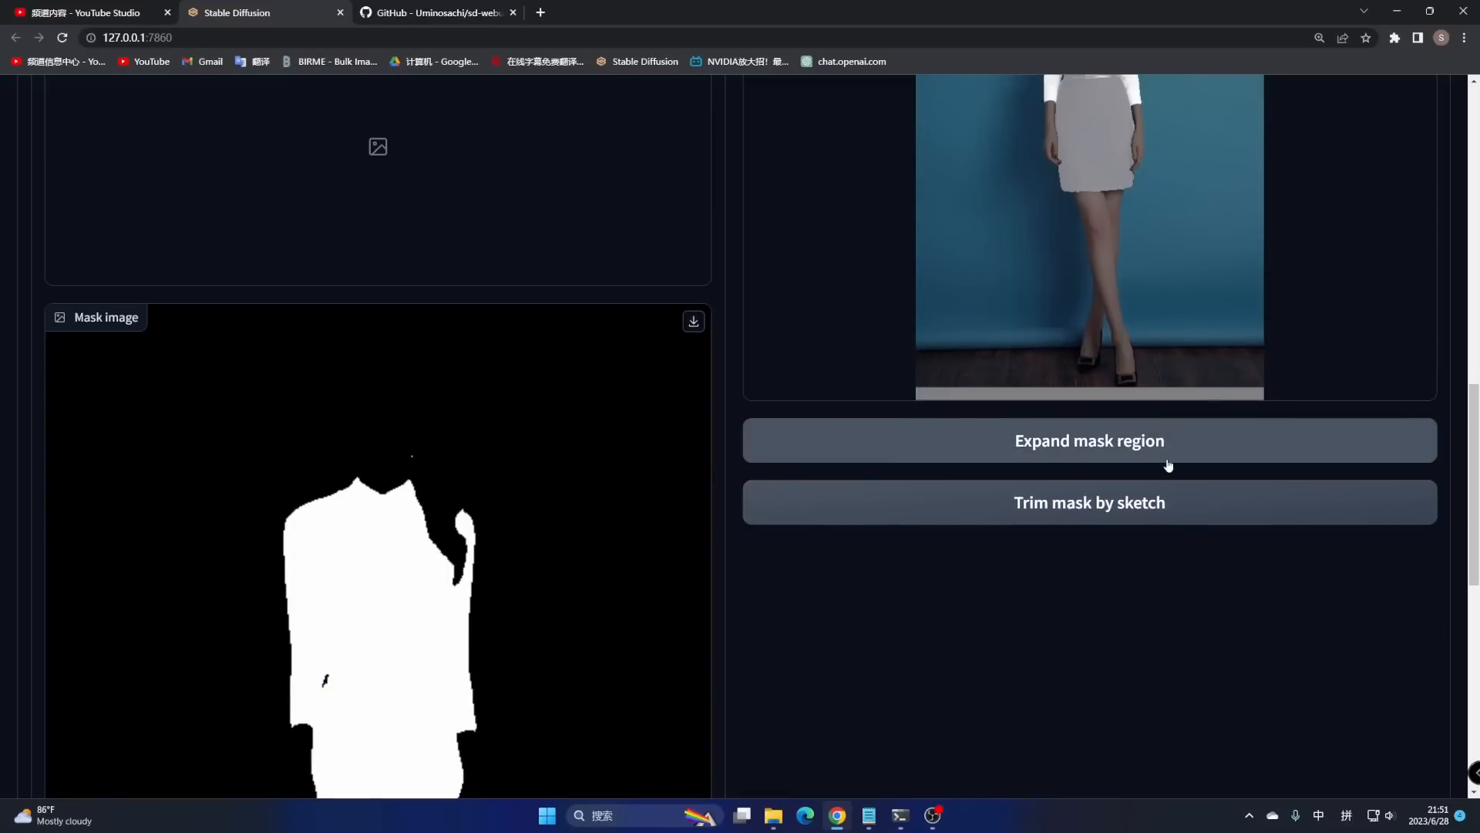
left_click(1093, 519)
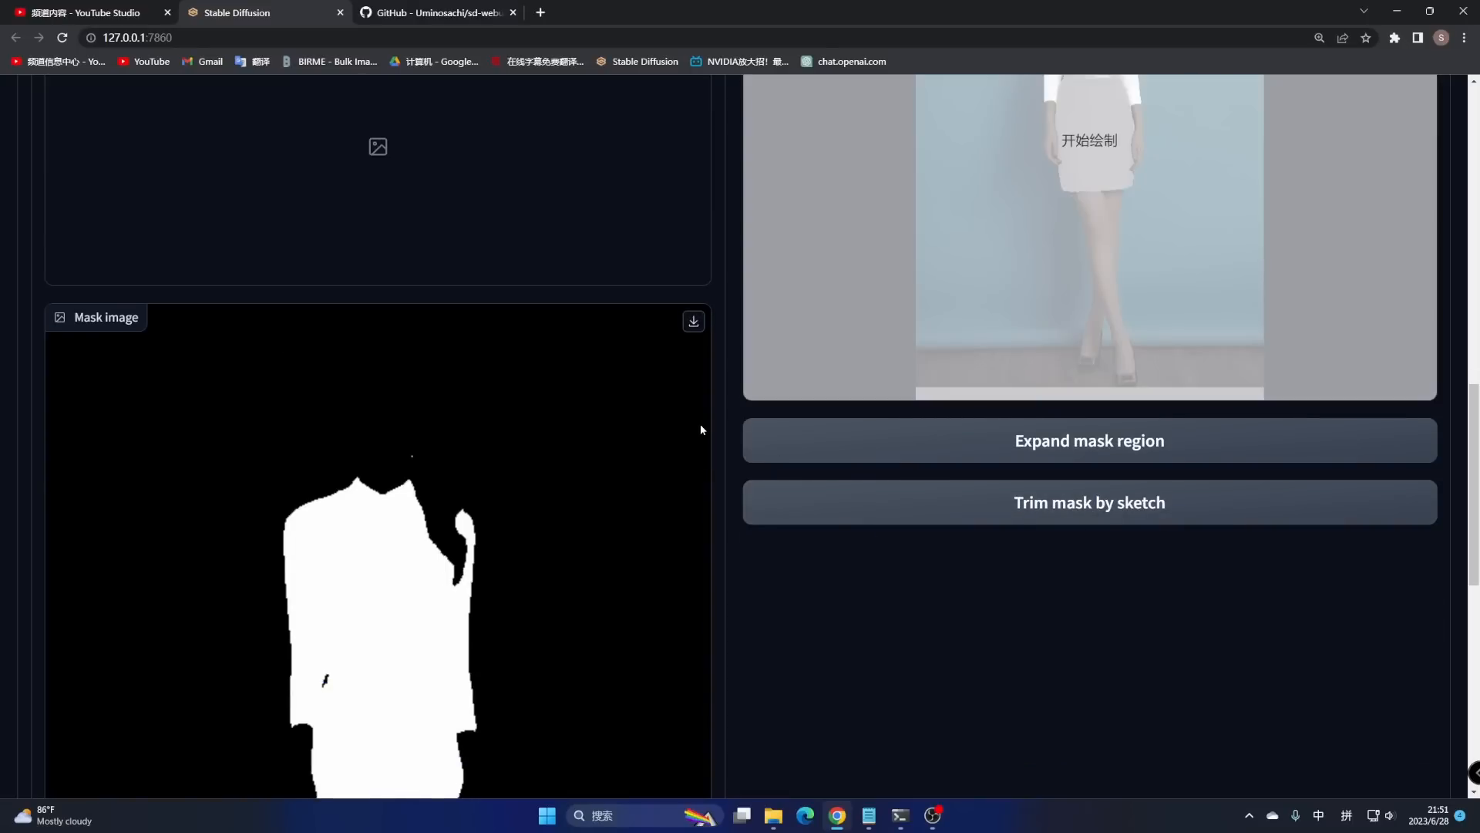
- Regenerate the clothing mask and send the photo and mask to img2img inpaint
scroll(557, 378, "up", 5)
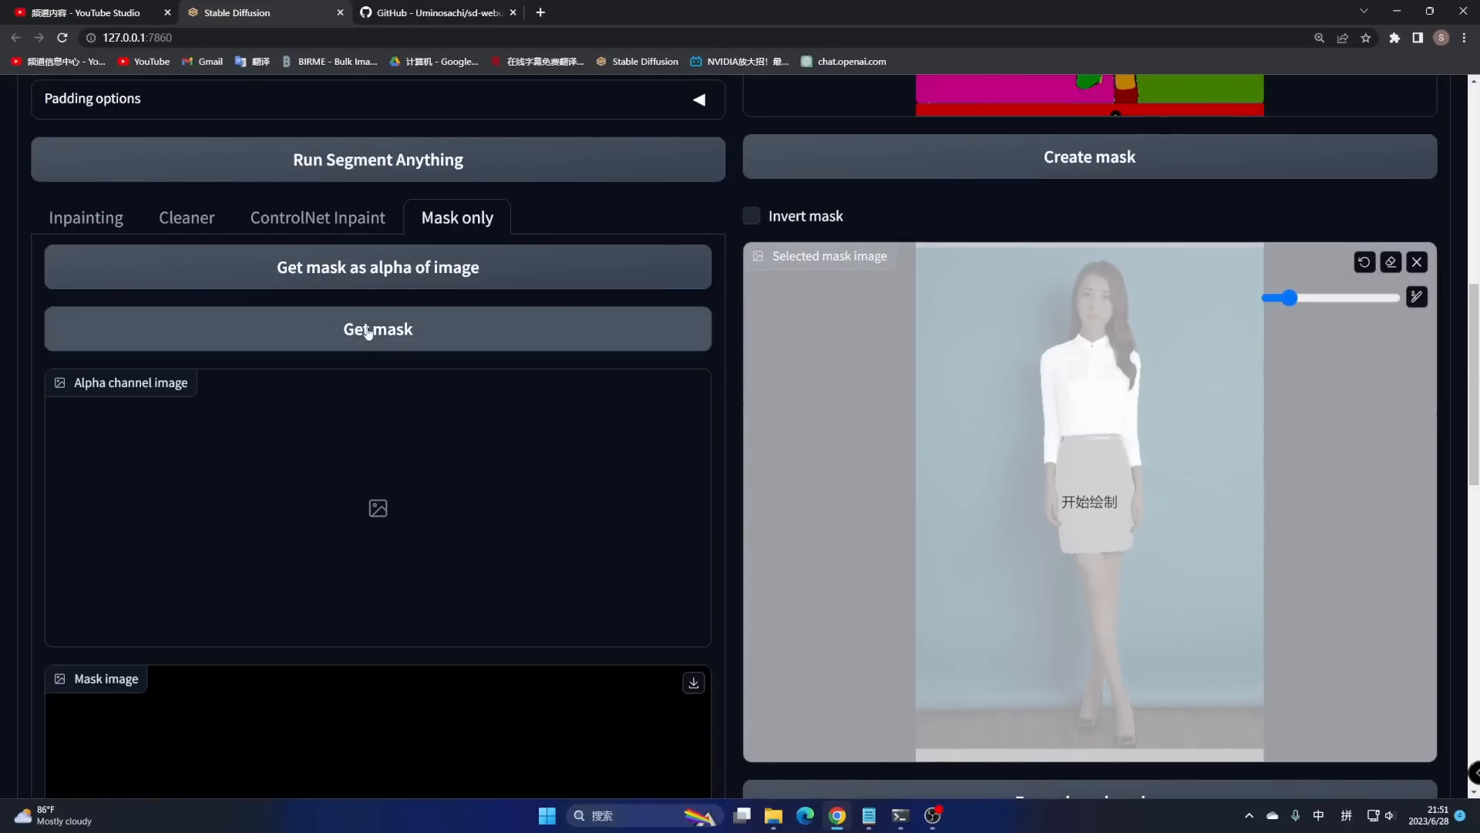
left_click(368, 332)
scroll(586, 409, "down", 6)
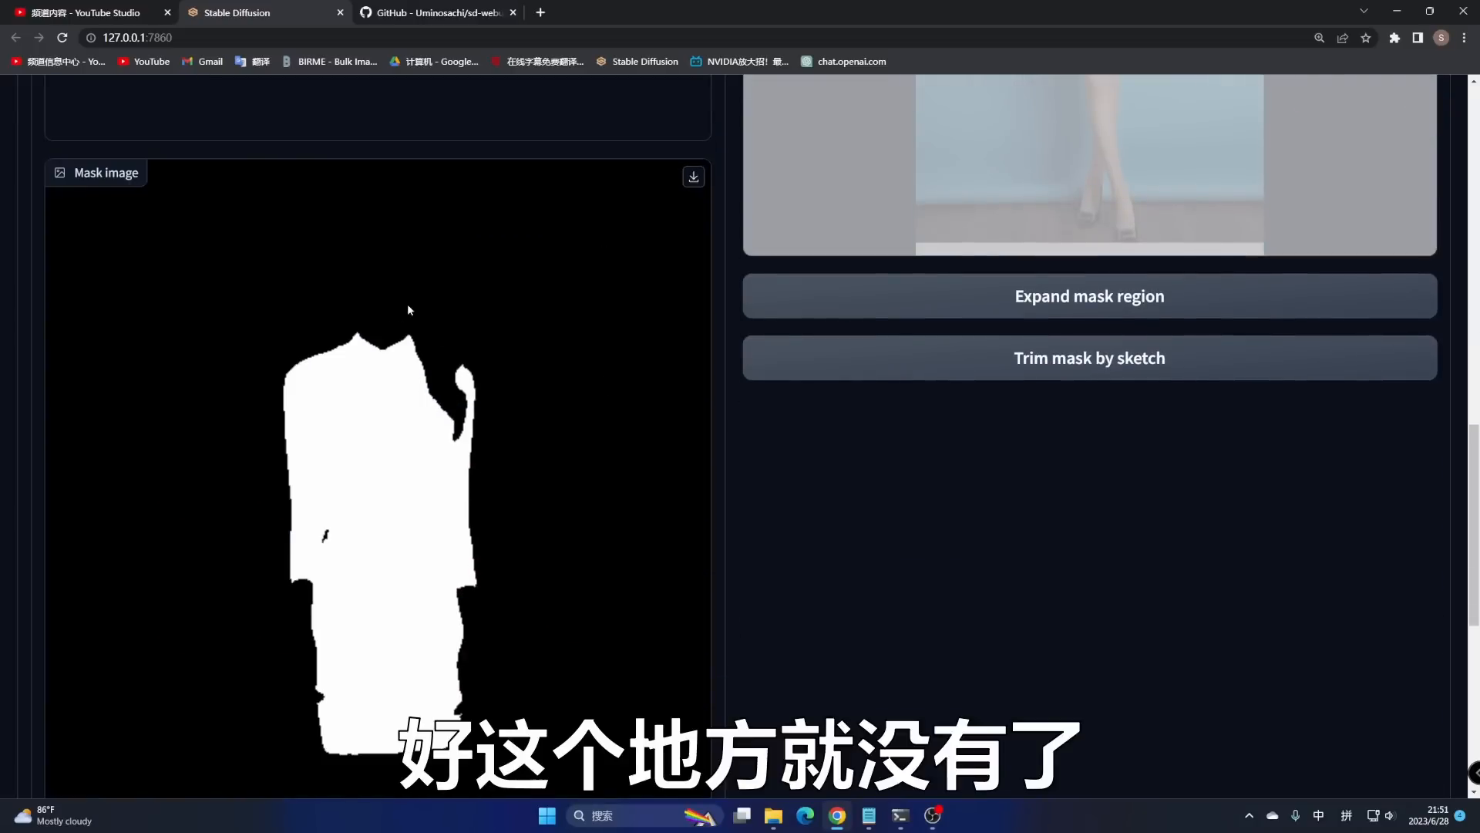
scroll(575, 416, "down", 8)
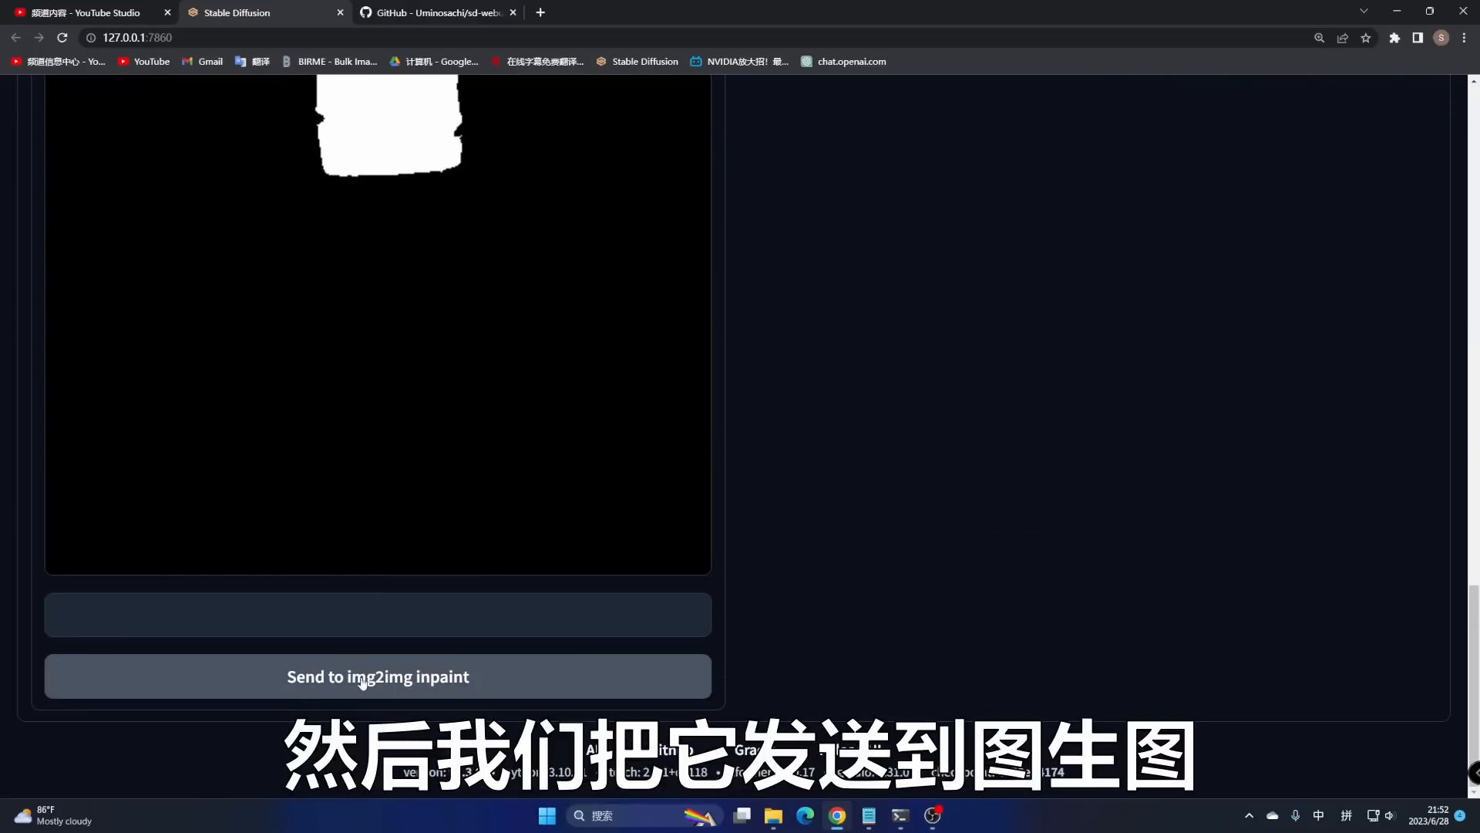
left_click(377, 678)
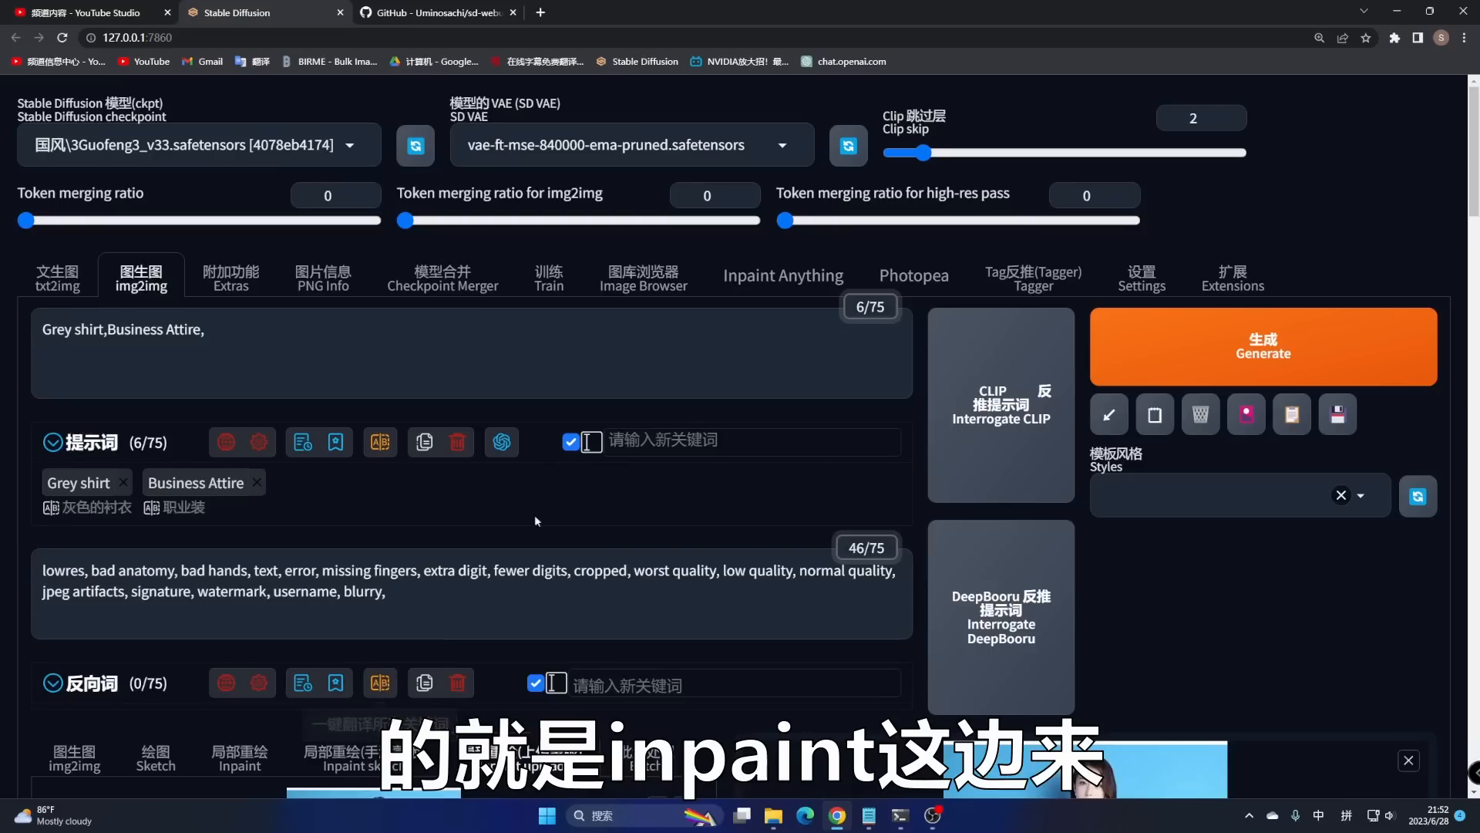
- Set Mask mode to Inpaint not masked, Masked content to original, and Inpaint area to Whole picture
scroll(528, 475, "down", 3)
scroll(528, 475, "down", 6)
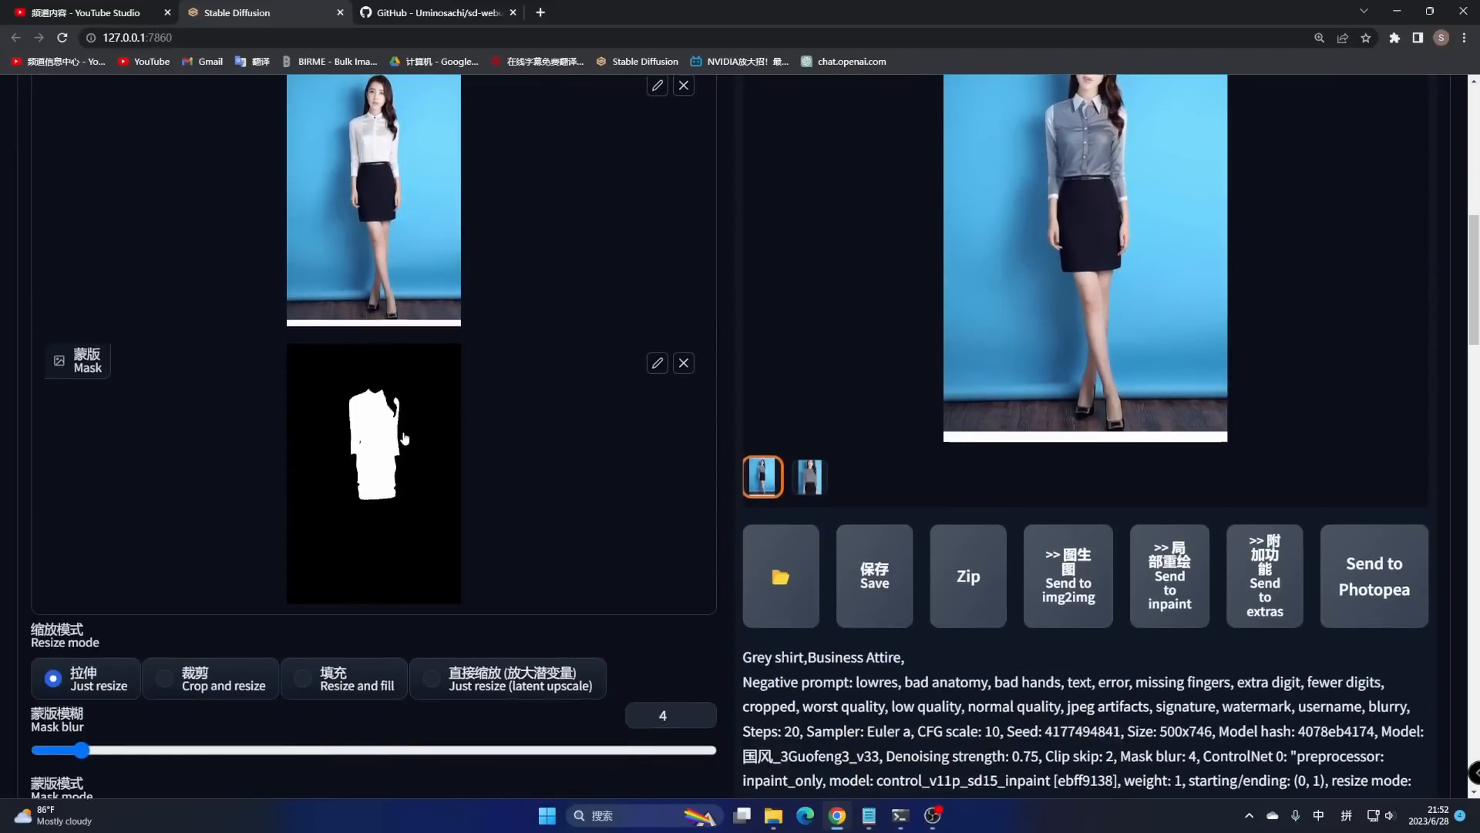
scroll(404, 436, "up", 10)
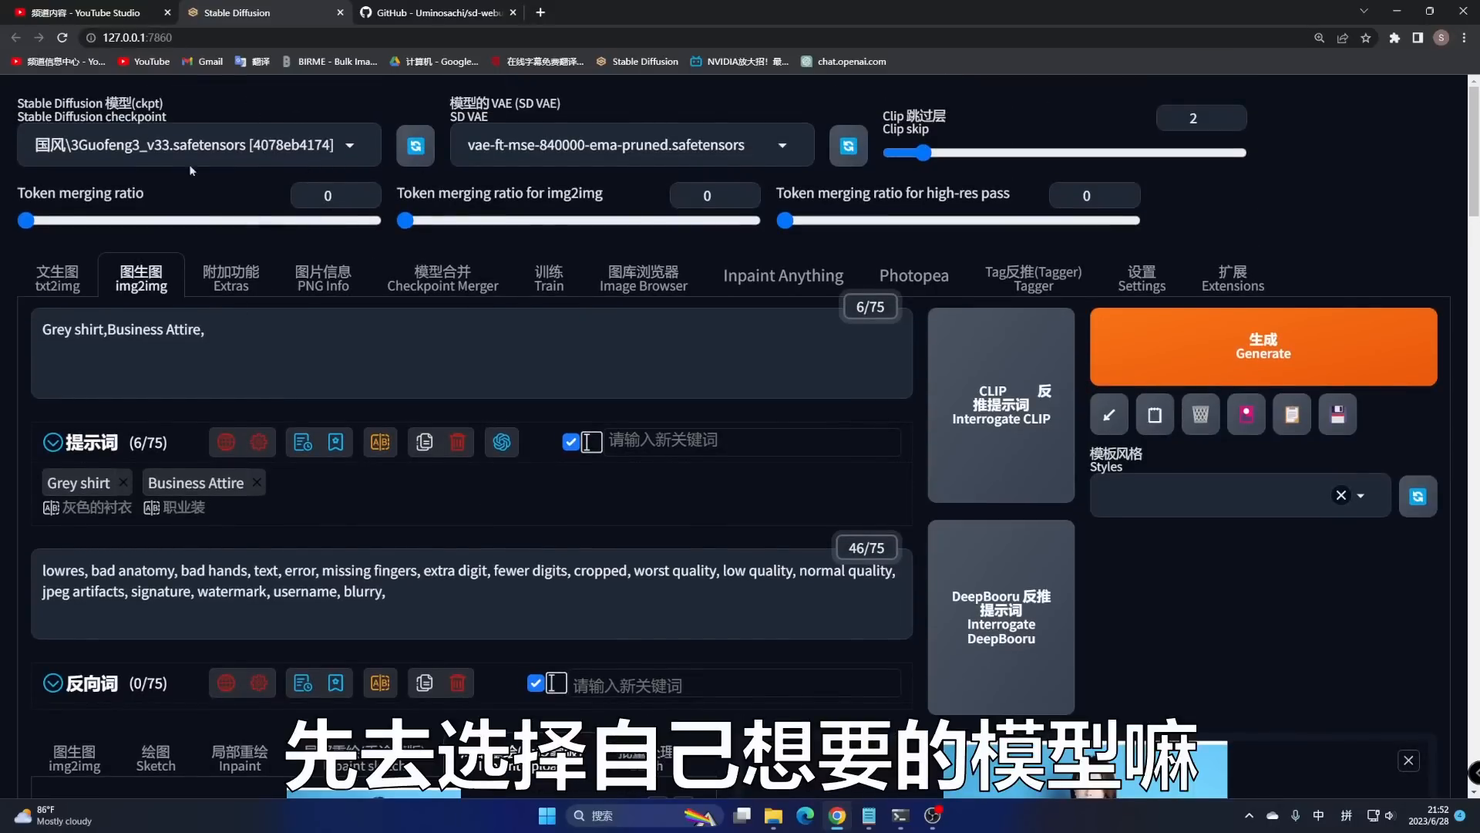
scroll(605, 494, "down", 10)
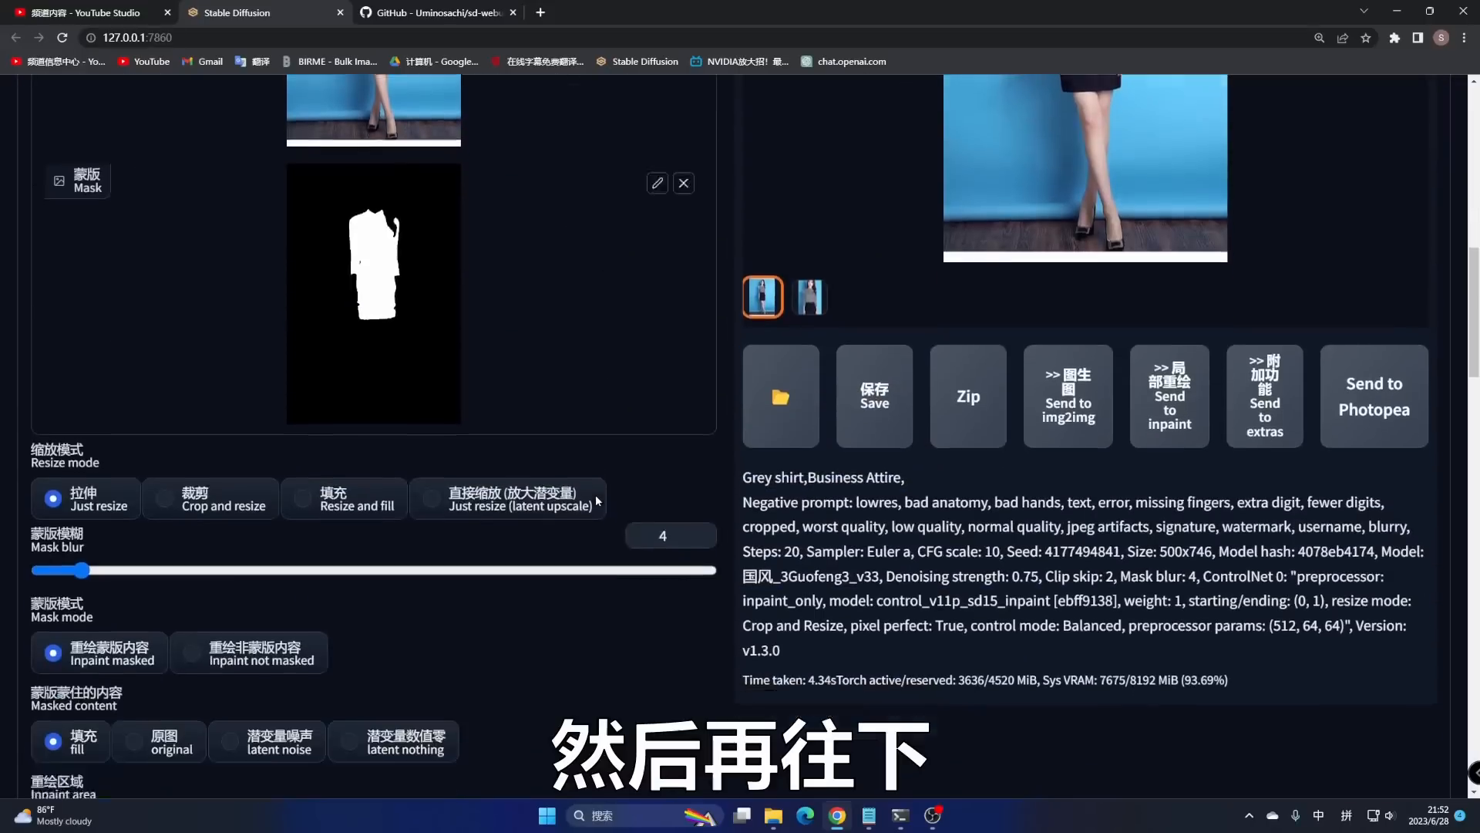
scroll(597, 500, "down", 4)
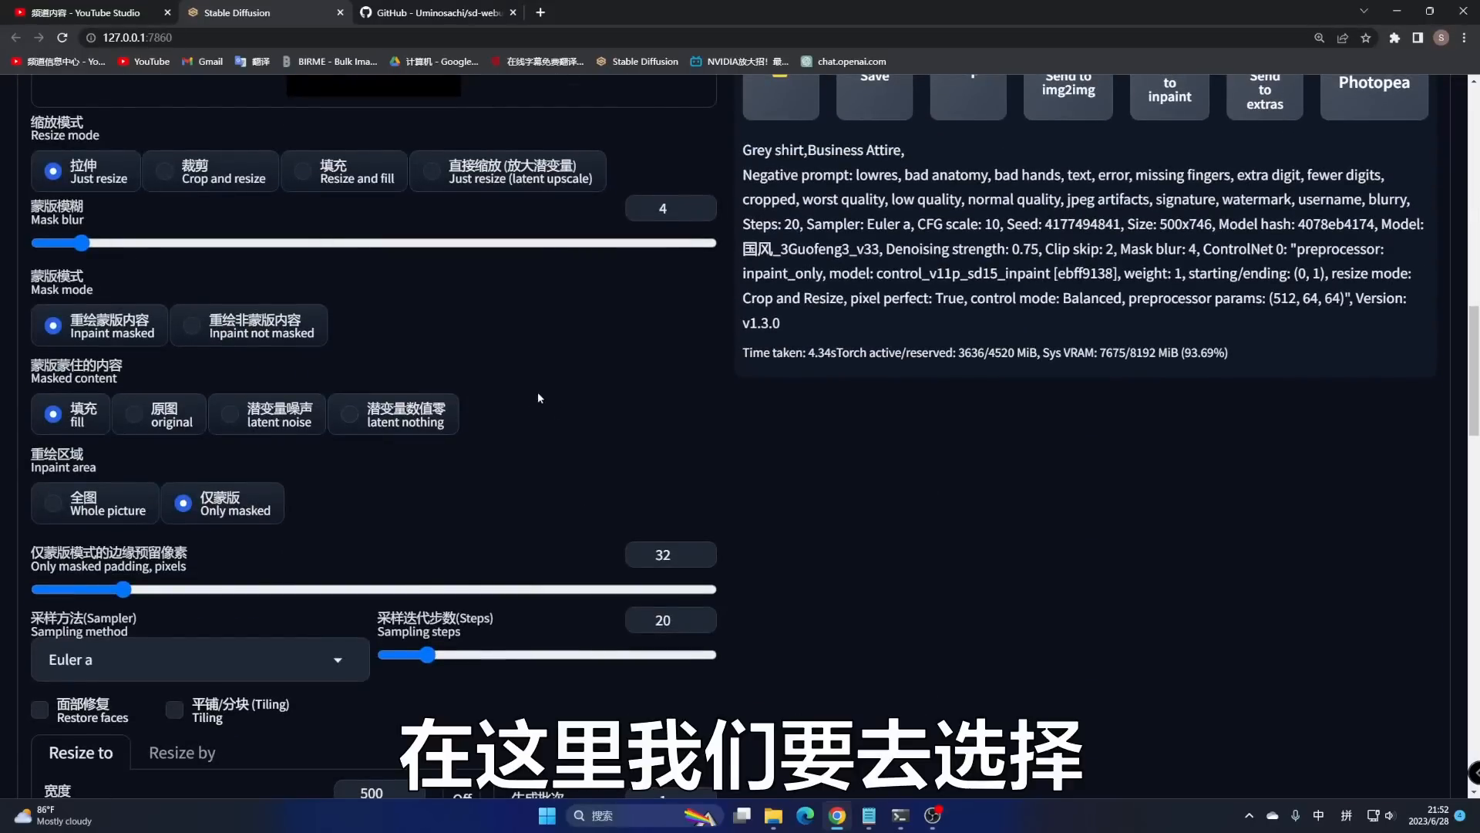
scroll(368, 271, "up", 5)
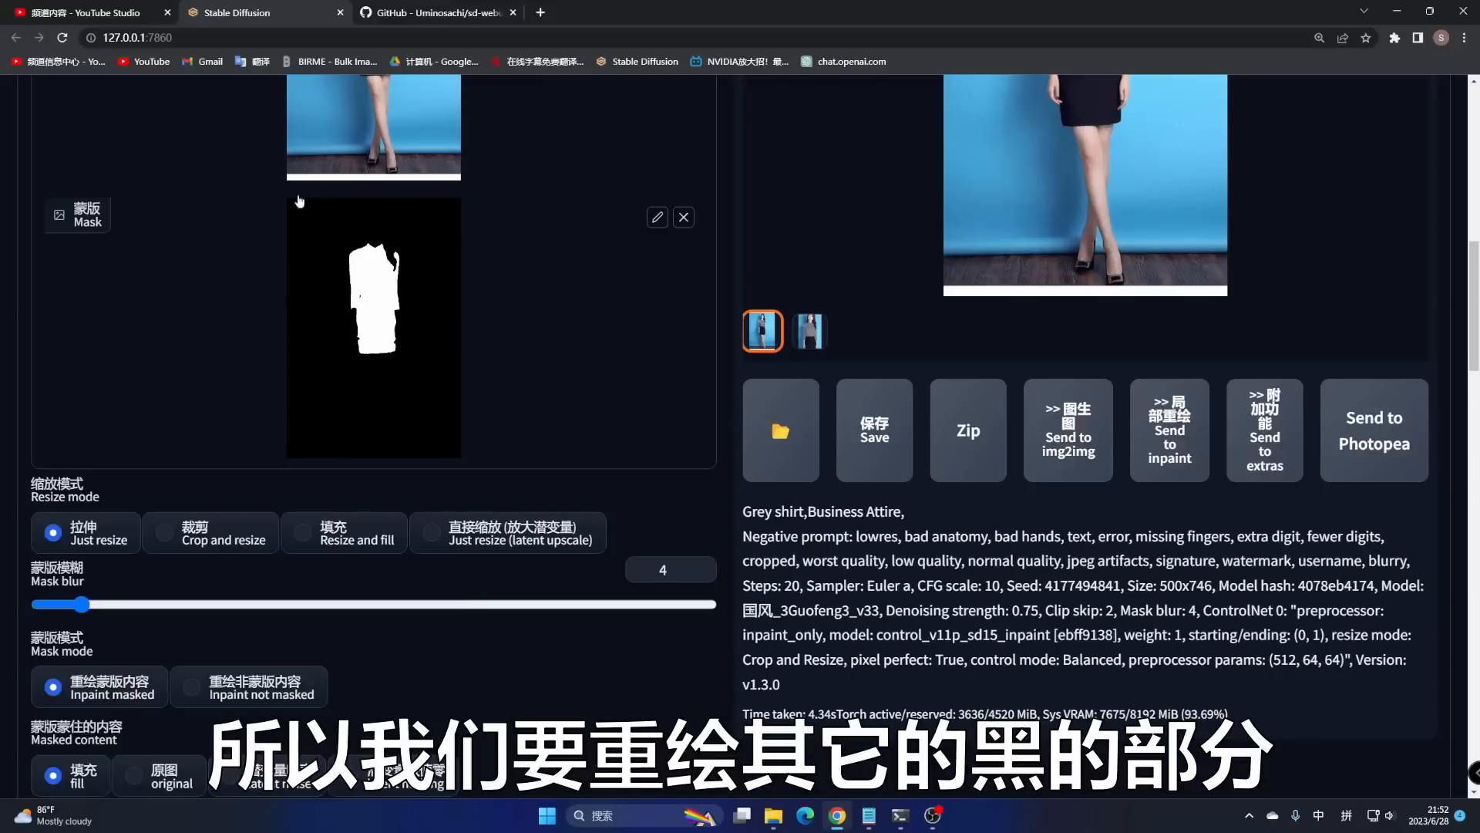
scroll(281, 535, "down", 1)
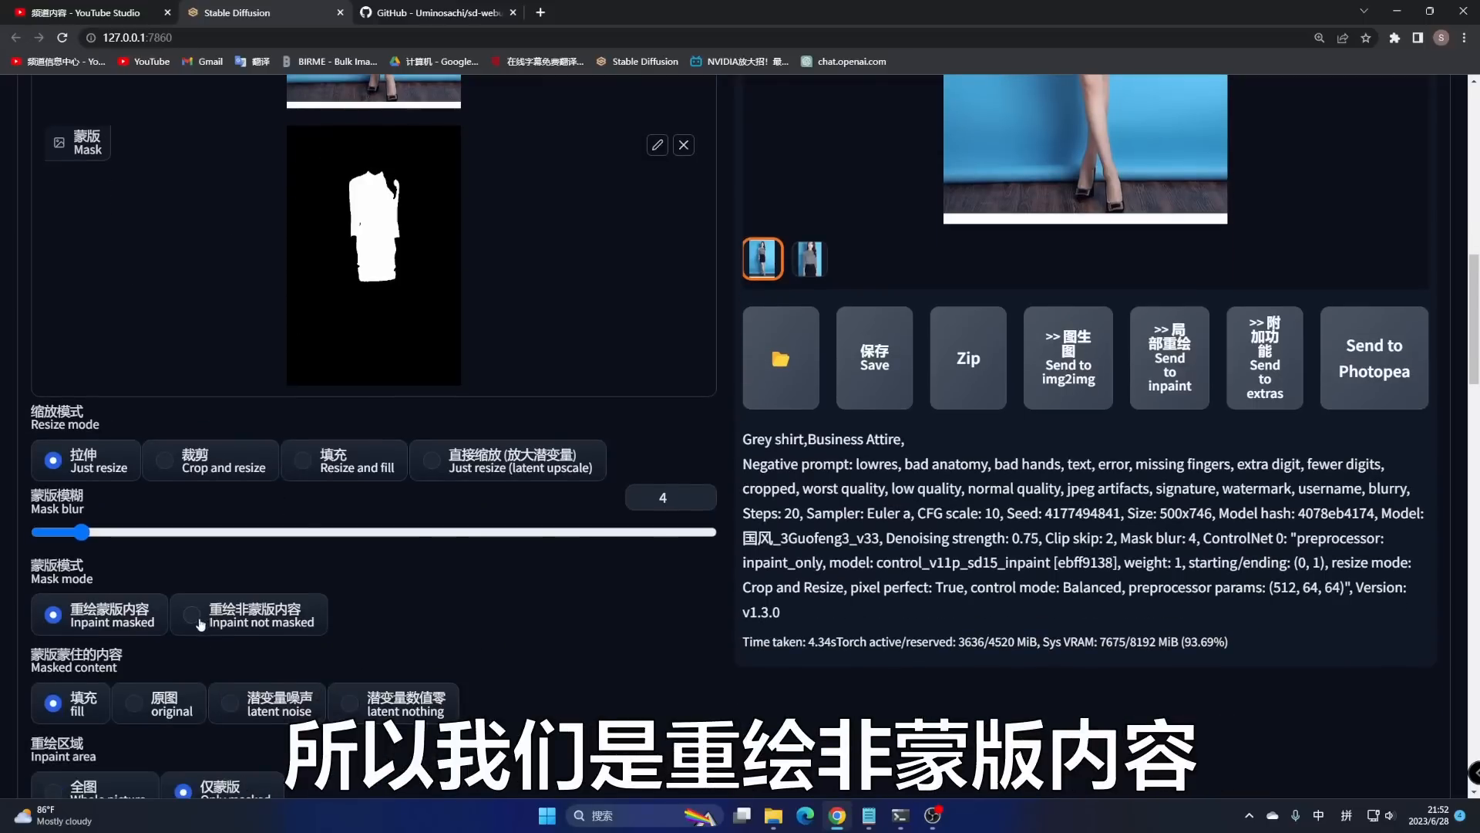
left_click(199, 620)
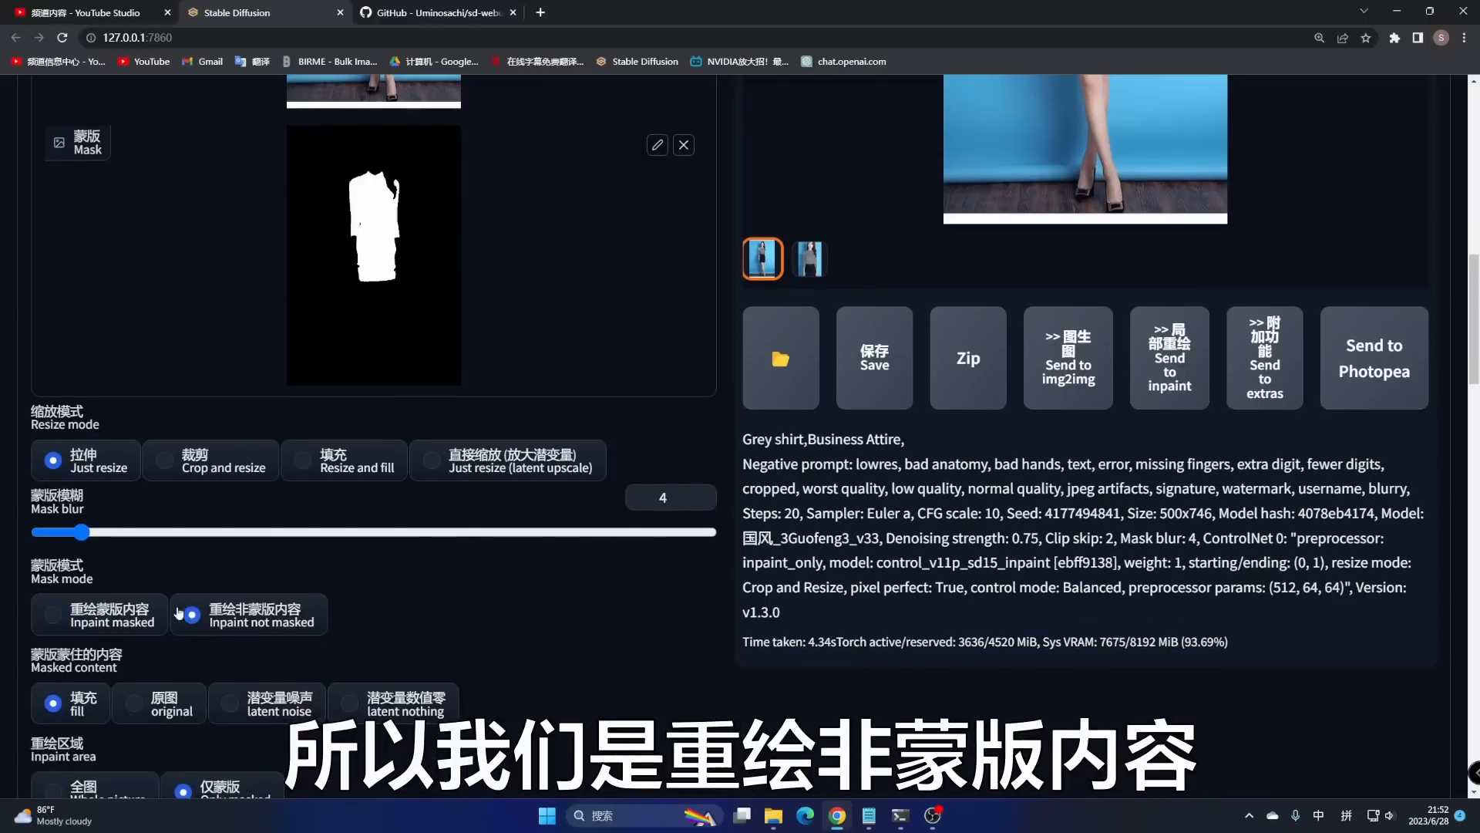
left_click(142, 712)
scroll(154, 694, "down", 3)
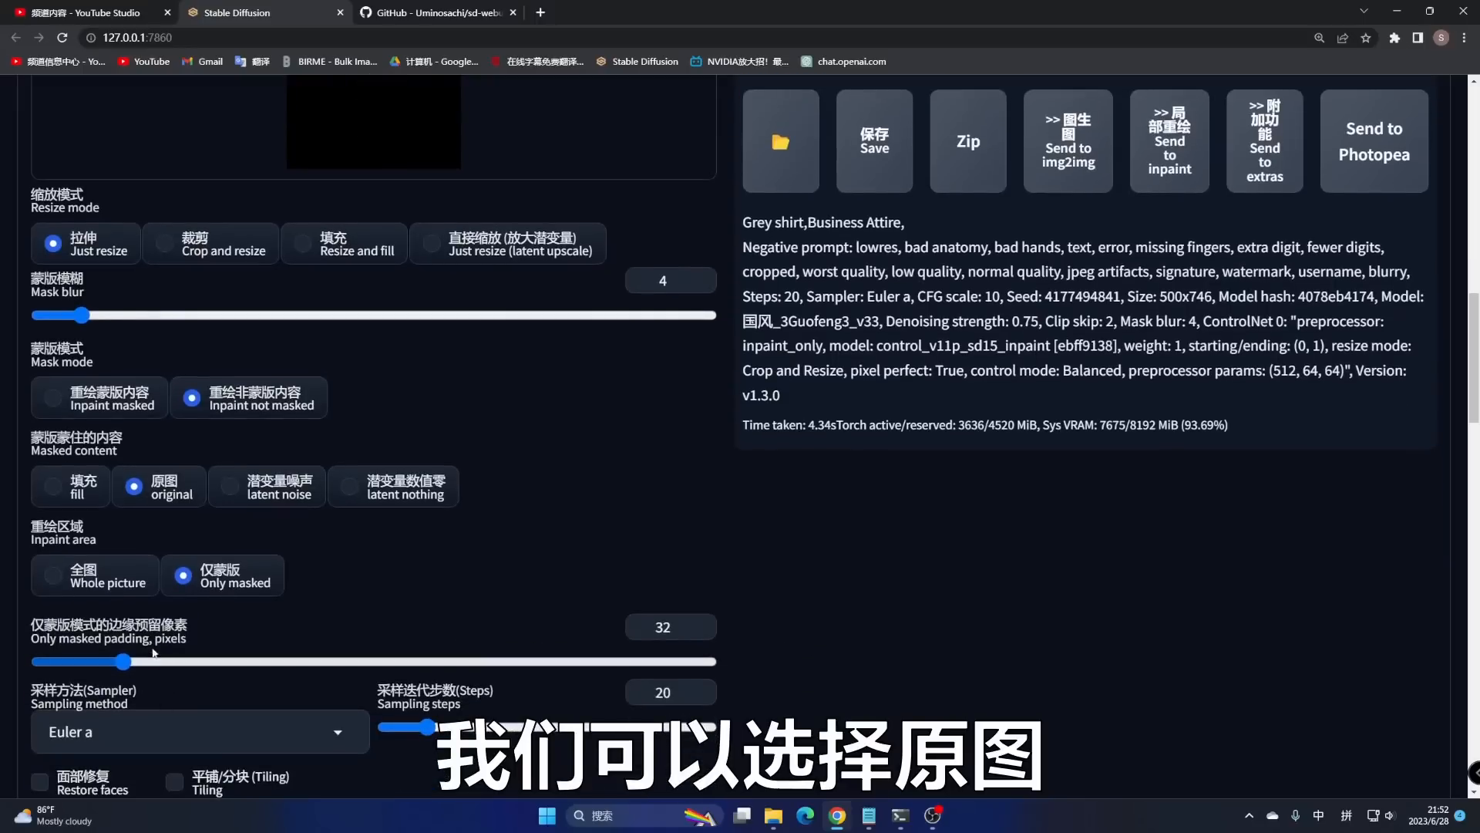
left_click(57, 574)
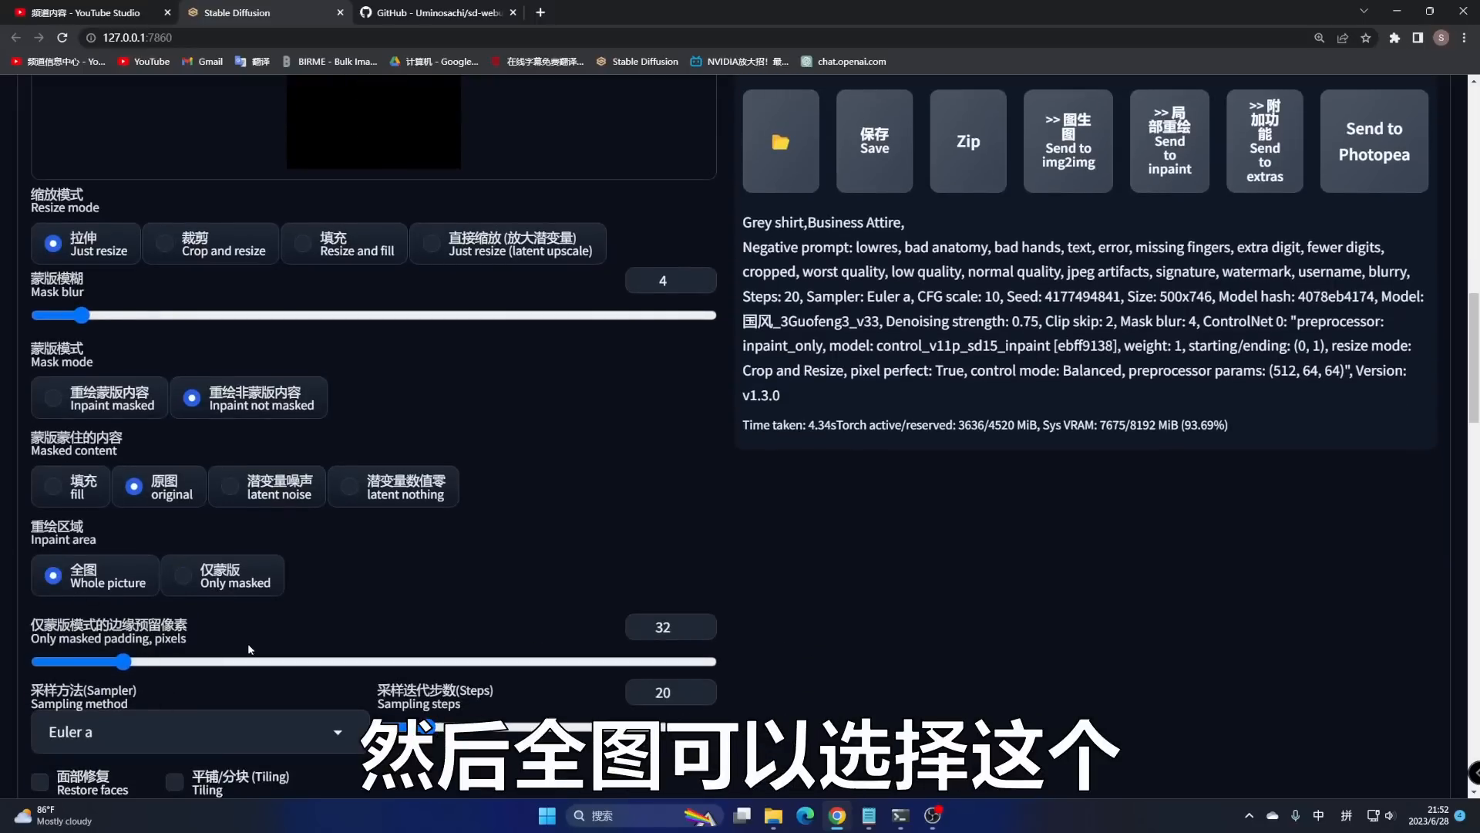
scroll(566, 634, "down", 3)
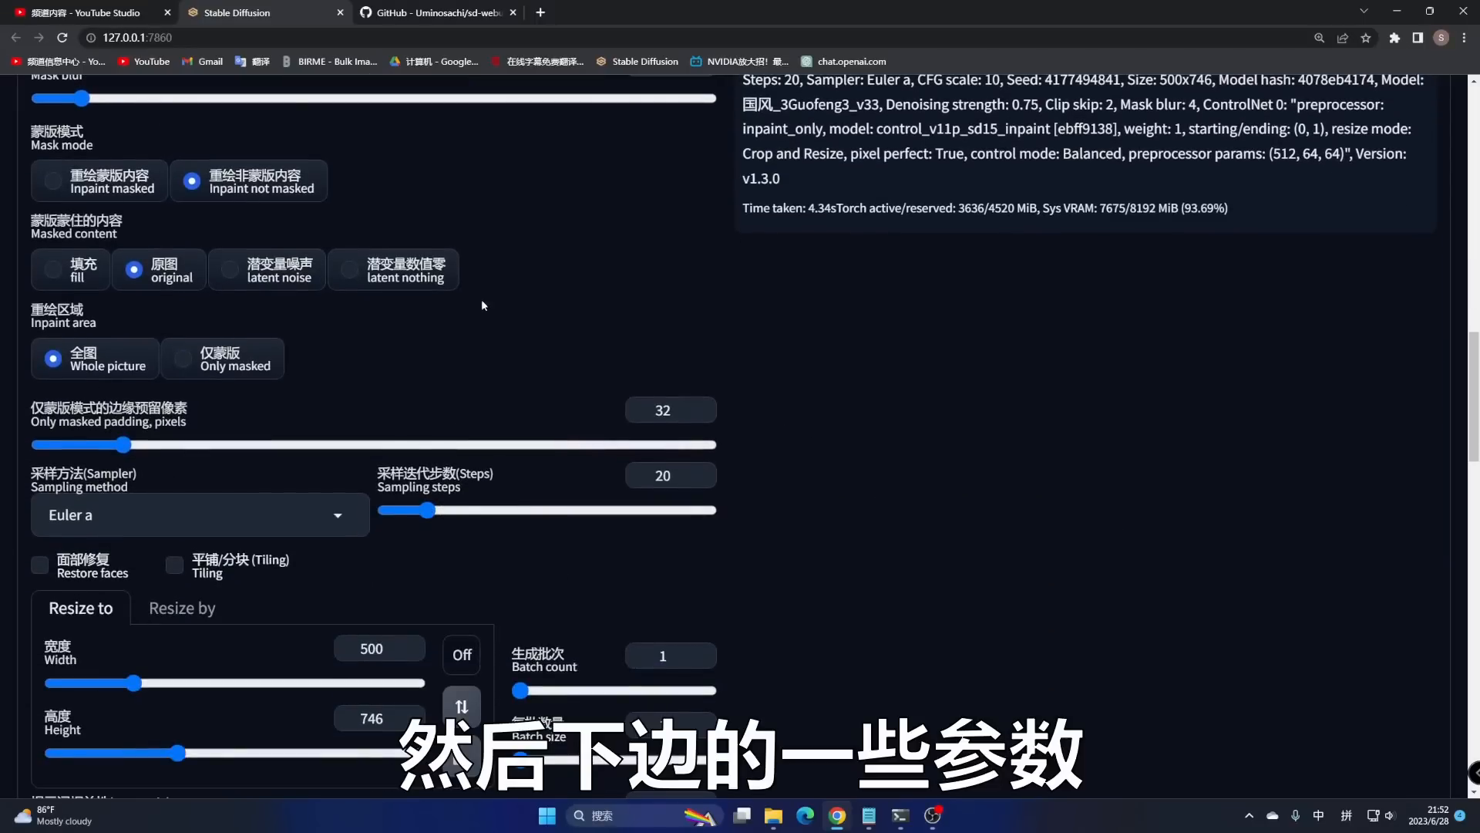
scroll(757, 318, "up", 3)
scroll(720, 393, "down", 4)
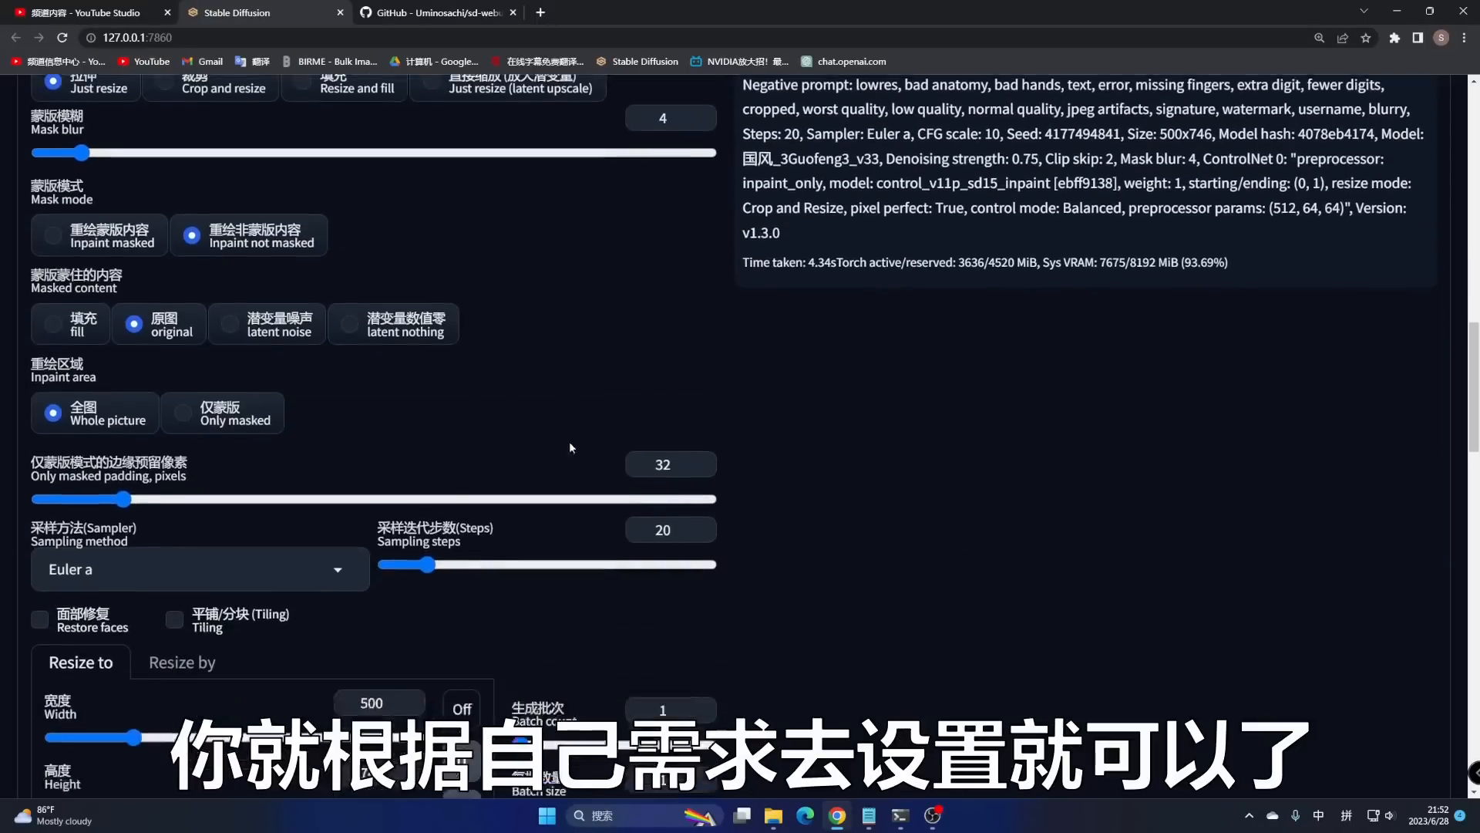
left_click(233, 458)
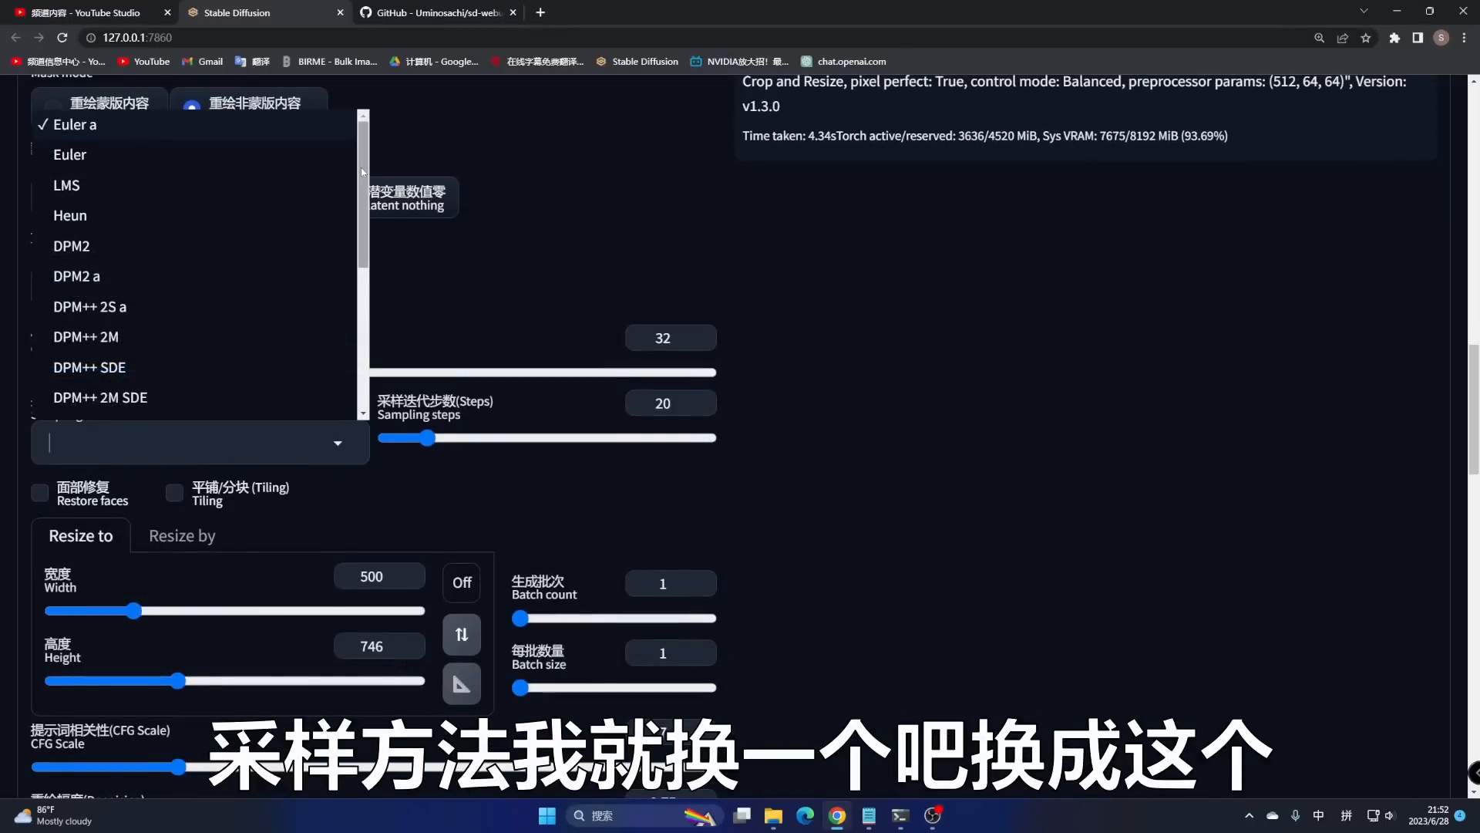
- Use the DPM++ SDE Karras sampler with 30 sampling steps and turn on Restore faces
scroll(317, 345, "down", 4)
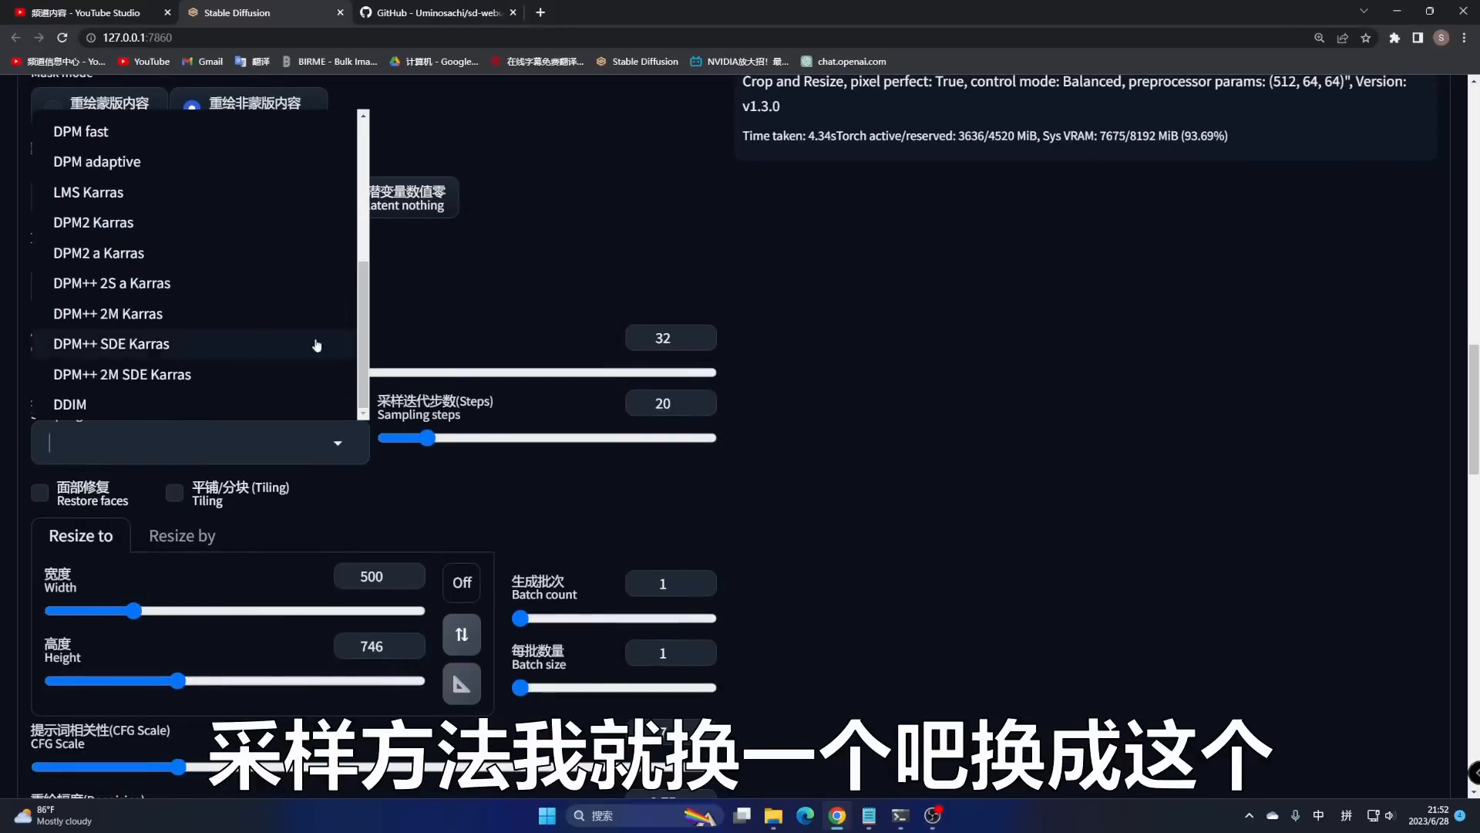
left_click(317, 344)
scroll(646, 245, "down", 2)
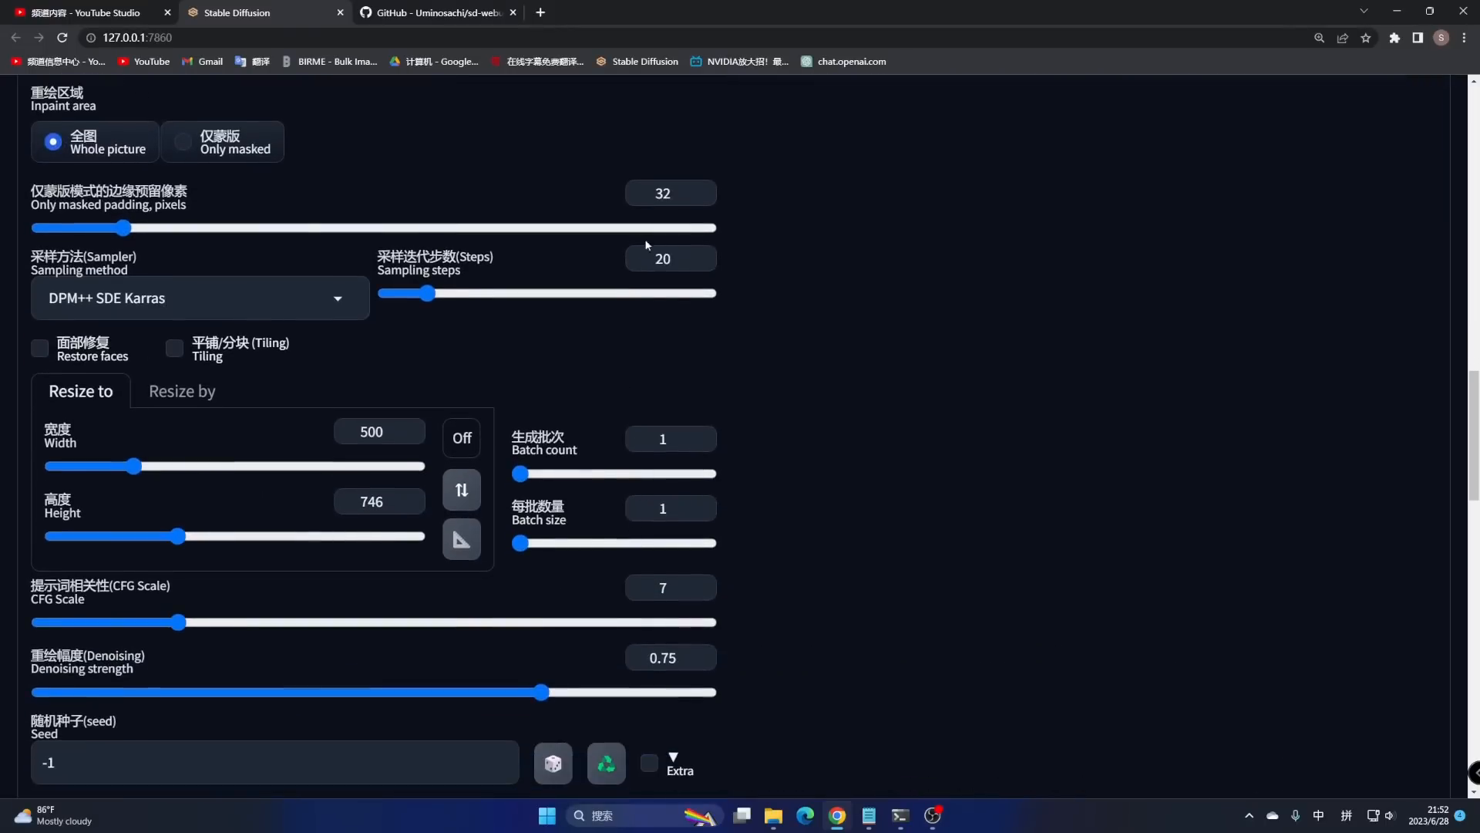
double_click(654, 262)
type("30")
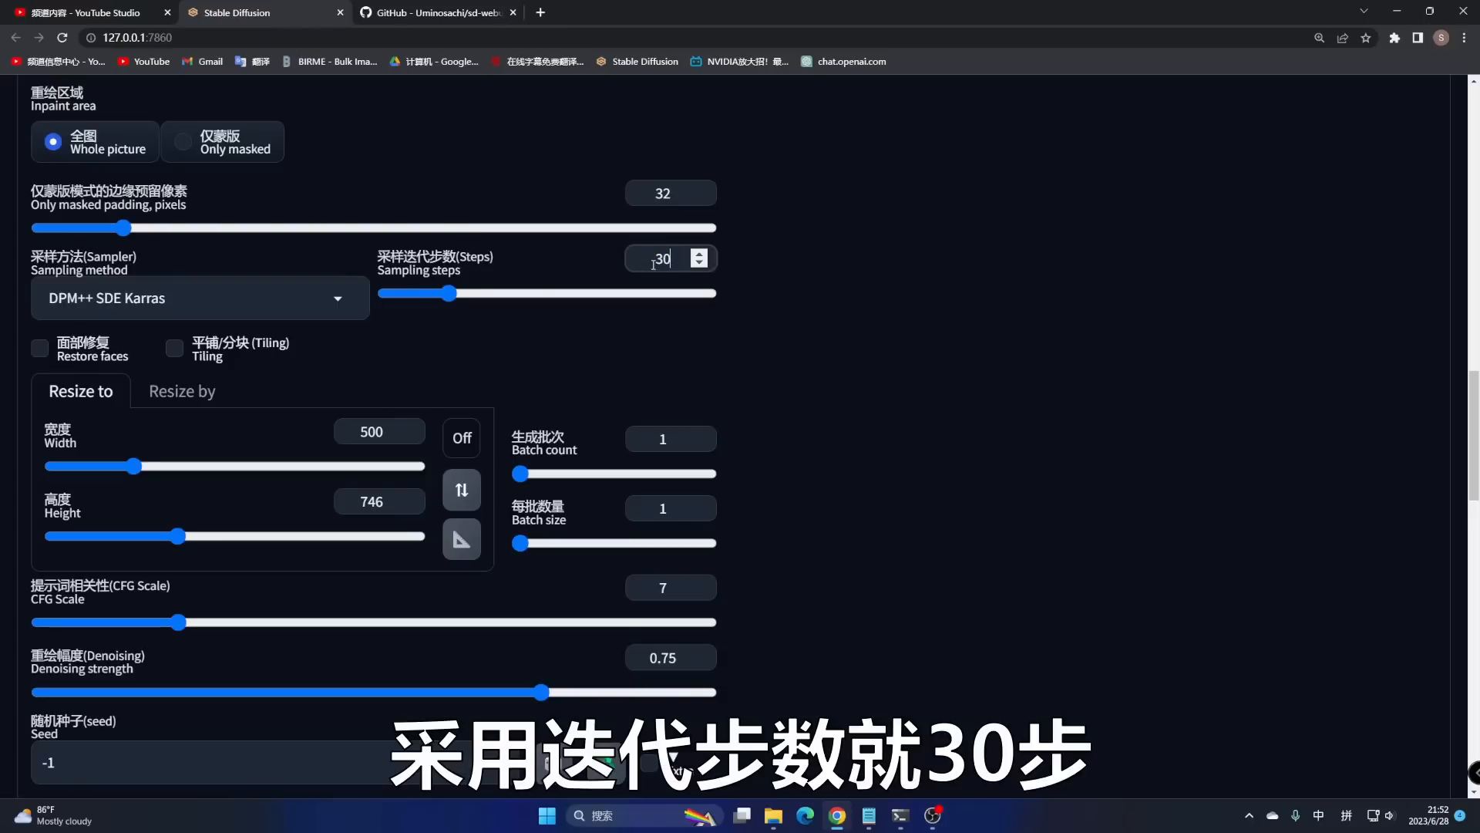
left_click(700, 344)
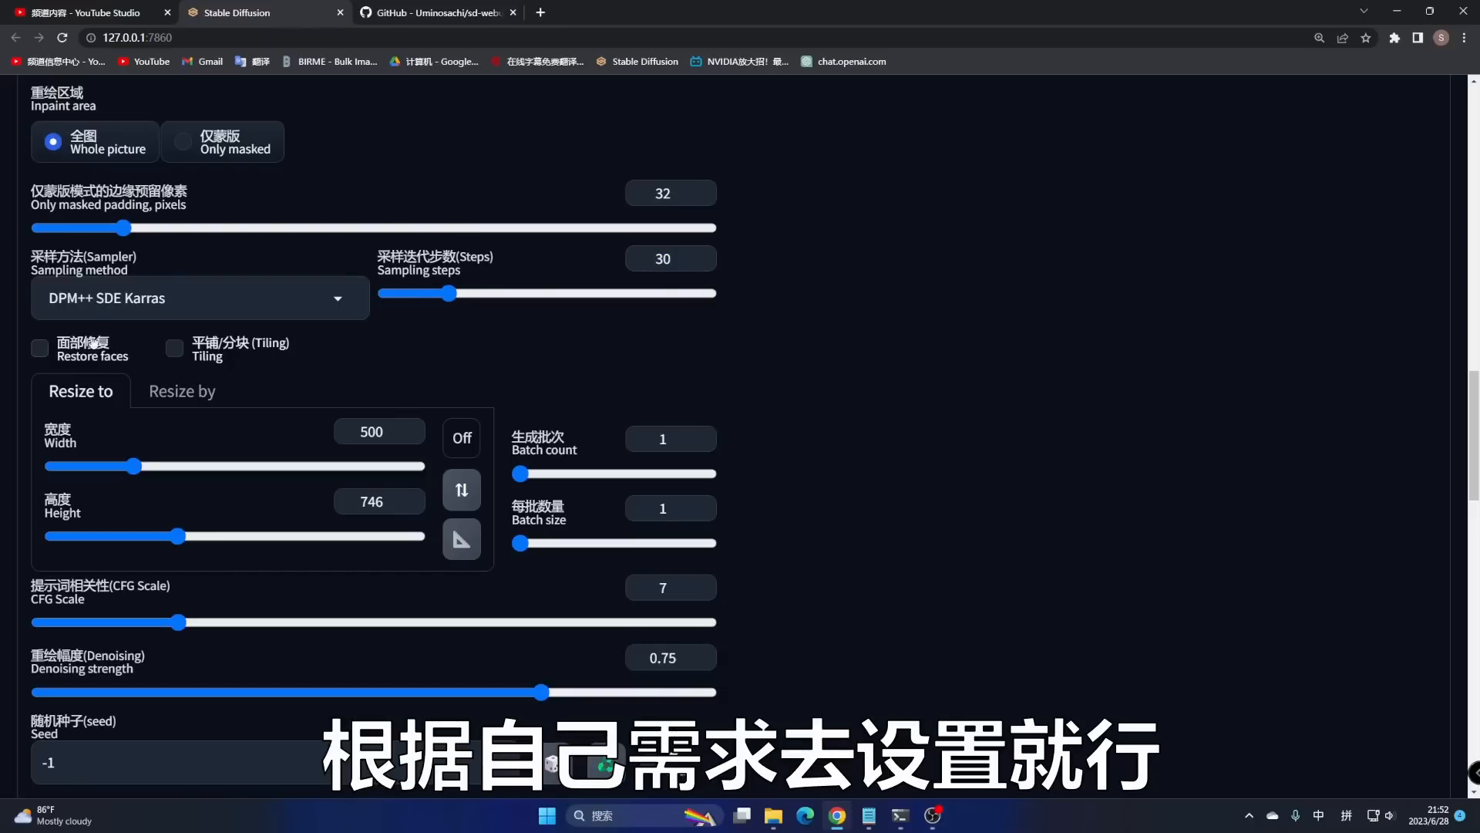
left_click(40, 347)
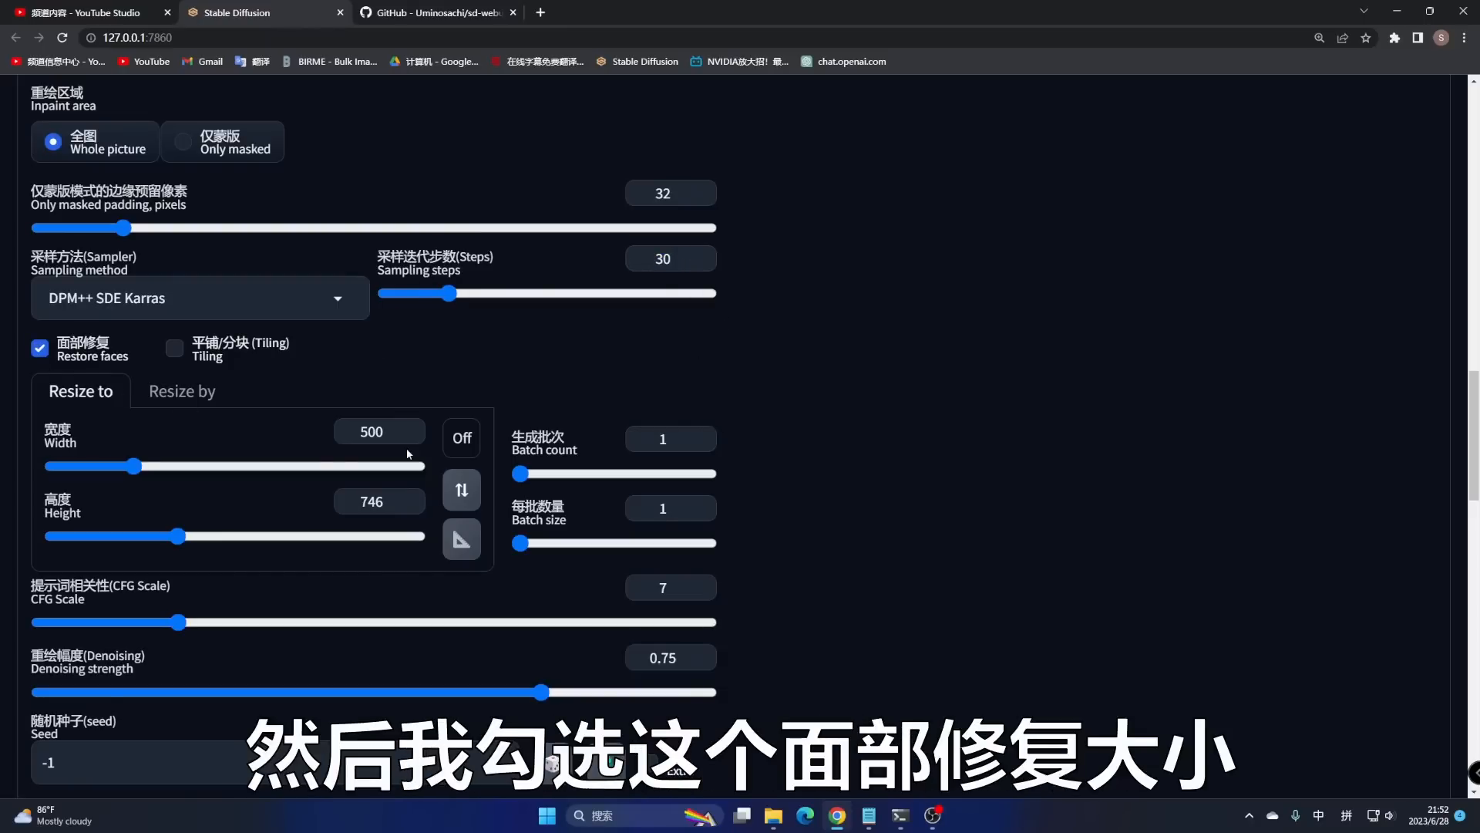
- Set the CFG Scale to 10
scroll(408, 453, "up", 12)
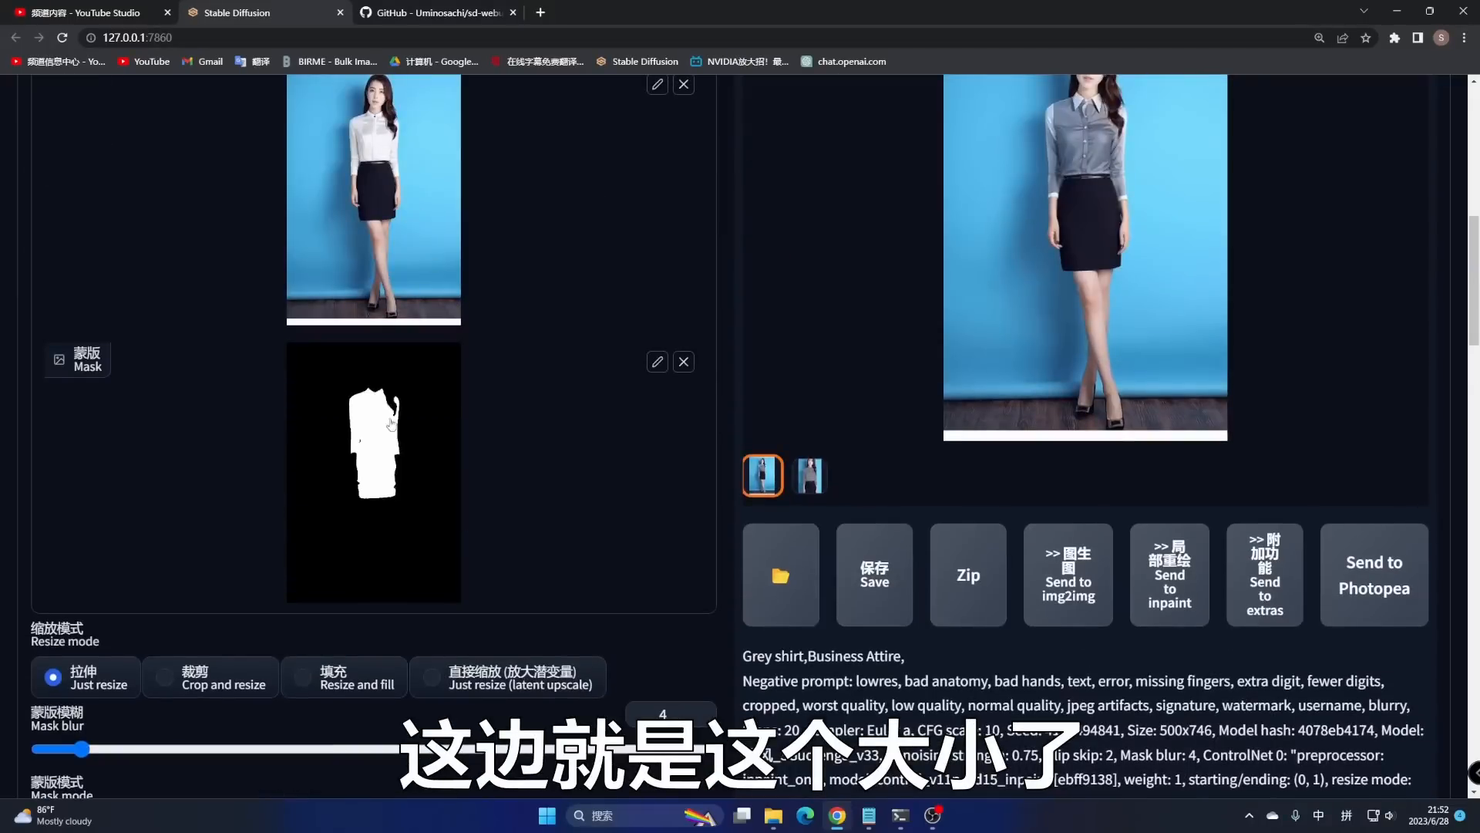
scroll(391, 423, "down", 12)
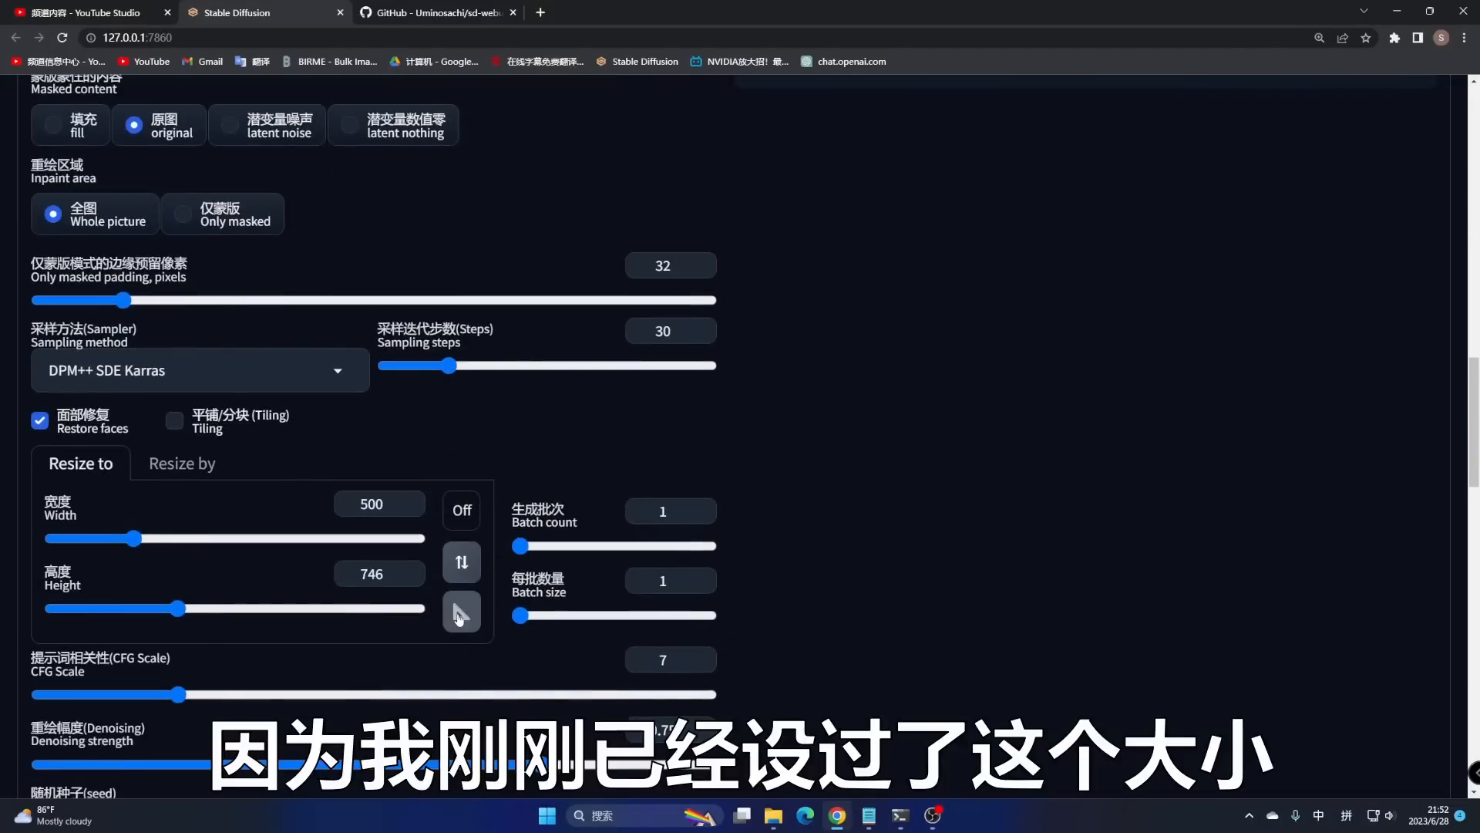
scroll(409, 563, "down", 3)
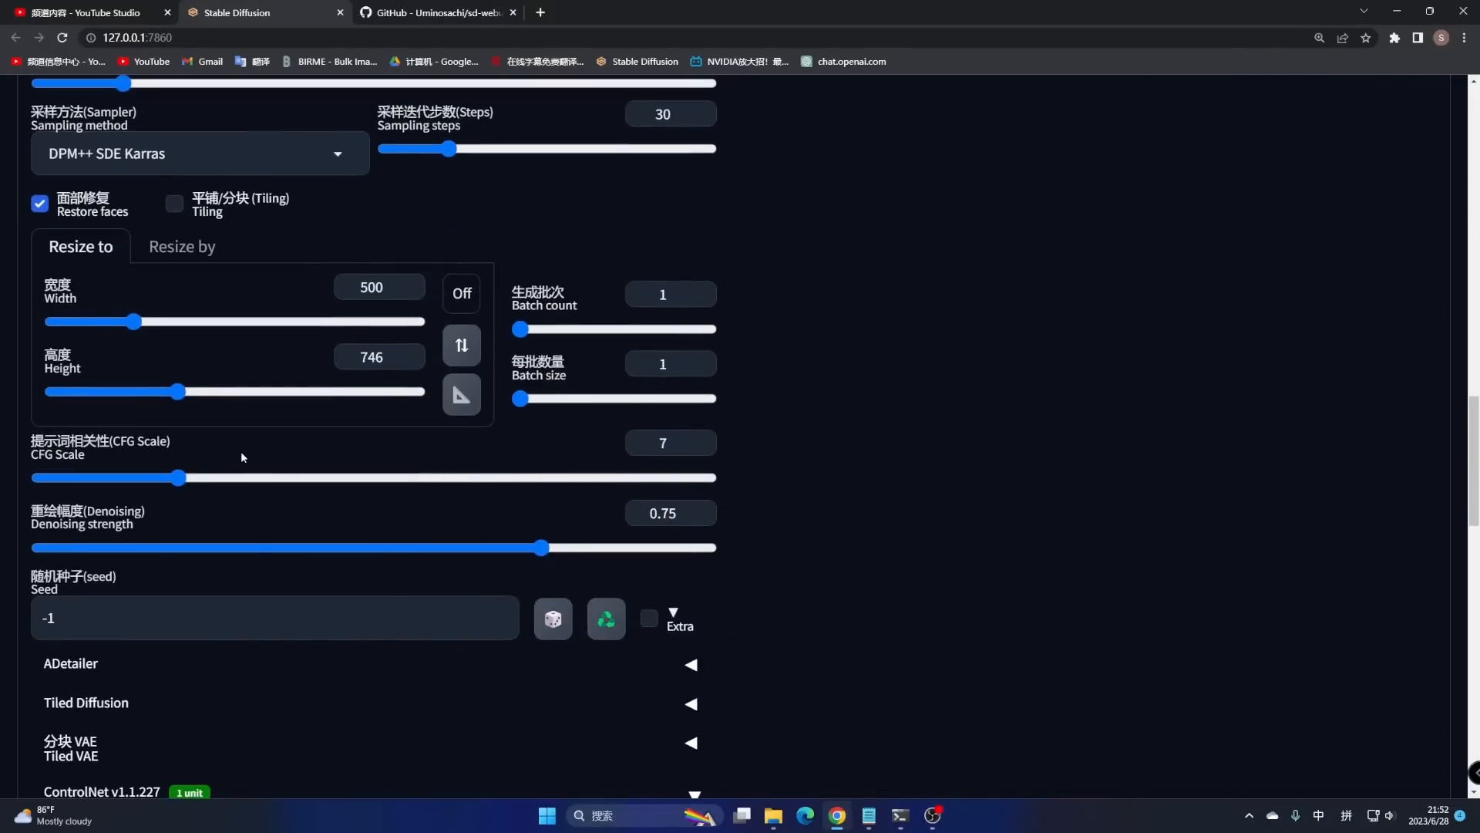
double_click(643, 445)
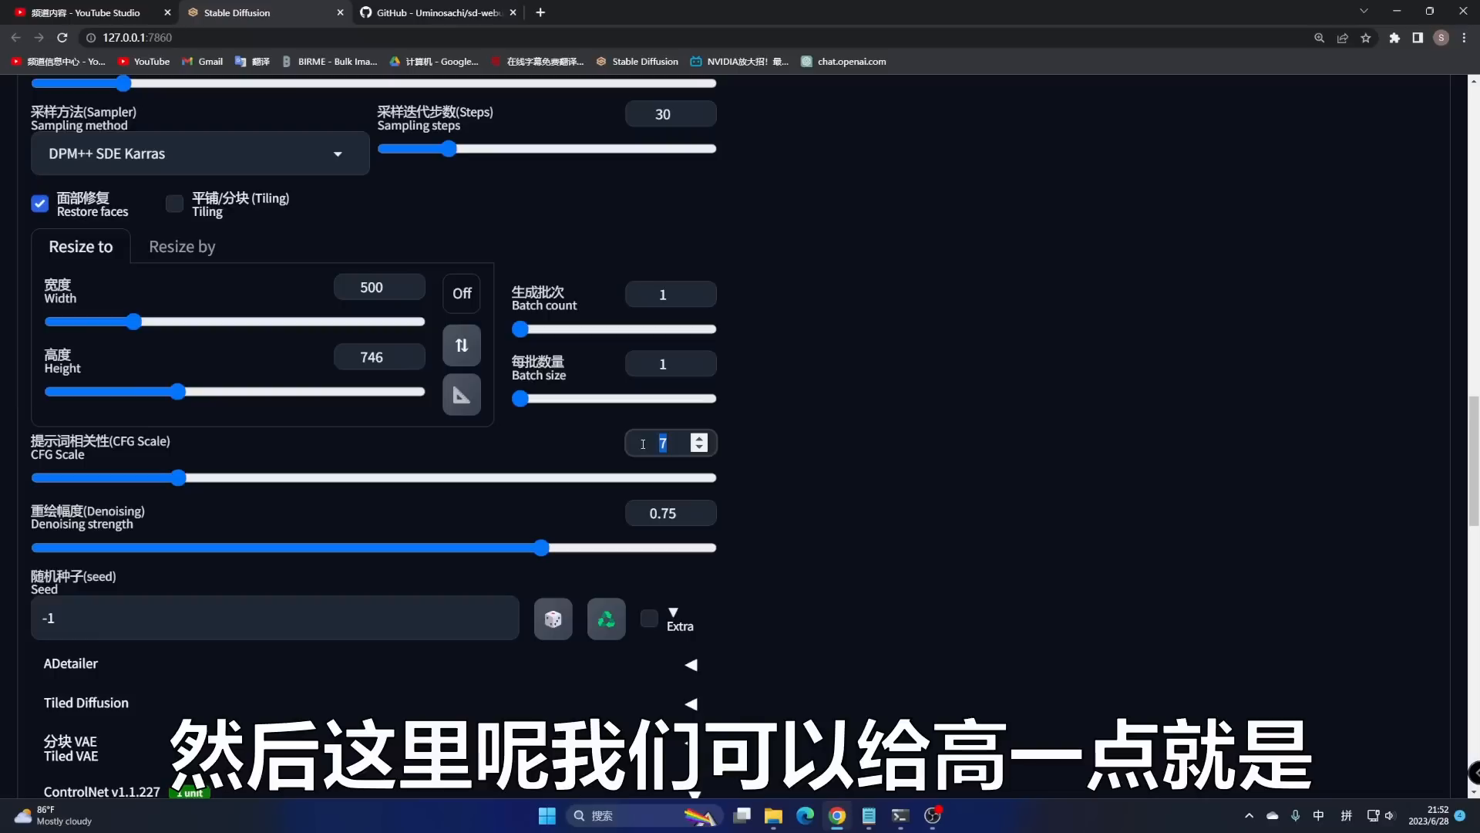
type("10")
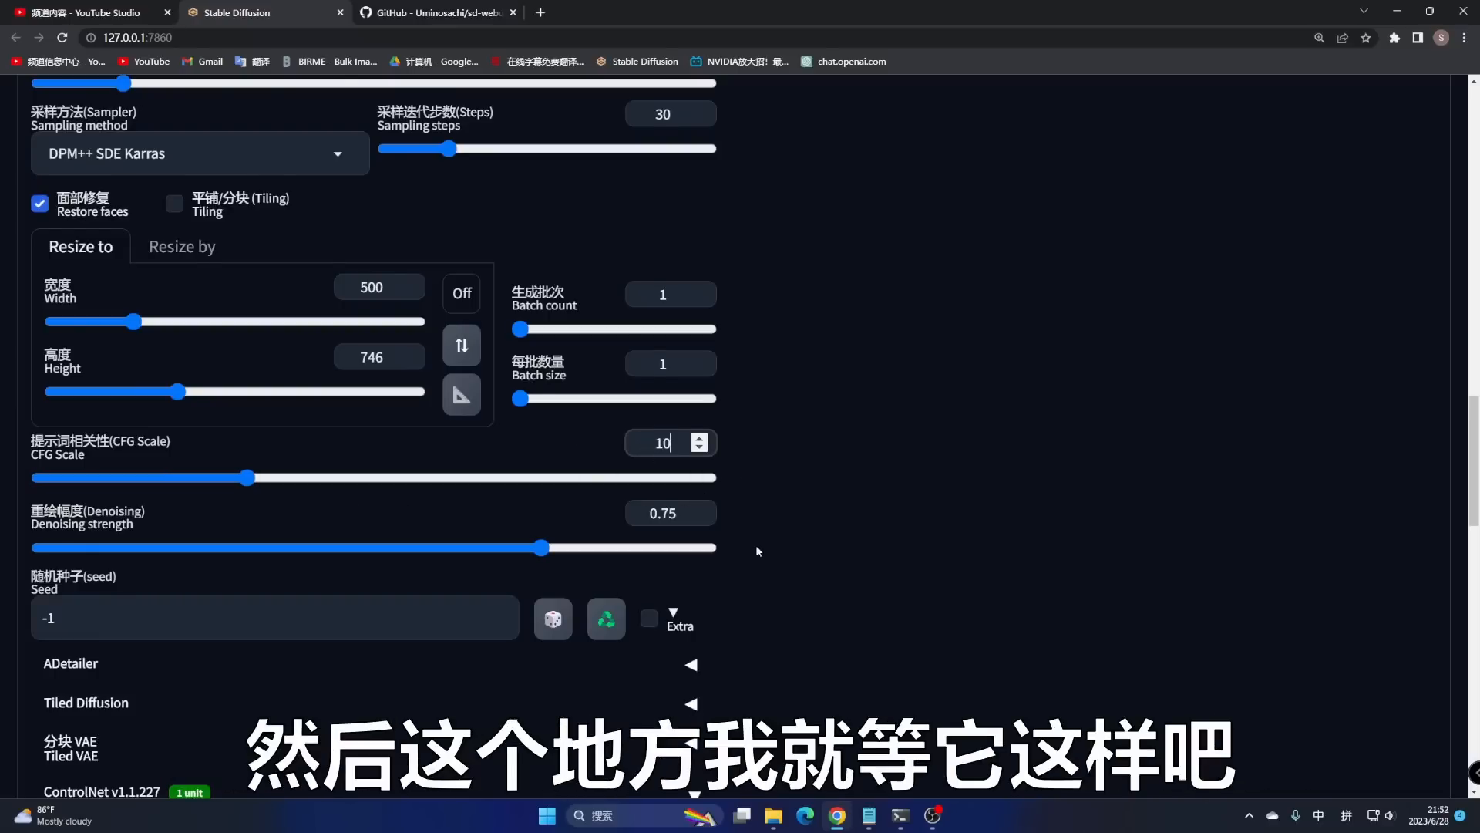
- Scroll through ControlNet Unit 0 to confirm Enable, Pixel Perfect, Inpaint, inpaint_only and control_v11p_sd15_inpaint
scroll(756, 550, "down", 8)
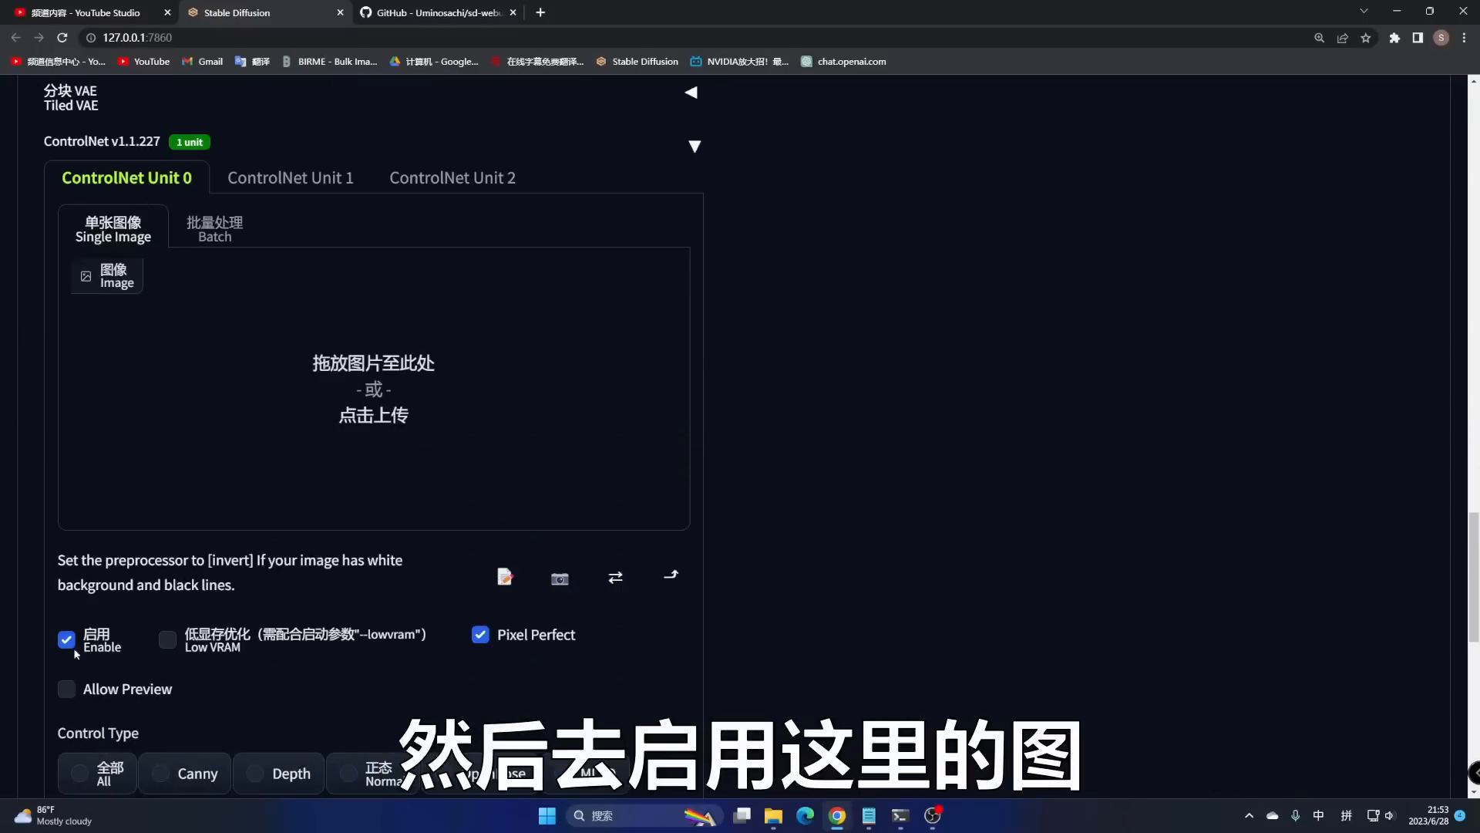
scroll(581, 383, "up", 5)
scroll(601, 385, "up", 15)
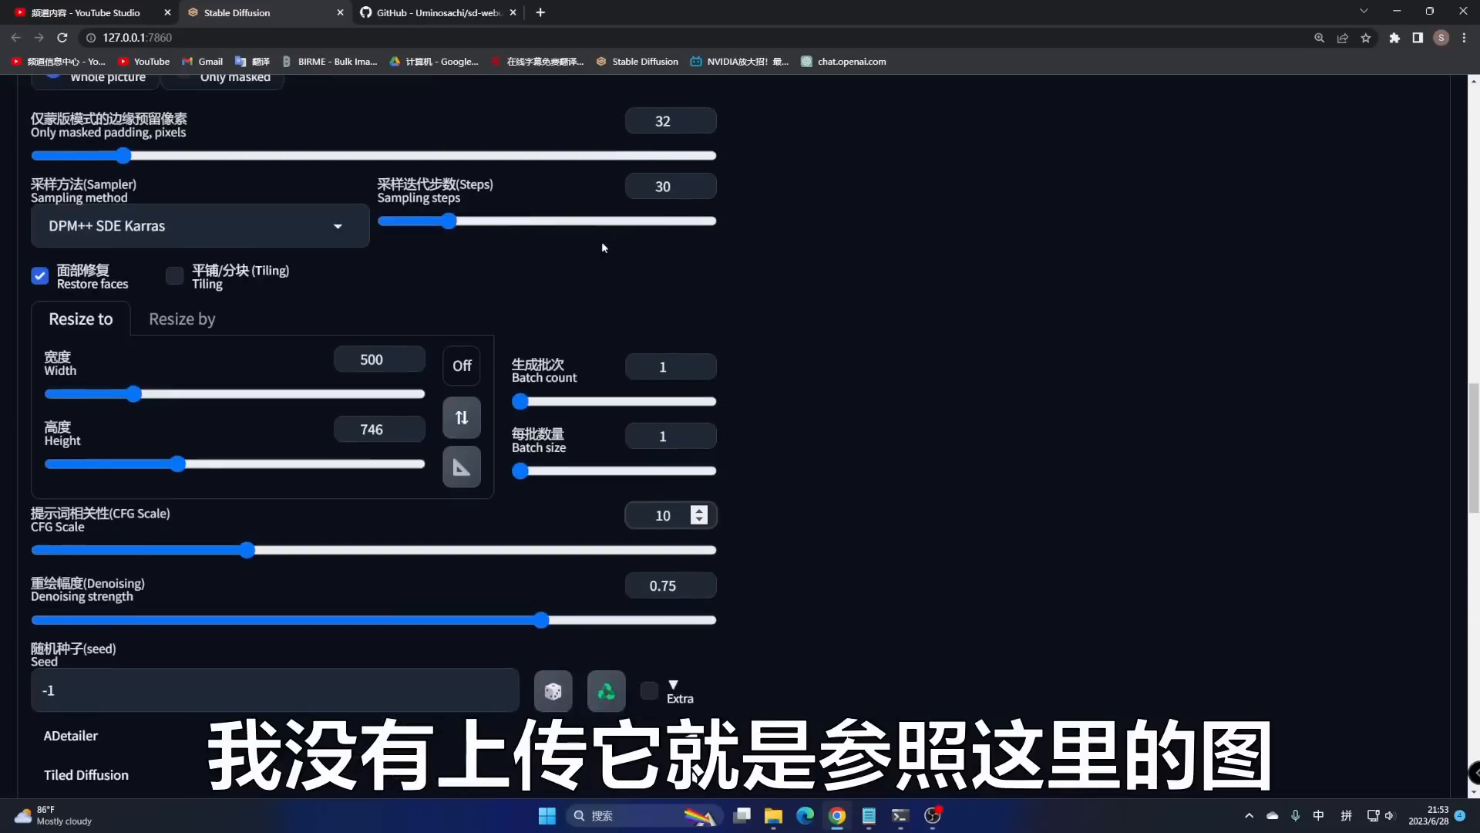
scroll(493, 517, "down", 20)
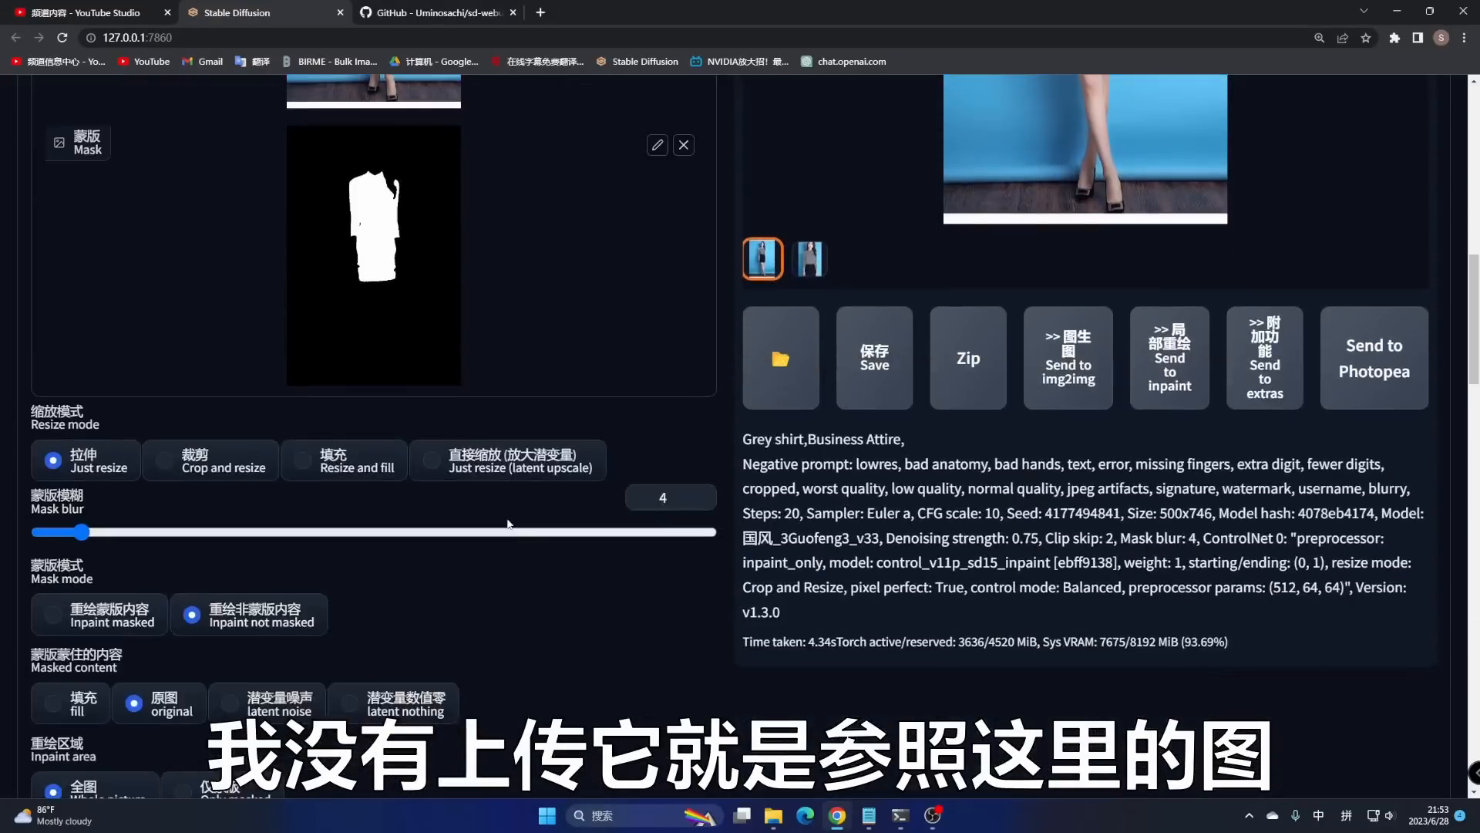
scroll(532, 529, "down", 1)
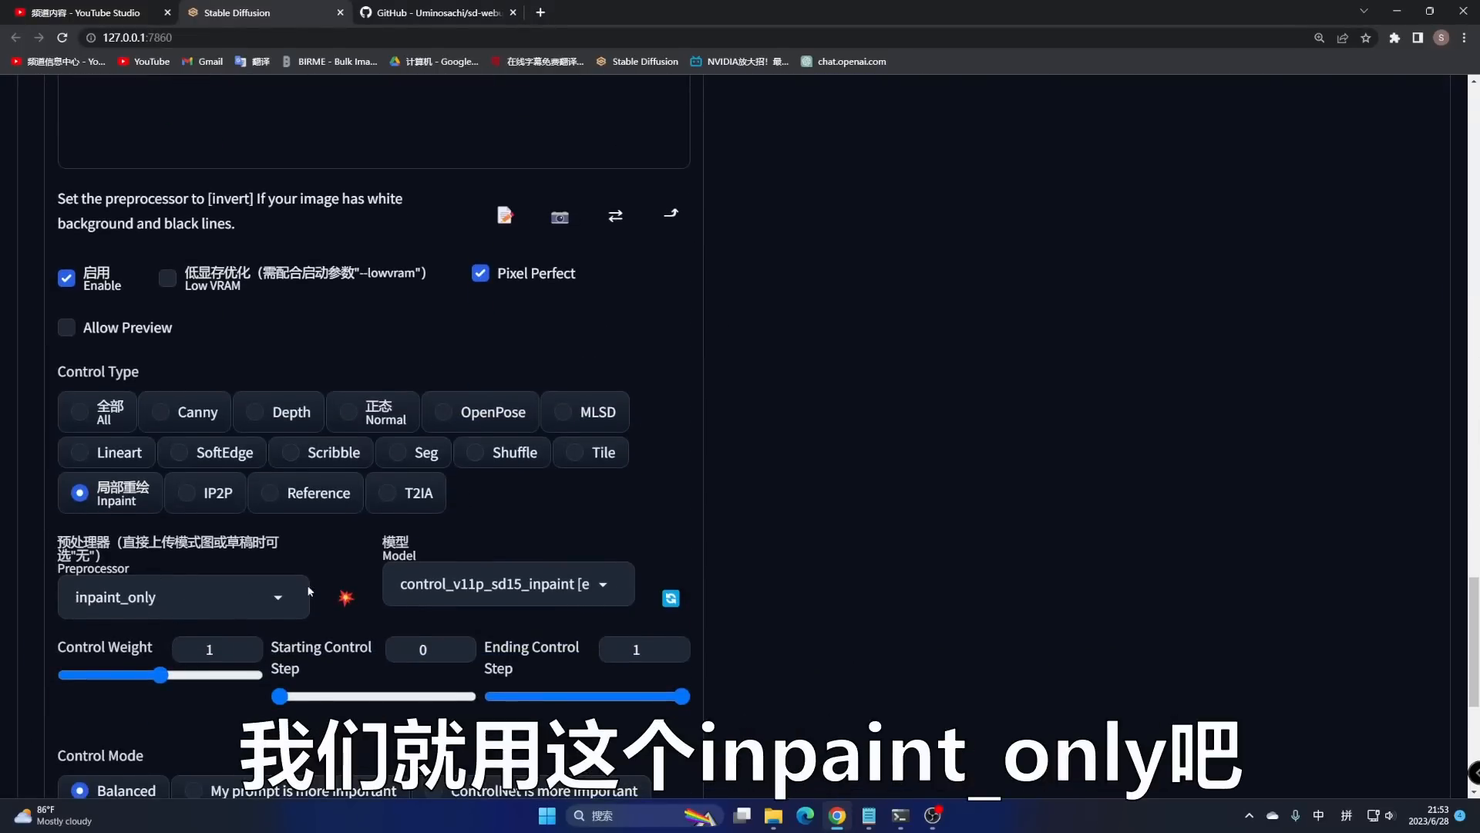
scroll(404, 562, "down", 3)
scroll(403, 540, "up", 5)
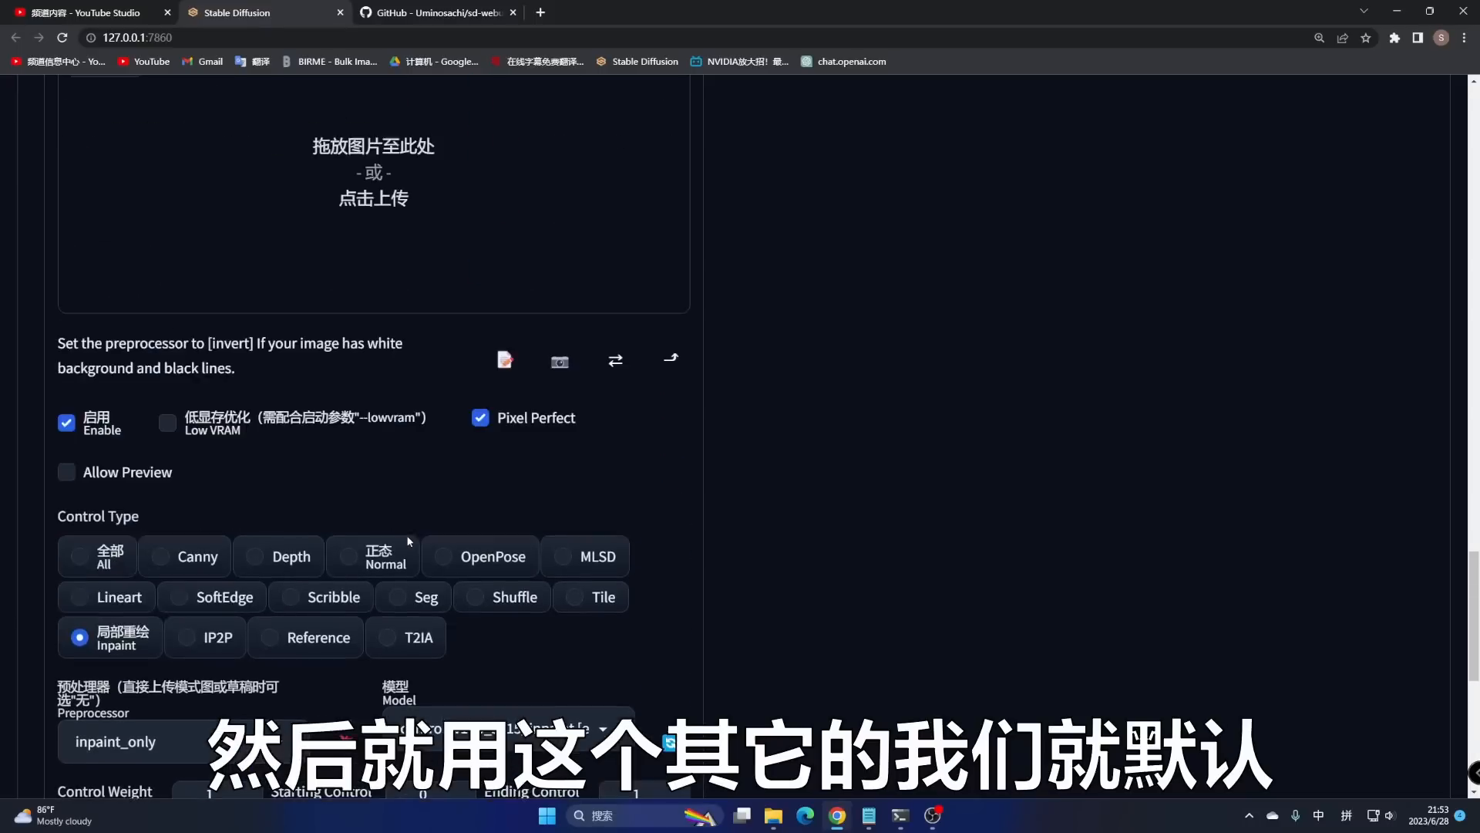
scroll(409, 540, "up", 9)
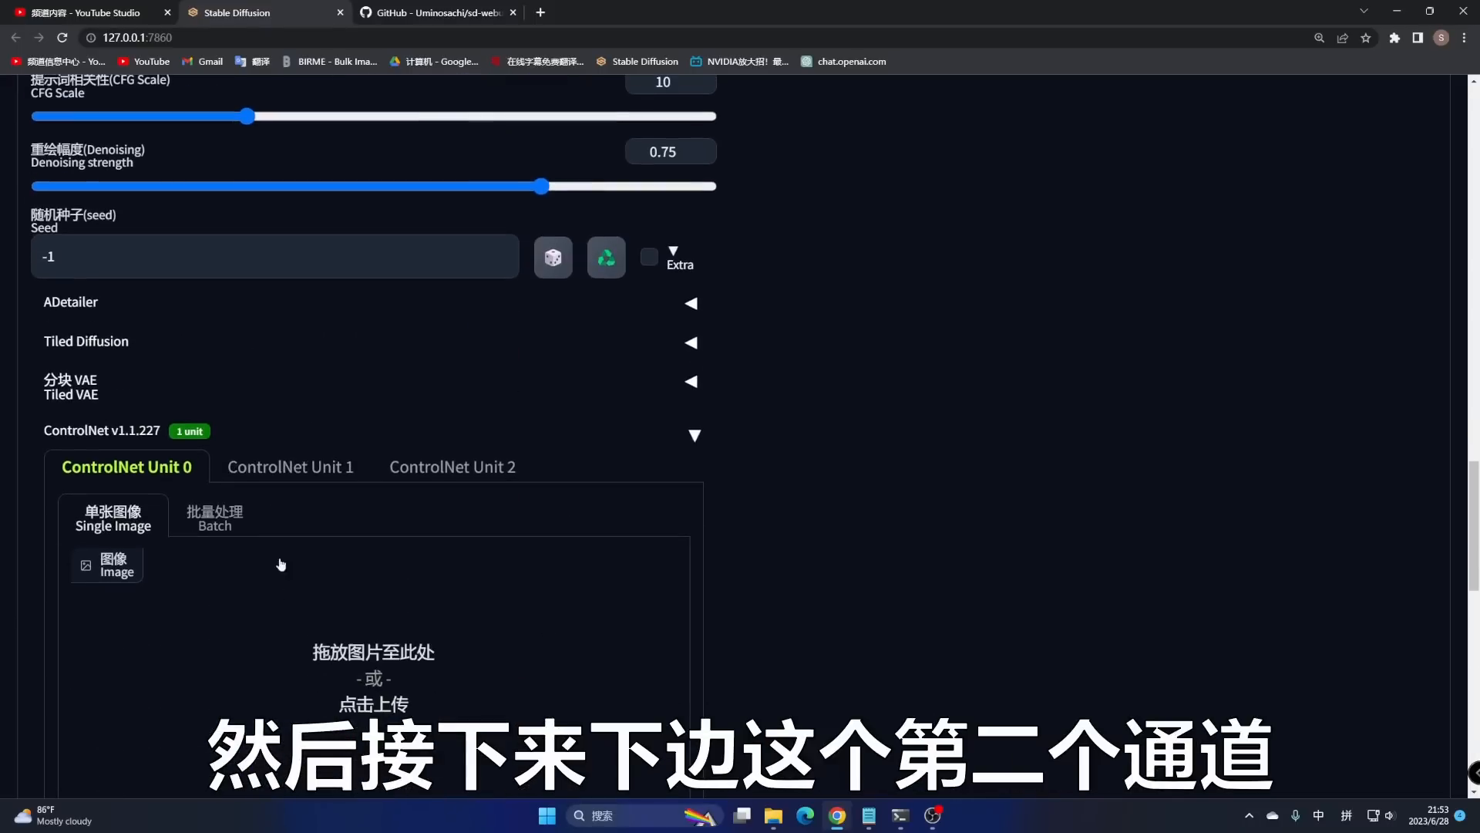
- Load the standing woman photo 美女7.jpg into ControlNet Unit 1
left_click(290, 467)
scroll(369, 631, "down", 5)
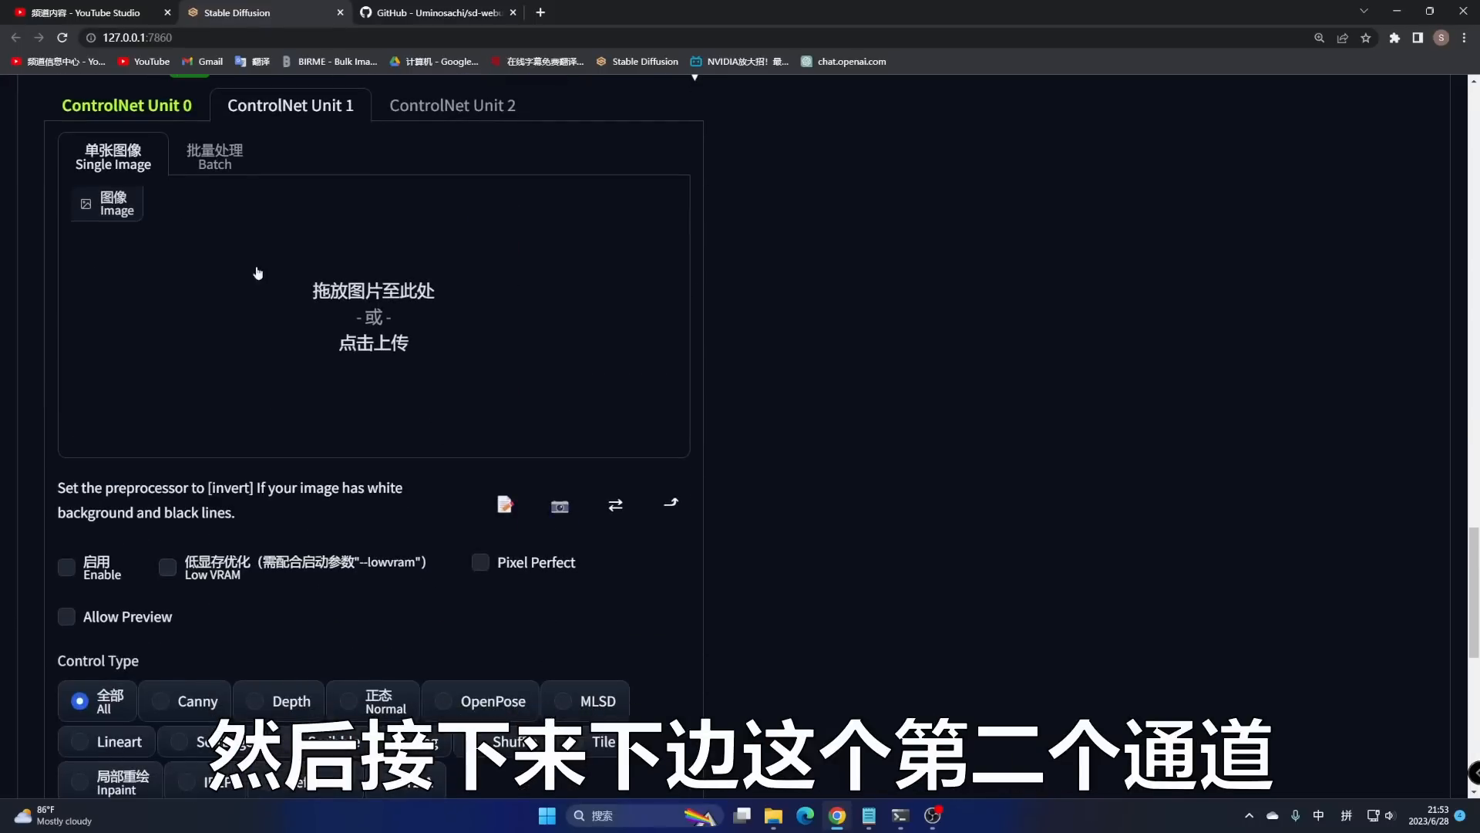
left_click(773, 816)
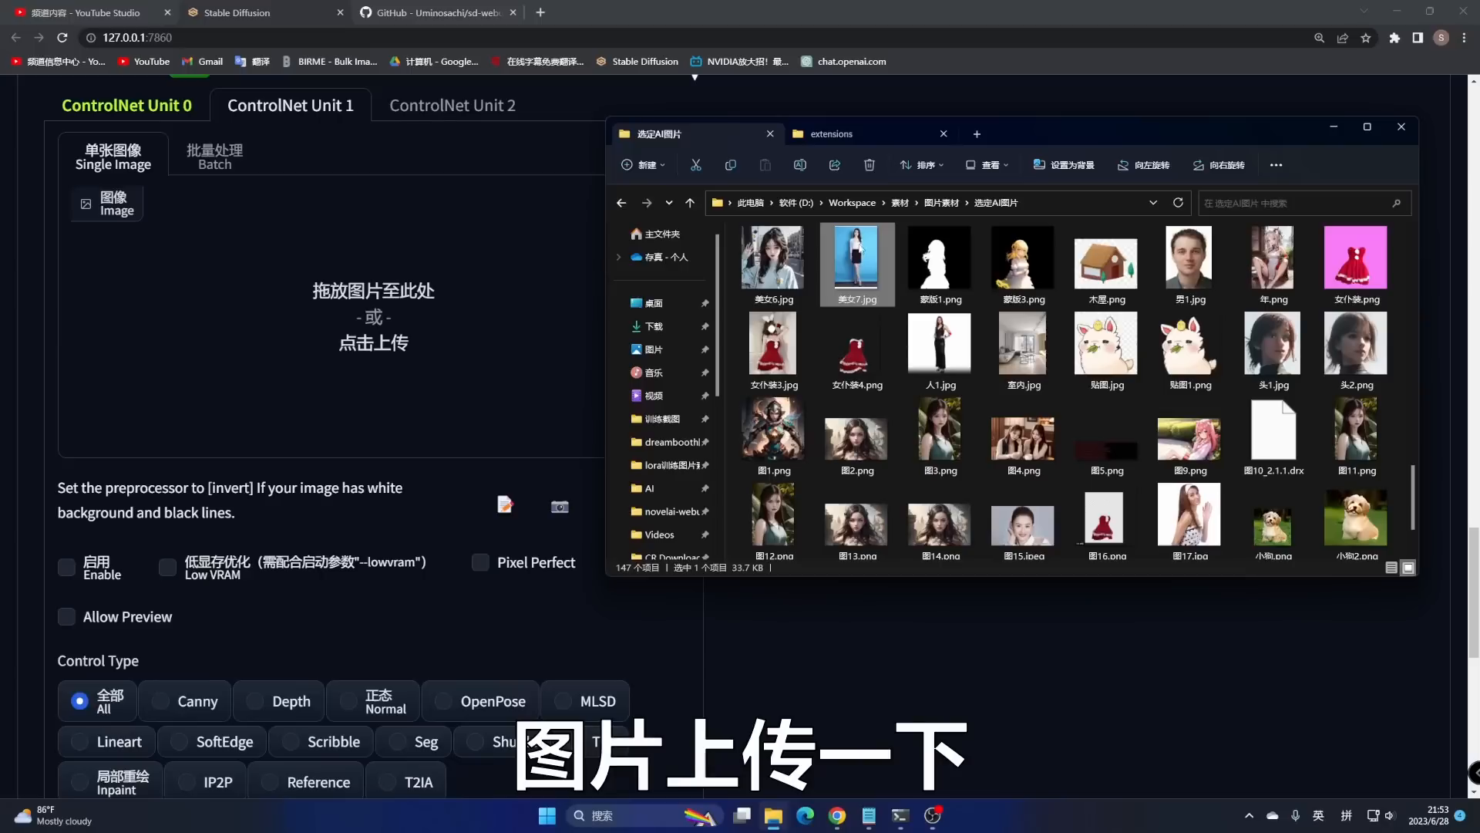
left_click_drag(854, 269, 378, 353)
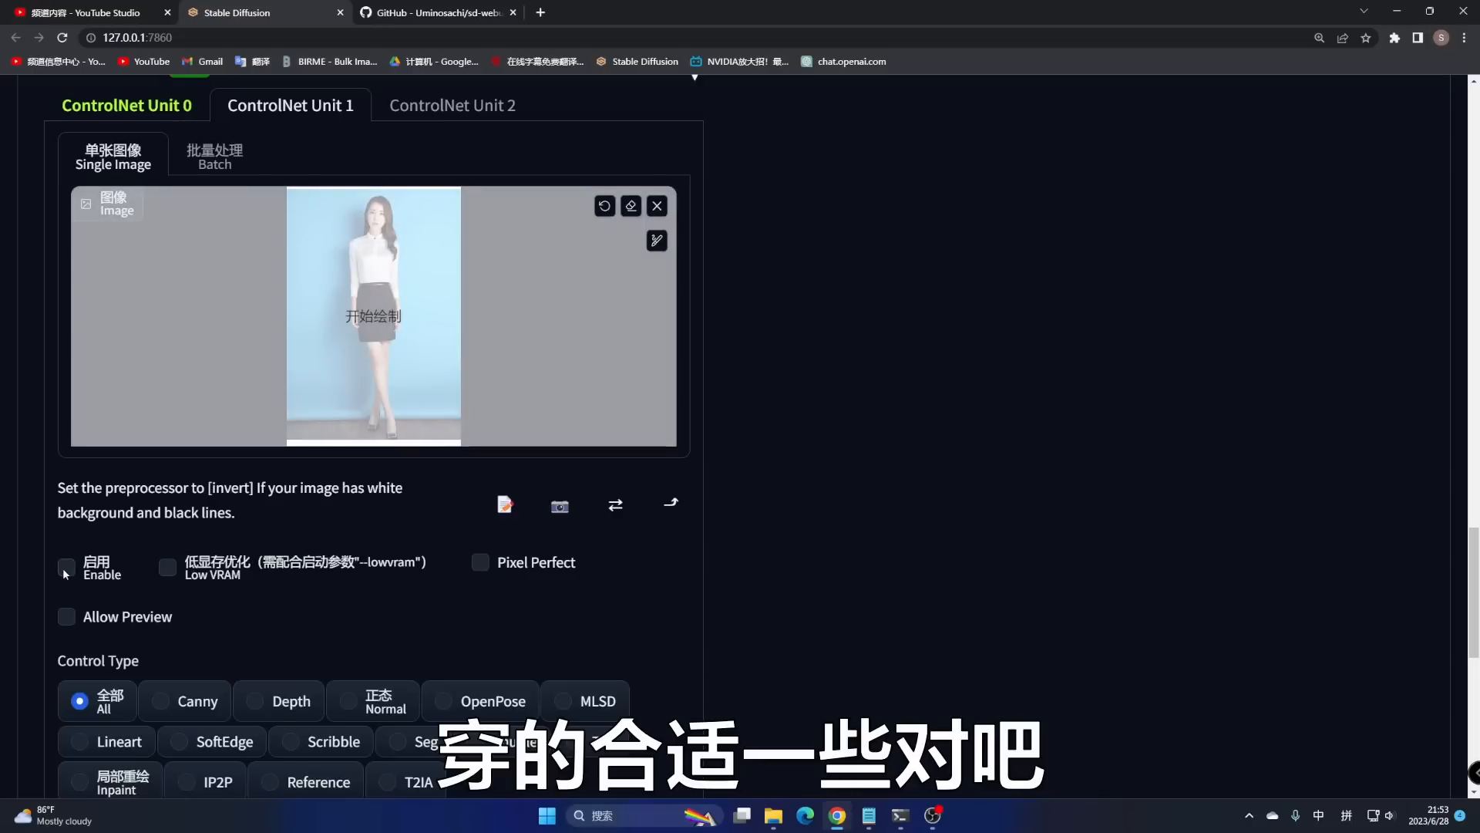
- Enable Unit 1 with Pixel Perfect and OpenPose, and preview the detected pose skeleton
left_click(64, 568)
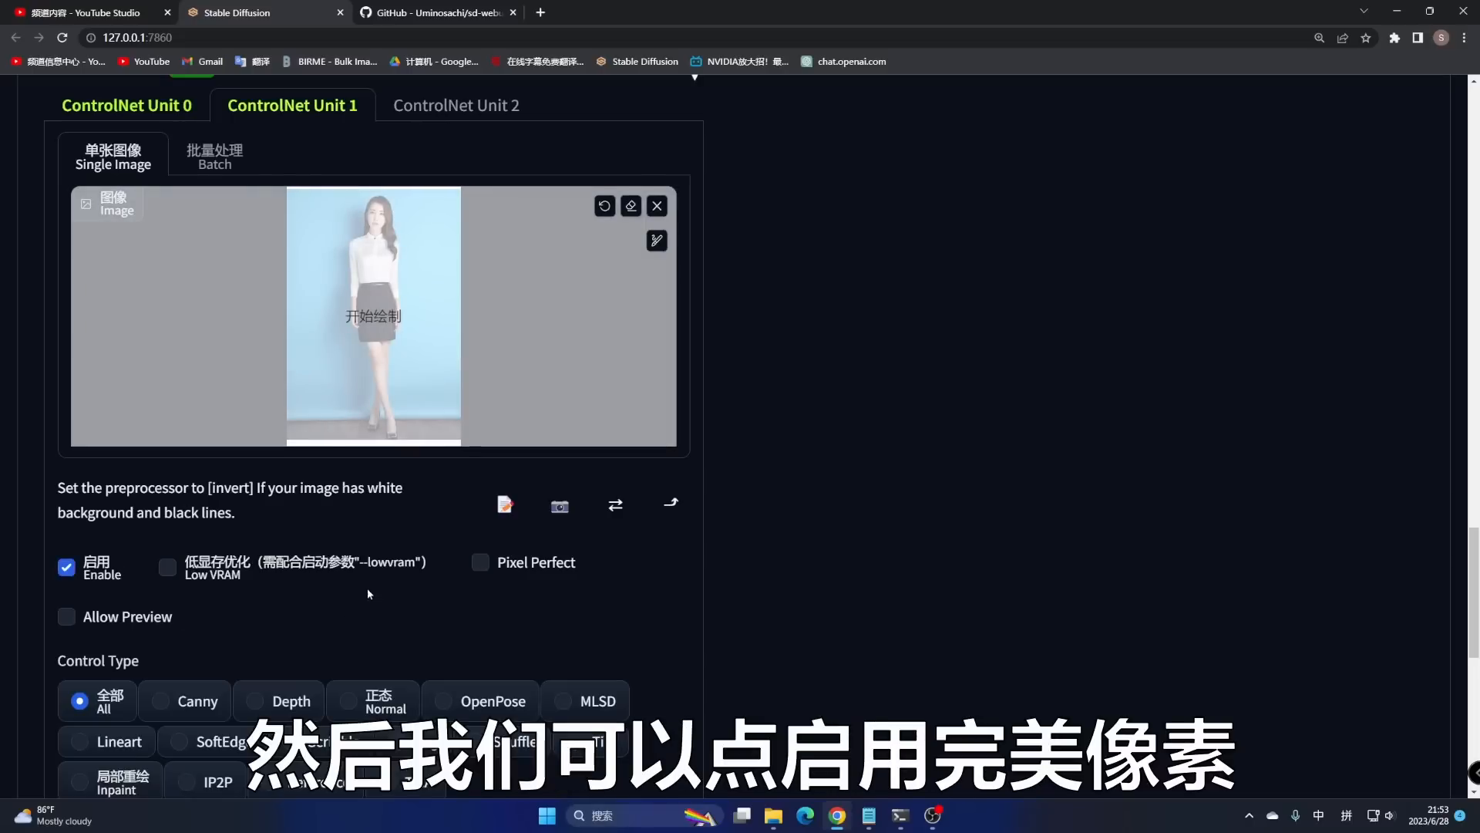
left_click(480, 562)
scroll(464, 608, "down", 3)
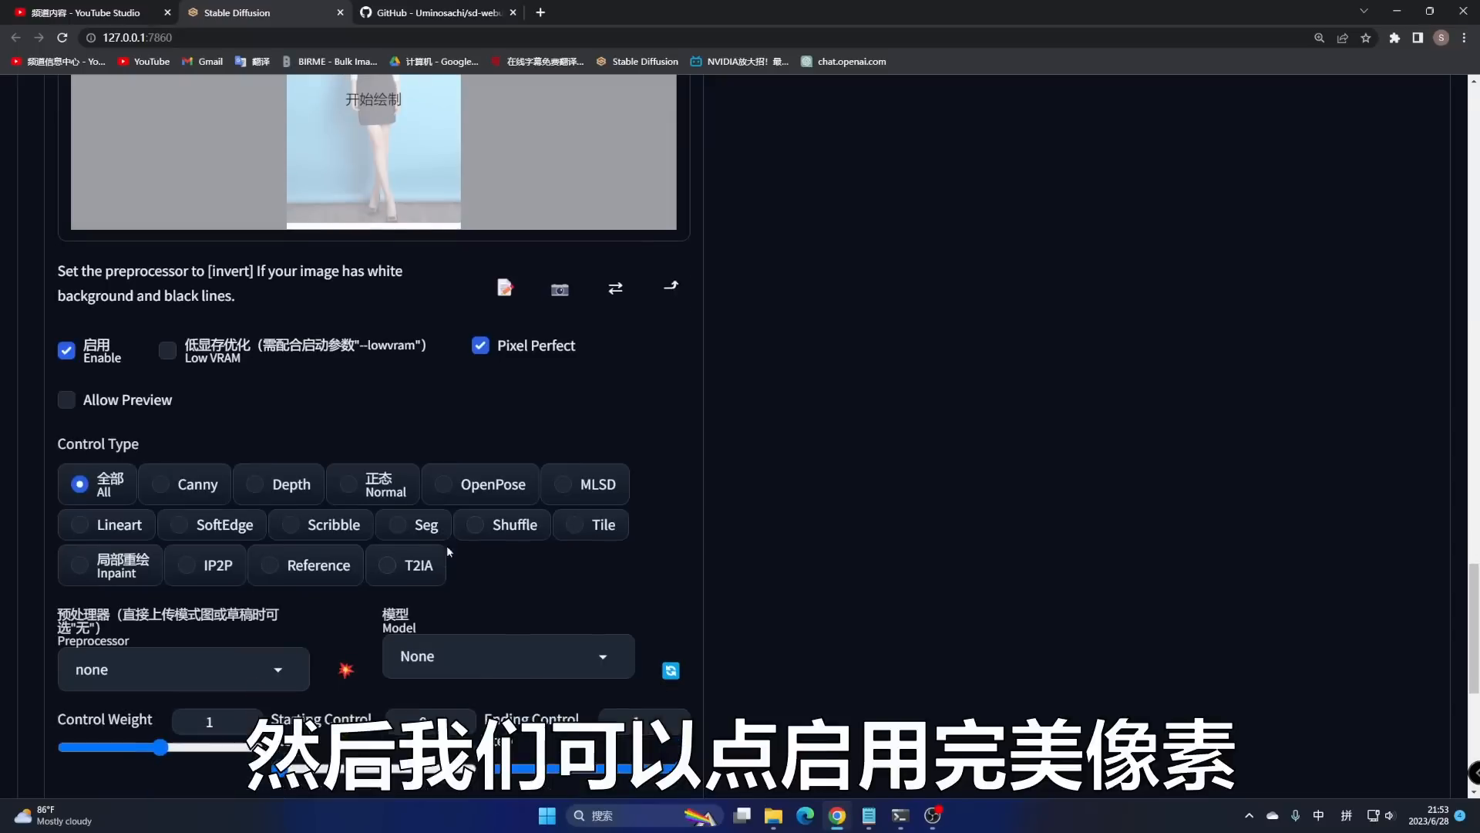
left_click(446, 483)
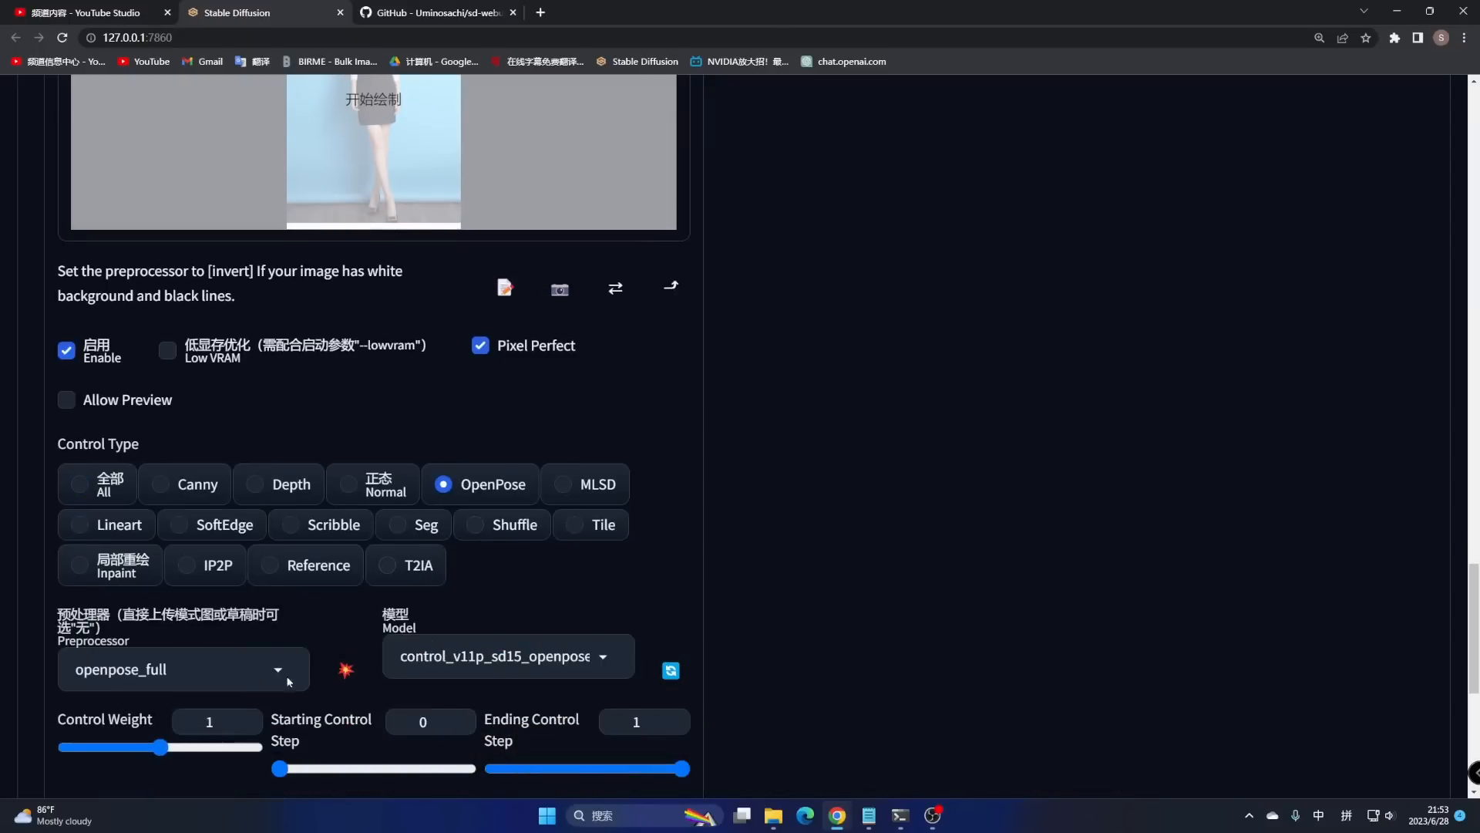
left_click(346, 673)
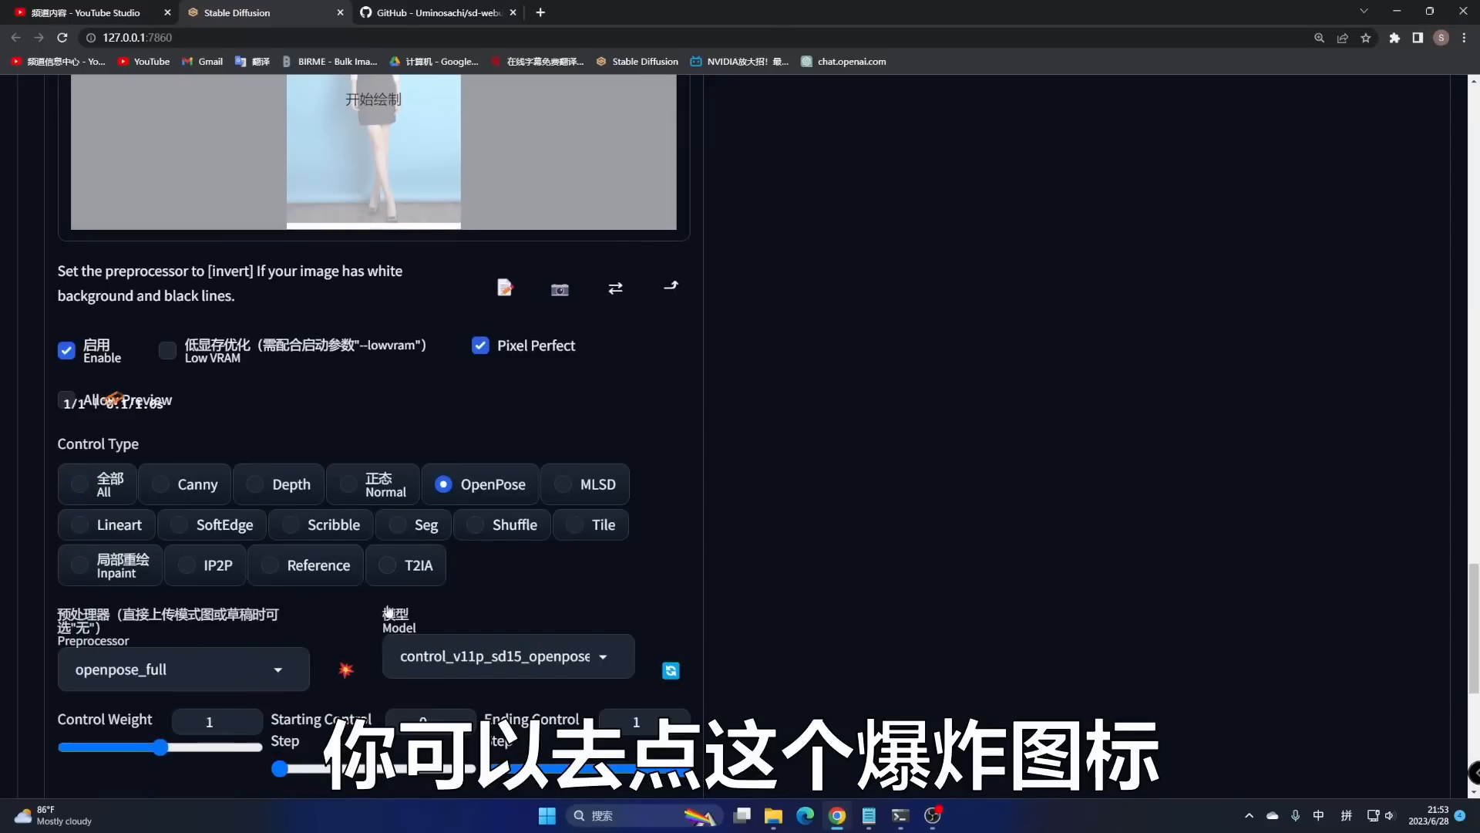
scroll(580, 389, "up", 4)
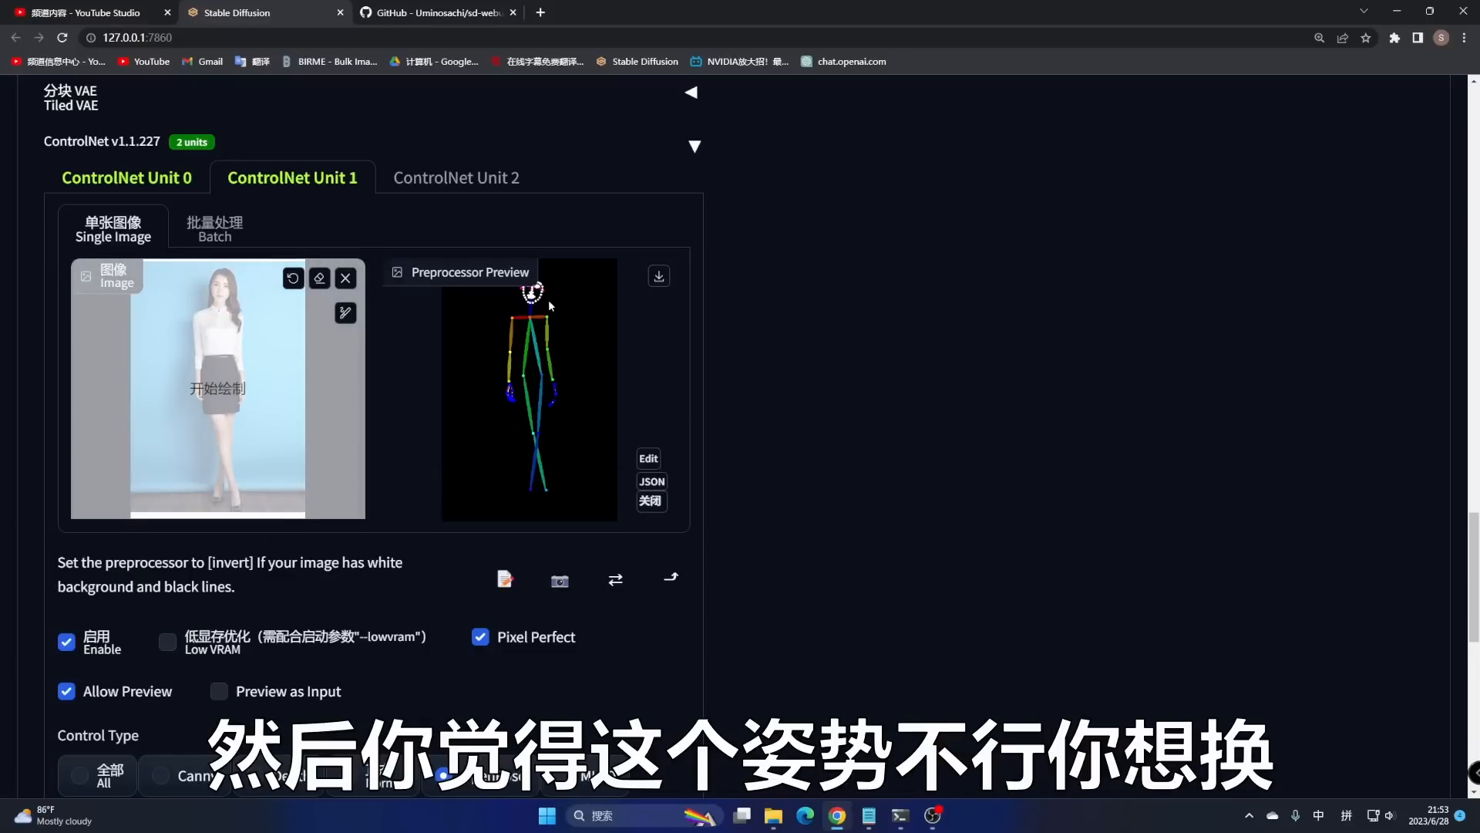
- Inspect the detected skeleton in the OpenPose editor on the 512×768 canvas, then close it
left_click(649, 460)
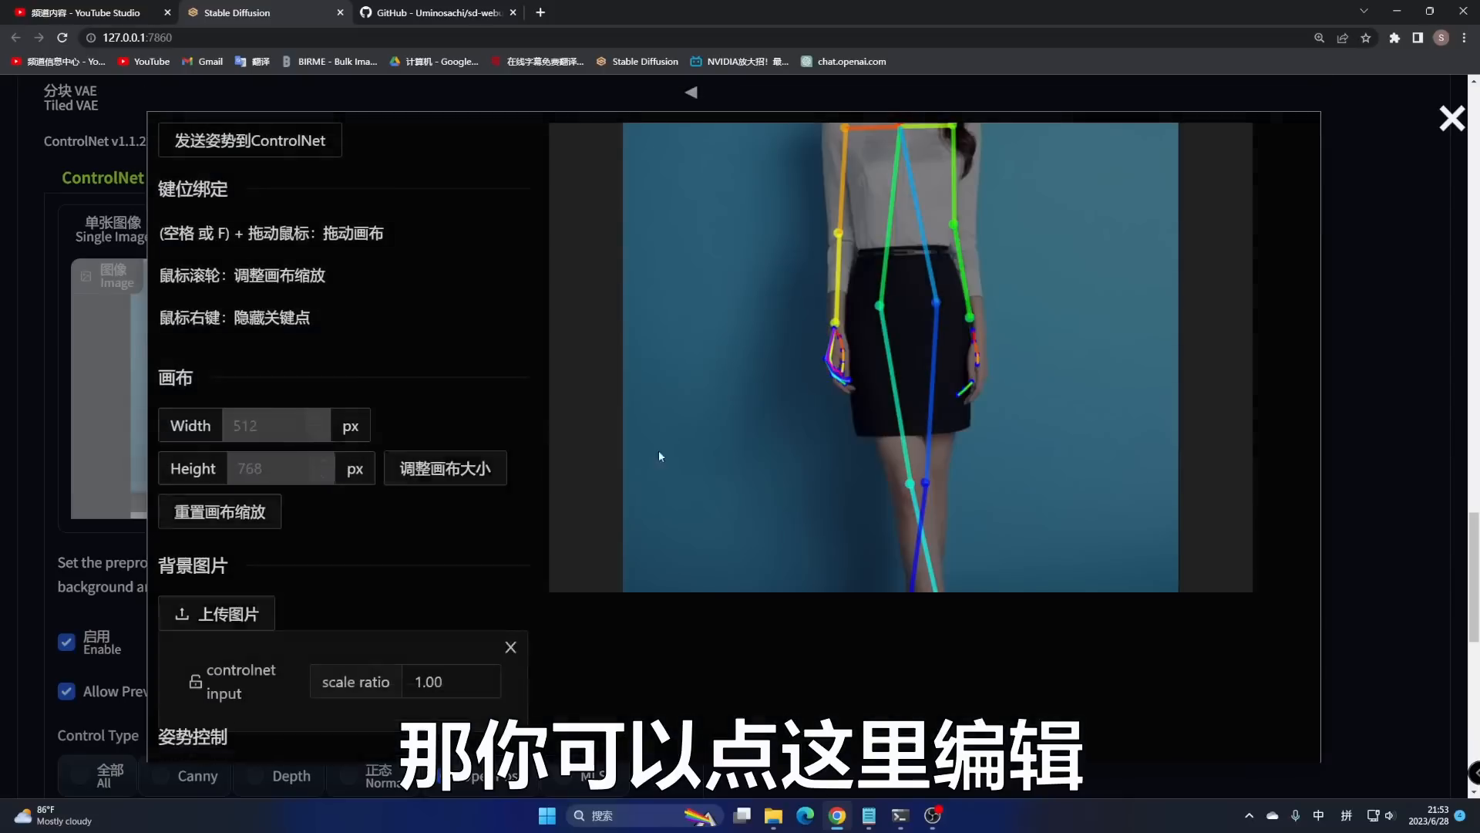
scroll(509, 461, "down", 6)
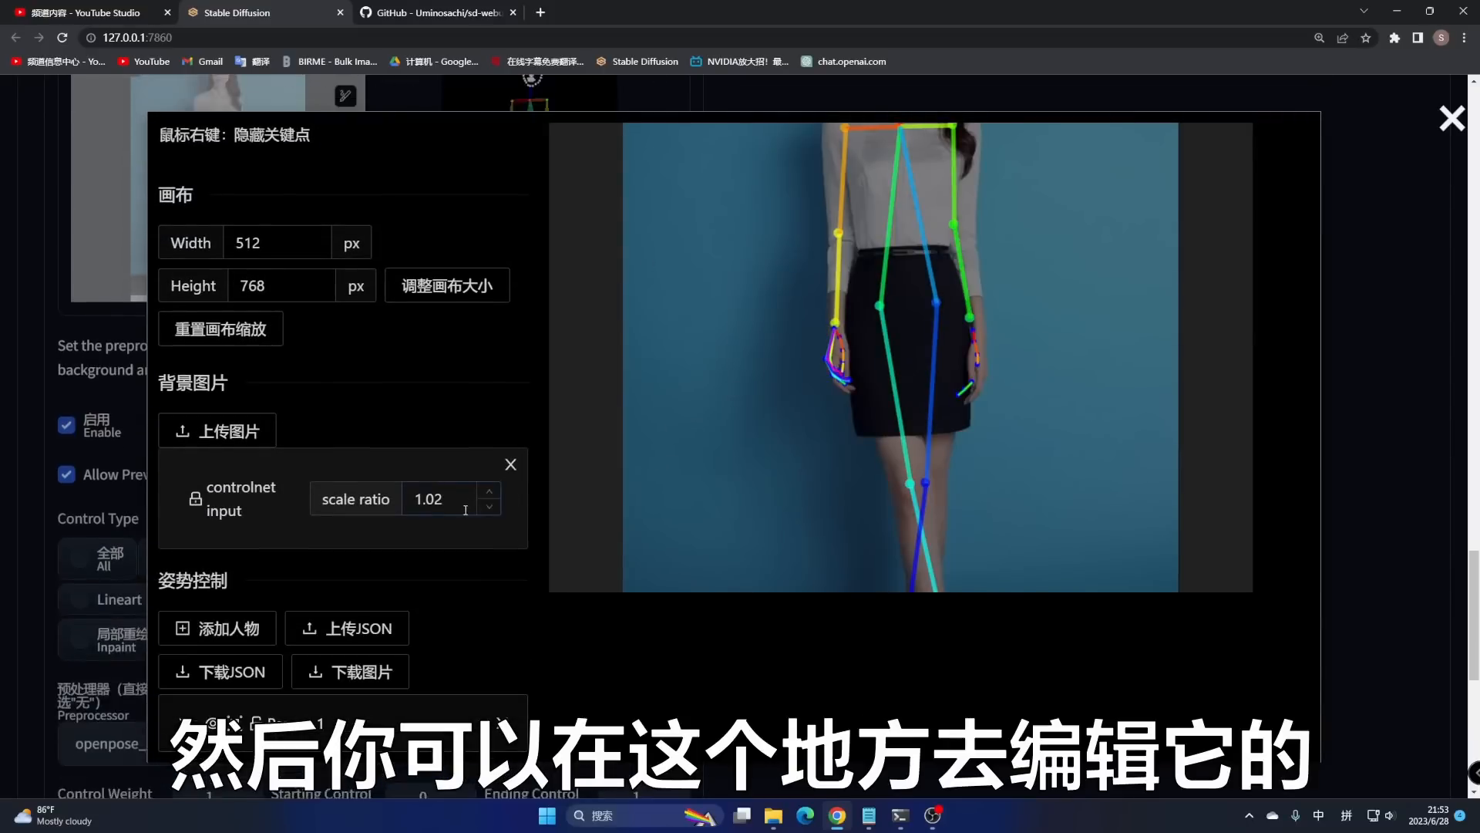
scroll(1013, 367, "down", 3)
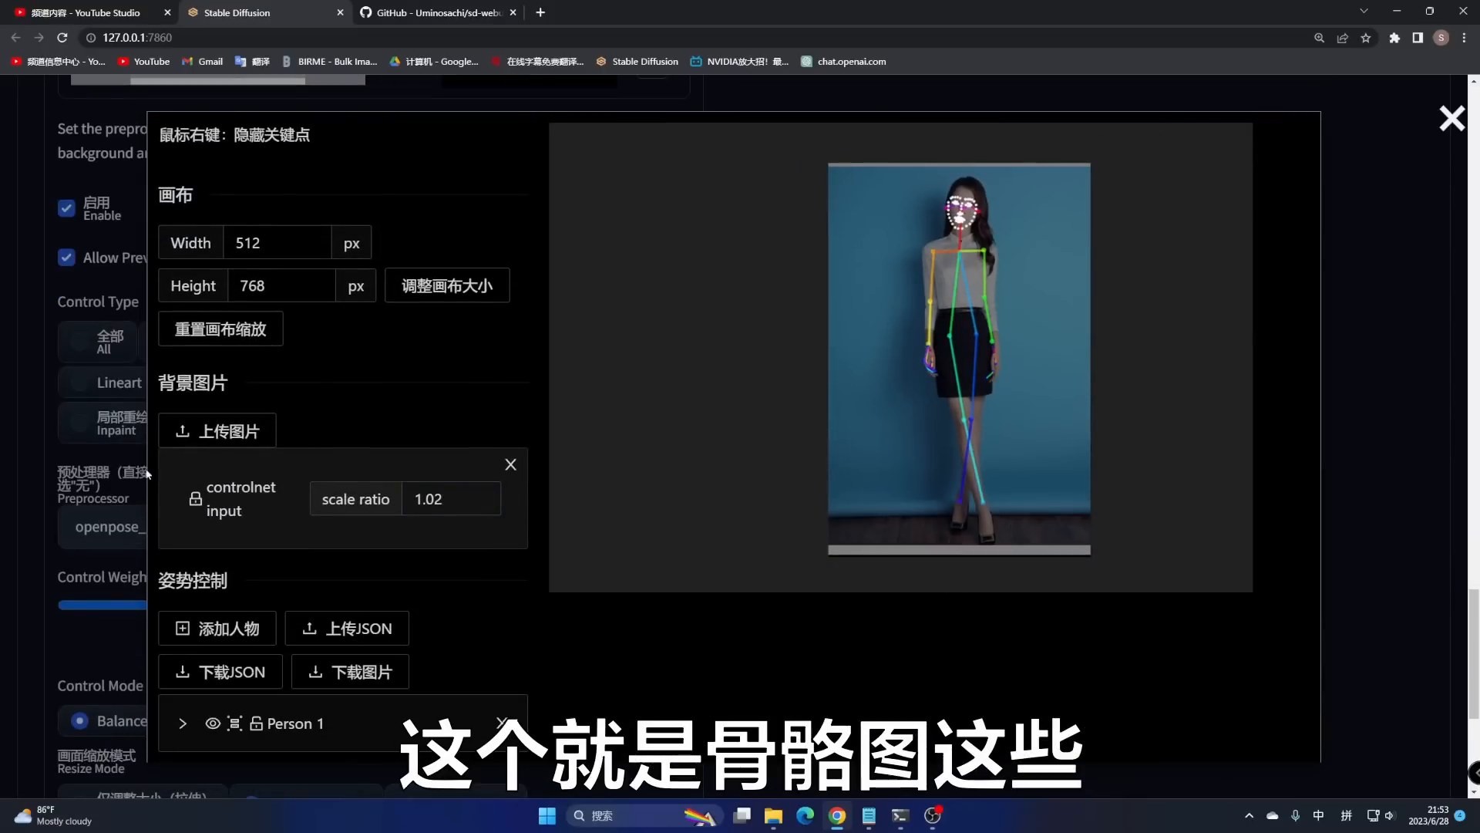
scroll(147, 474, "down", 5)
scroll(353, 547, "up", 3)
scroll(1101, 310, "up", 3)
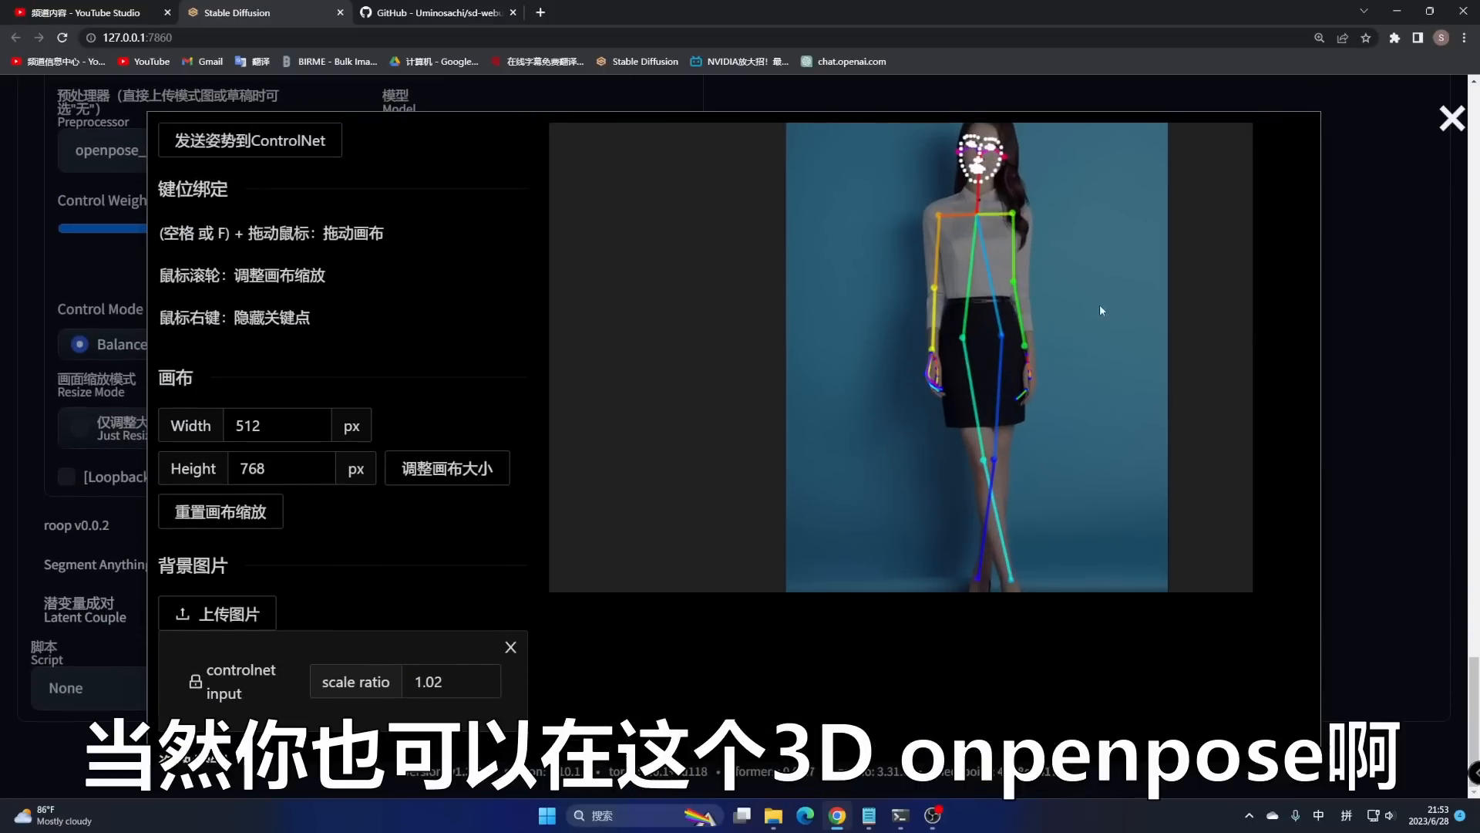
scroll(1101, 310, "down", 3)
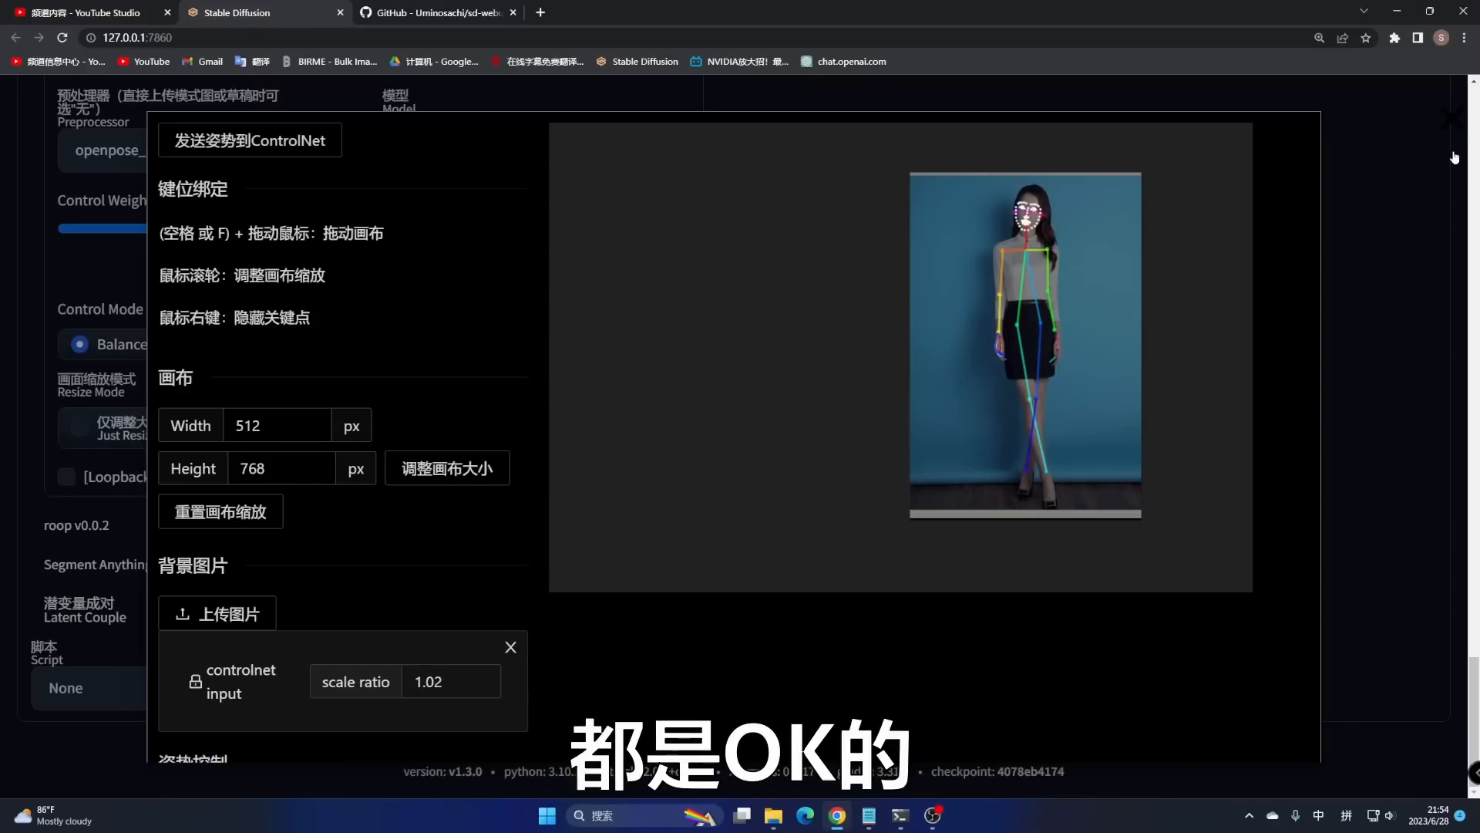
left_click(1443, 120)
- Scroll back up to the img2img prompt boxes showing 'Grey shirt, Business Attire'
scroll(540, 319, "up", 10)
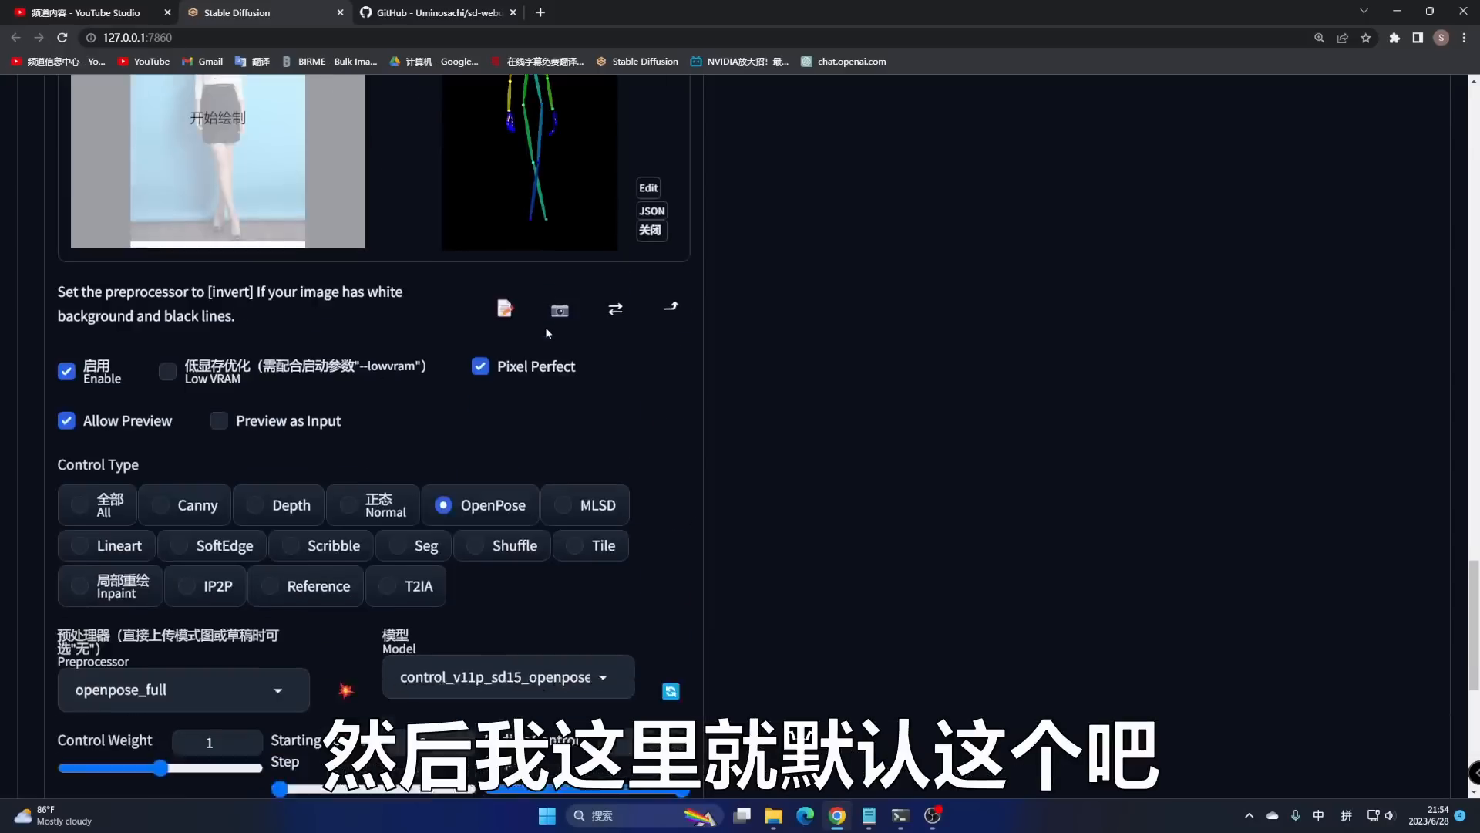
scroll(548, 333, "down", 2)
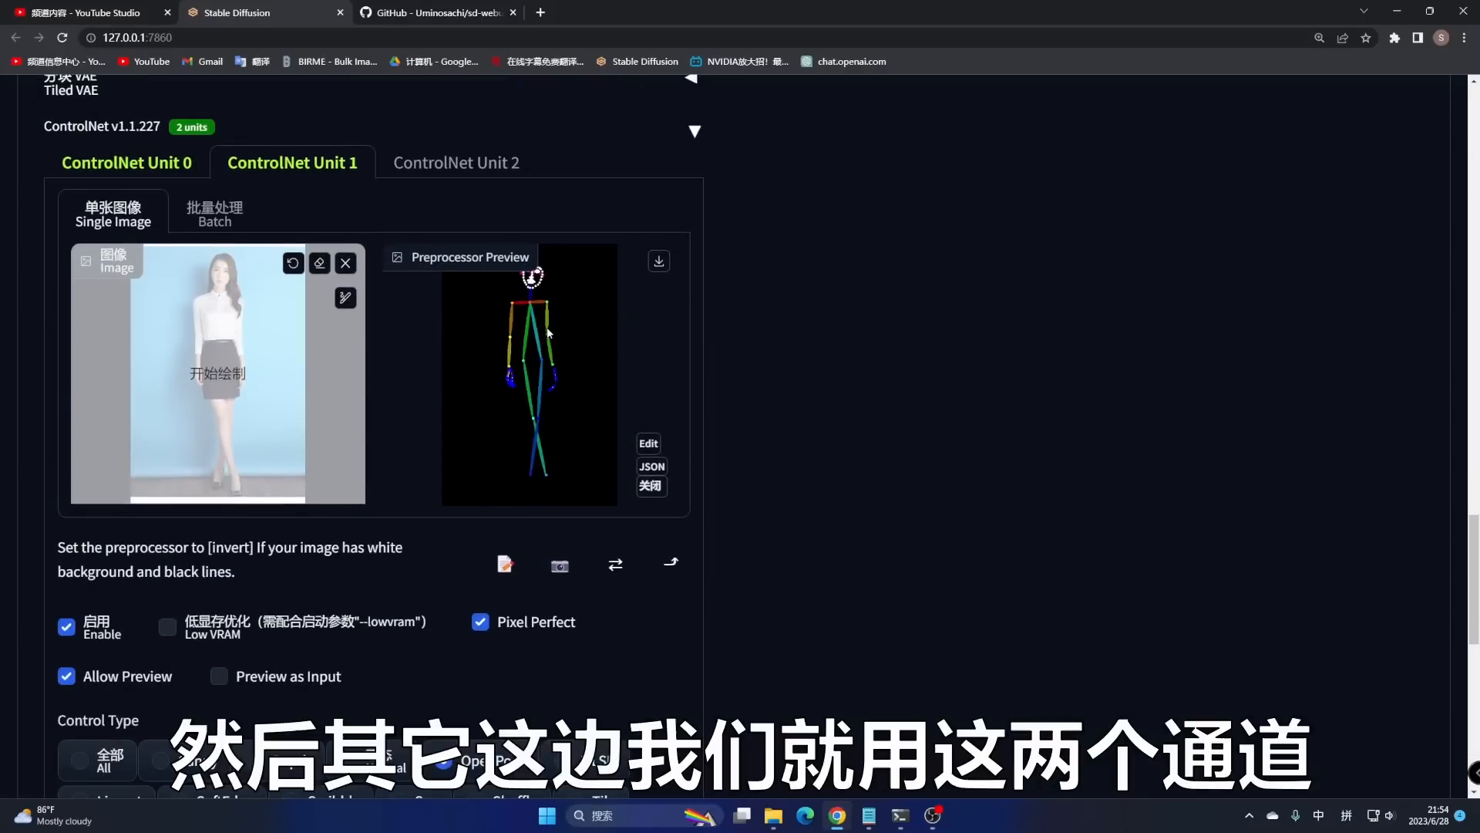
scroll(312, 386, "down", 4)
scroll(559, 455, "up", 8)
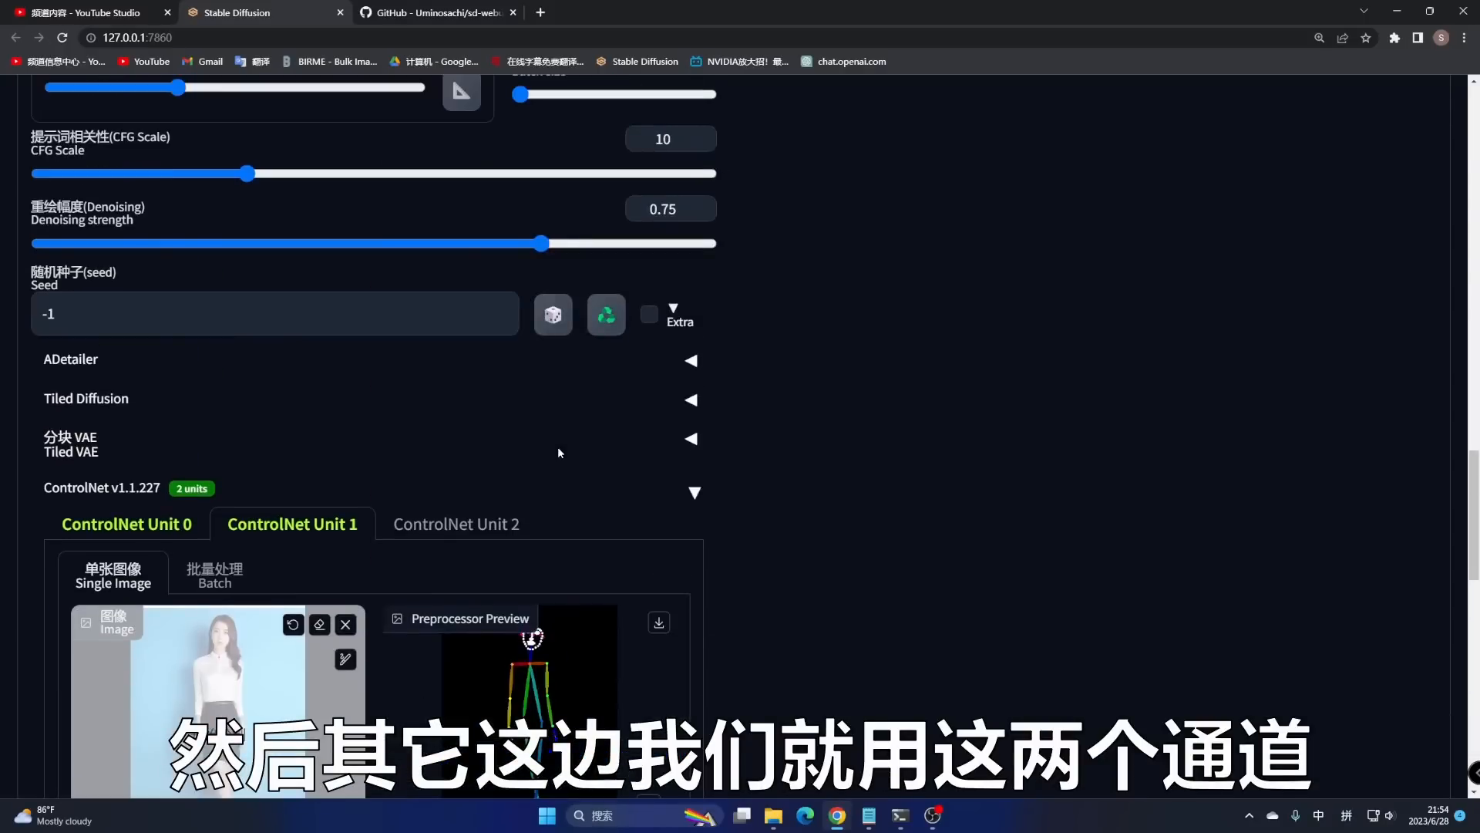
scroll(560, 454, "up", 10)
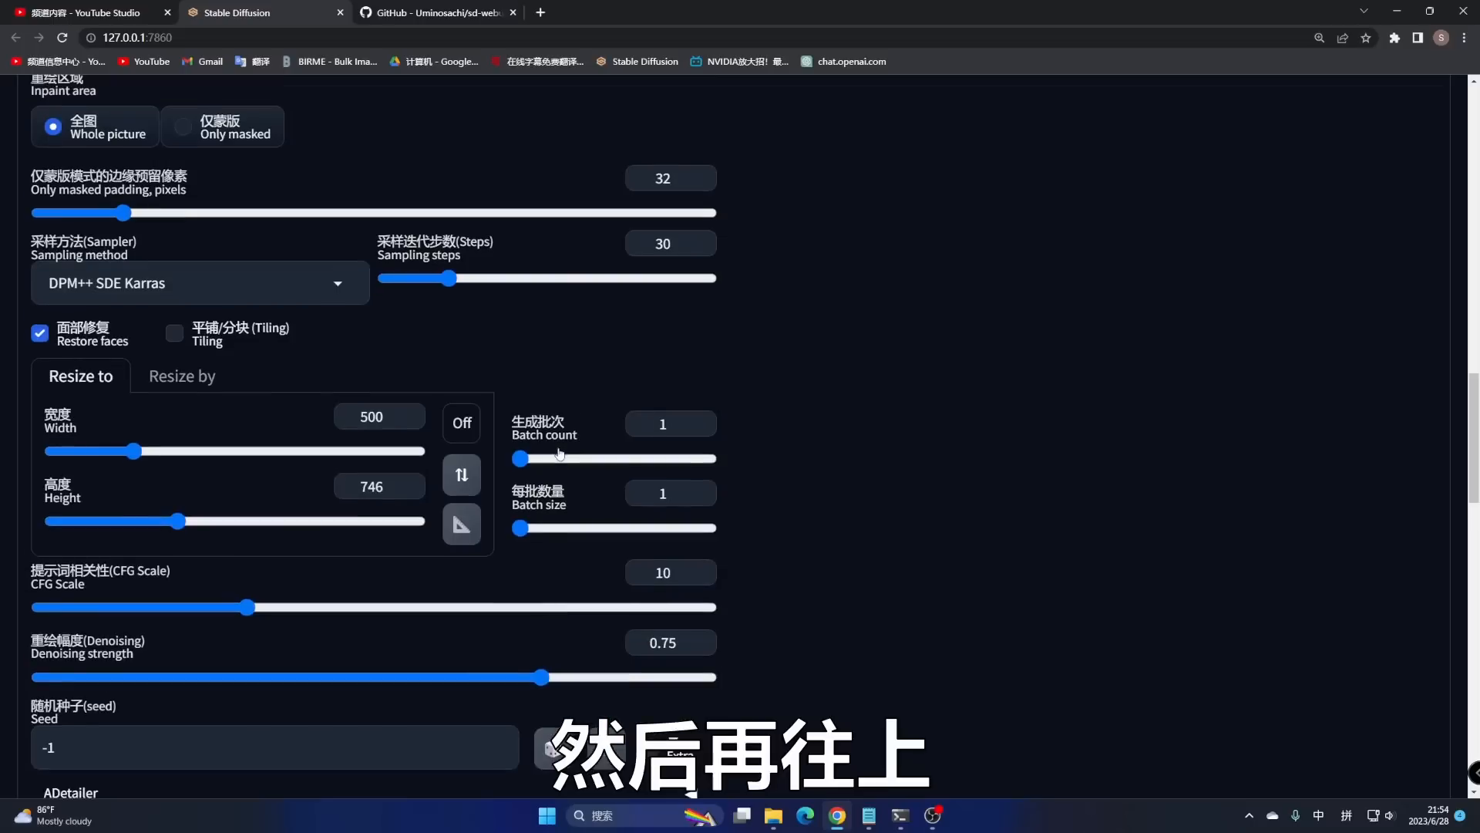
scroll(558, 452, "up", 12)
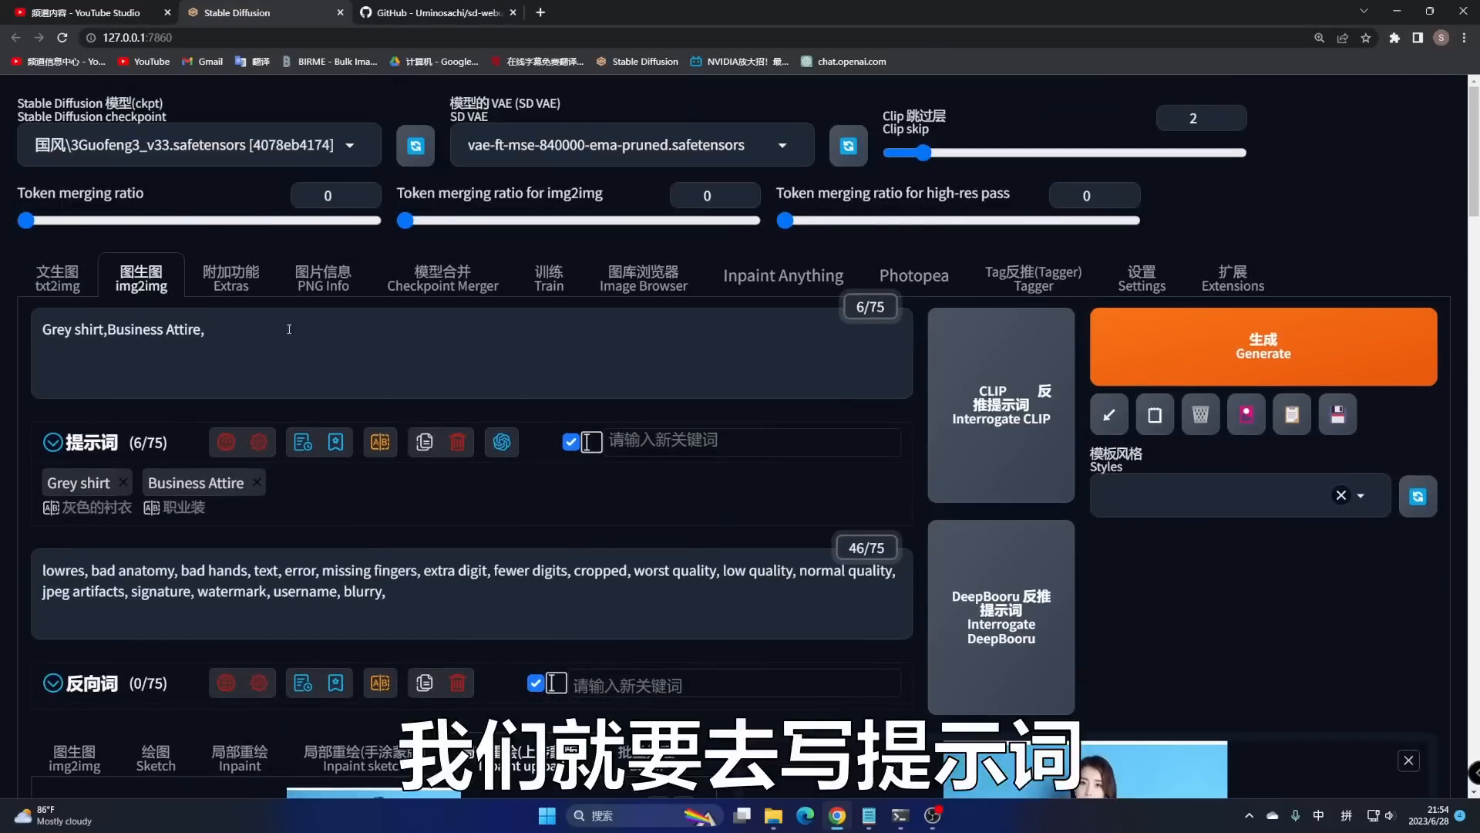
scroll(423, 377, "down", 5)
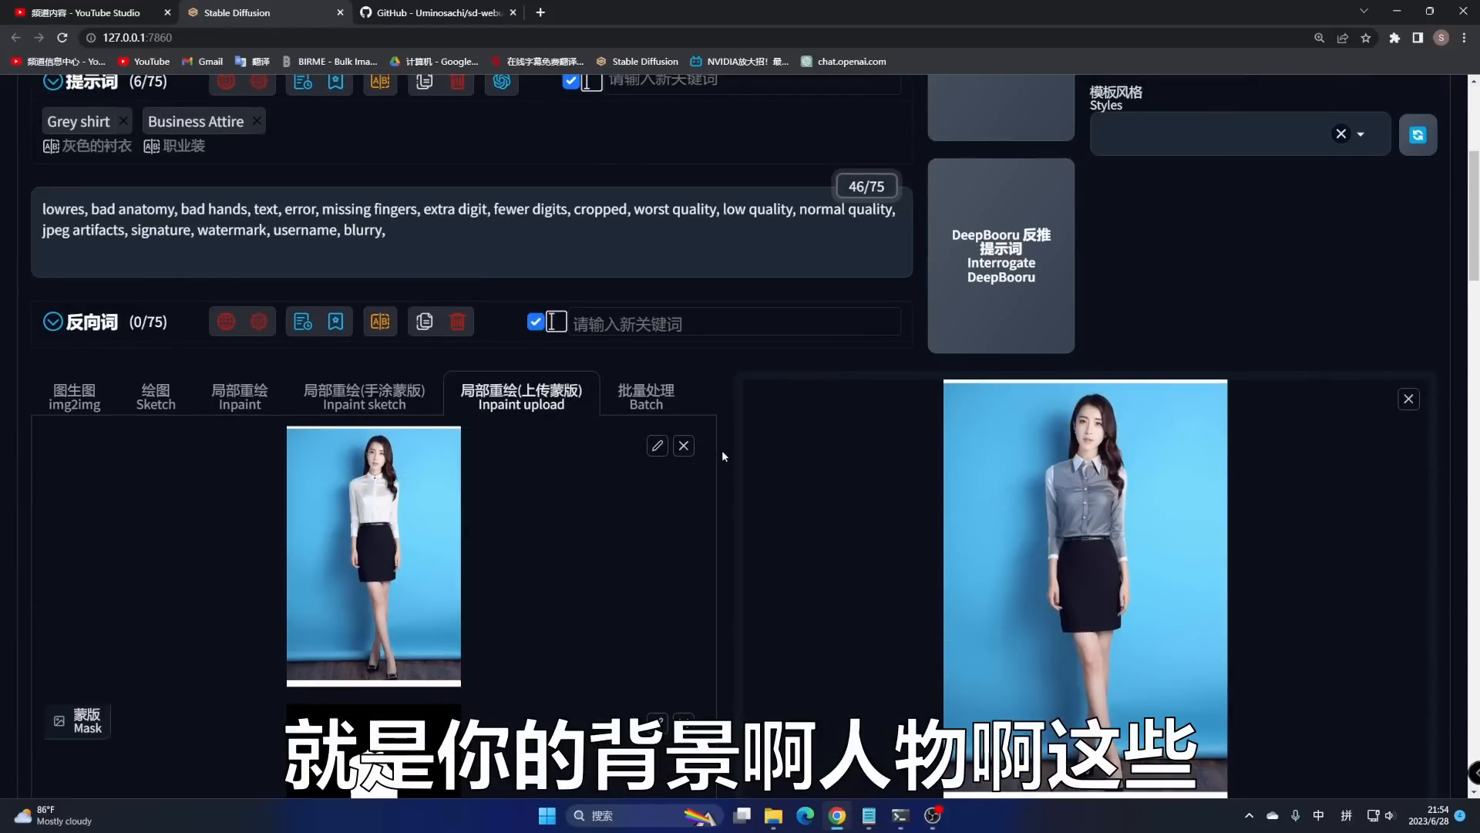
scroll(722, 450, "up", 5)
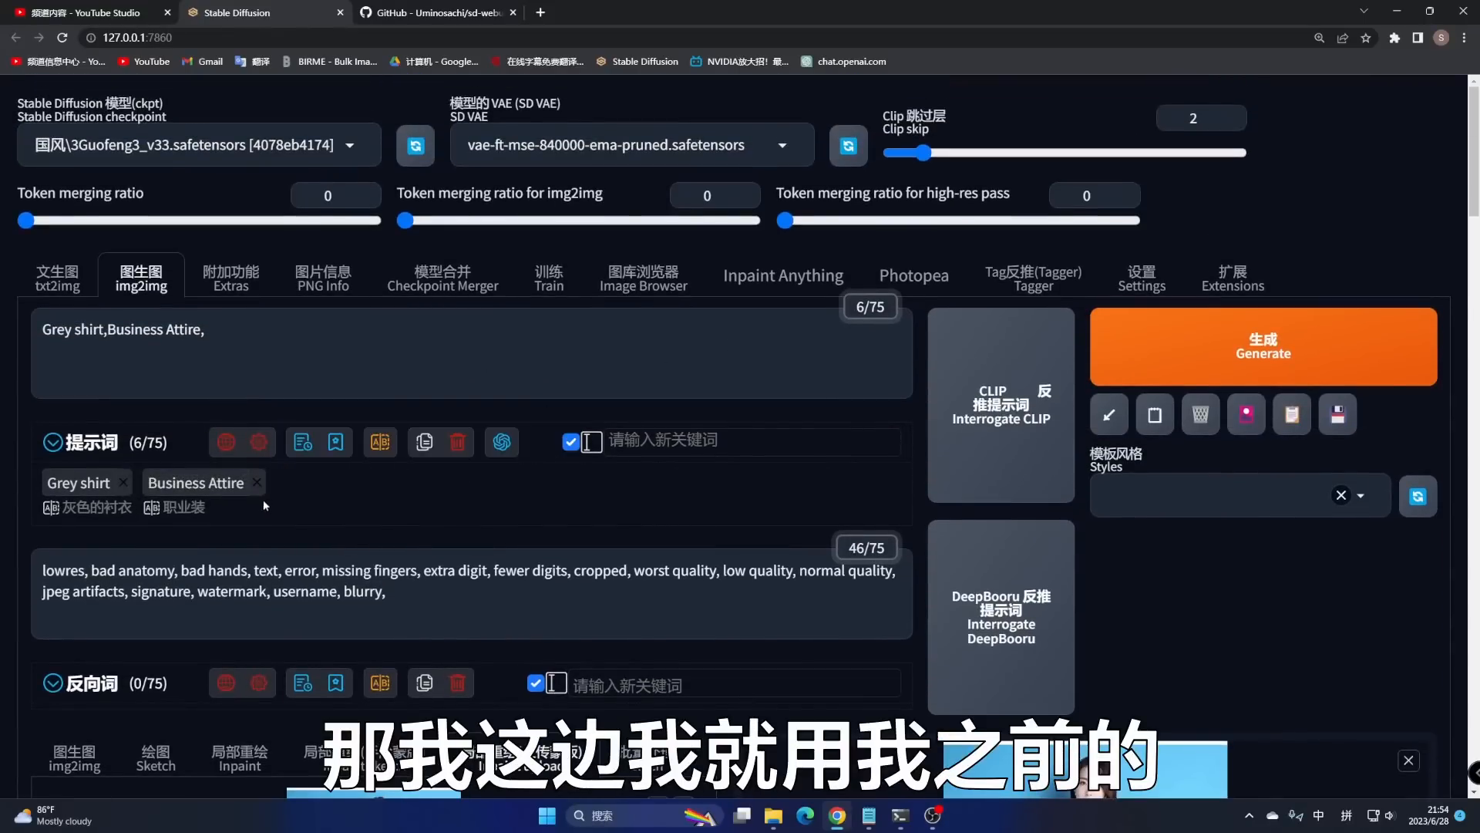
mouse_move(302, 443)
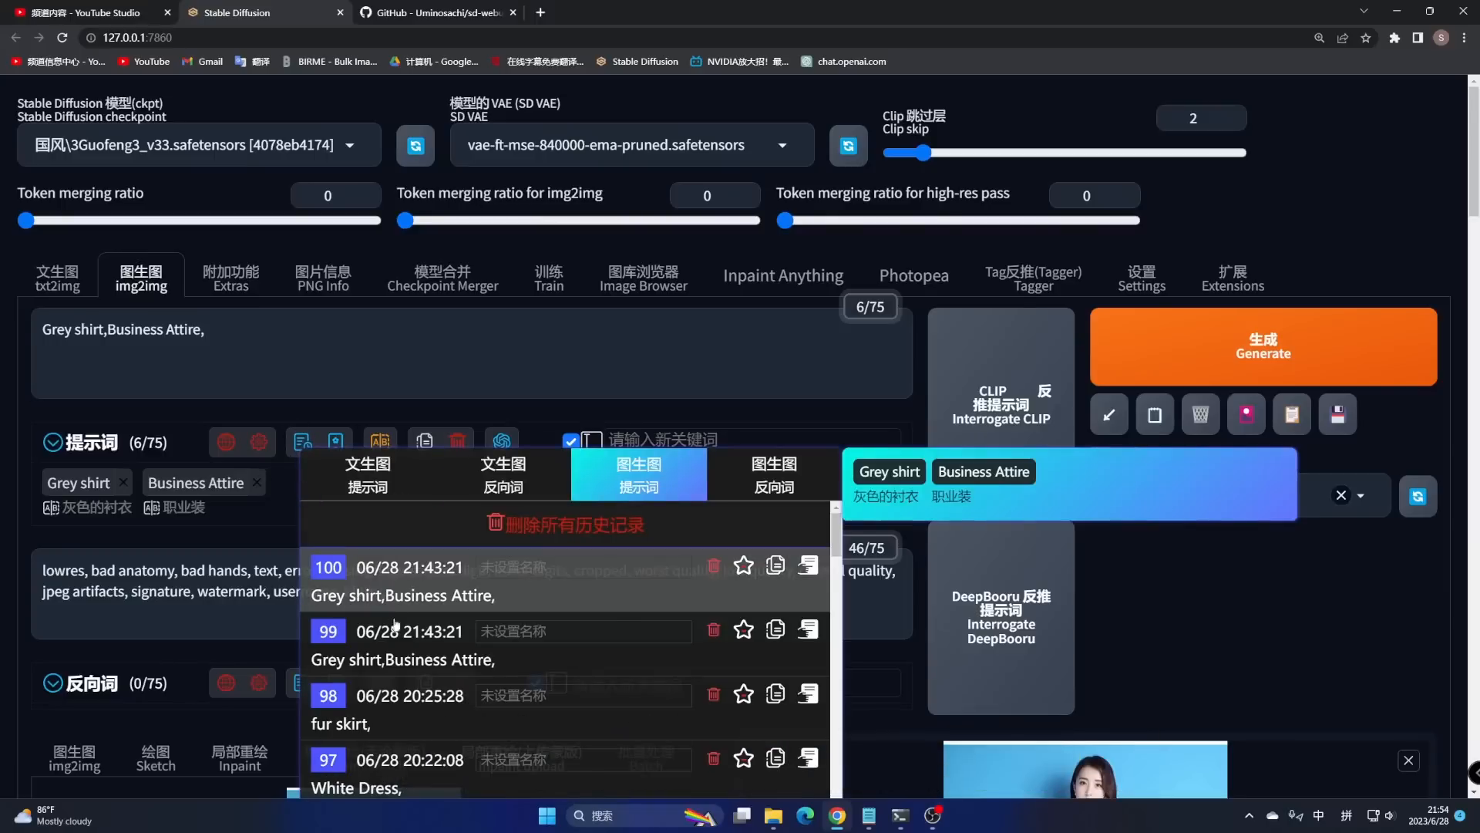
scroll(395, 623, "down", 2)
scroll(441, 628, "down", 3)
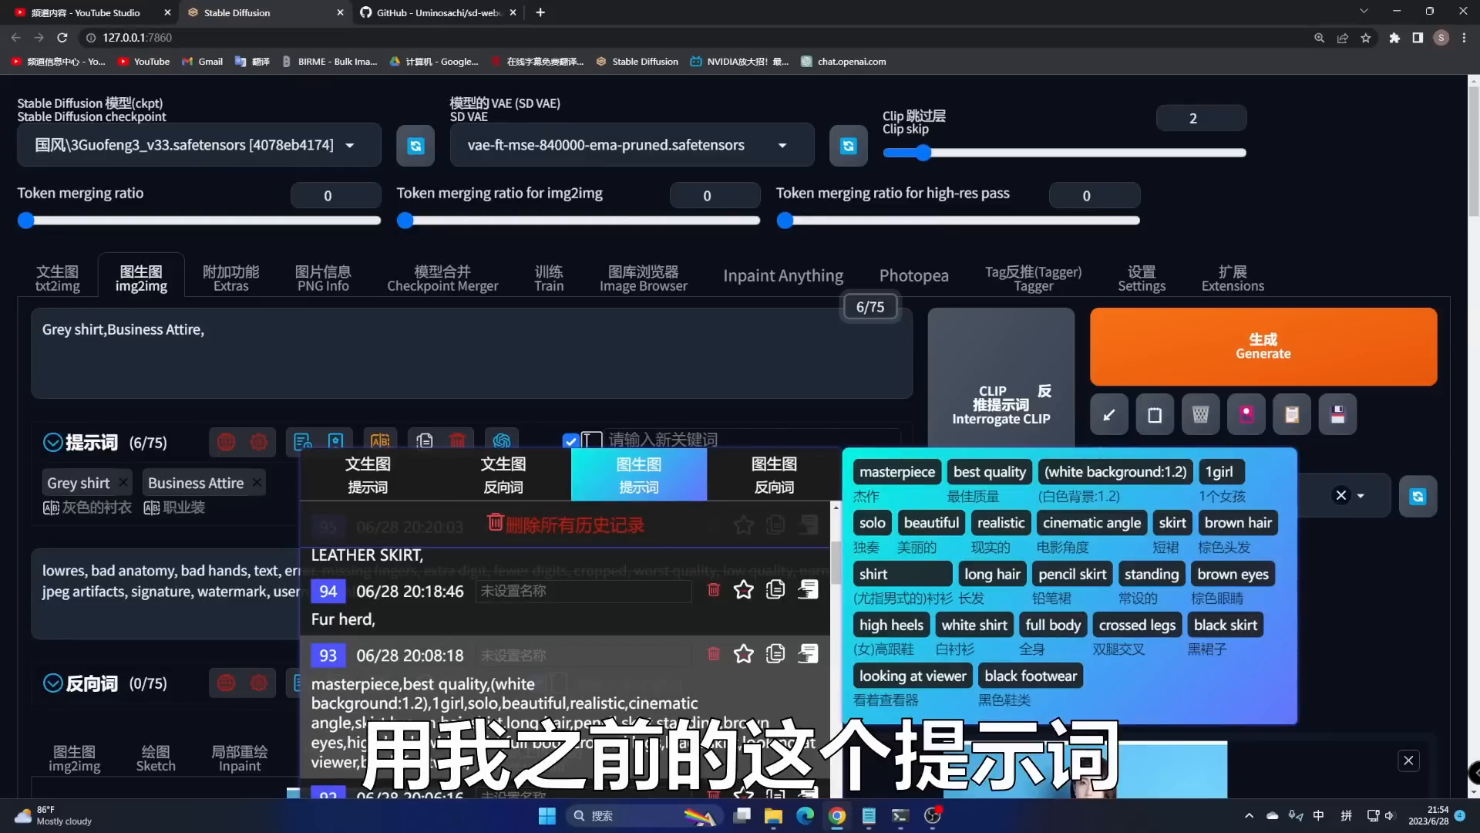
left_click(808, 654)
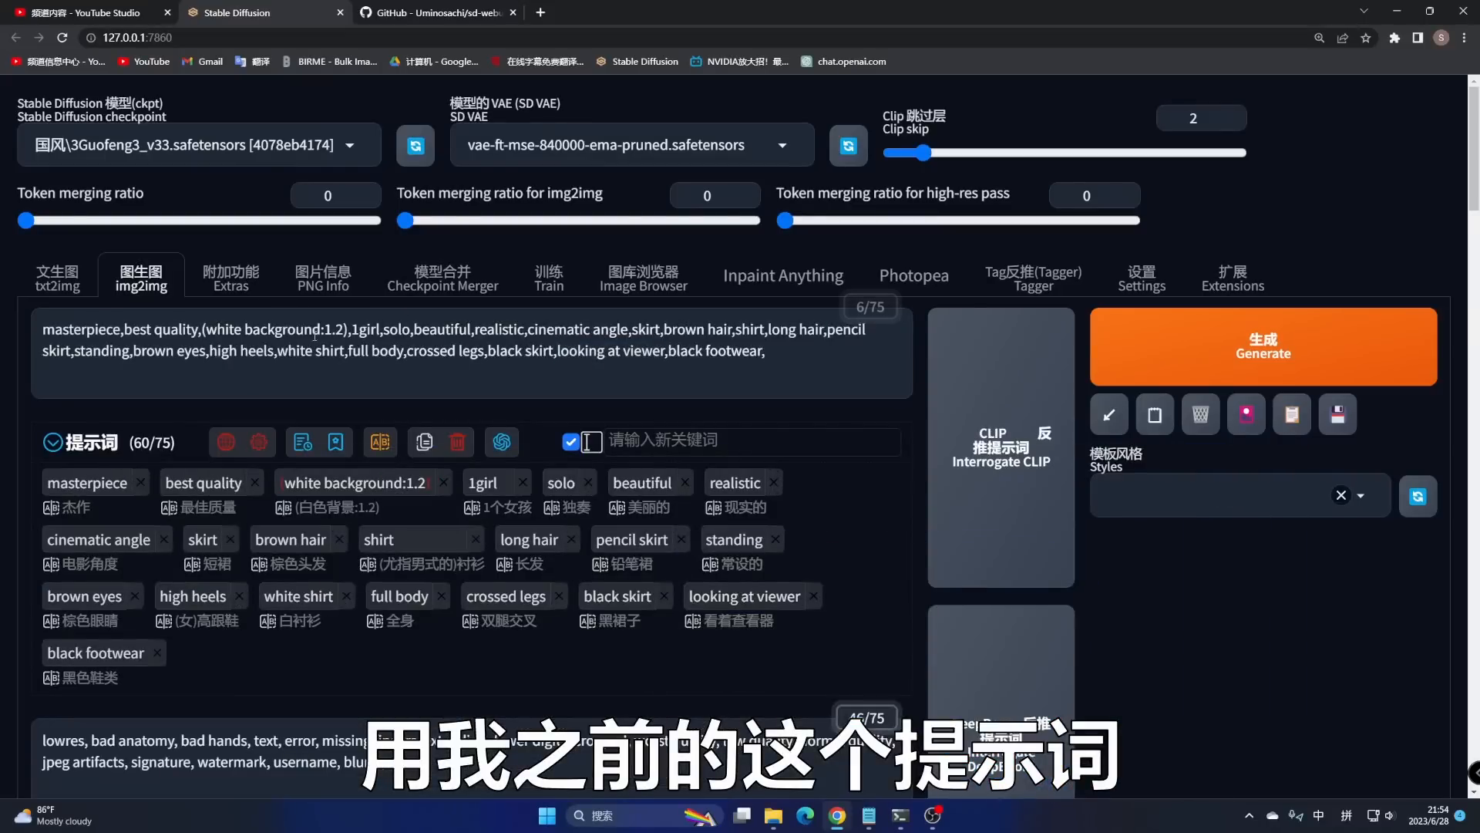
scroll(591, 154, "down", 3)
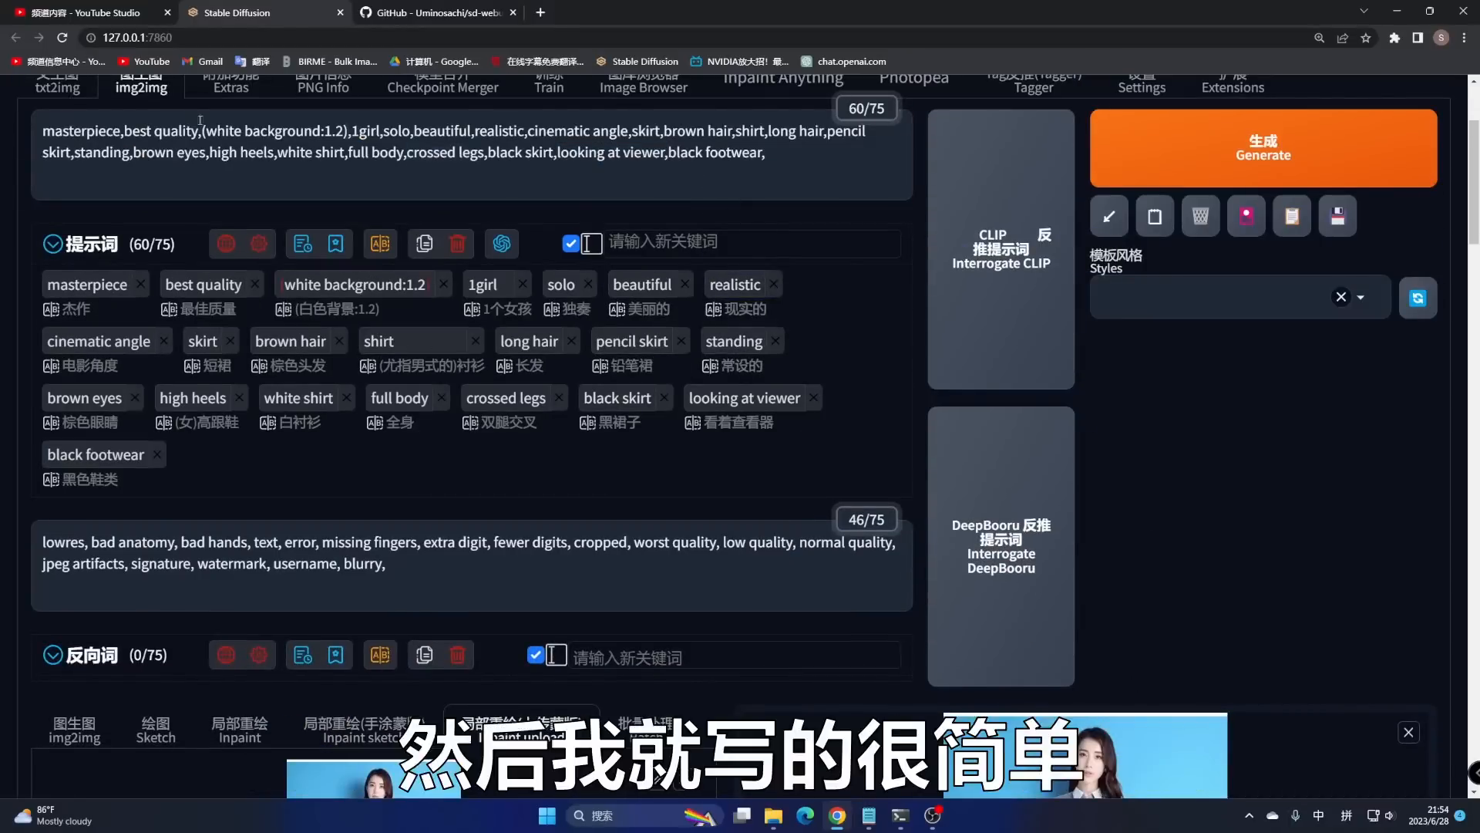
left_click_drag(82, 130, 323, 131)
scroll(431, 116, "down", 3)
scroll(430, 115, "up", 3)
left_click(1177, 693)
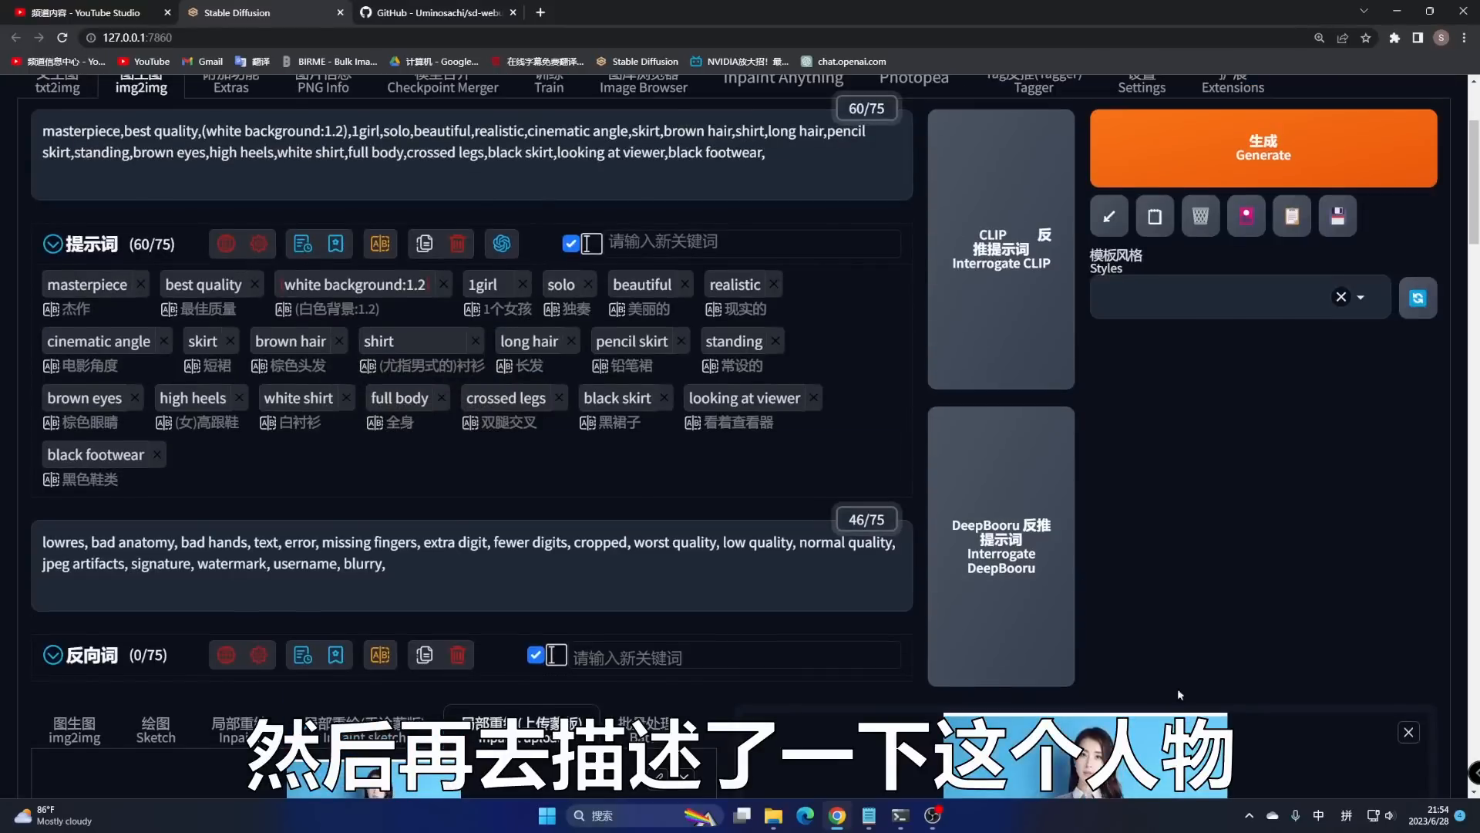
scroll(1178, 693, "down", 2)
scroll(985, 665, "up", 4)
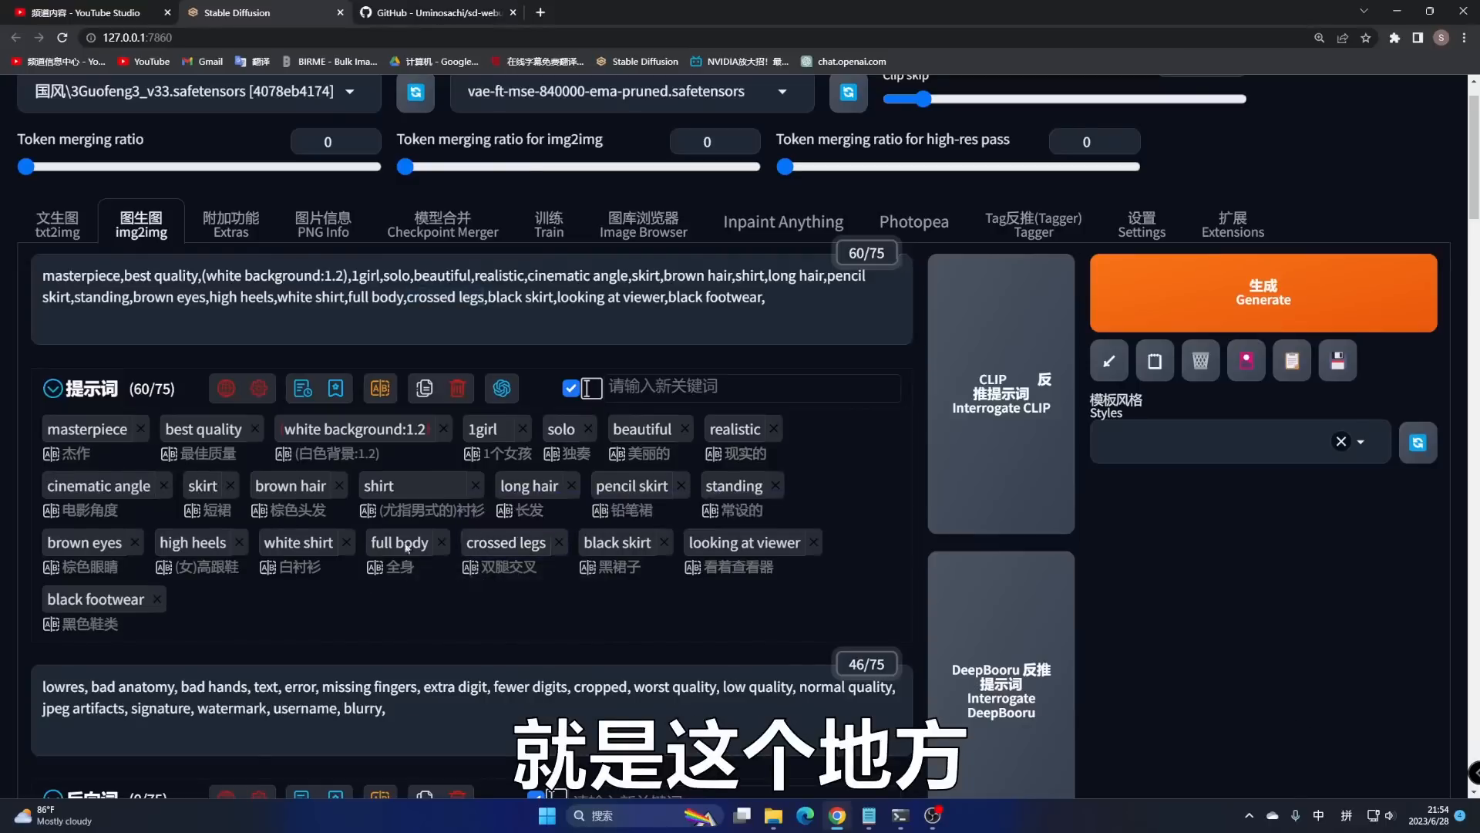
scroll(472, 590, "down", 1)
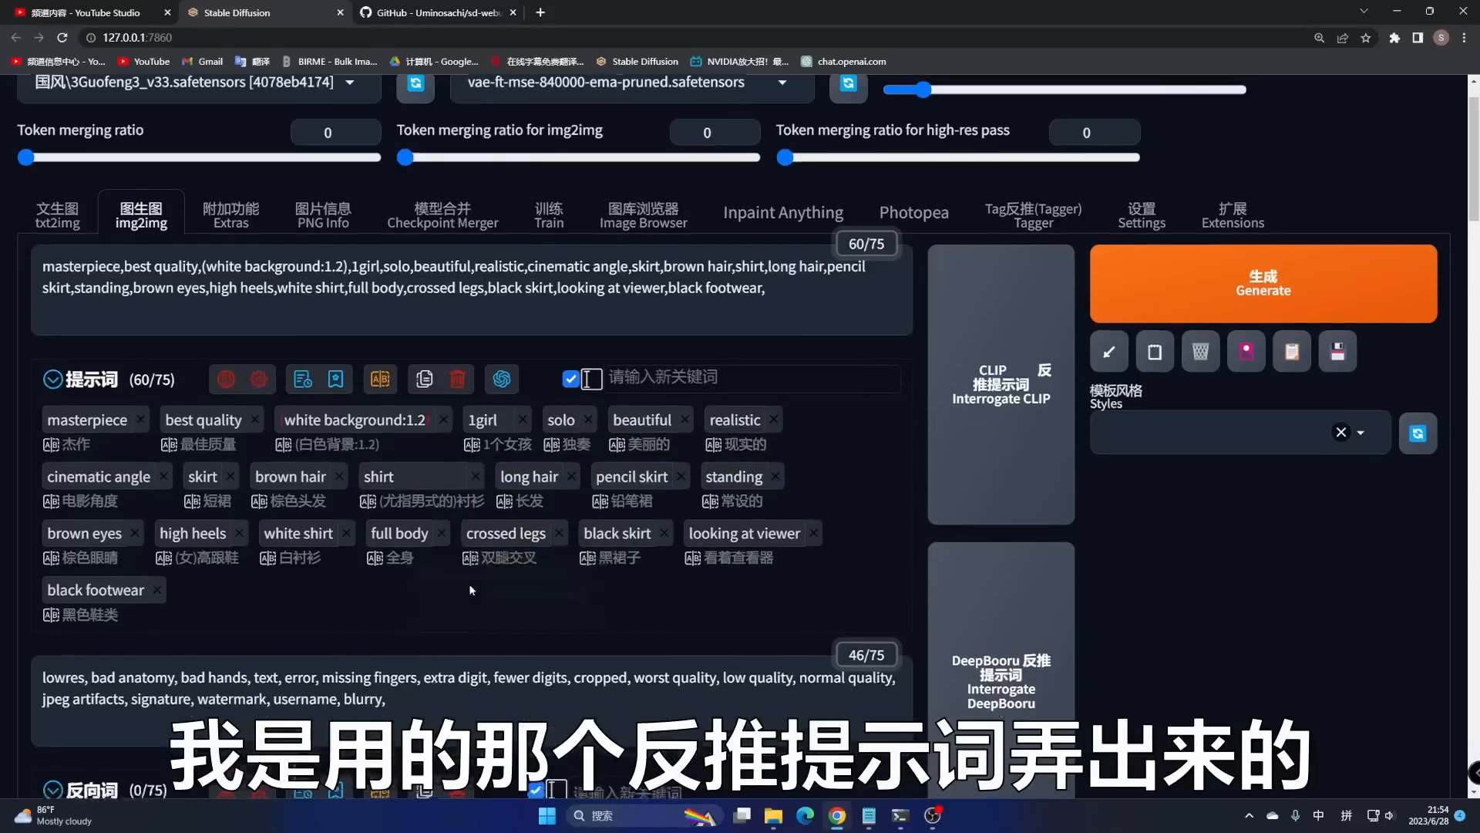
scroll(391, 404, "down", 5)
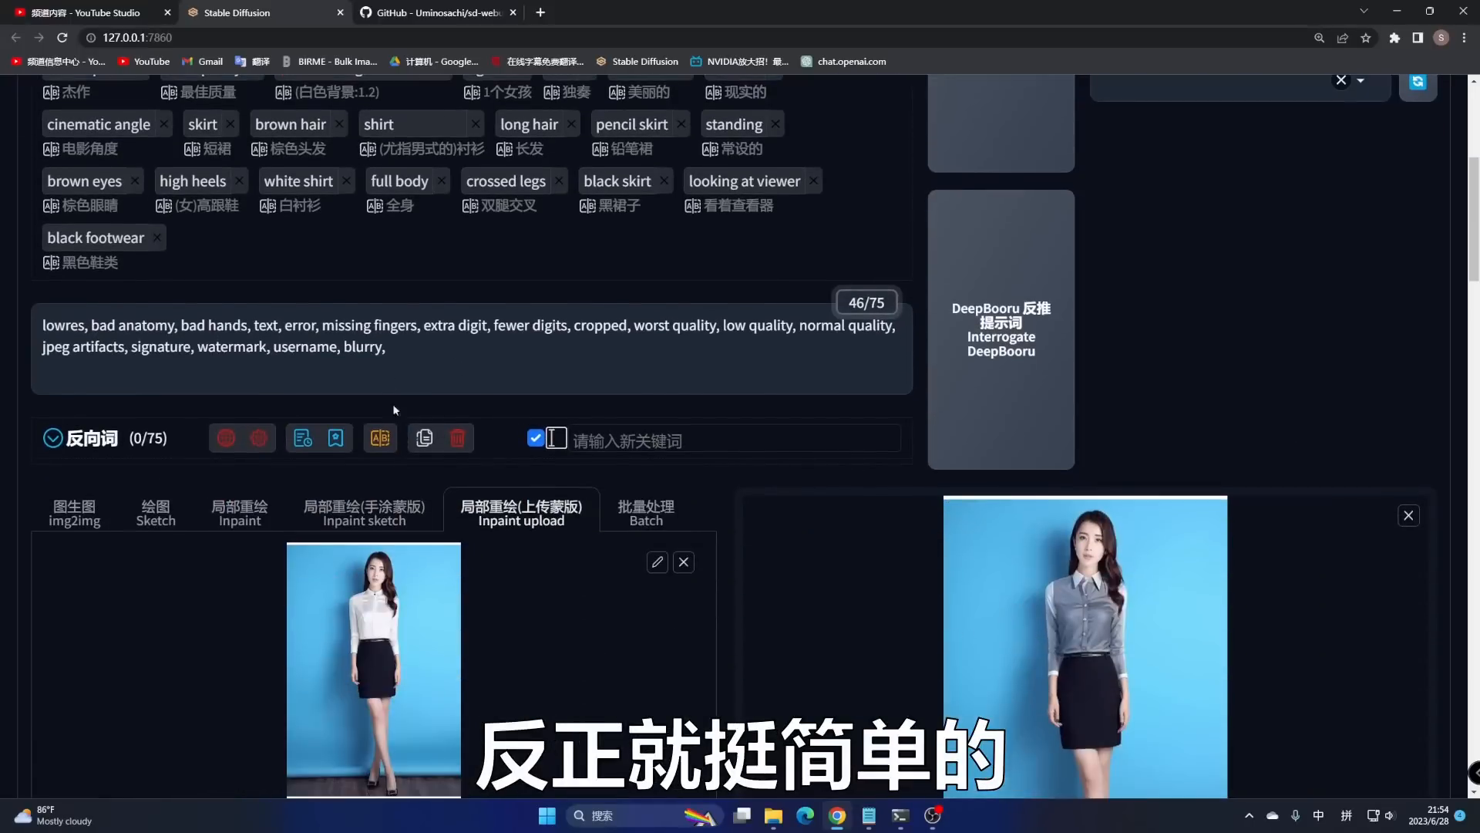
left_click_drag(427, 361, 14, 338)
left_click(436, 371)
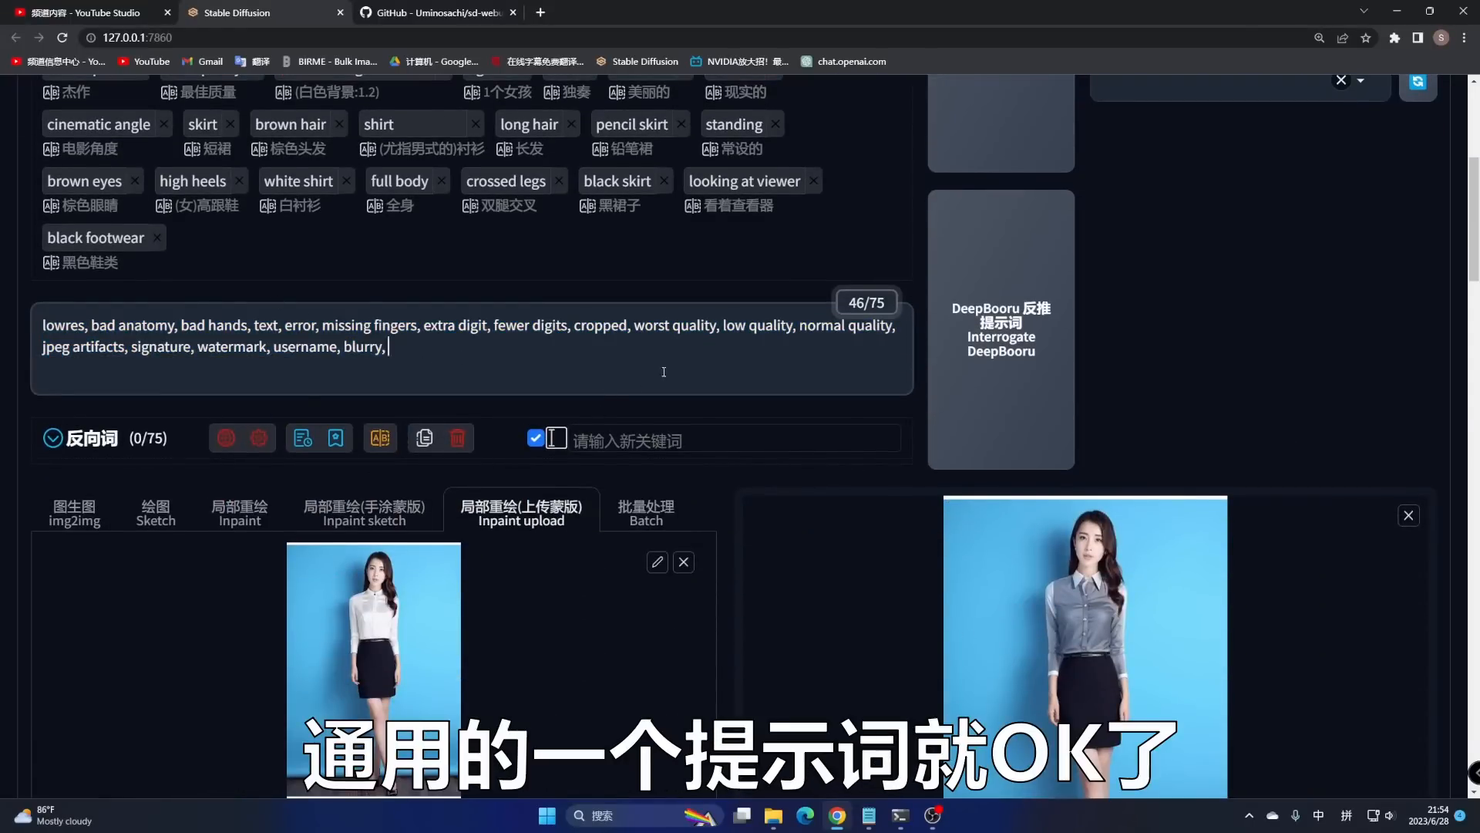
scroll(1123, 337, "down", 4)
scroll(1123, 338, "up", 4)
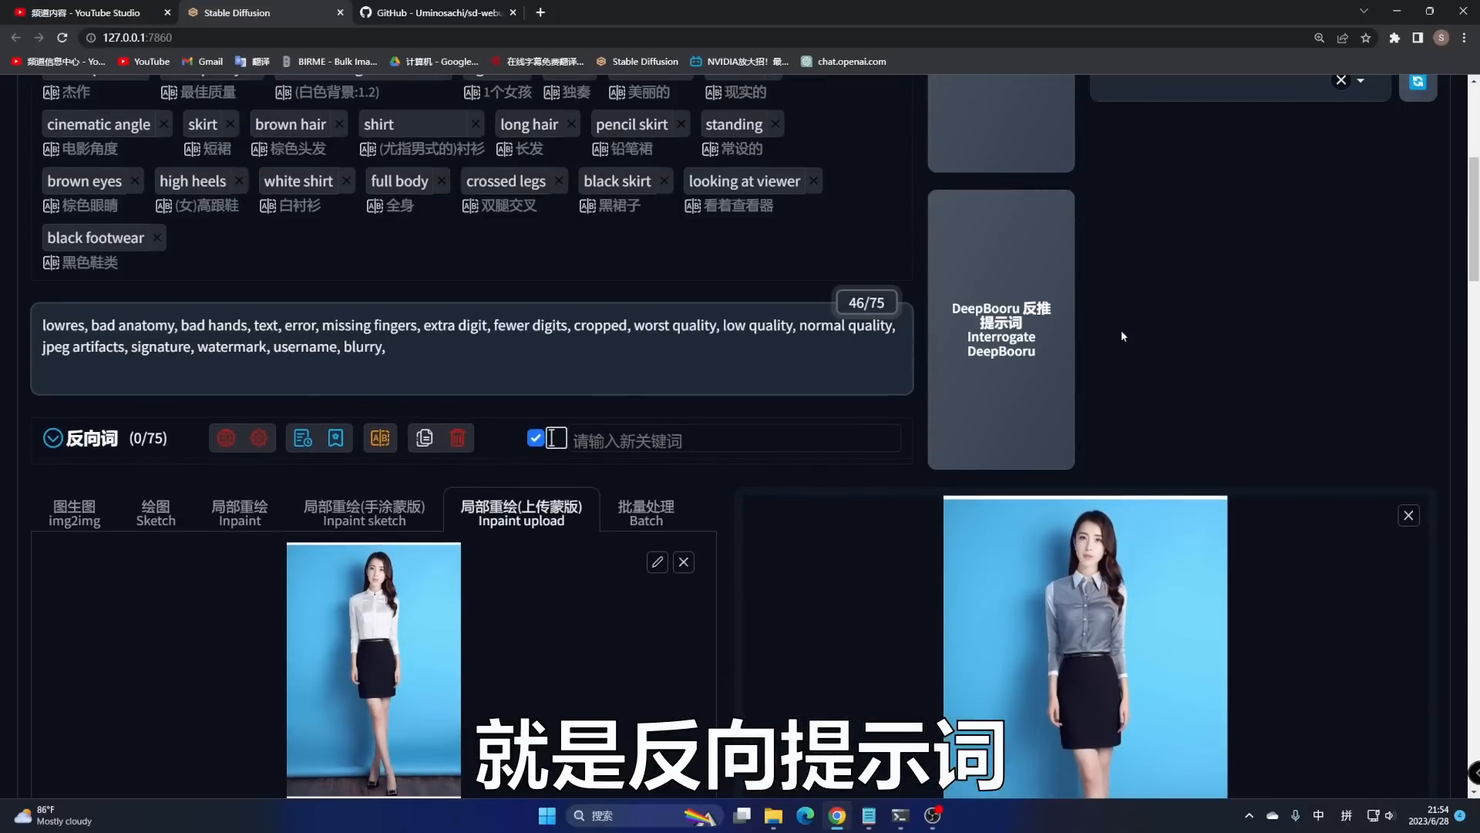
scroll(1121, 330, "down", 16)
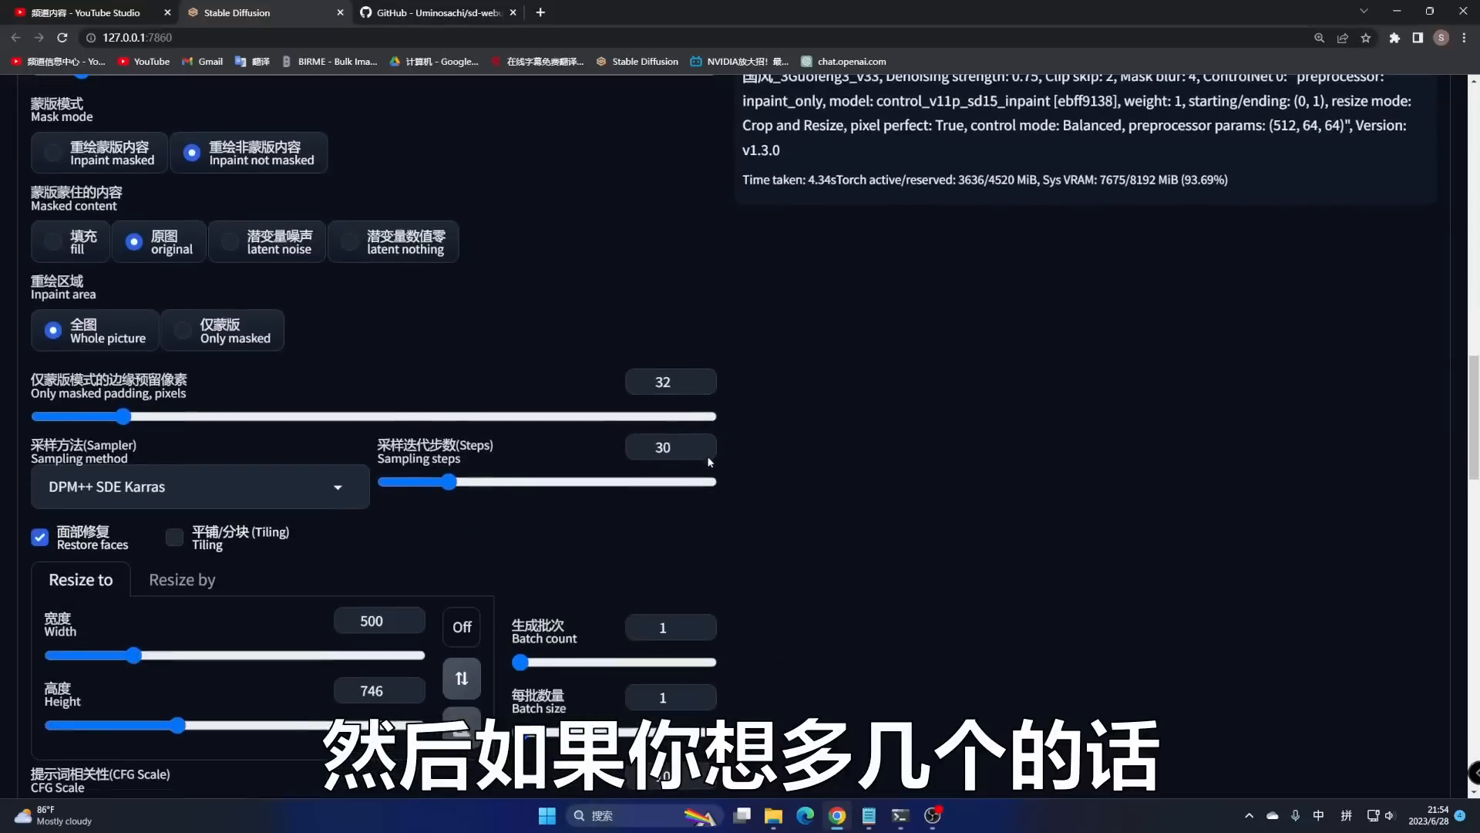
scroll(710, 461, "down", 2)
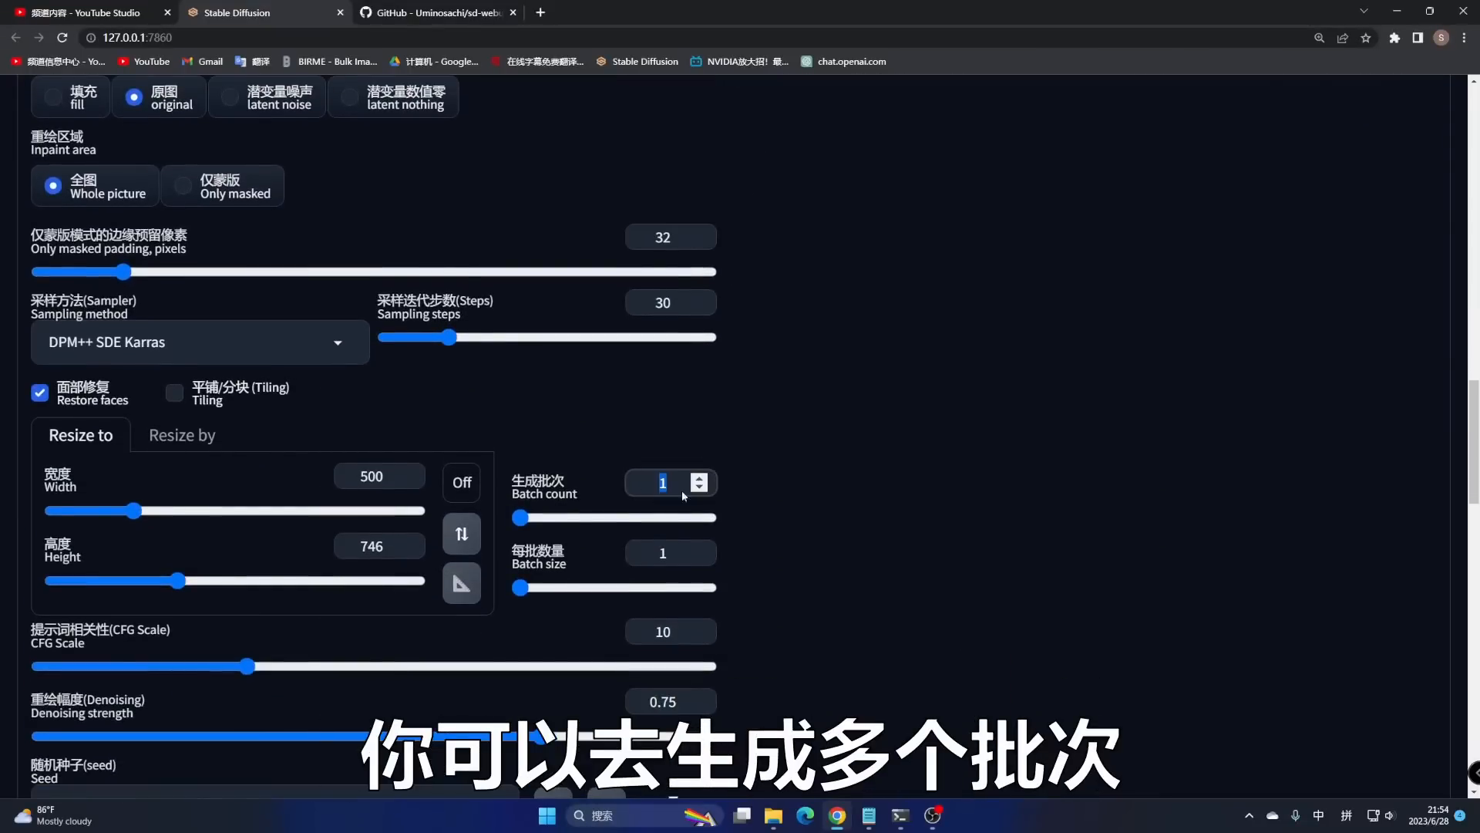
scroll(677, 453, "down", 6)
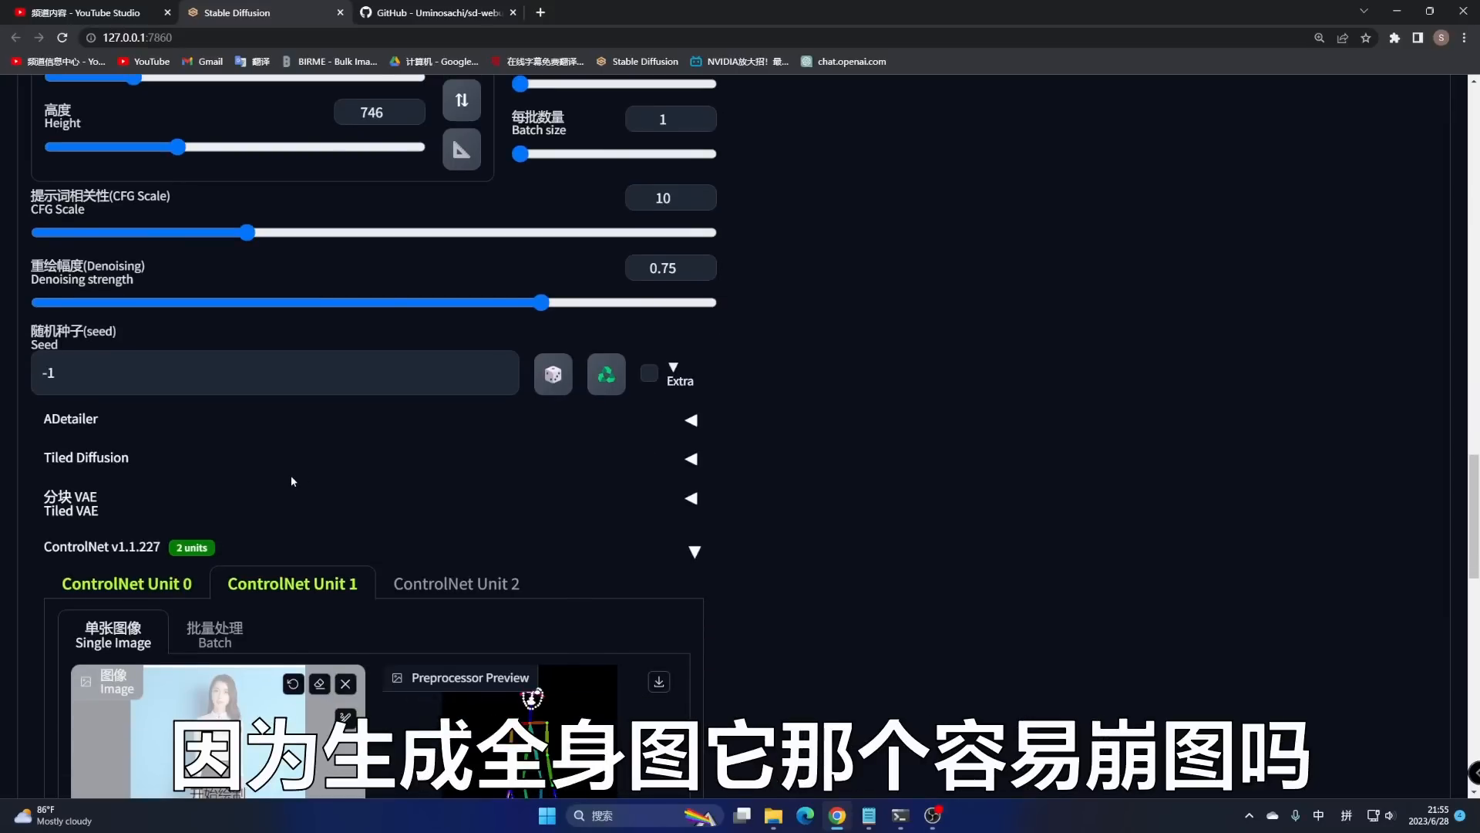
scroll(291, 480, "up", 3)
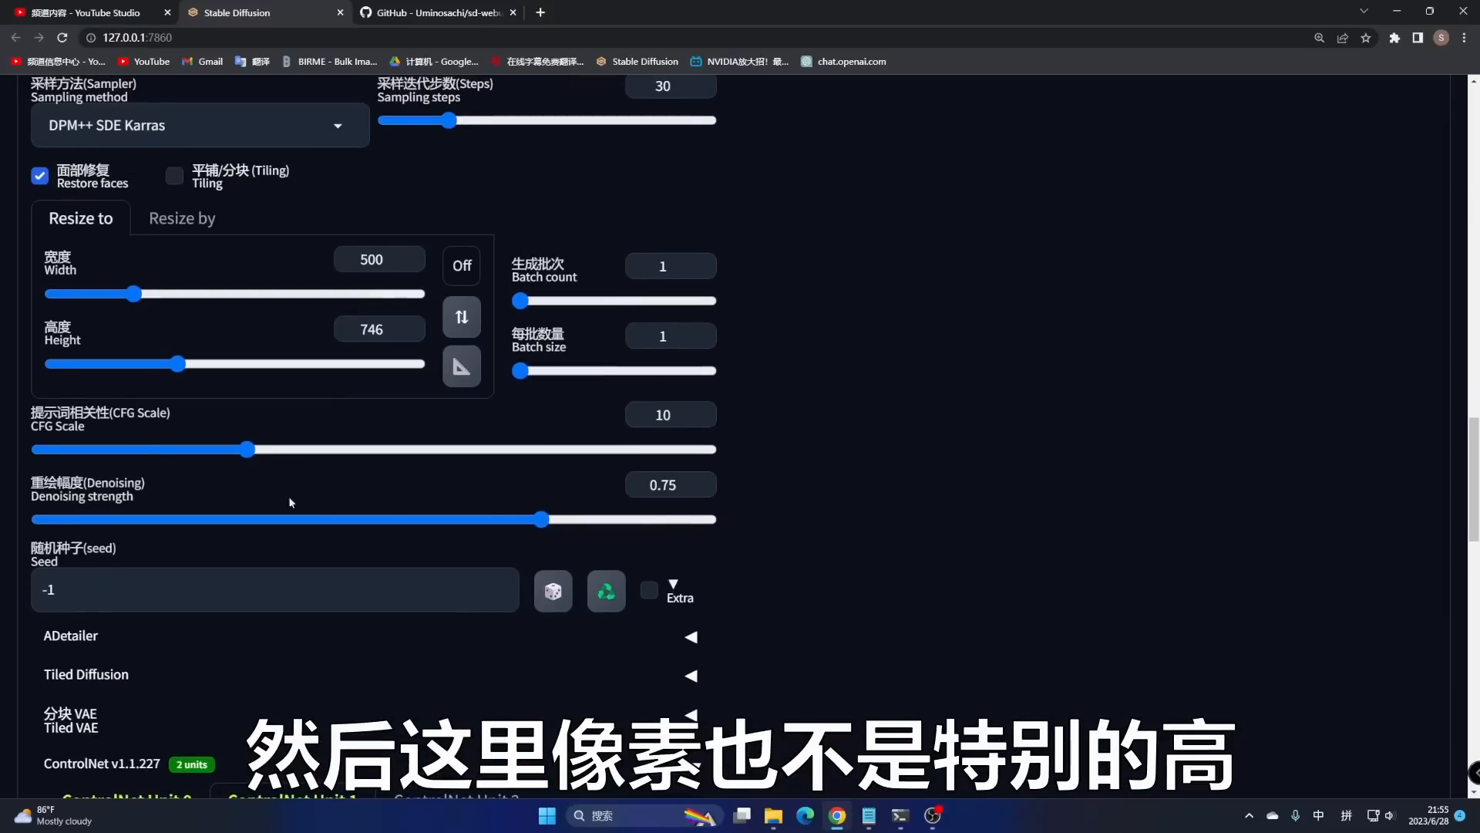
scroll(147, 563, "down", 2)
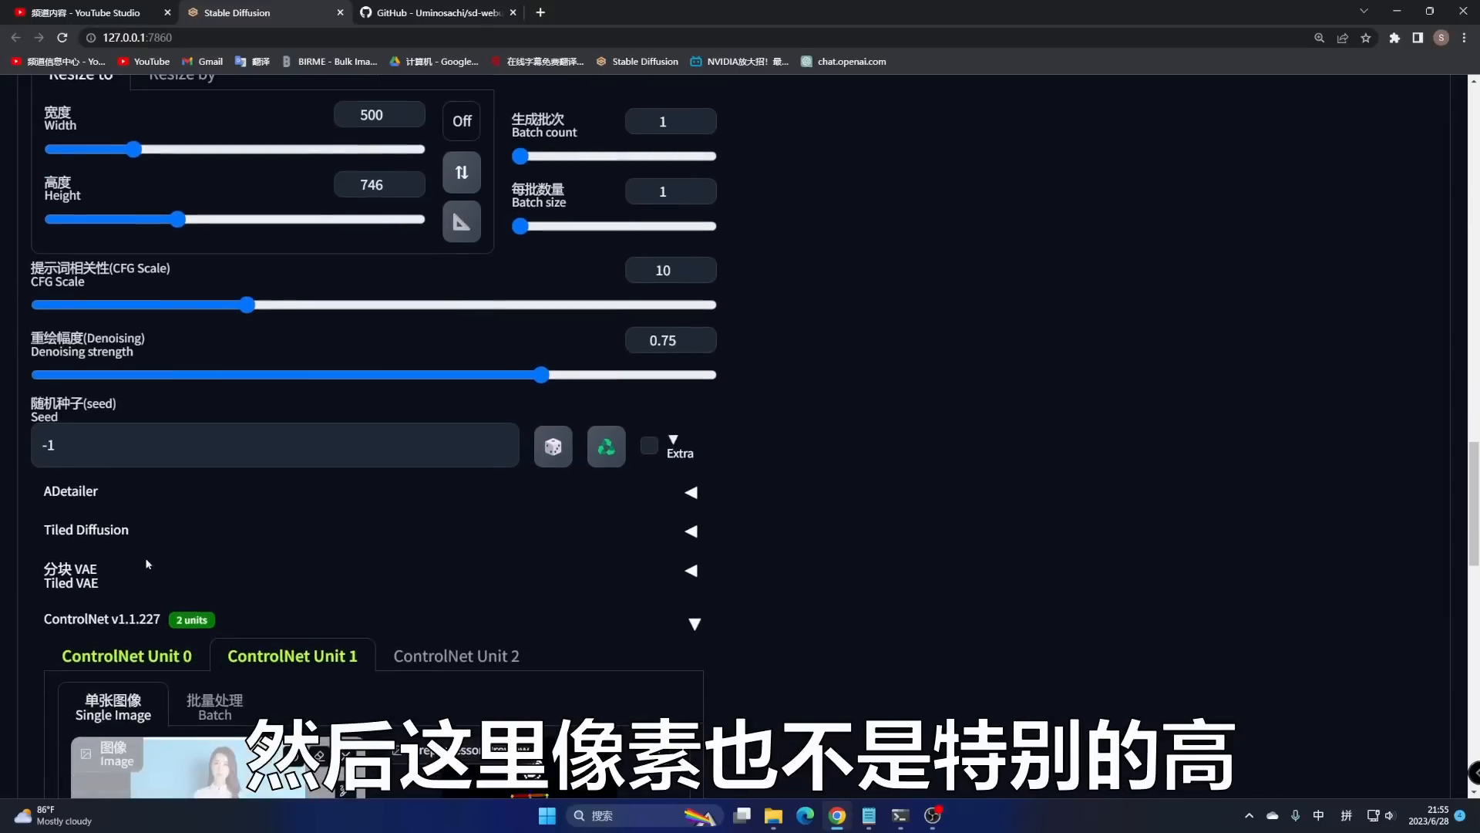
- Enable ADetailer with face_yolov8n.pt as the first unit's model
left_click(86, 494)
scroll(296, 597, "down", 2)
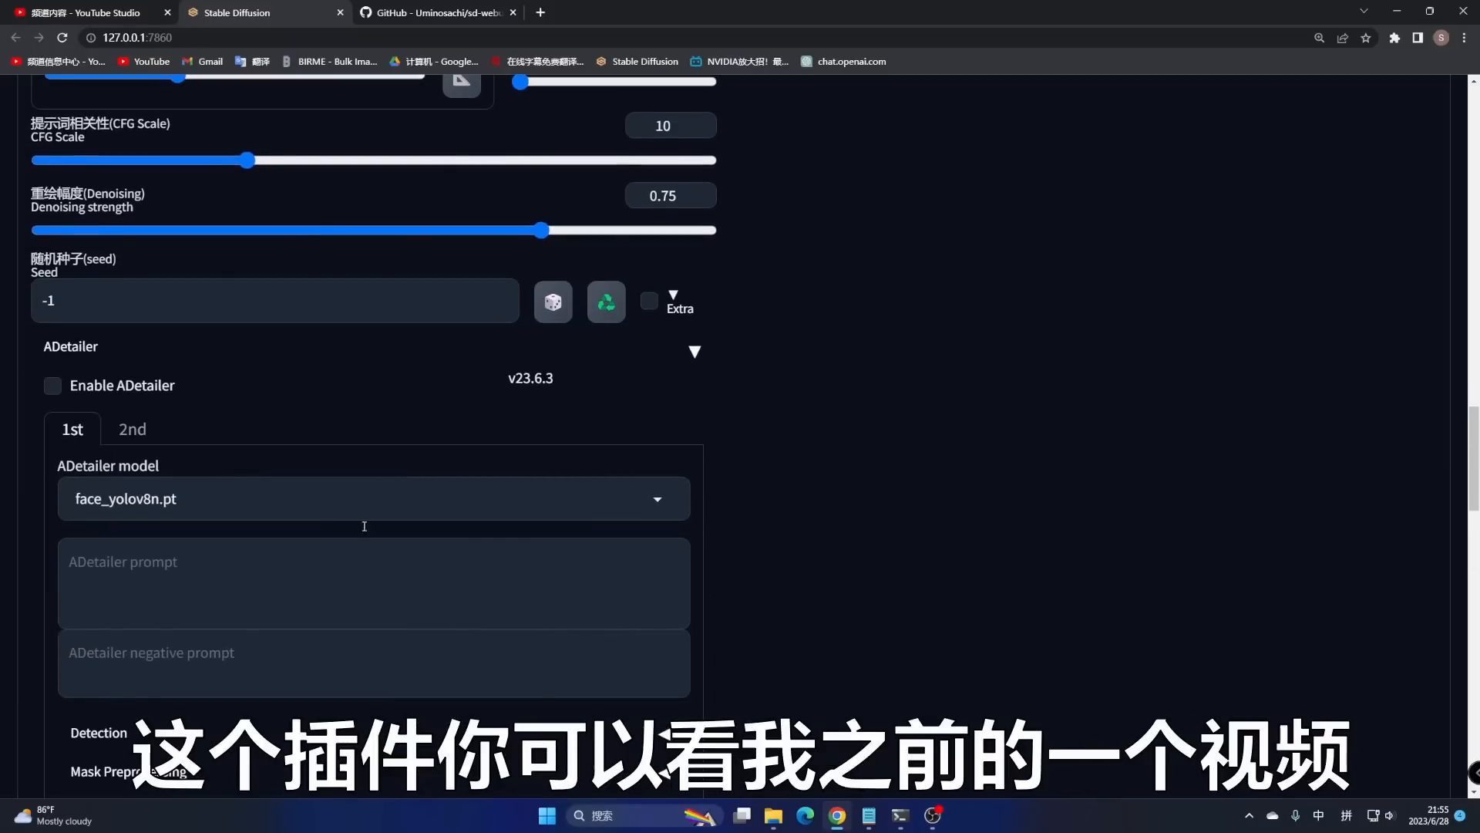
left_click(53, 385)
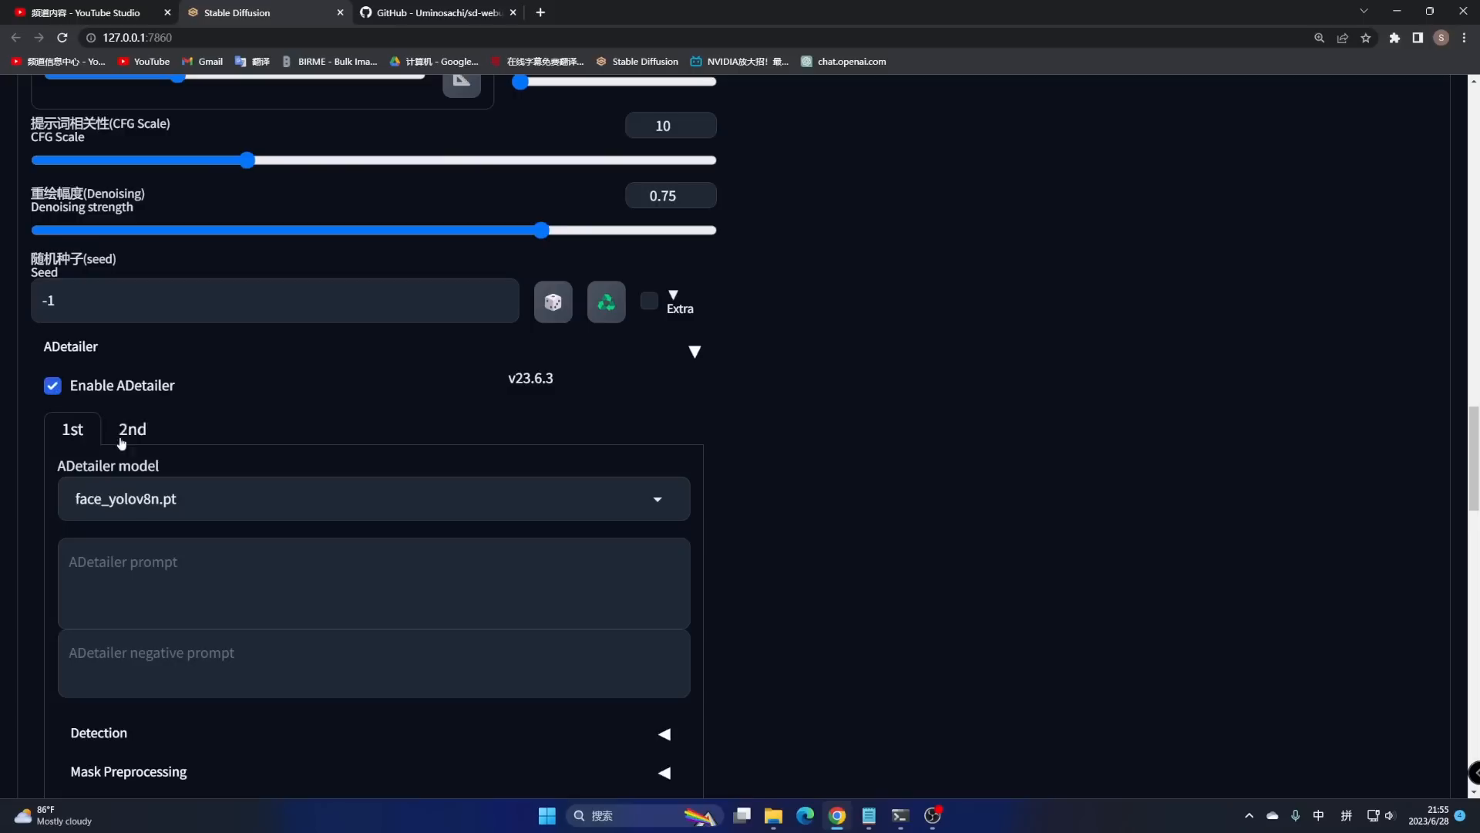
left_click(185, 499)
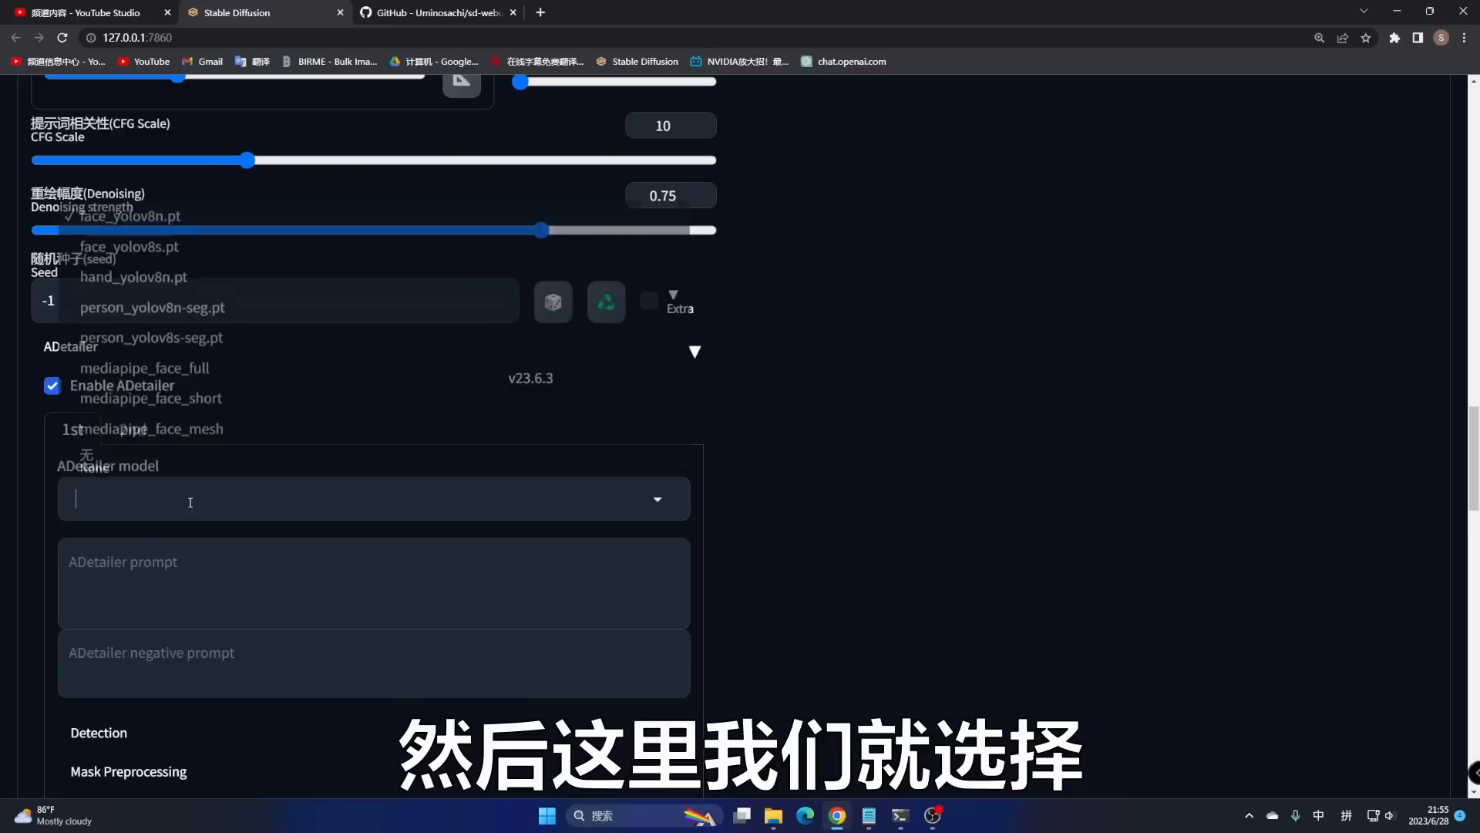
left_click(139, 219)
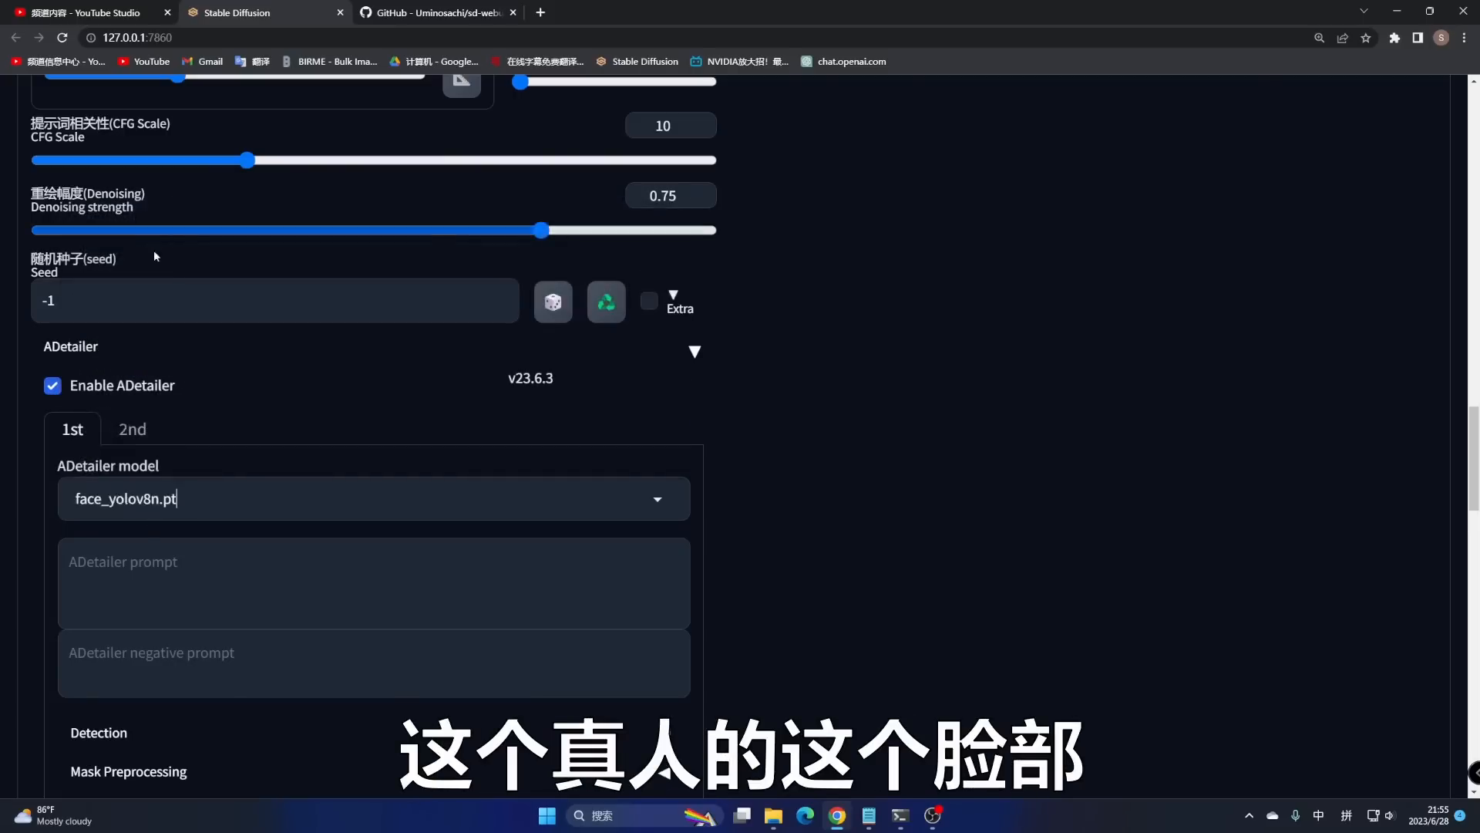
- Leave the second ADetailer unit's model at None and collapse the ADetailer panel
left_click(142, 430)
left_click(231, 500)
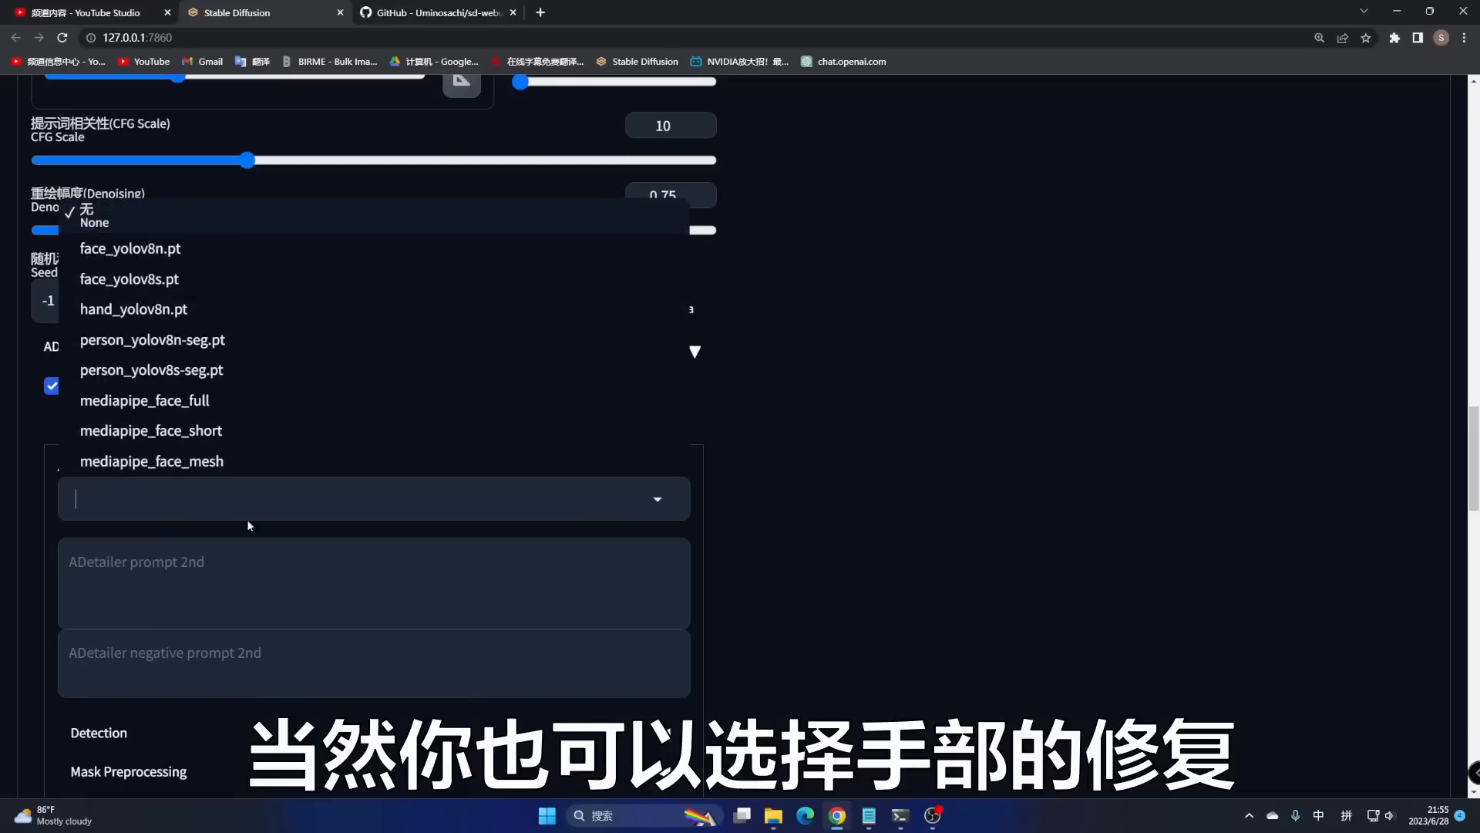
left_click(896, 479)
left_click(81, 430)
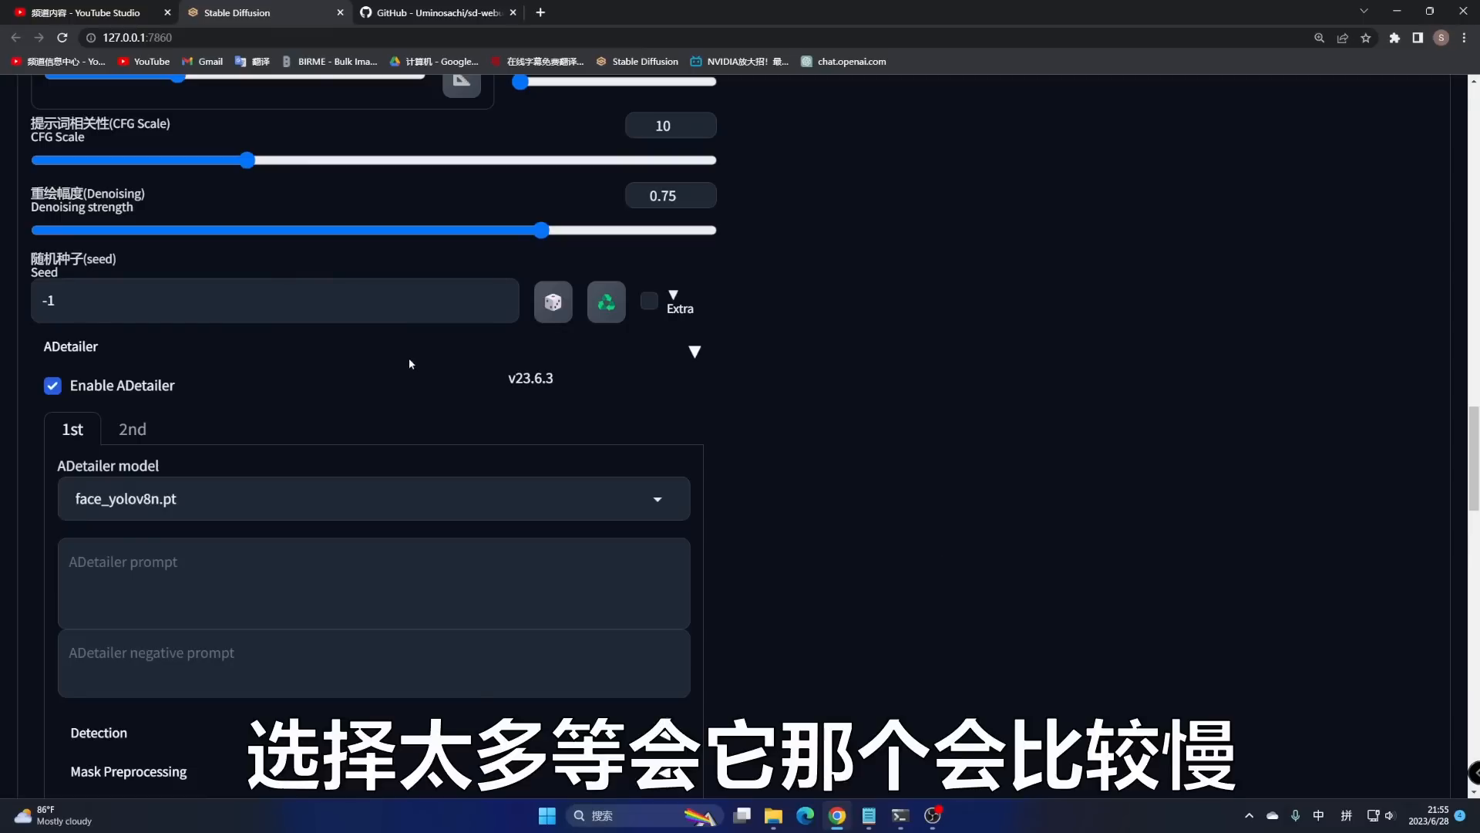
left_click(693, 355)
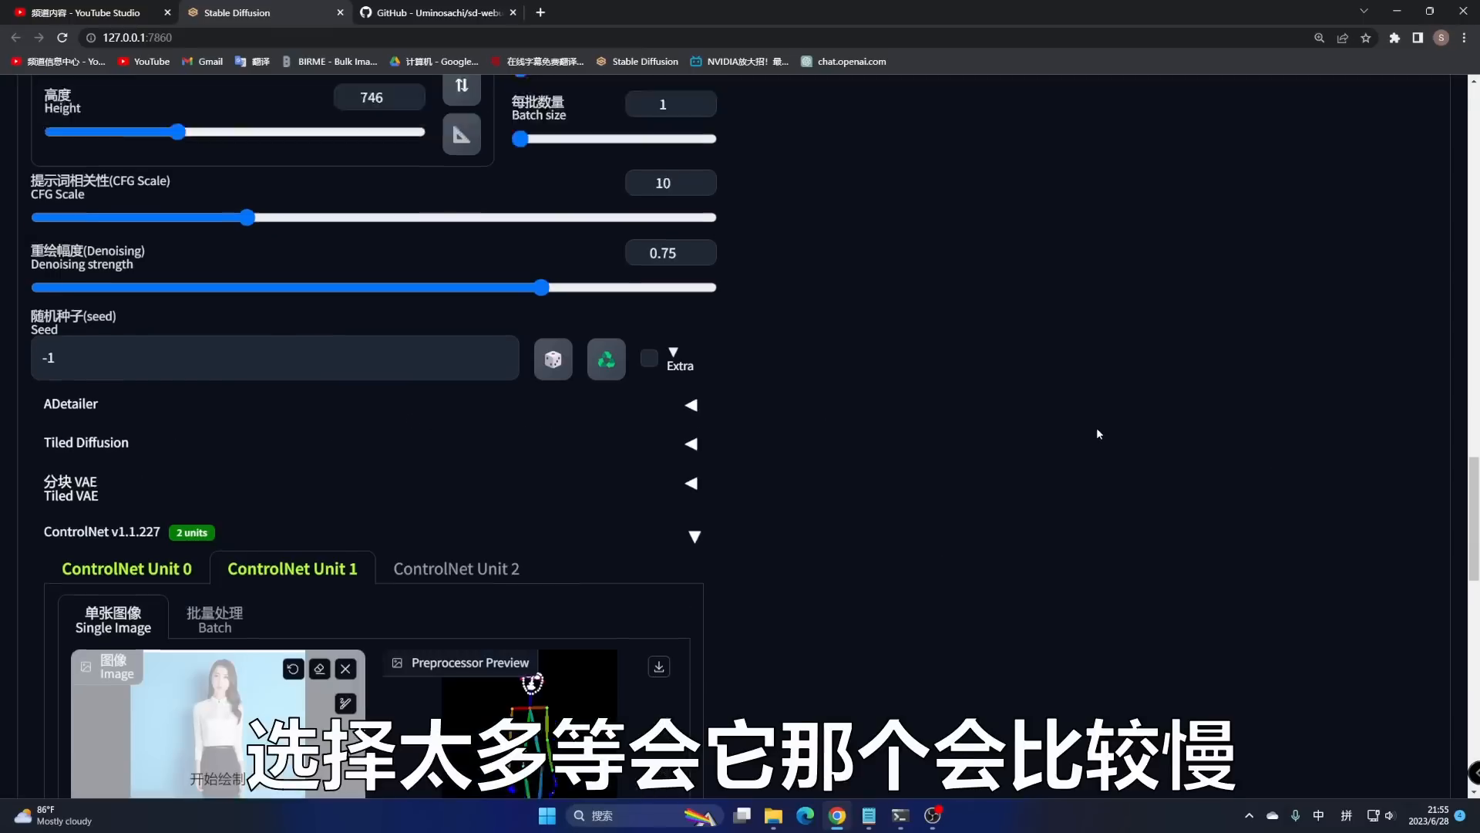
scroll(1288, 418, "up", 20)
scroll(1241, 361, "up", 5)
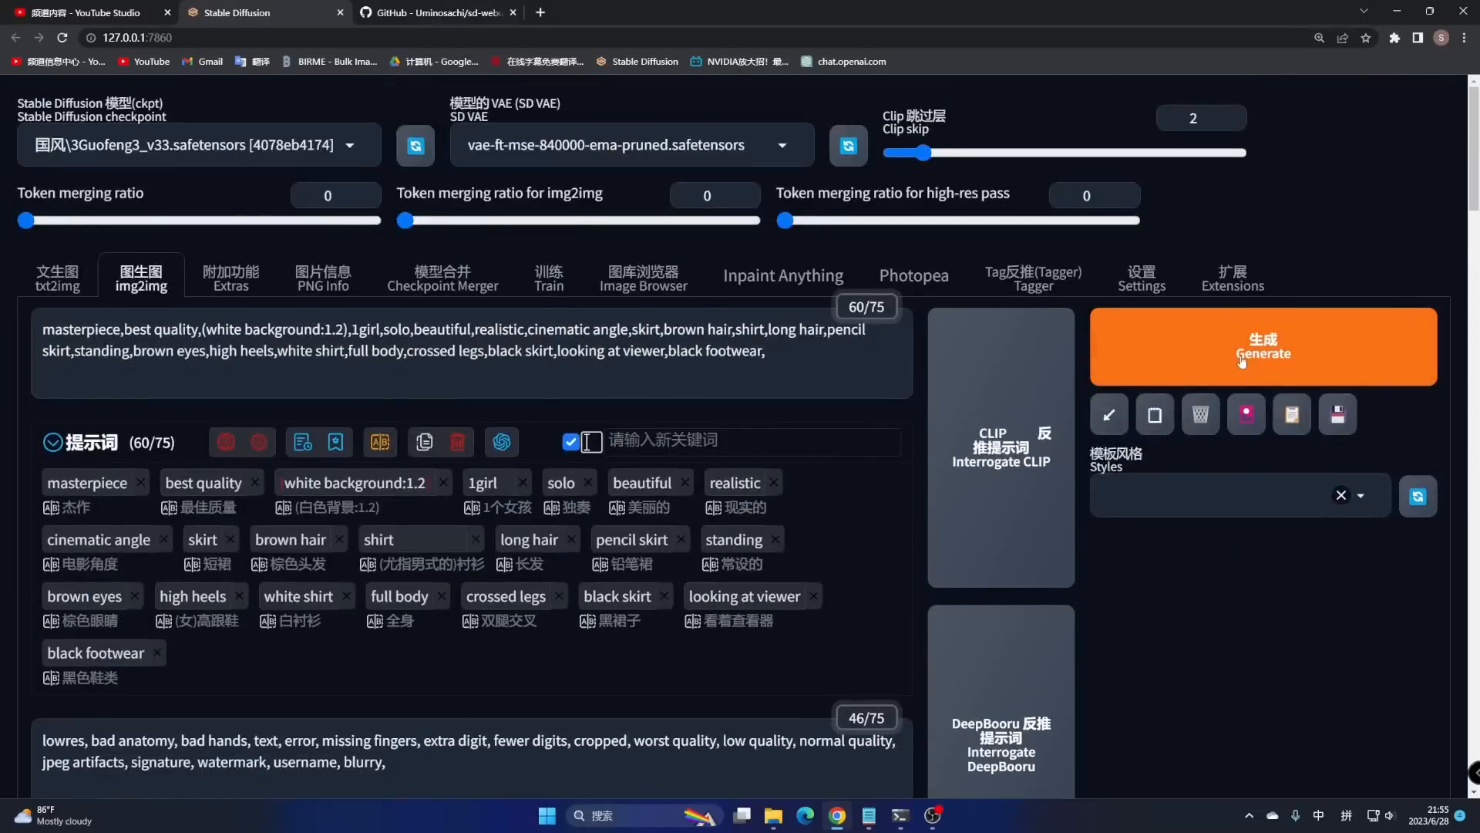
- Generate the inpainted white-shirt, black-skirt image and view it full size
left_click(1264, 347)
scroll(1232, 616, "down", 10)
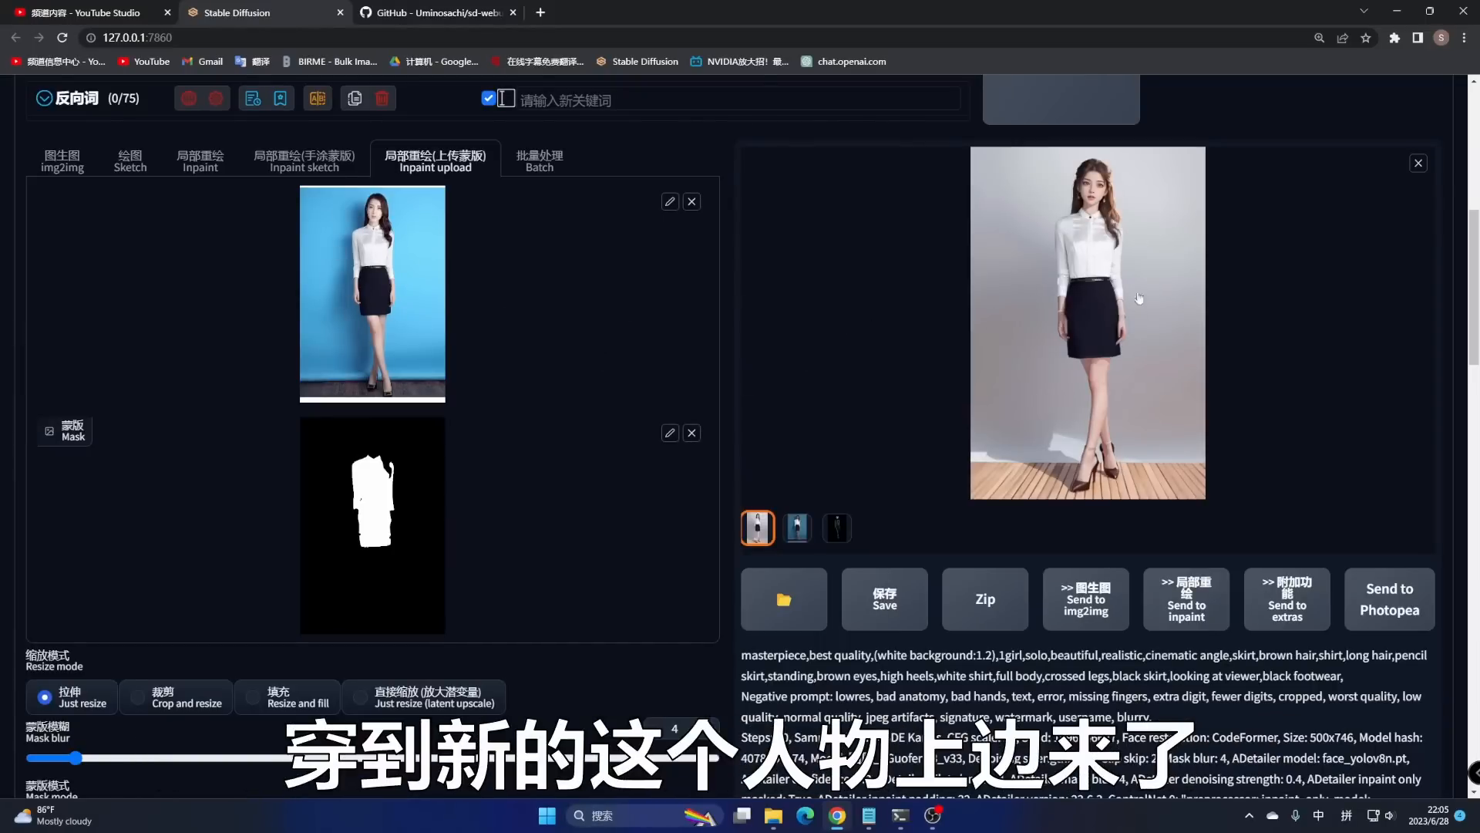
left_click(1126, 322)
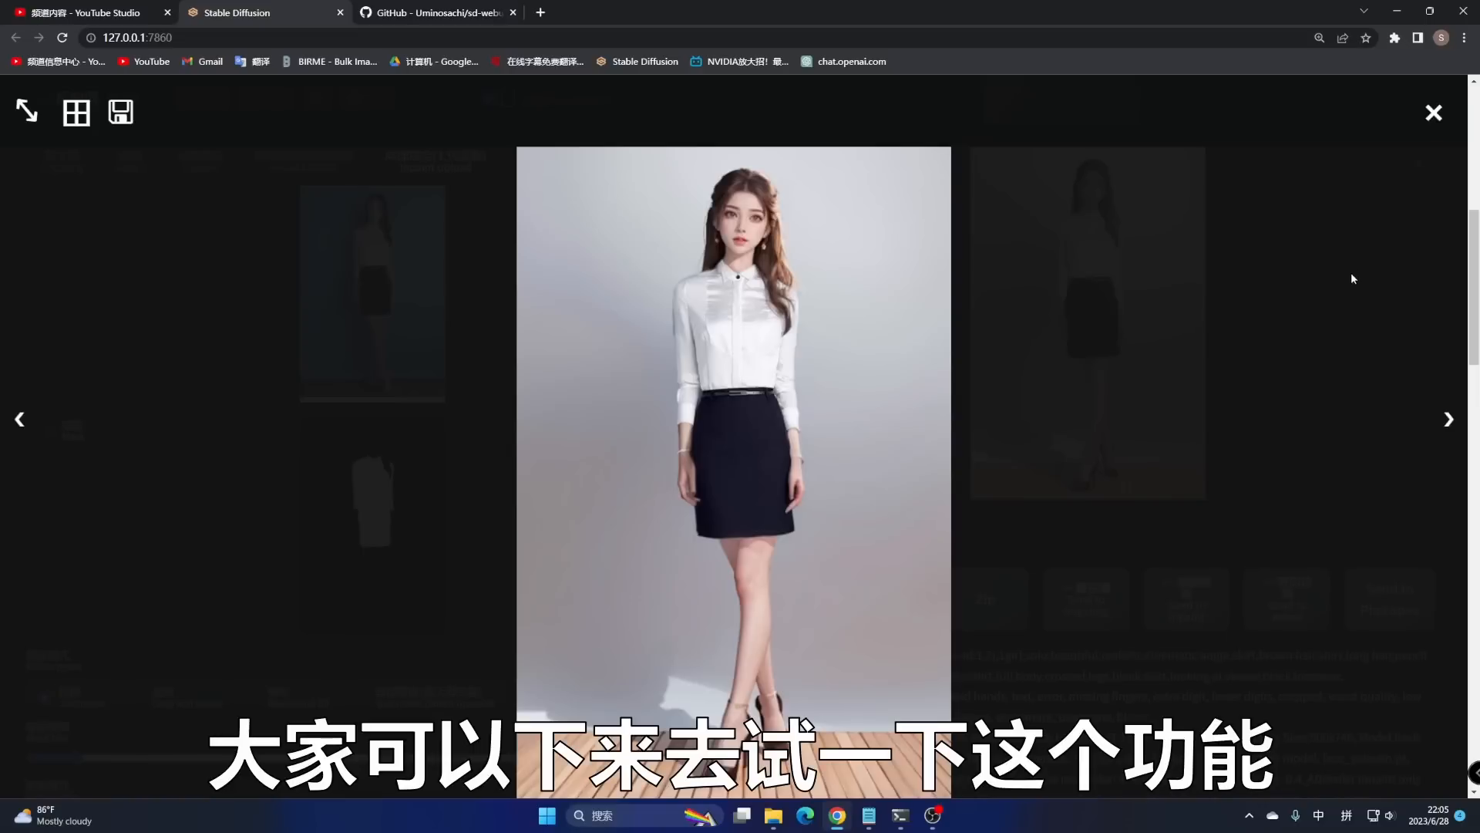
- Close the full-size viewer and return to the Inpaint Anything page with its segmentation map
left_click(1432, 113)
scroll(892, 284, "up", 10)
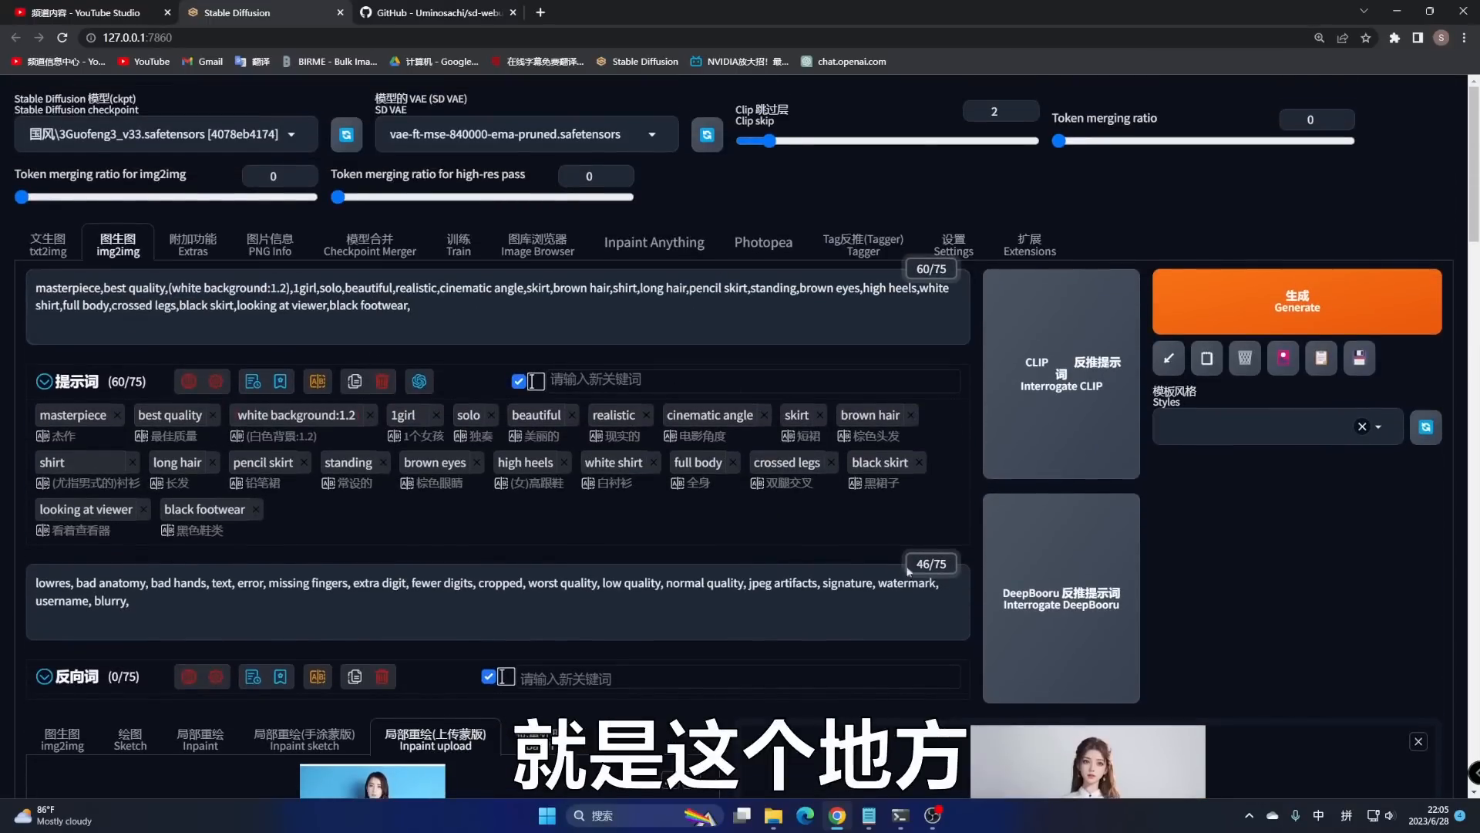
scroll(1016, 289, "down", 6)
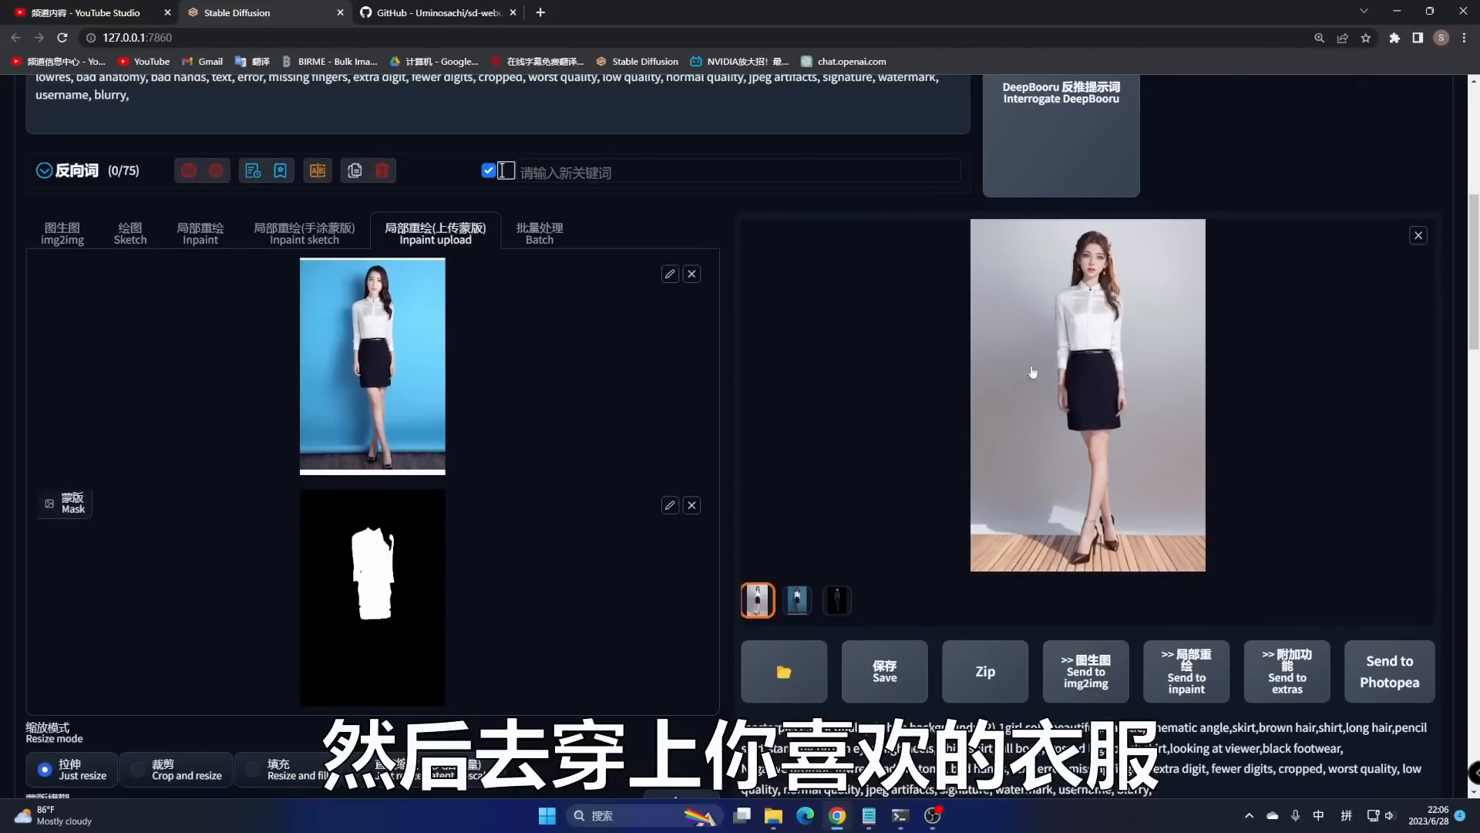
scroll(1206, 411, "up", 6)
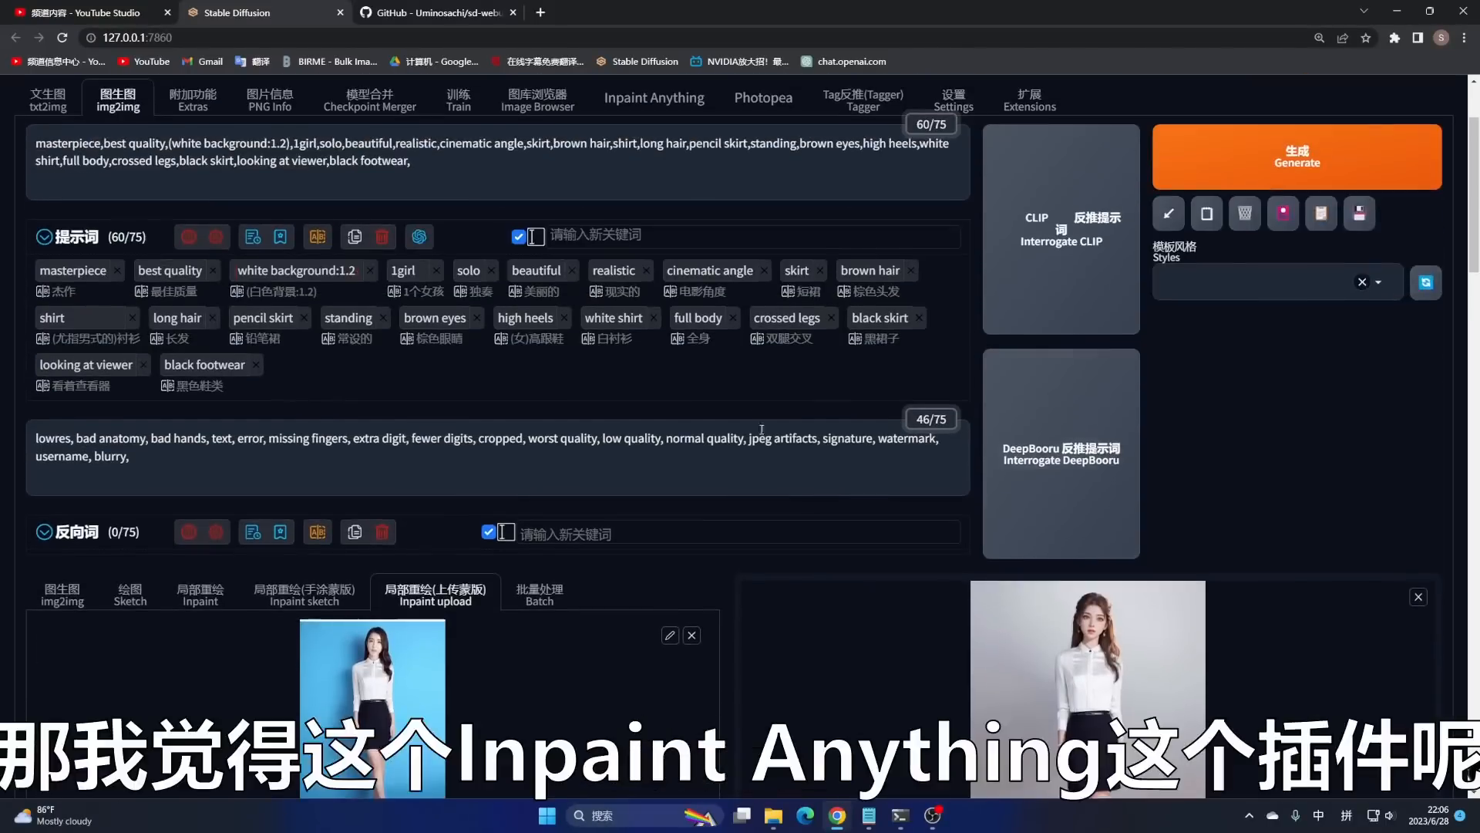
left_click(652, 247)
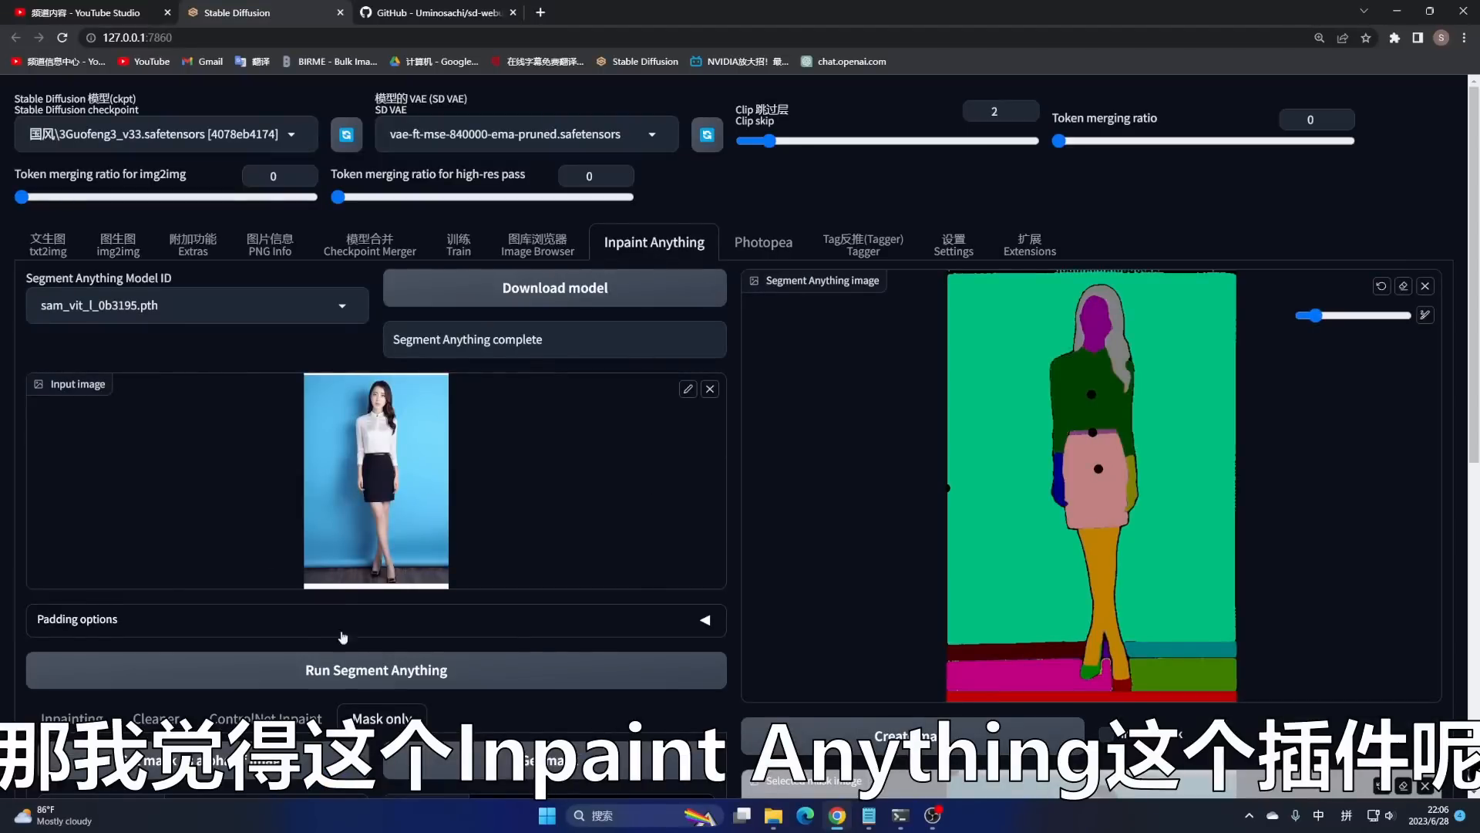